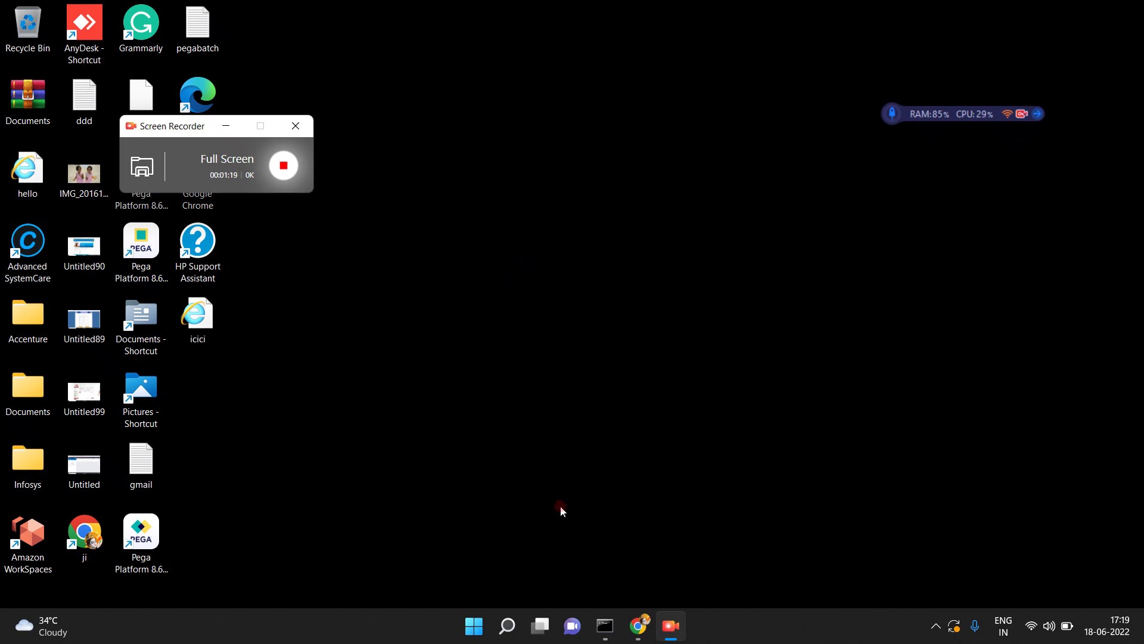
Switch to Pega Dev Studio in Chrome and open the Questionnaire management page of Case Management.
mouse_move(638, 623)
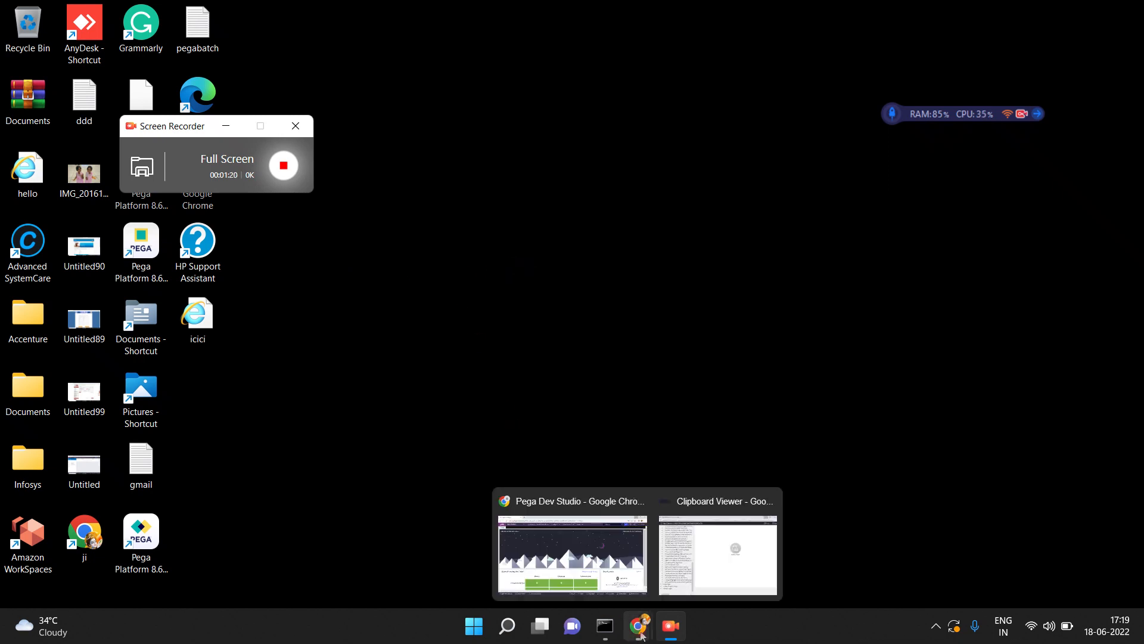
left_click(595, 571)
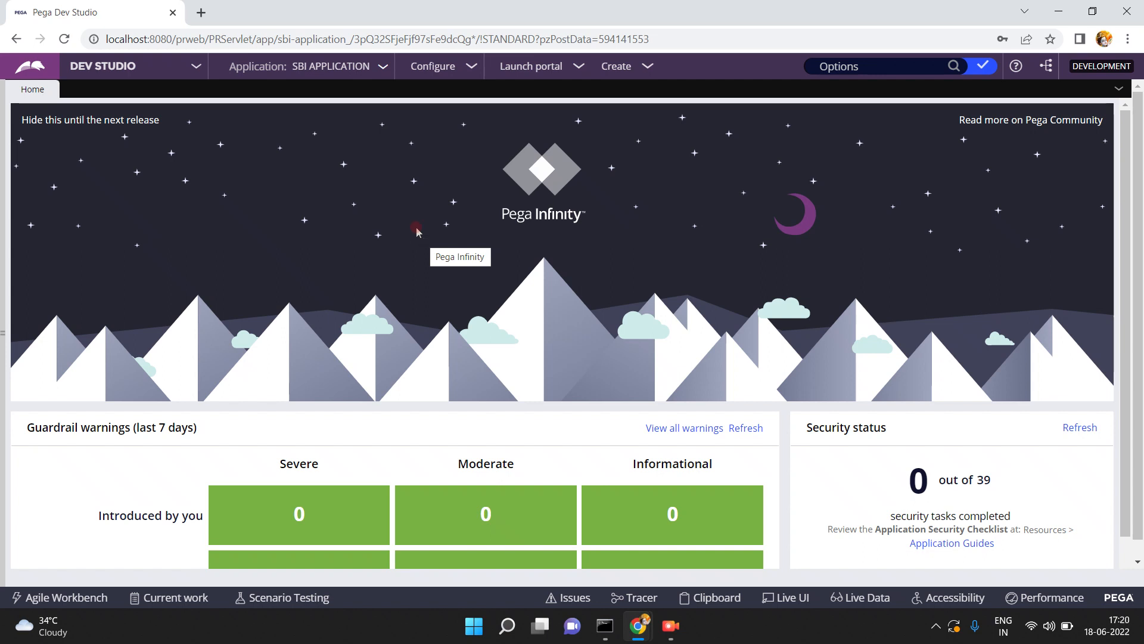
left_click(471, 70)
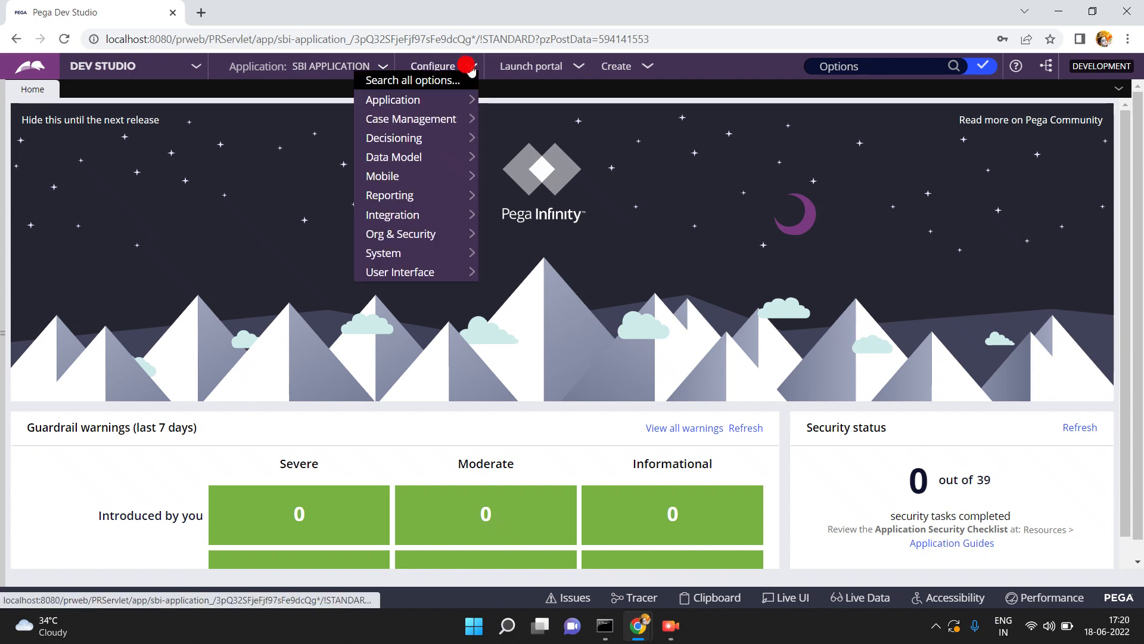
mouse_move(417, 164)
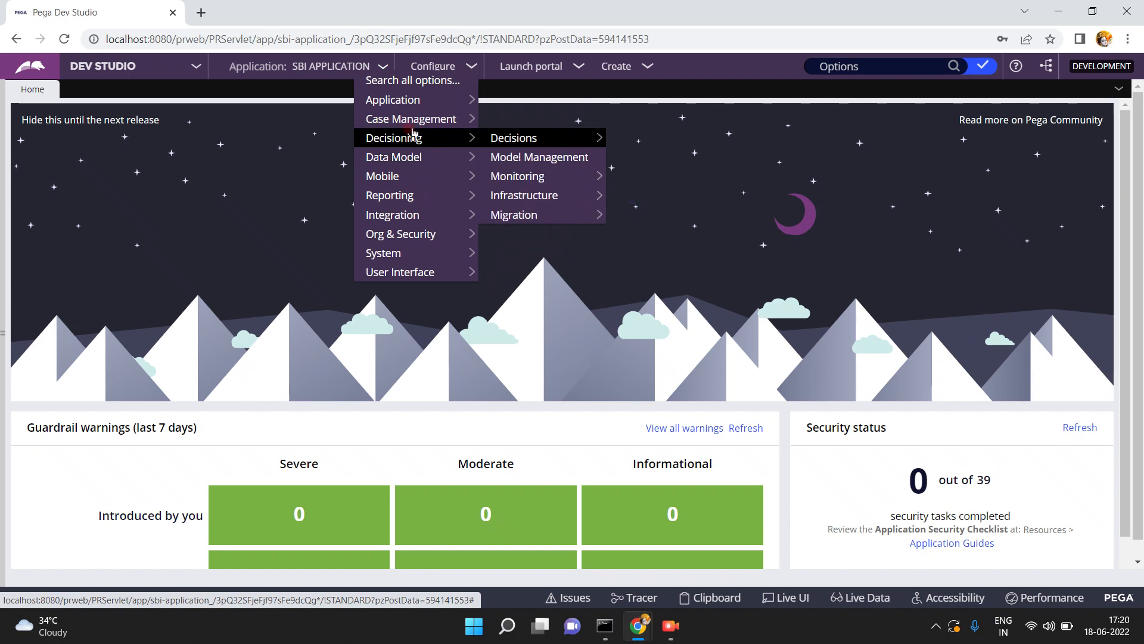
mouse_move(416, 122)
mouse_move(519, 127)
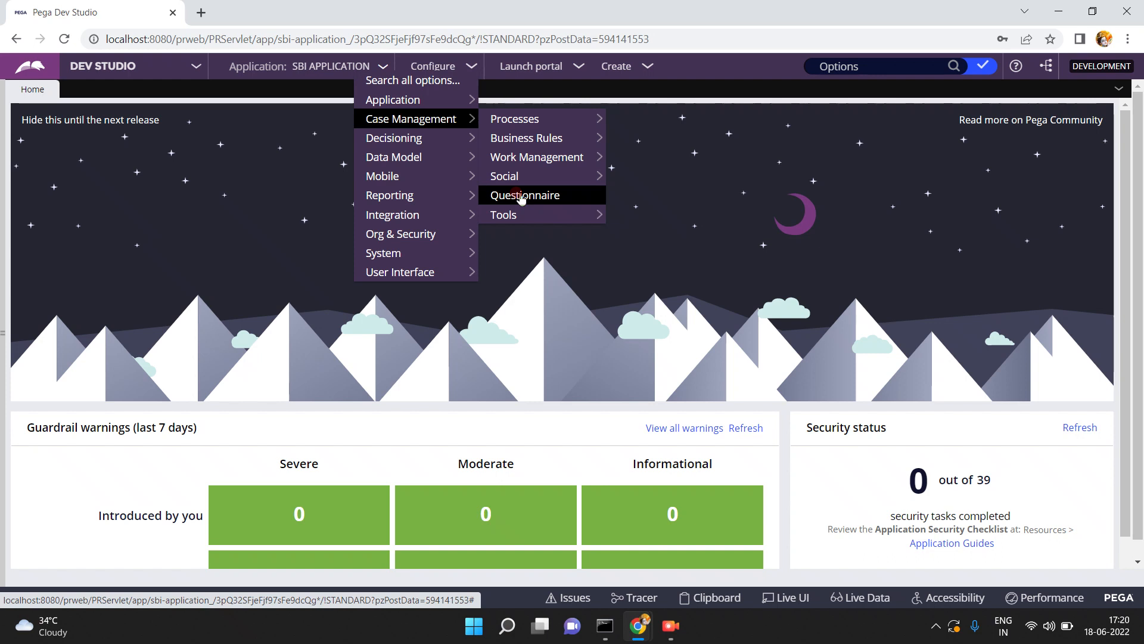
left_click(522, 198)
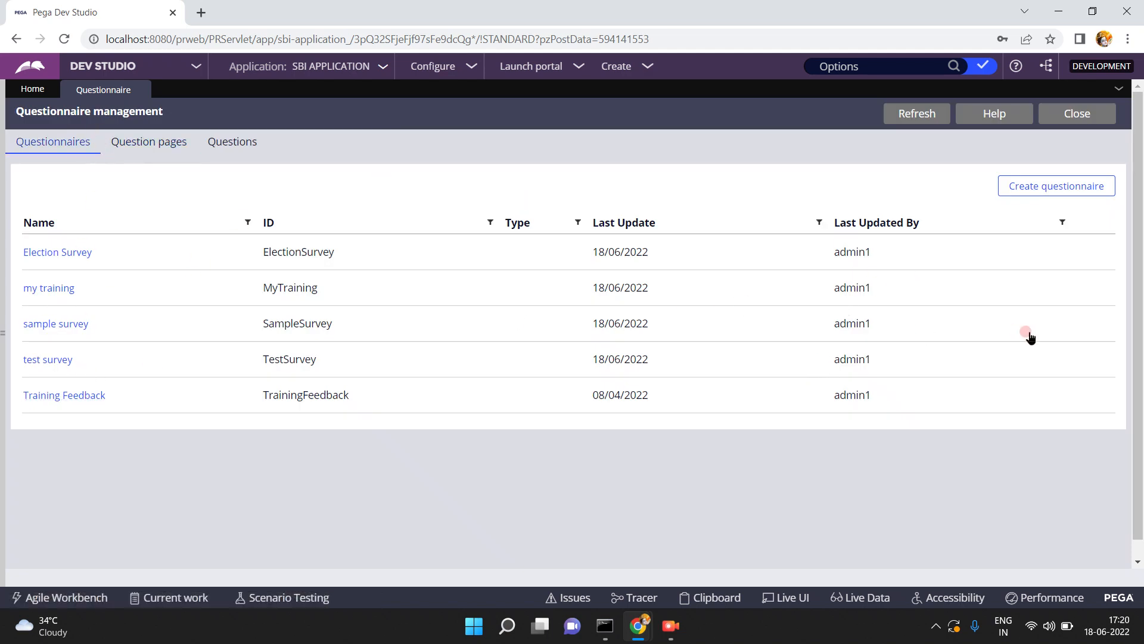
Create a questionnaire named SBI Loan Feedback Form.
left_click(1043, 190)
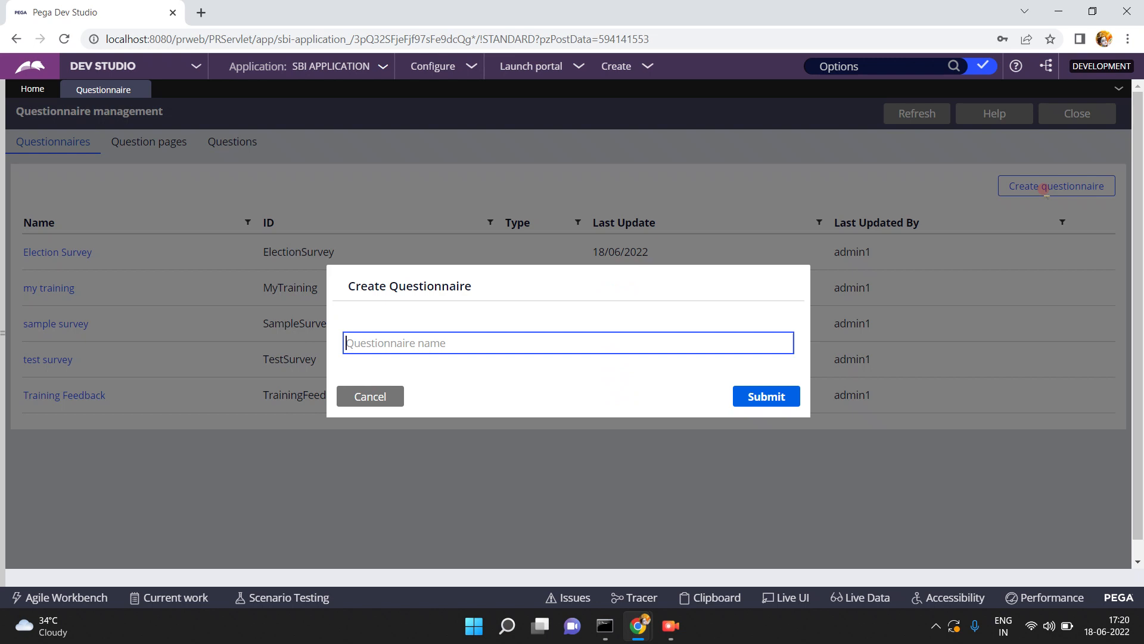
left_click(563, 342)
type("SBI Loan Feedback Form")
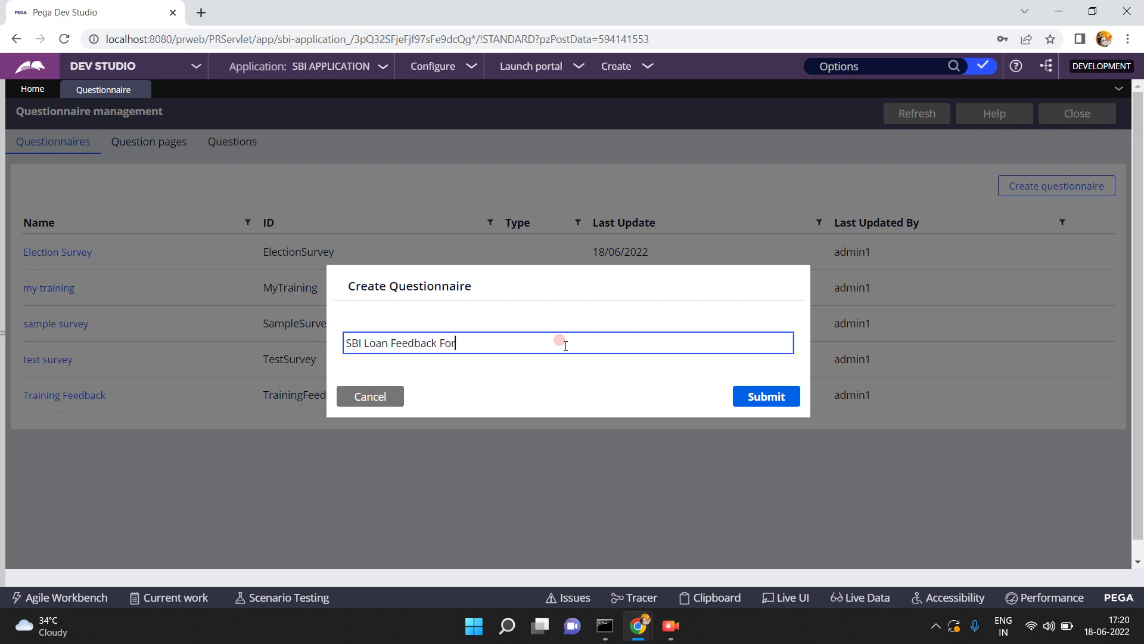
left_click(761, 398)
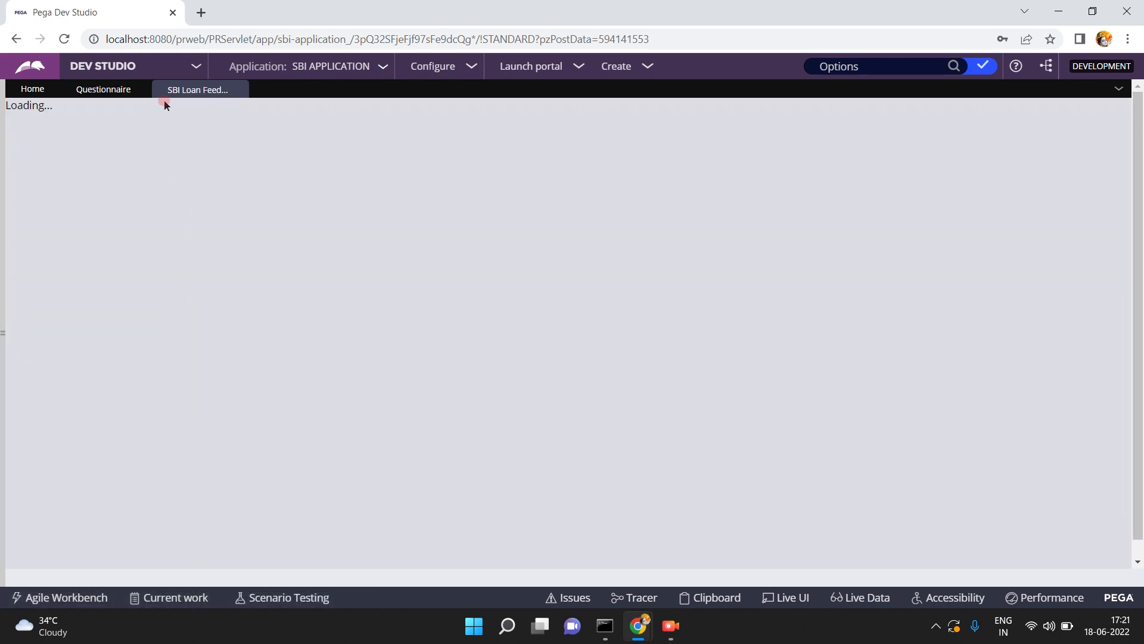
Check the questionnaires list for the new entry and return to the SBI Loan Feedback Form editor.
left_click(100, 90)
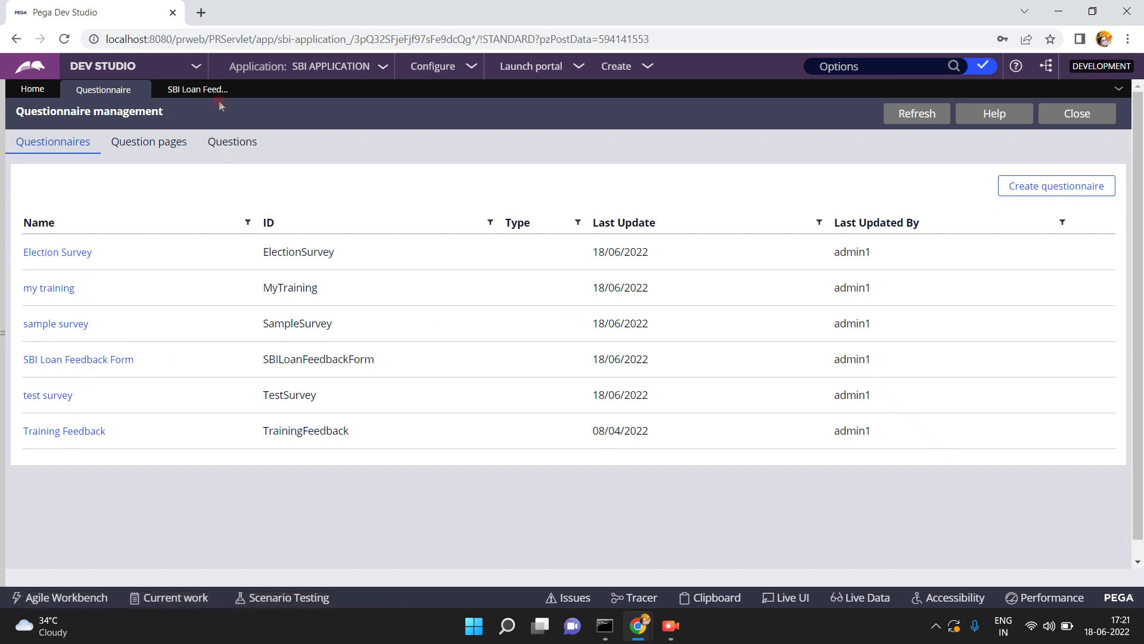
left_click(196, 90)
left_click(194, 91)
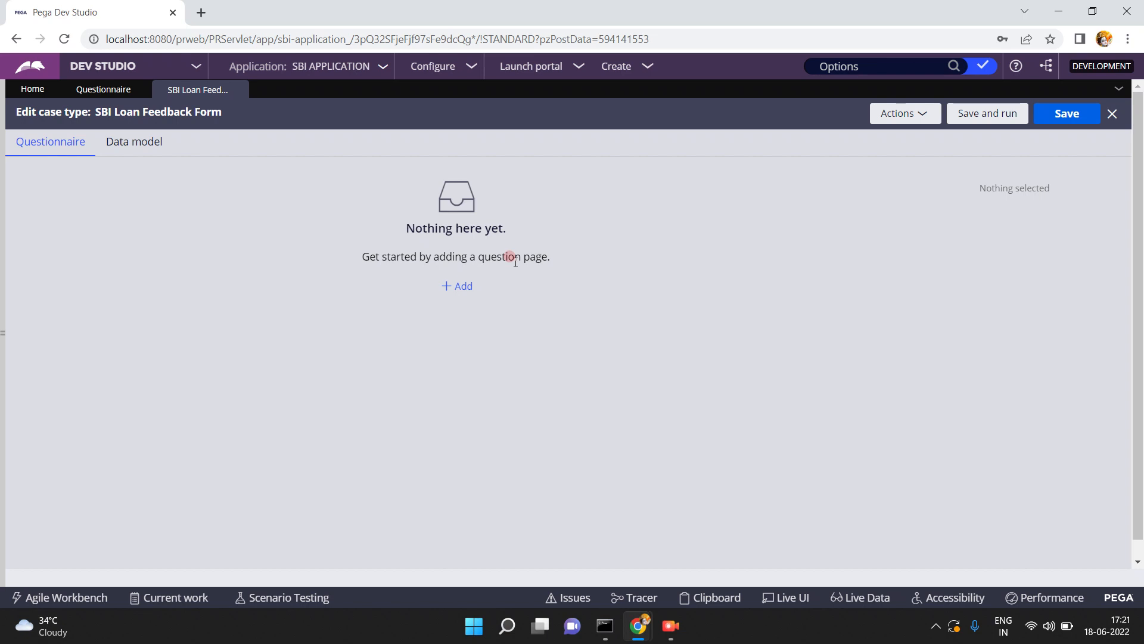
Add a question page to the questionnaire and title it Personal Loan.
left_click(464, 287)
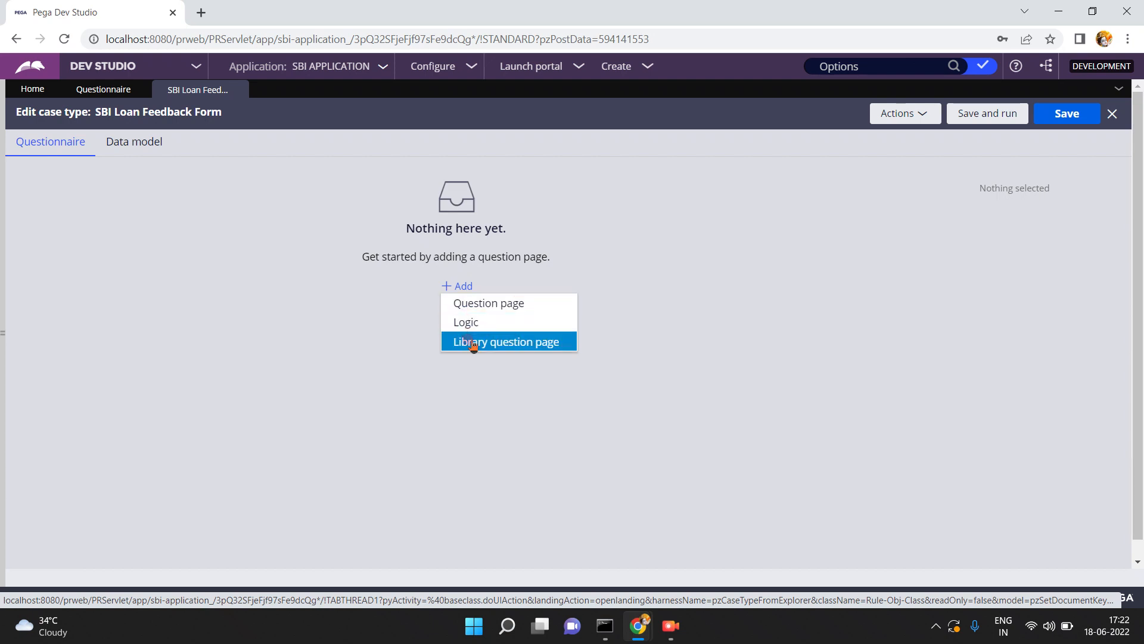
left_click(477, 305)
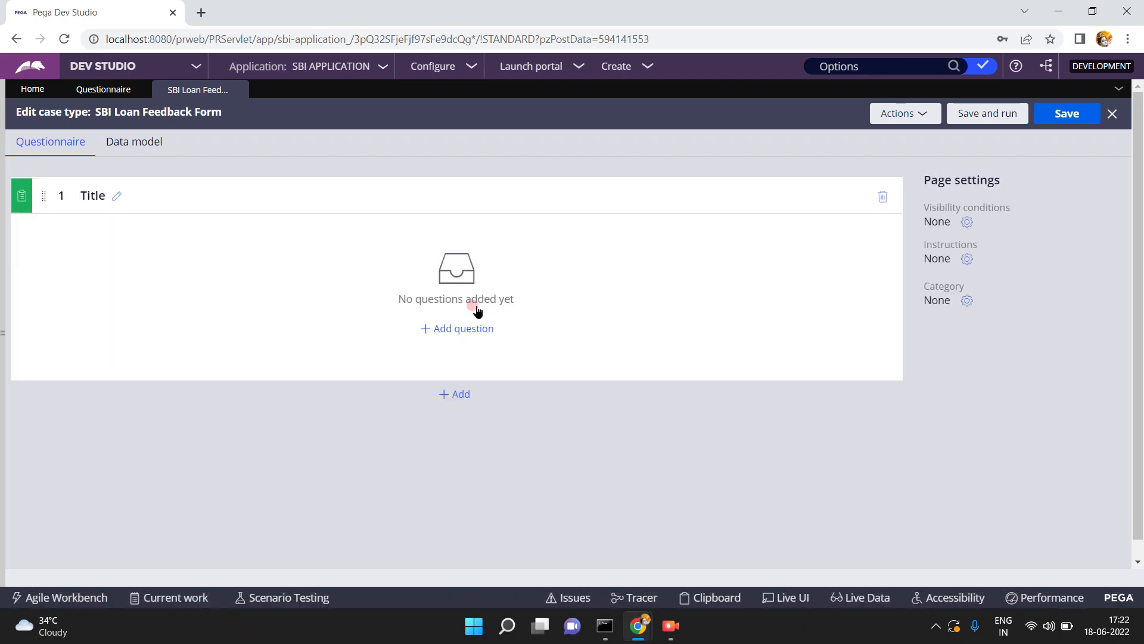
double_click(97, 200)
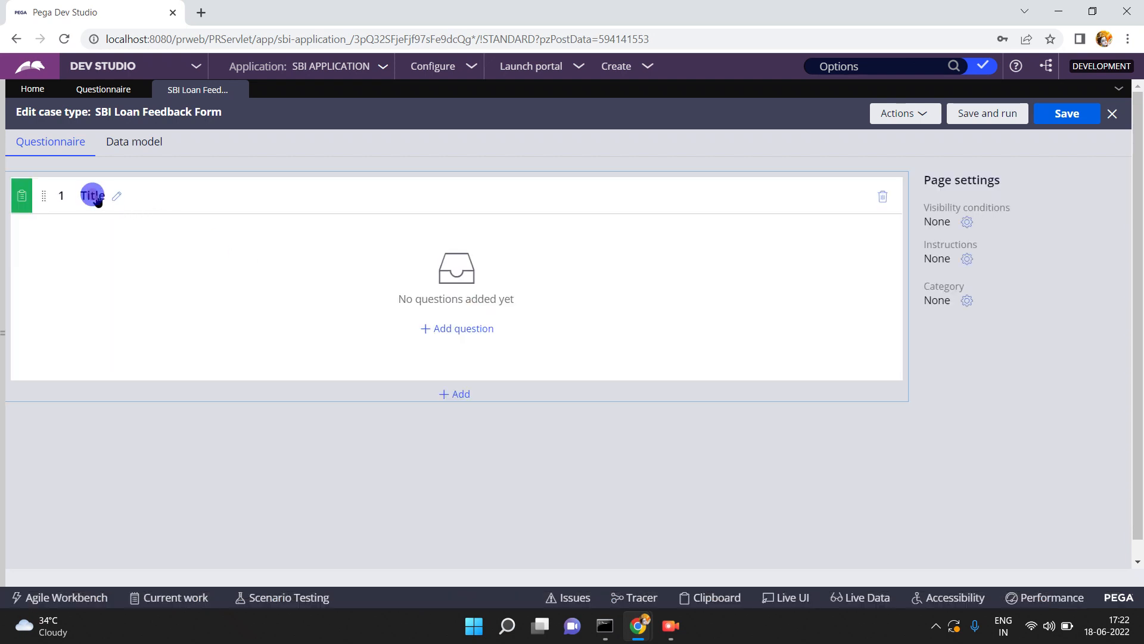
left_click(114, 196)
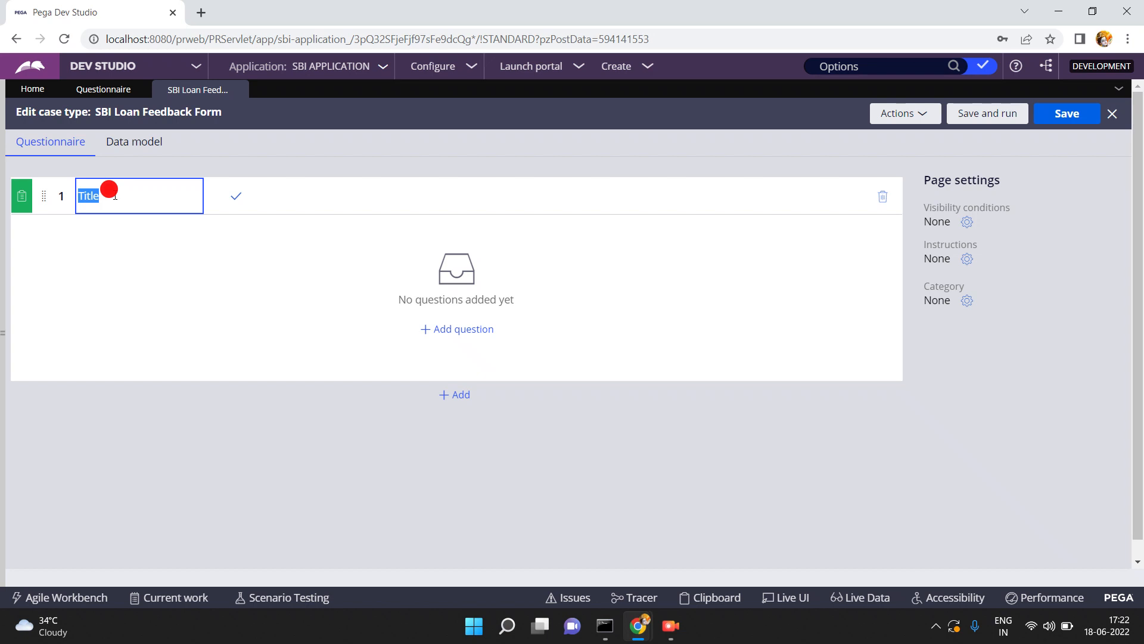
type("Loan")
key("BackSpace")
key("BackSpace")
key("BackSpace")
type("Personal Loan")
left_click(309, 390)
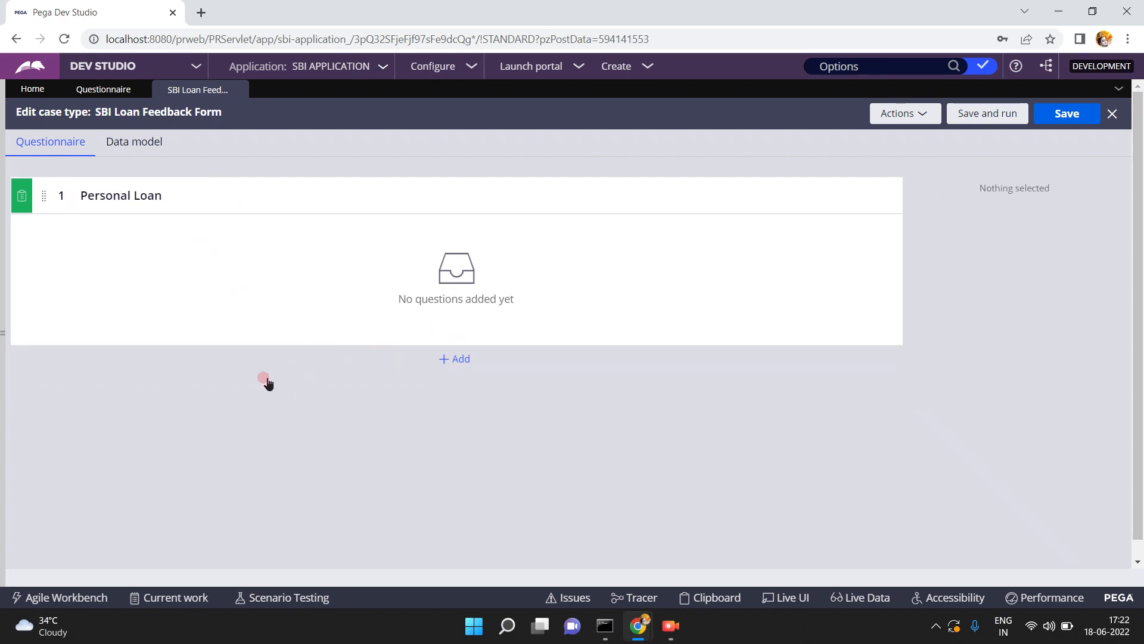
left_click(208, 281)
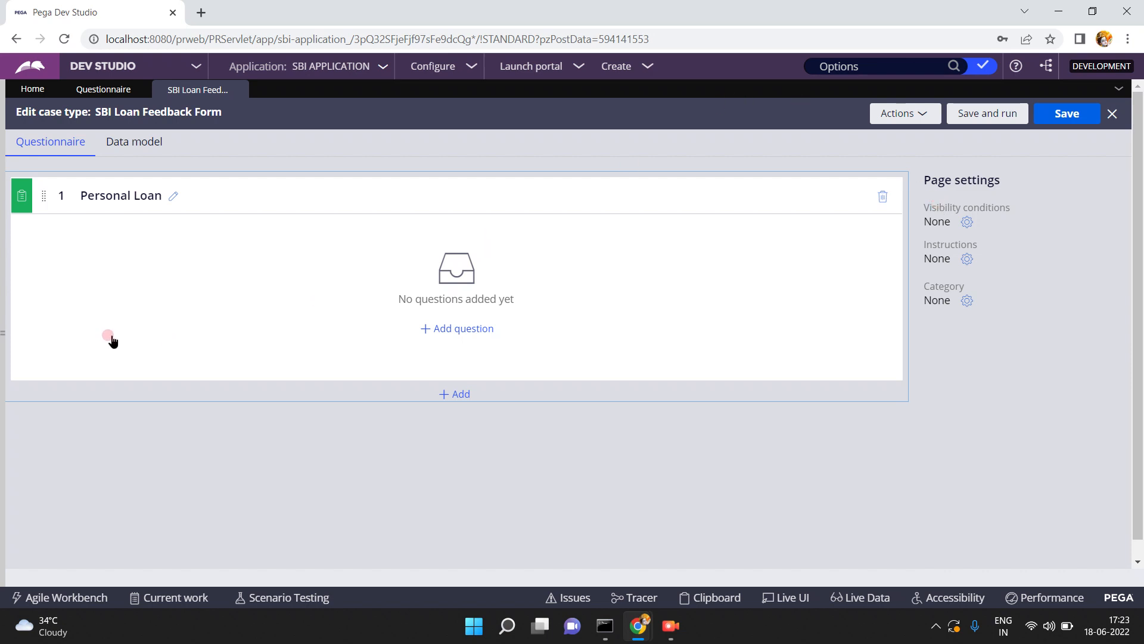
Inspect the visibility conditions and category settings of the Personal Loan page without entering anything.
left_click(966, 222)
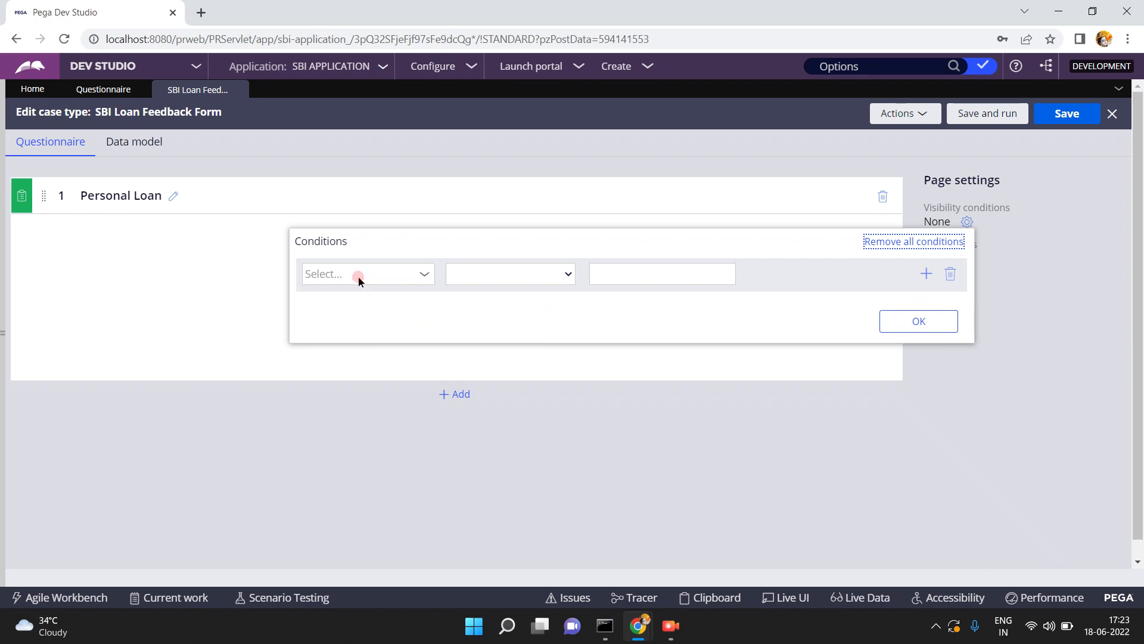
left_click(955, 276)
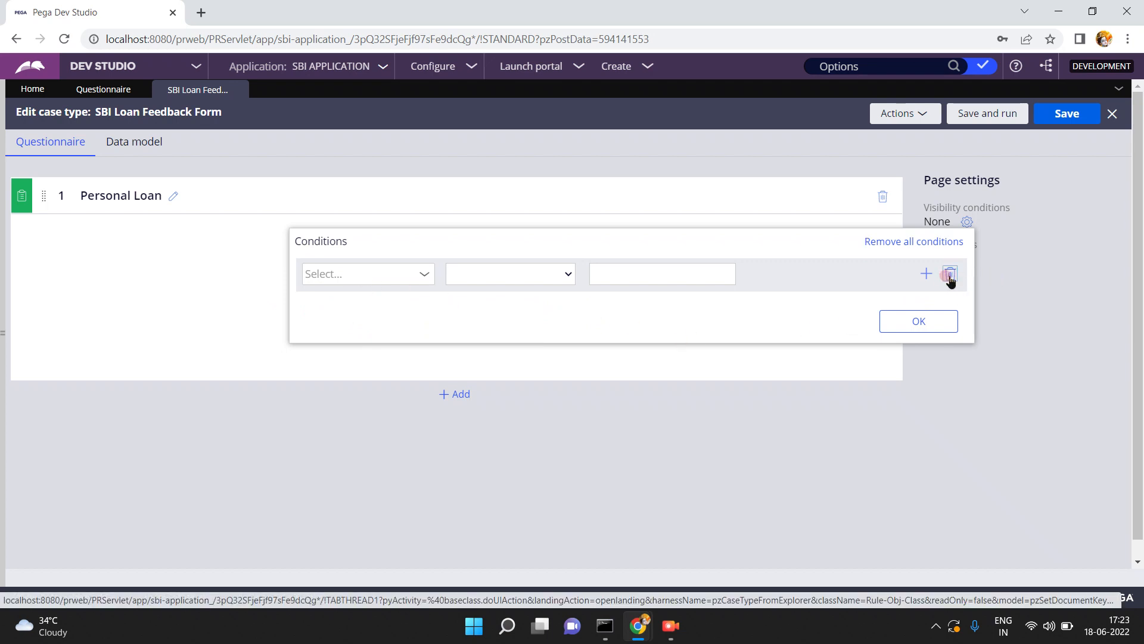
left_click(984, 286)
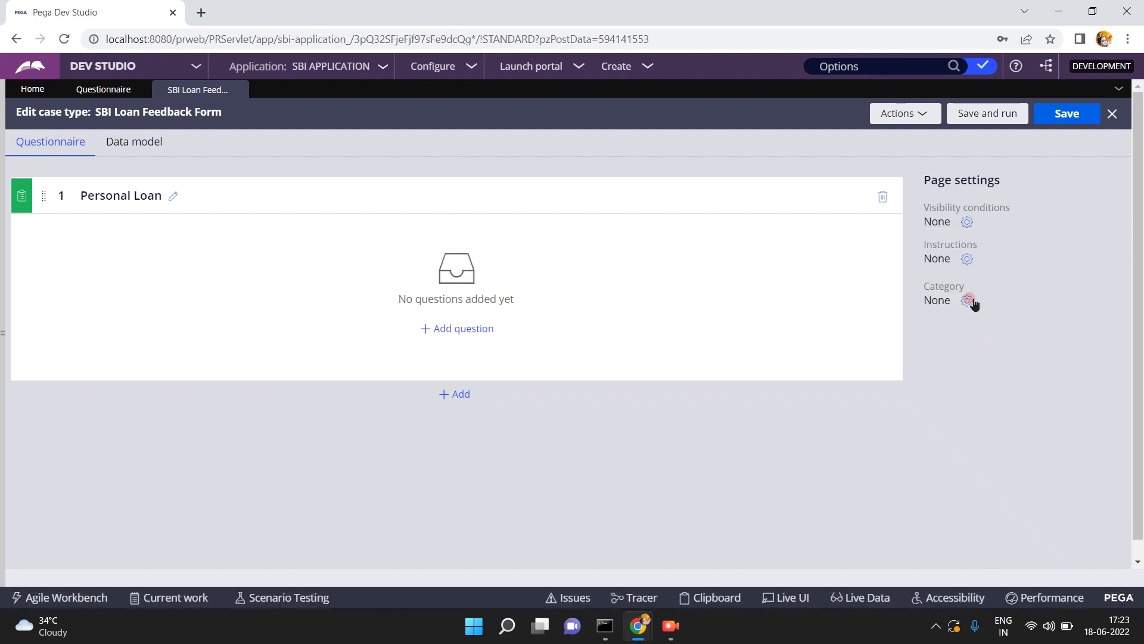
left_click(966, 301)
left_click(851, 338)
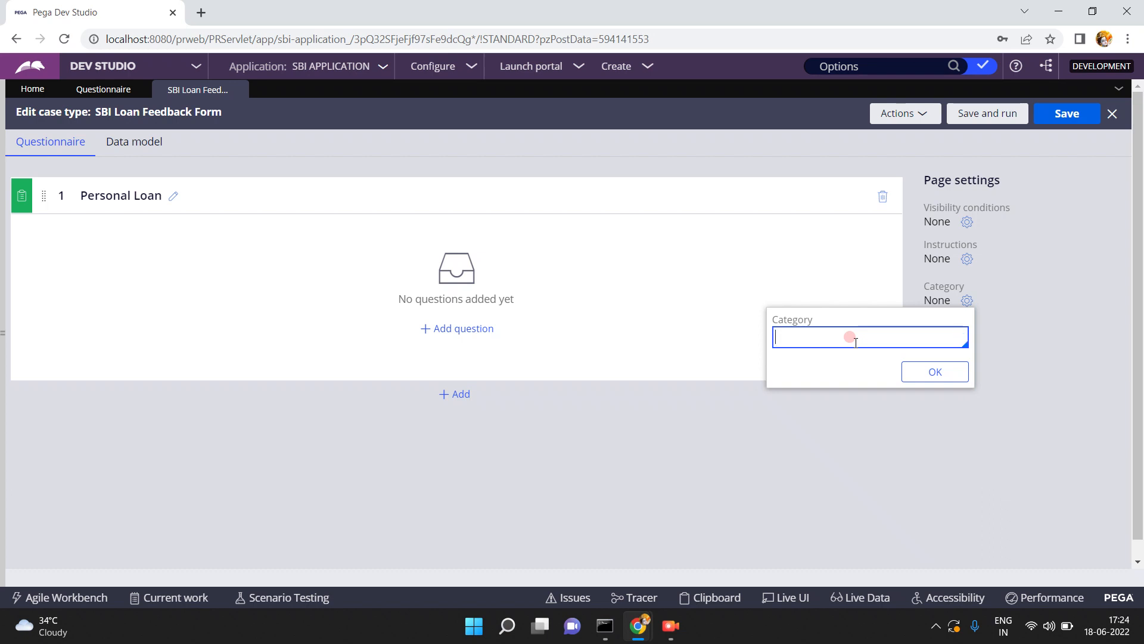
left_click(935, 371)
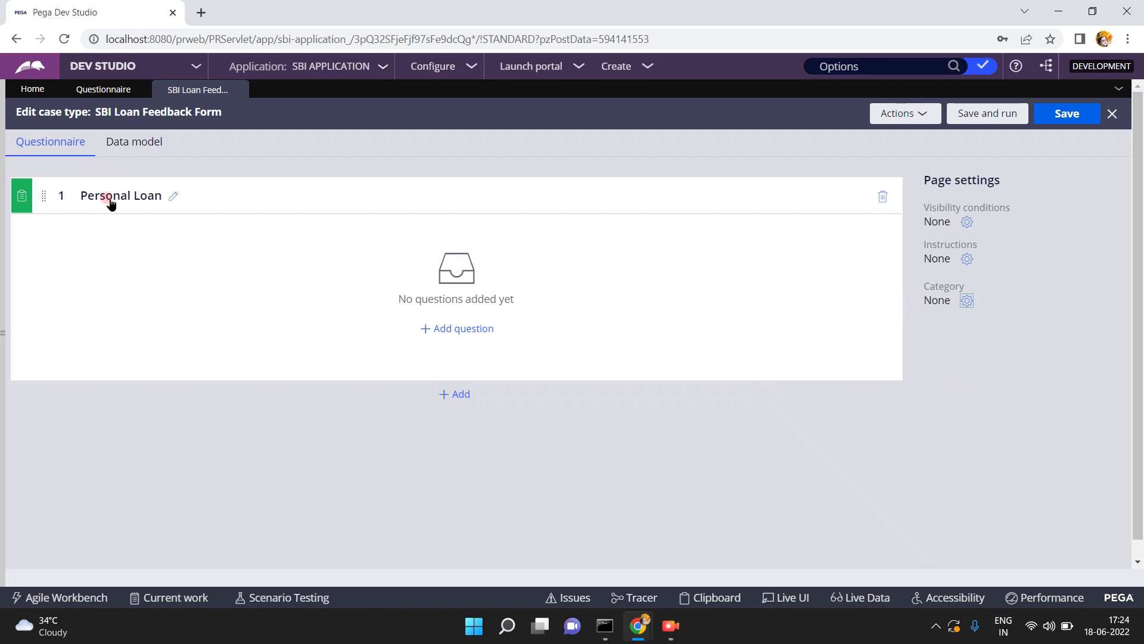
View the reusable questions in the questionnaire library and close it without adding any.
left_click(457, 330)
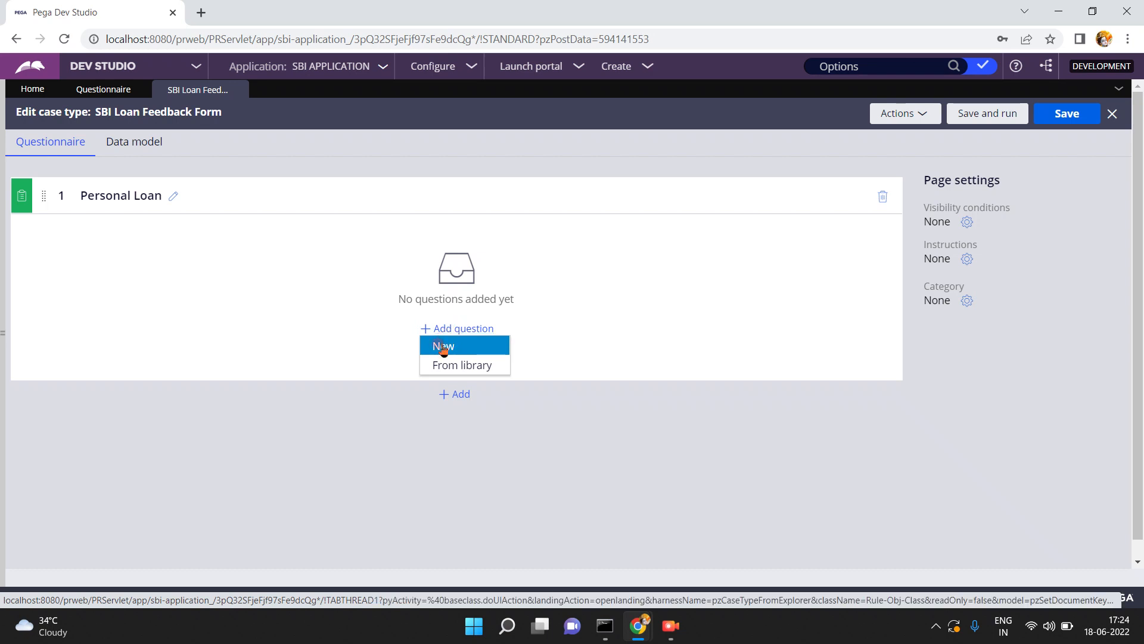
left_click(464, 368)
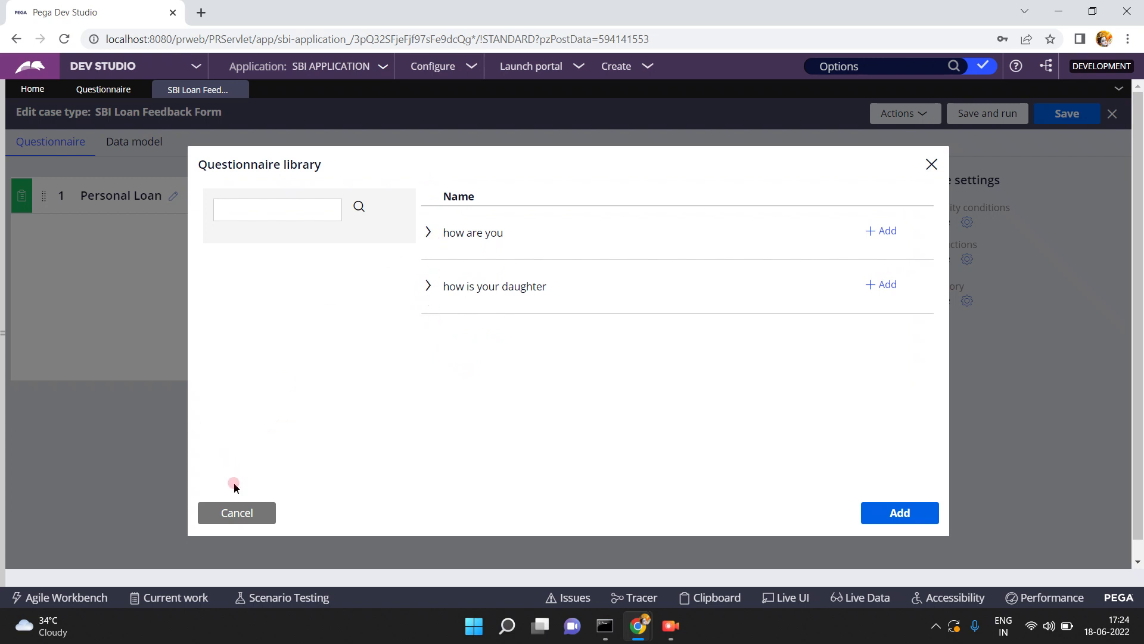
left_click(245, 513)
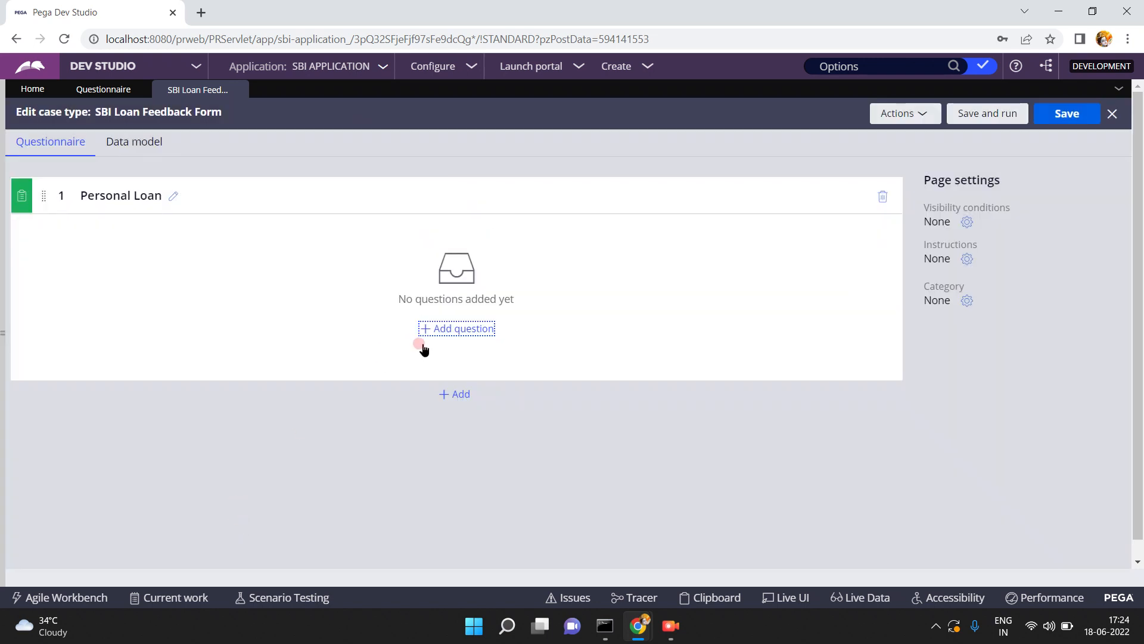
Add a new question to the Personal Loan page and review the available answer types.
left_click(446, 328)
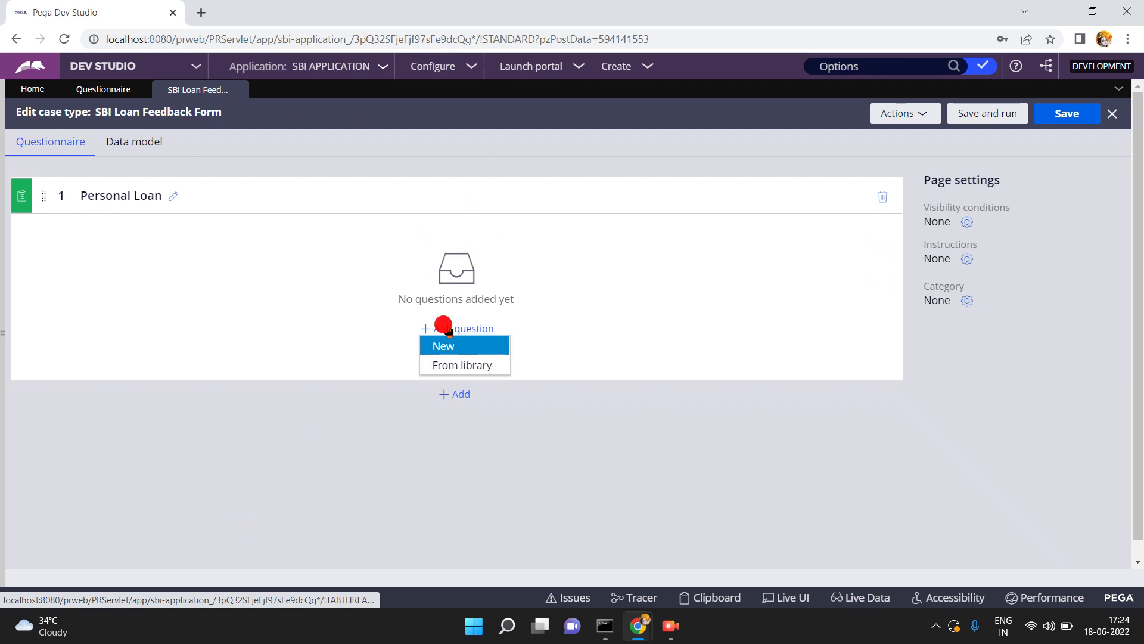
left_click(444, 346)
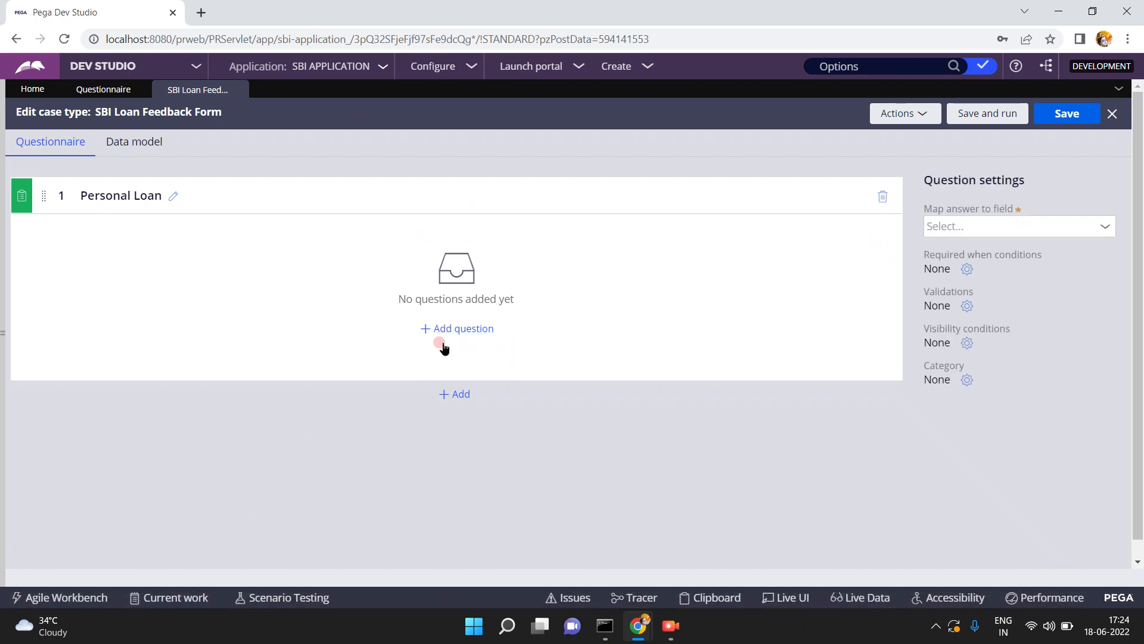
left_click(132, 236)
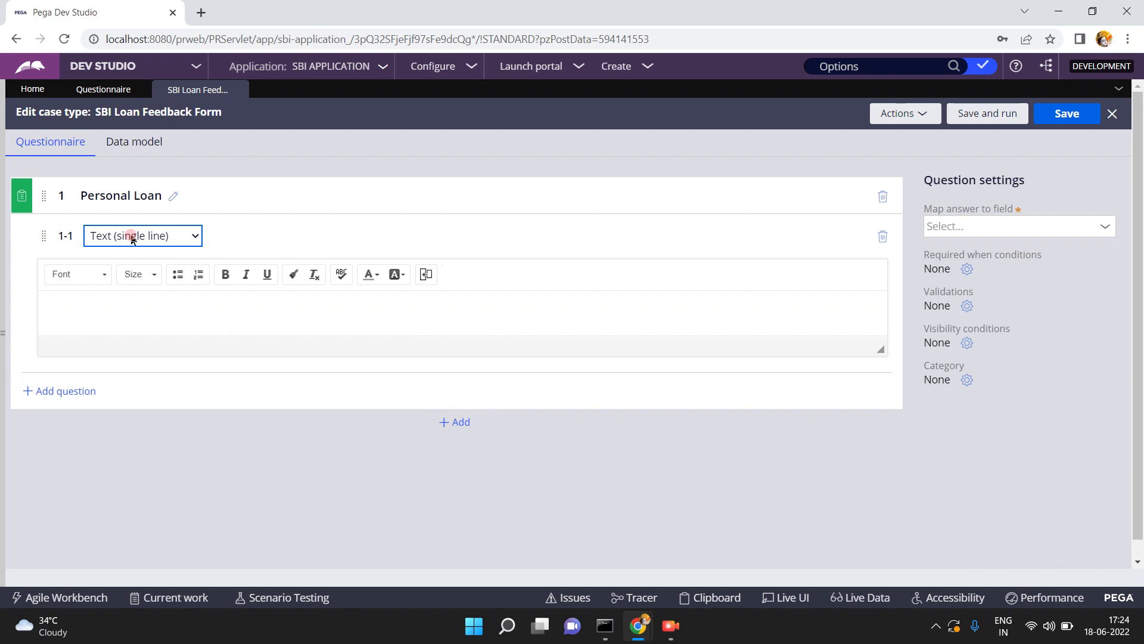
left_click(132, 241)
left_click(132, 241)
left_click(131, 237)
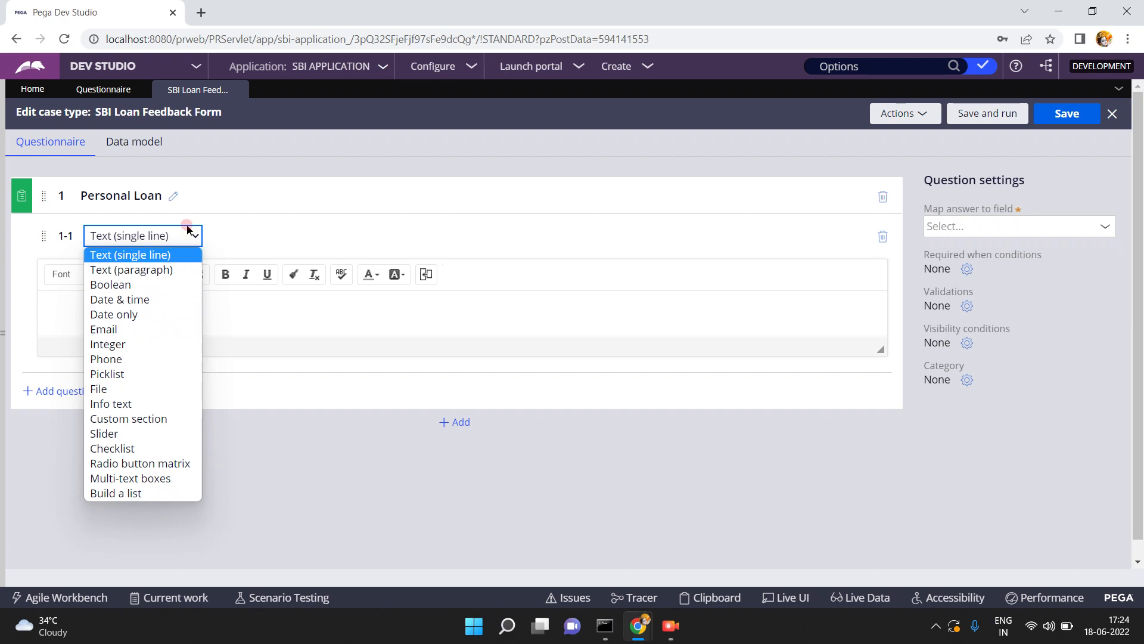
left_click(243, 236)
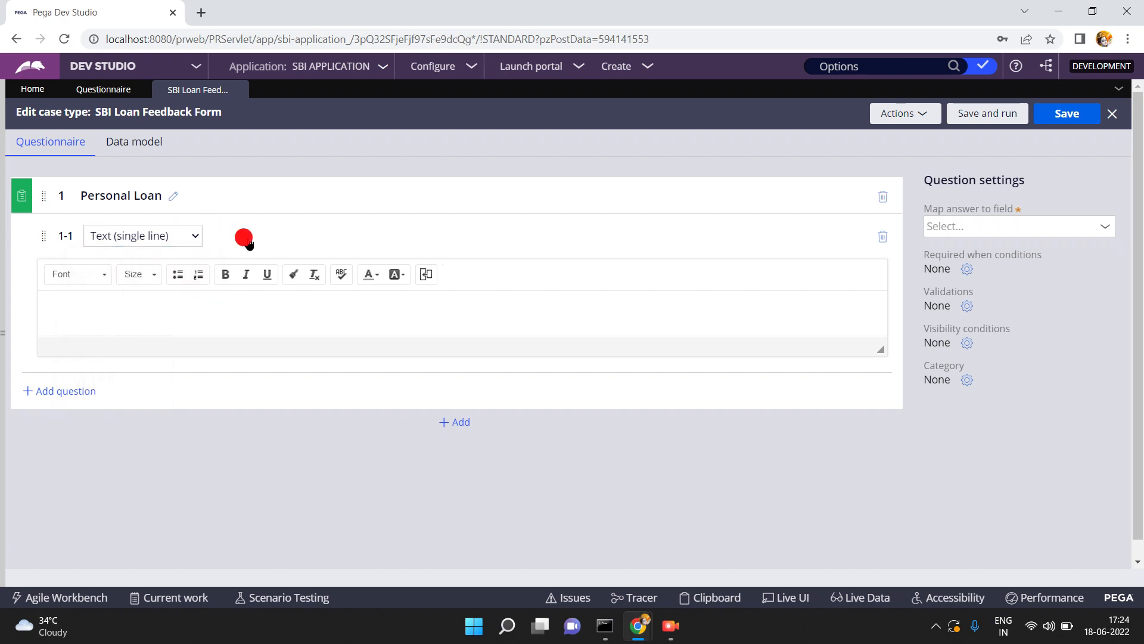
Enter "How is your rating towards loan initiation process?" as the text of question 1-1.
left_click(98, 308)
type("How isw y")
key("BackSpace")
key("BackSpace")
key("BackSpace")
type("your rating")
left_click(112, 305)
double_click(111, 305)
type("rating towards loan initia")
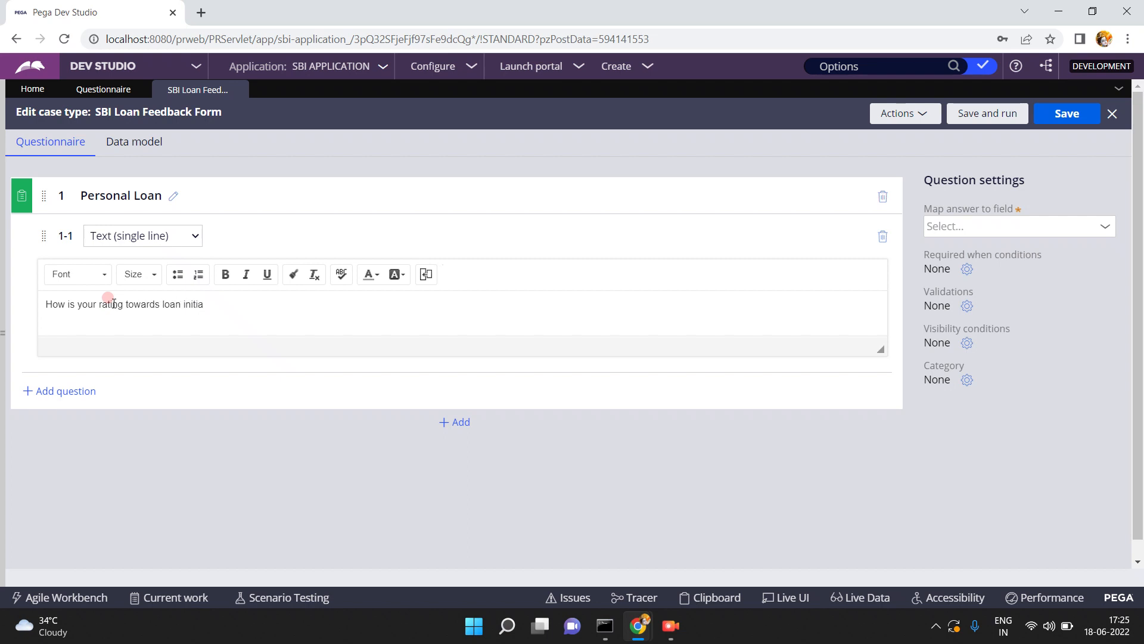
type("tion process?")
Set the answer type of question 1-1 to Picklist and start creating a new field for its answer.
left_click(158, 238)
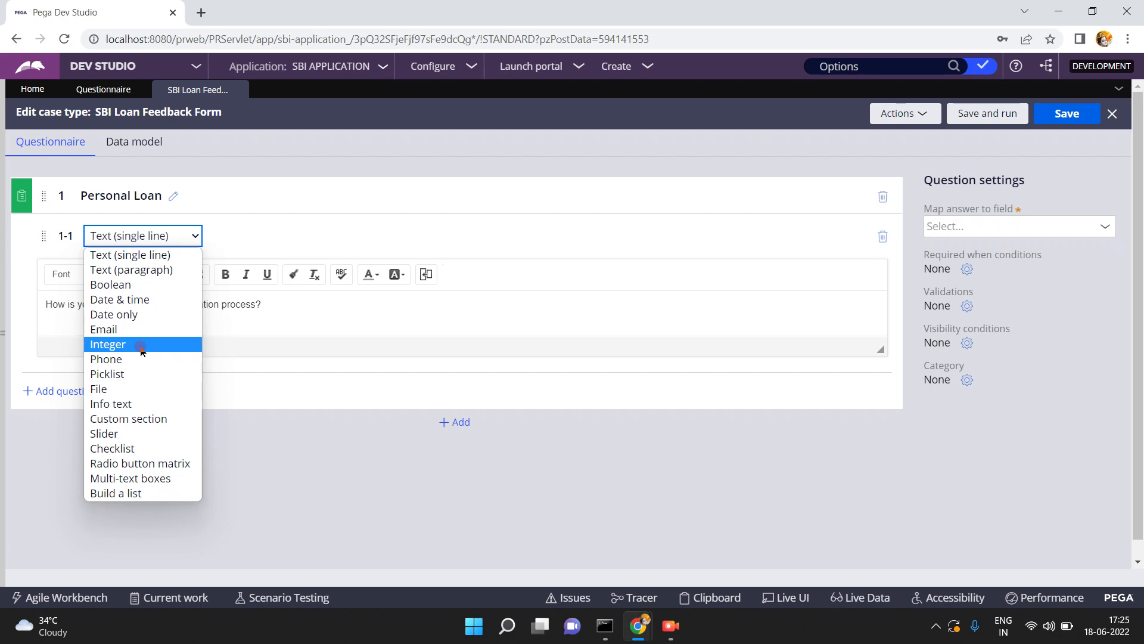
left_click(121, 373)
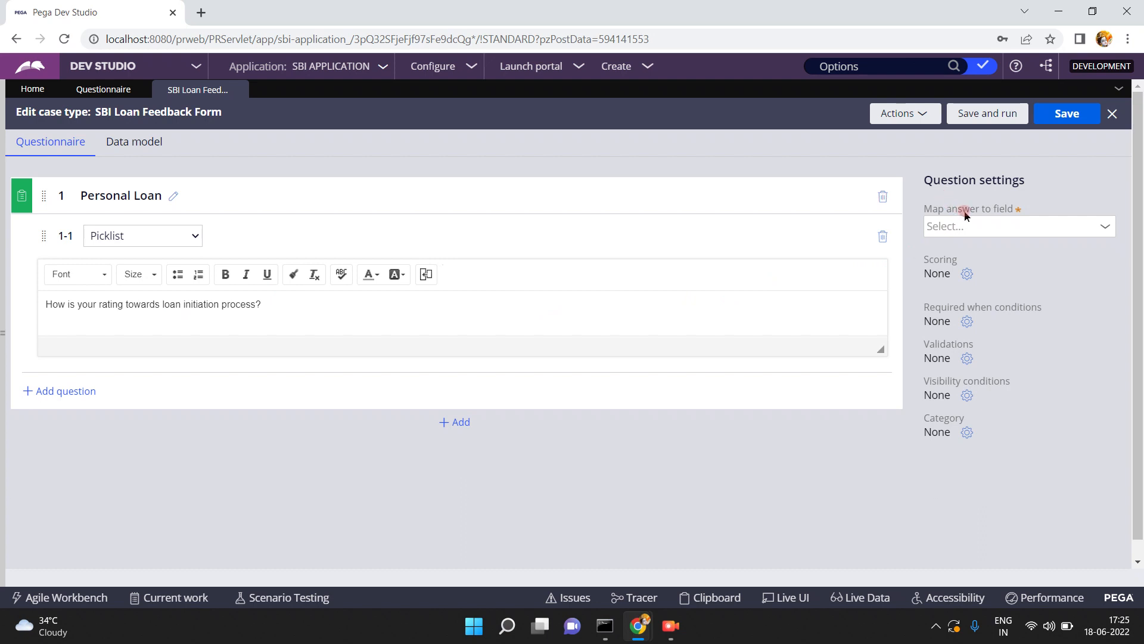
left_click(954, 227)
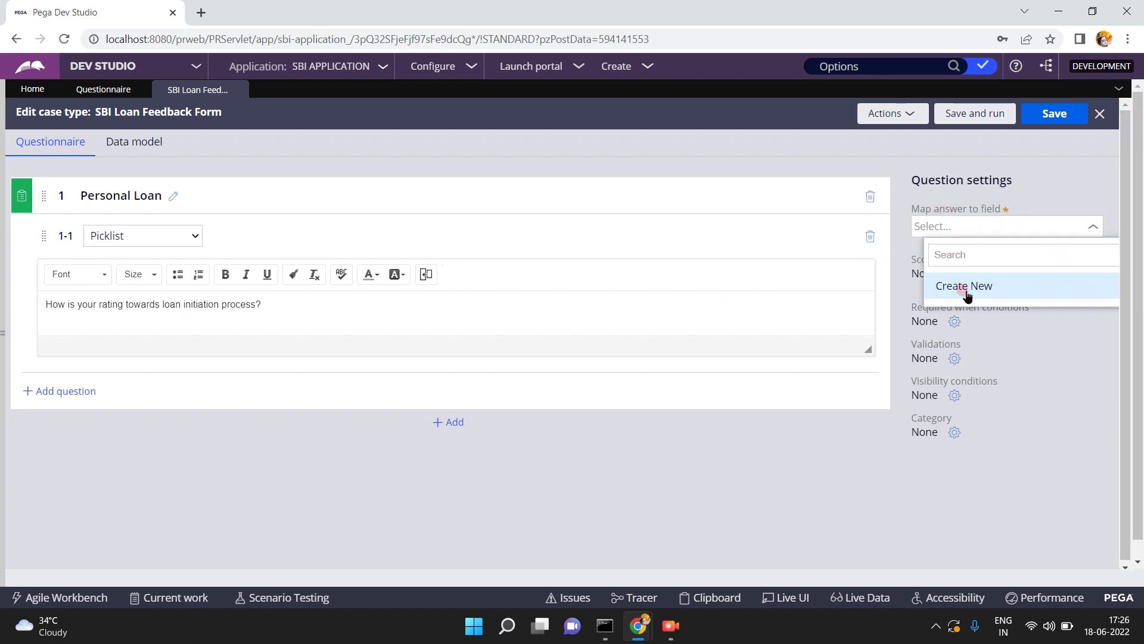
left_click(964, 286)
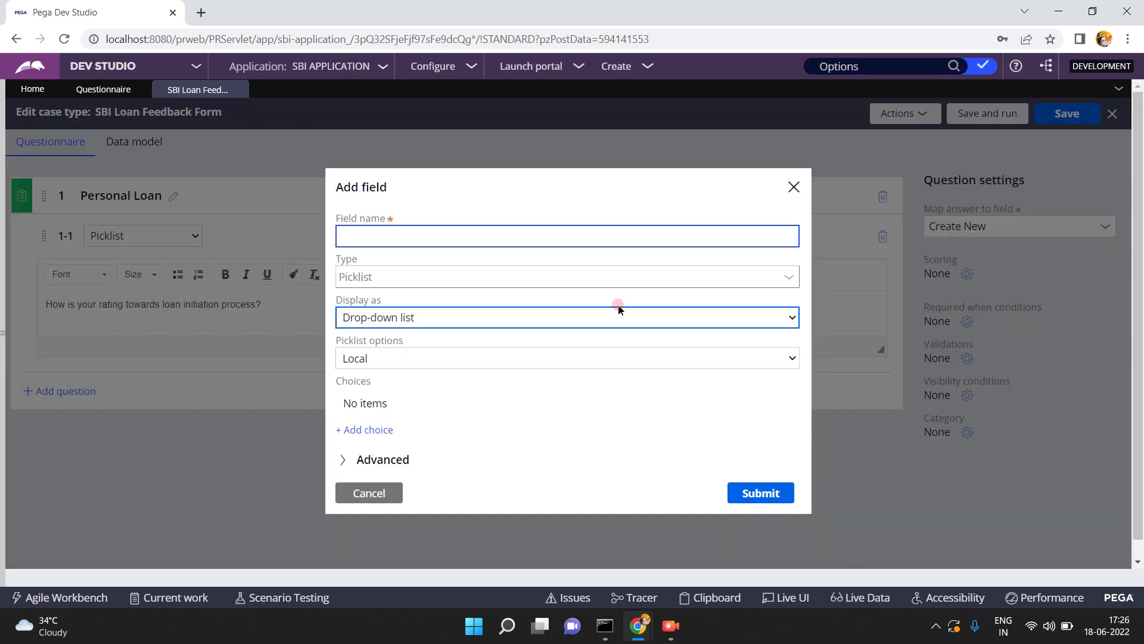
Name the new picklist field "rating".
left_click(466, 226)
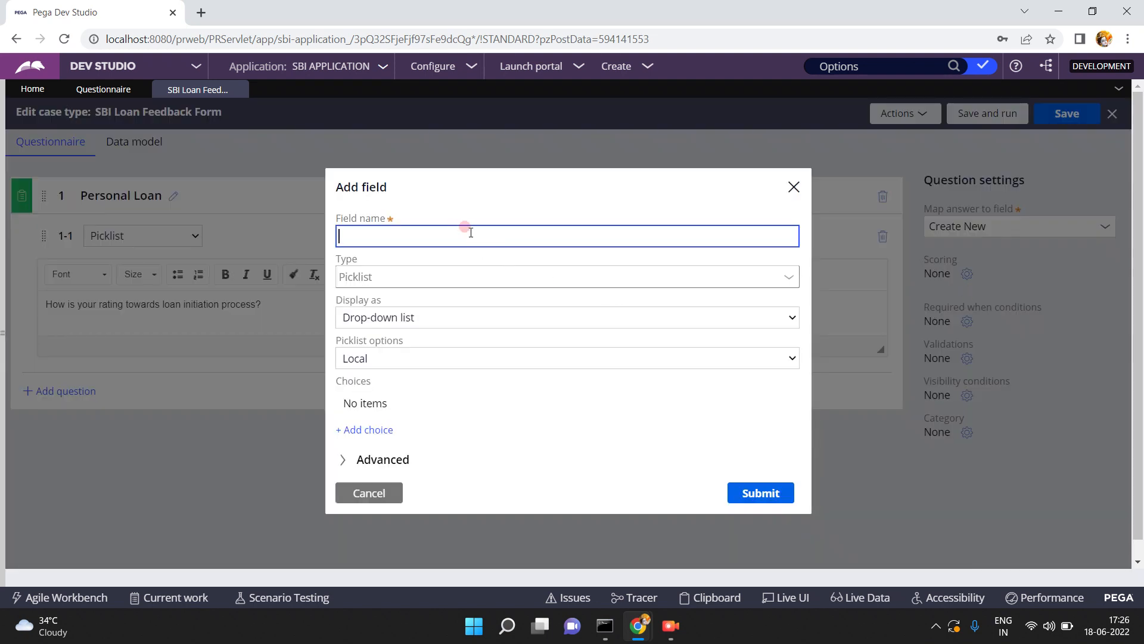
left_click(468, 228)
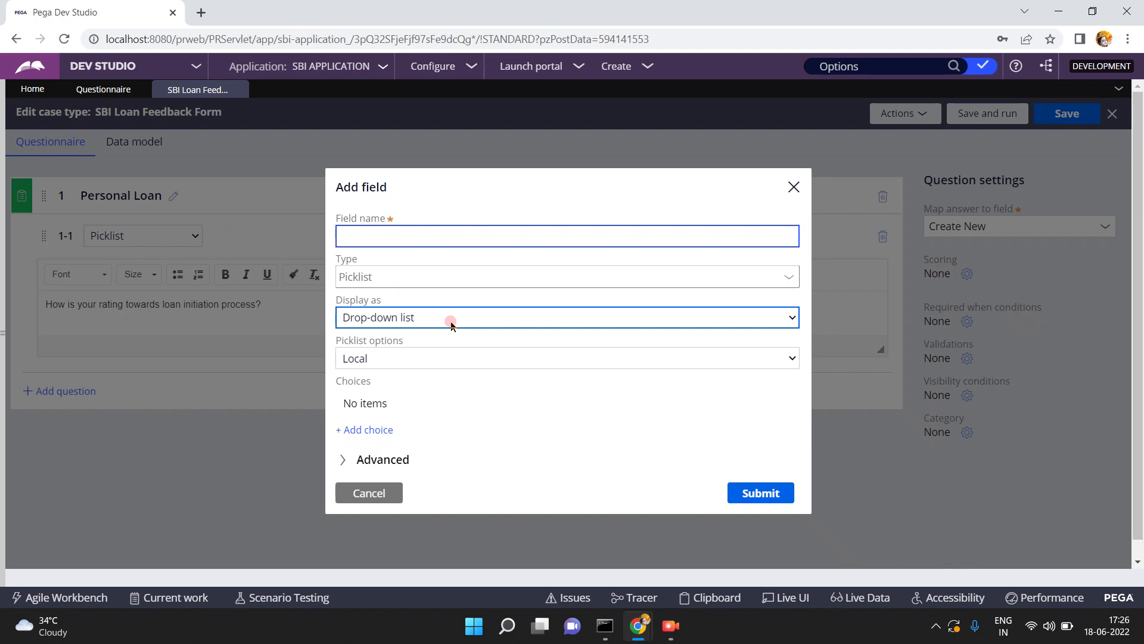
left_click(434, 280)
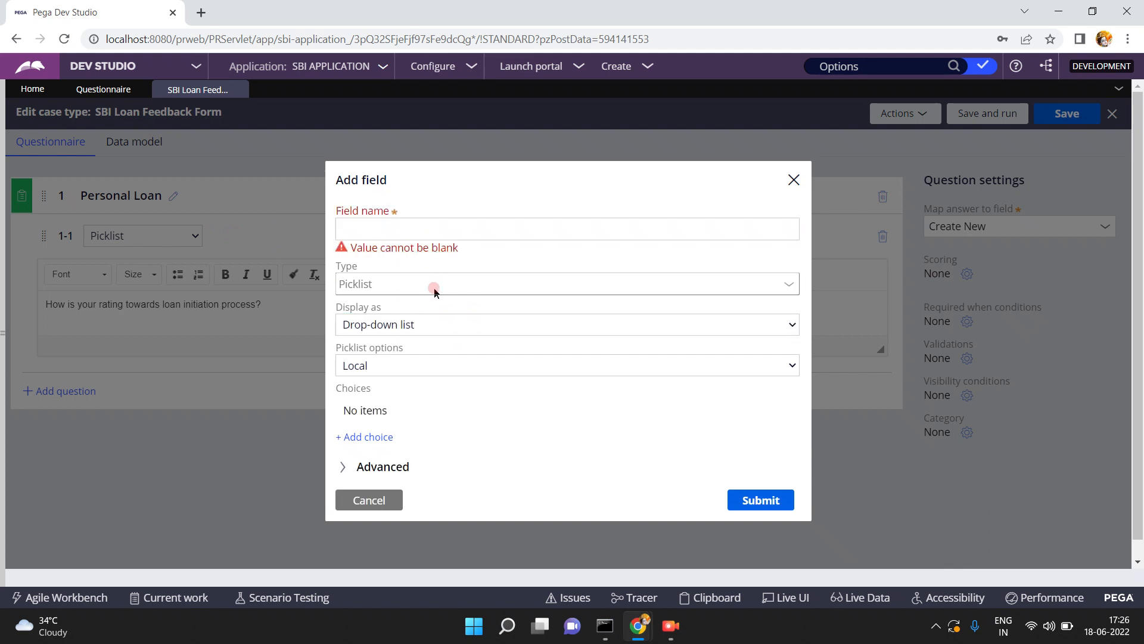
left_click(378, 229)
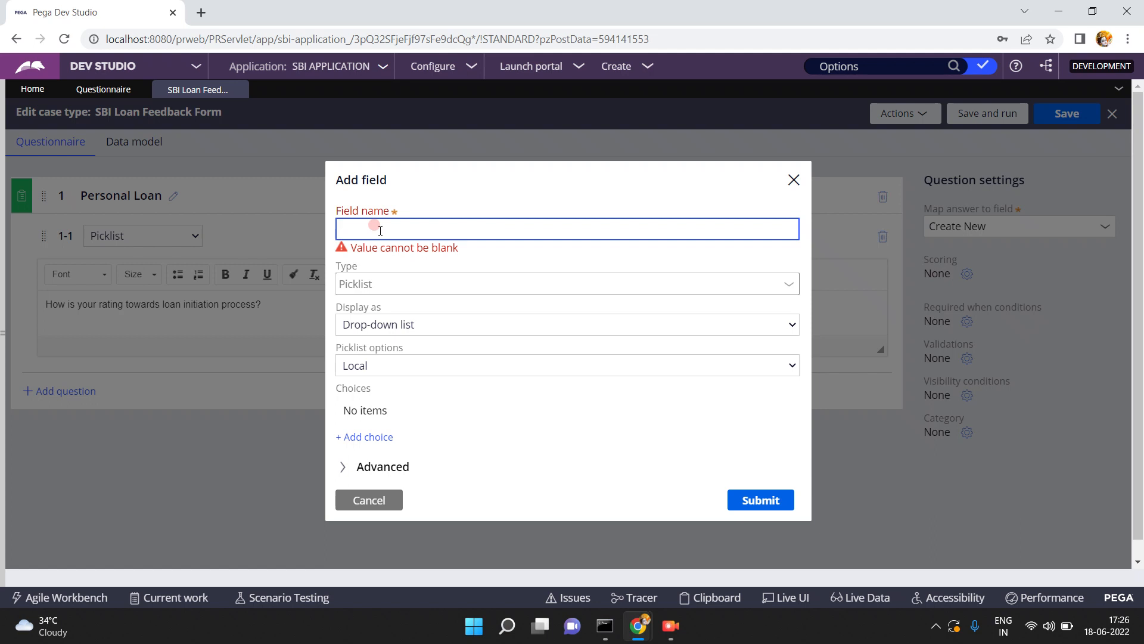
type("rating")
left_click(439, 191)
Display the rating field as radio buttons and keep its picklist options as Local.
left_click(368, 312)
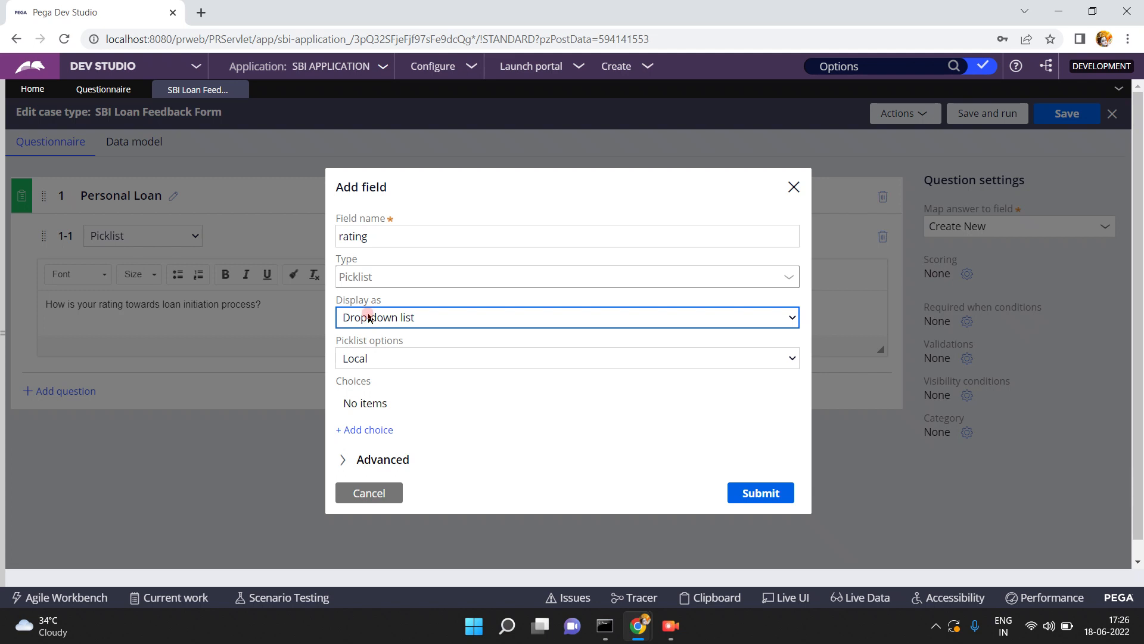
left_click(367, 314)
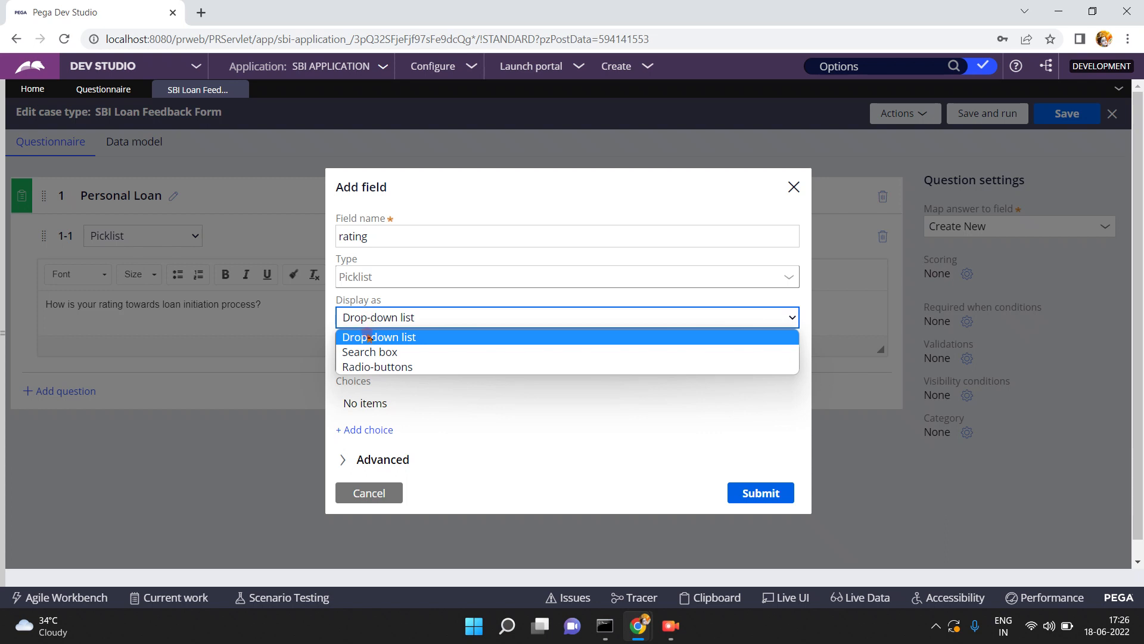
left_click(374, 367)
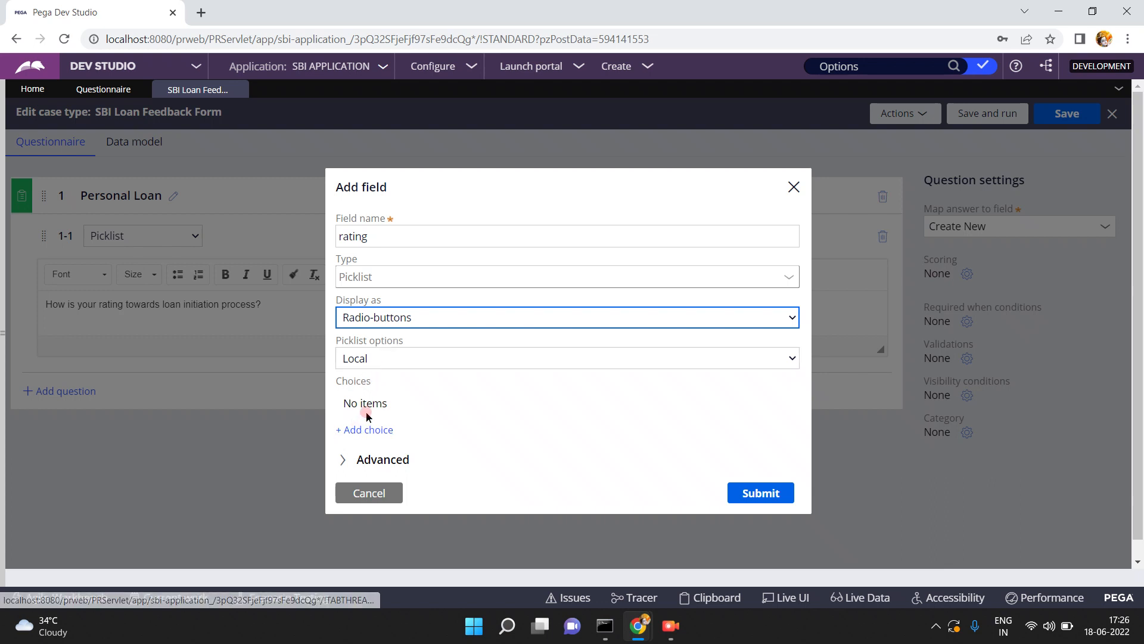
left_click(366, 360)
left_click(366, 360)
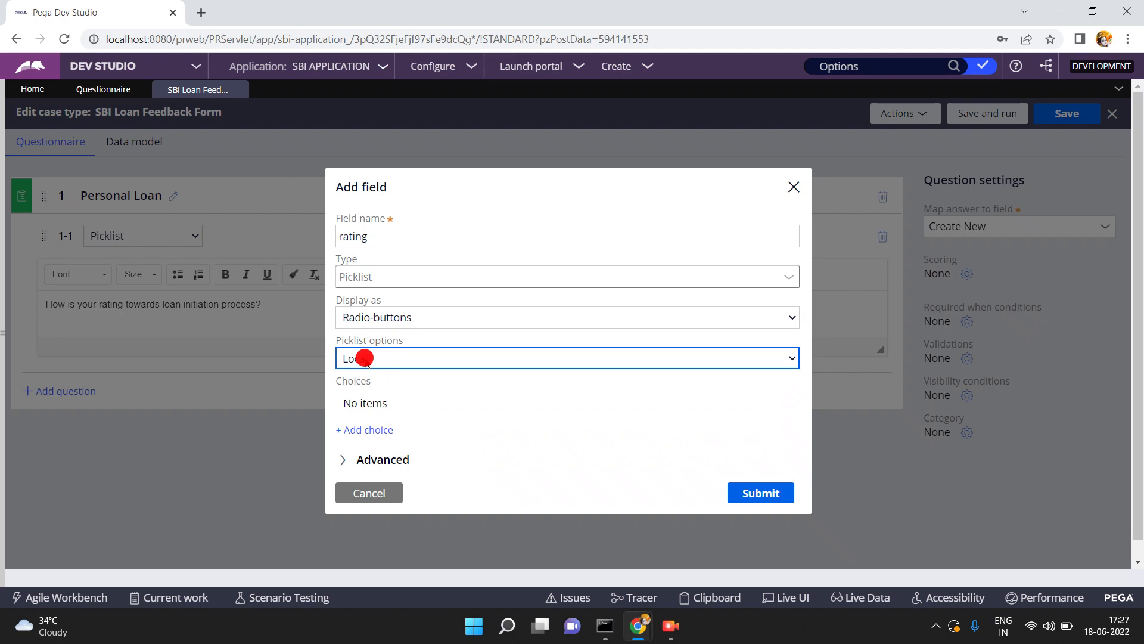
Add the choices Good, Very Good and Not Good to the rating field.
left_click(371, 429)
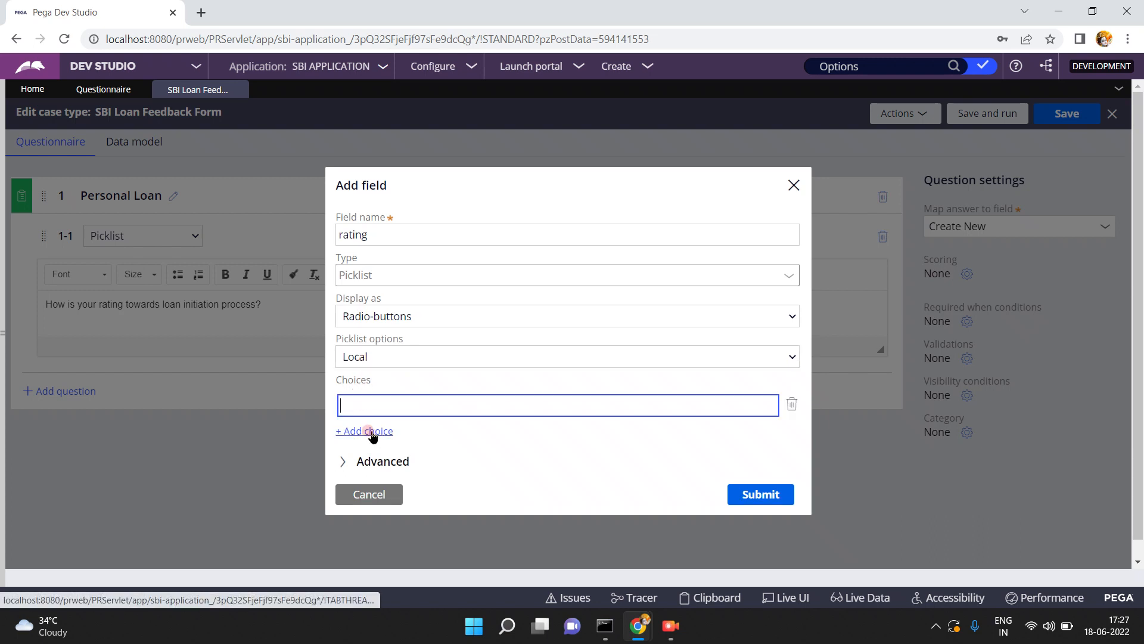
left_click(370, 406)
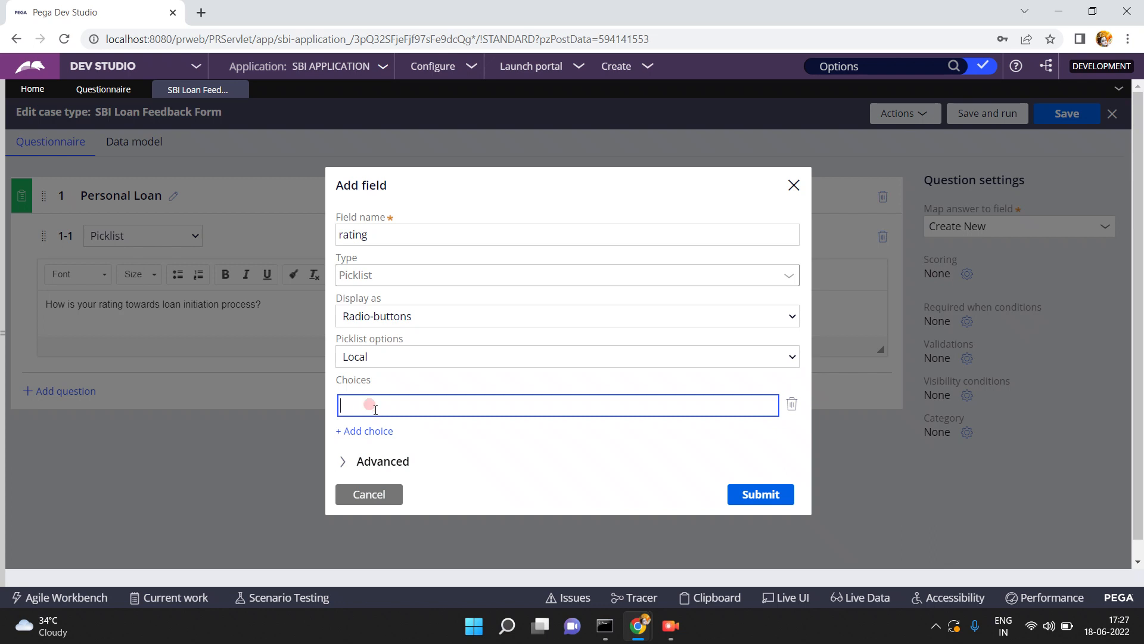
type("Good")
left_click(377, 426)
left_click(368, 421)
type("Very Good")
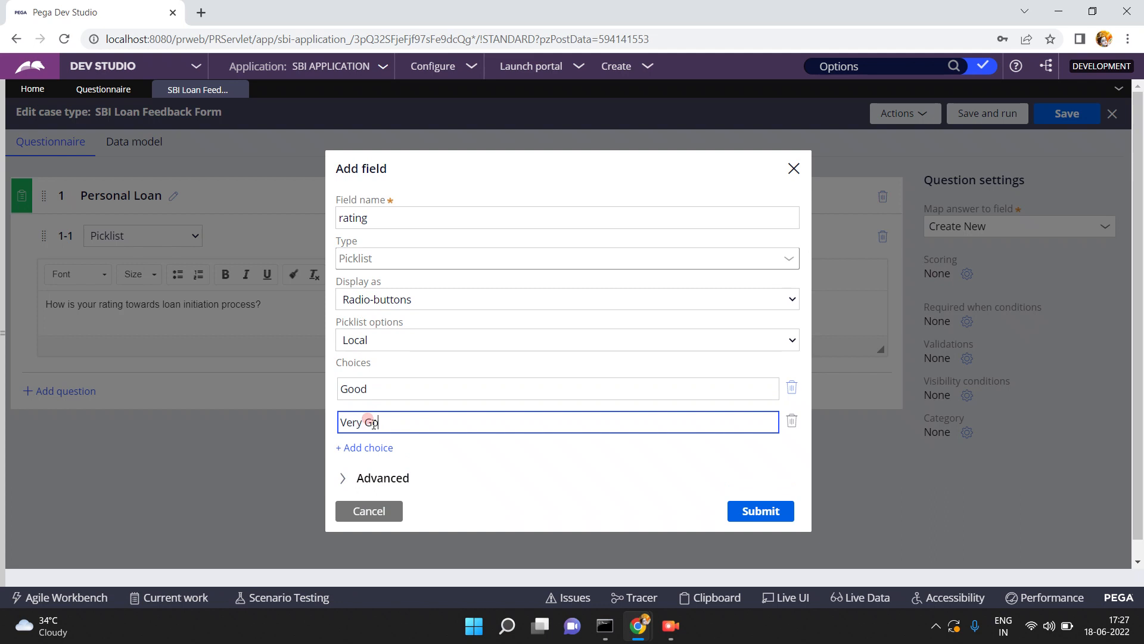
left_click(373, 447)
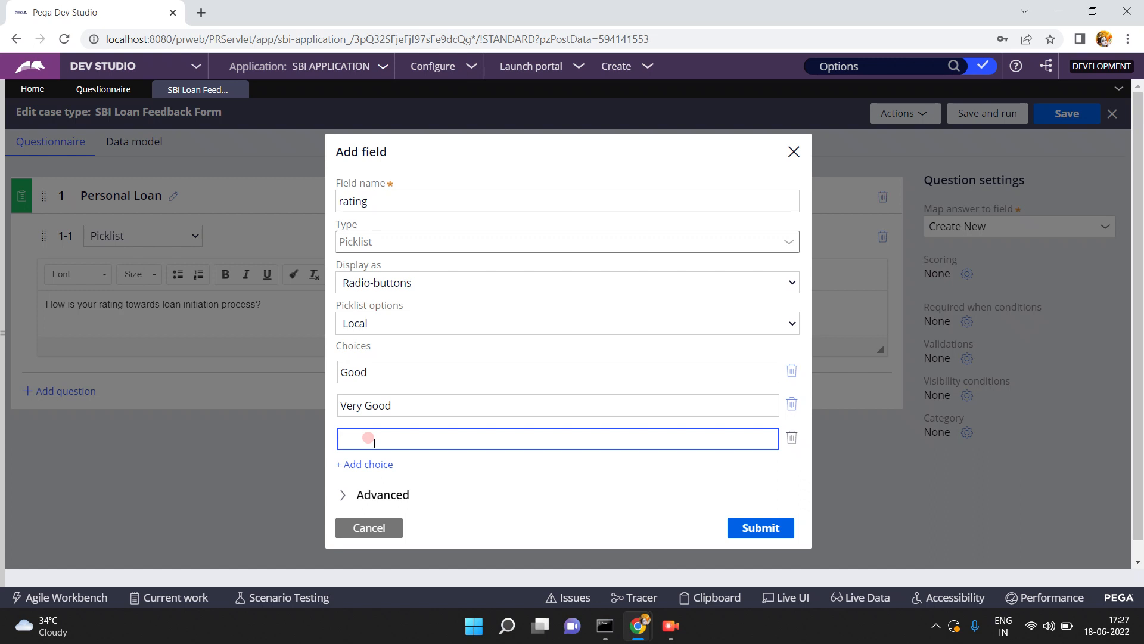
type("Not Good")
left_click(448, 475)
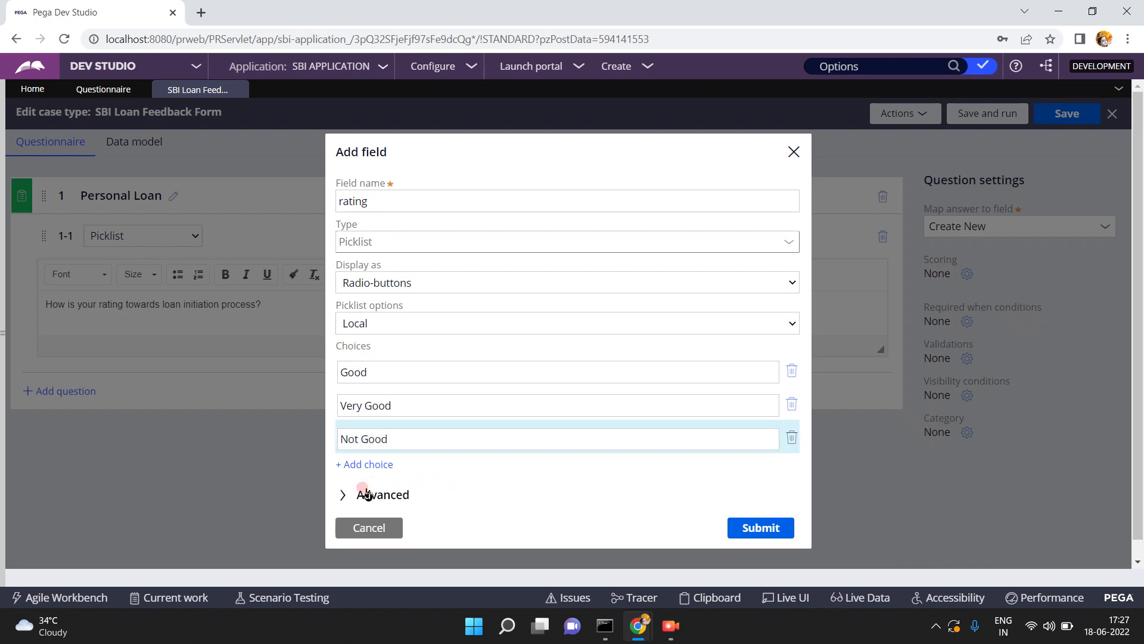
Check the advanced settings of the rating field and submit the field.
left_click(341, 494)
left_click(424, 496)
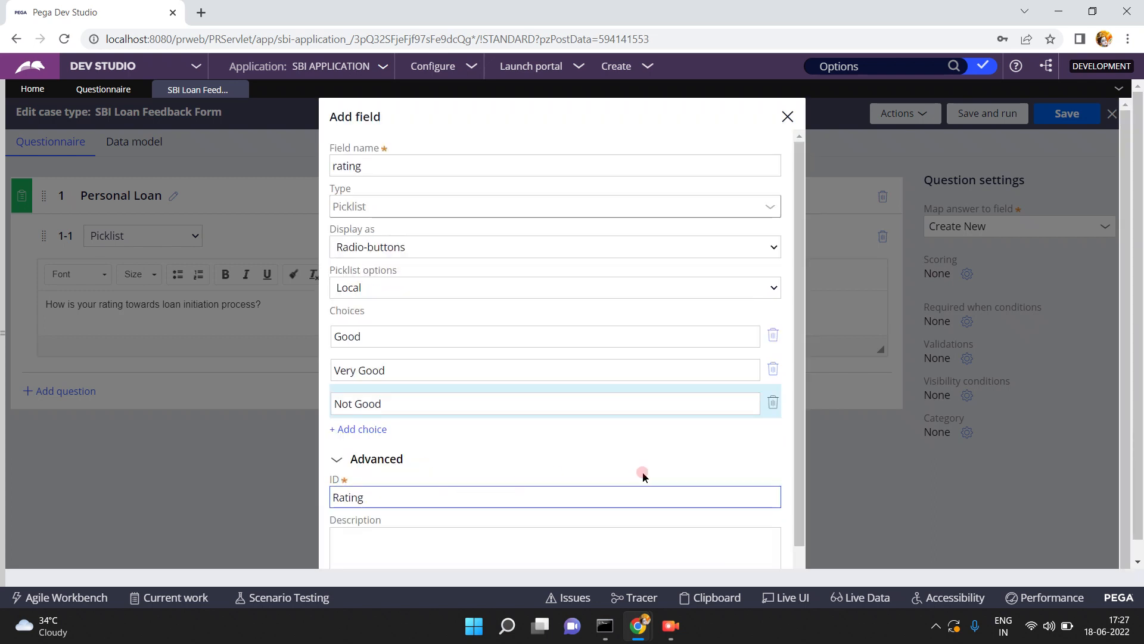
left_click(338, 459)
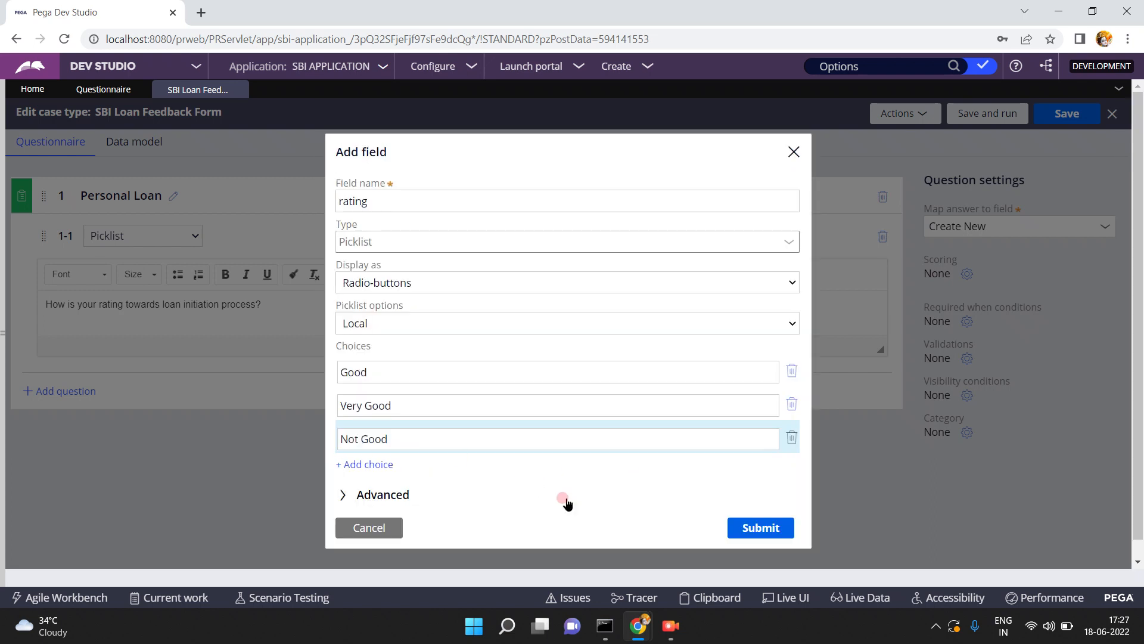
left_click(756, 528)
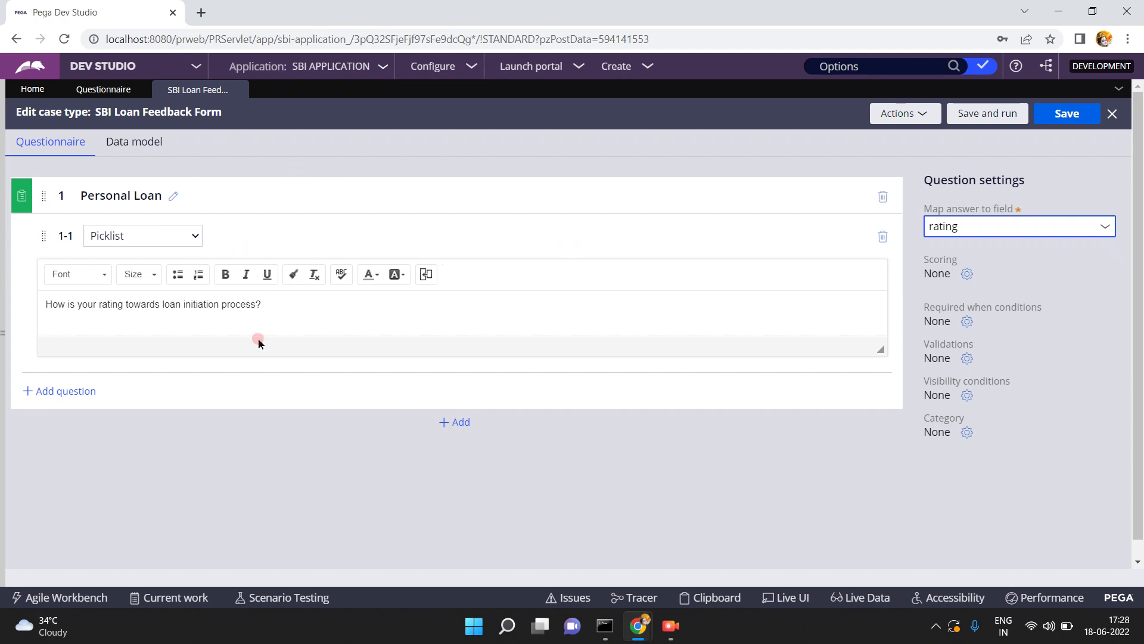
Add a second question to the Personal Loan page with the text "How is our customer service?".
left_click(70, 394)
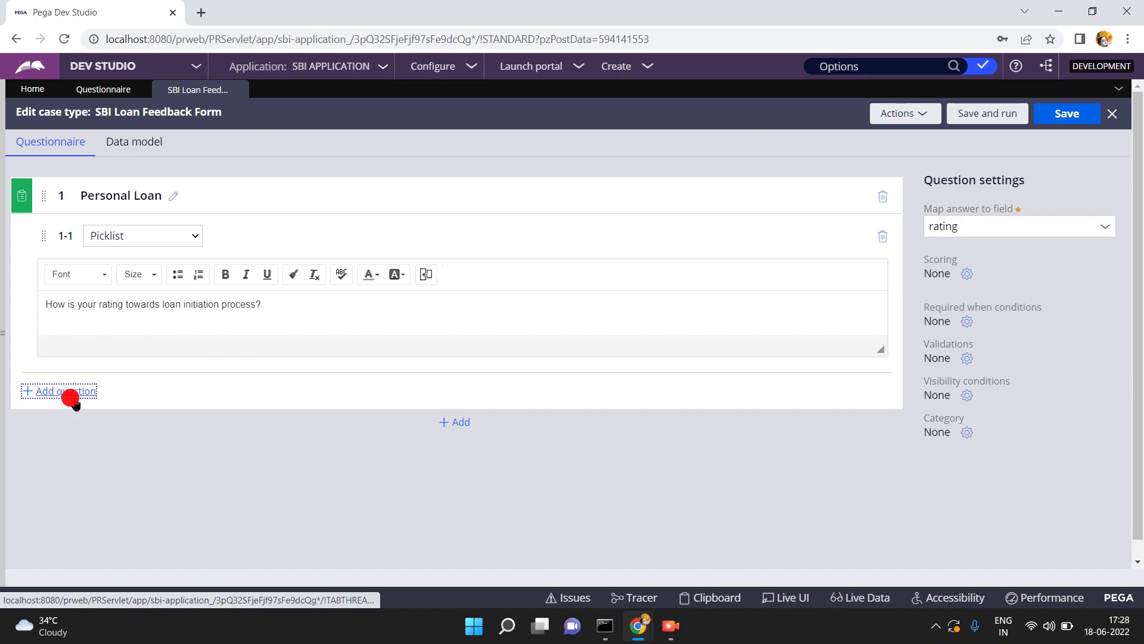
left_click(48, 408)
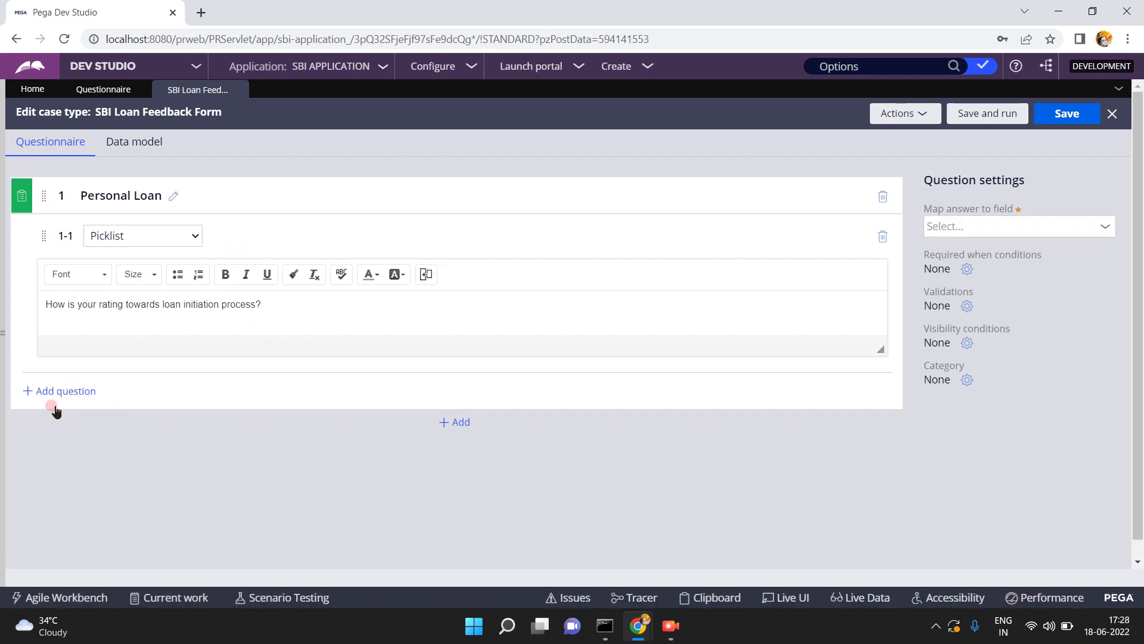
left_click(117, 345)
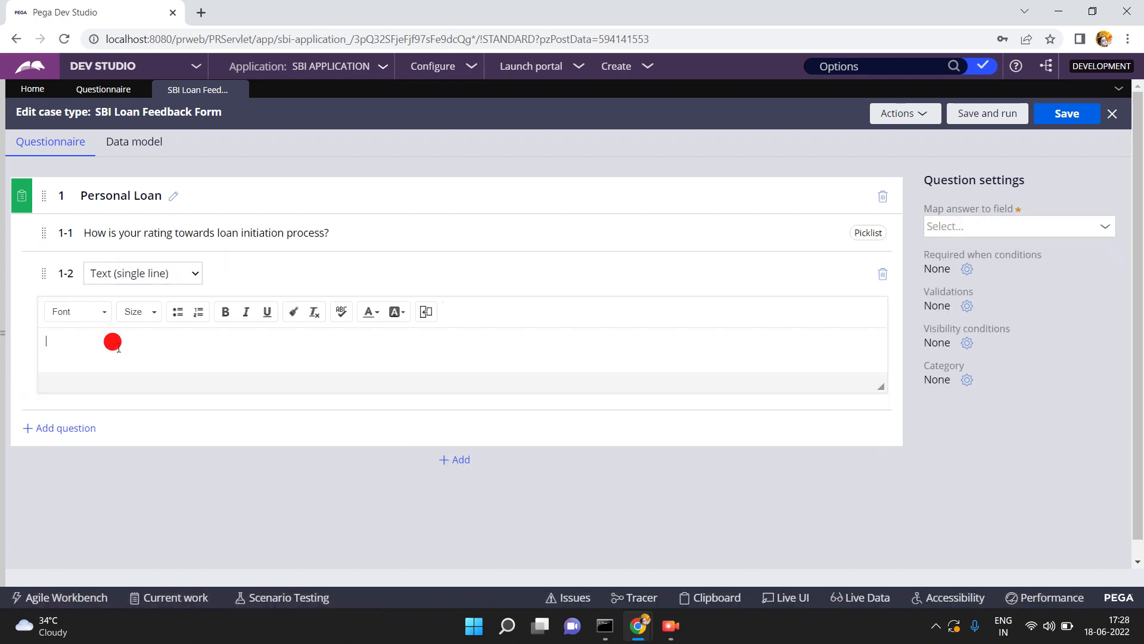
type("How is our customer service")
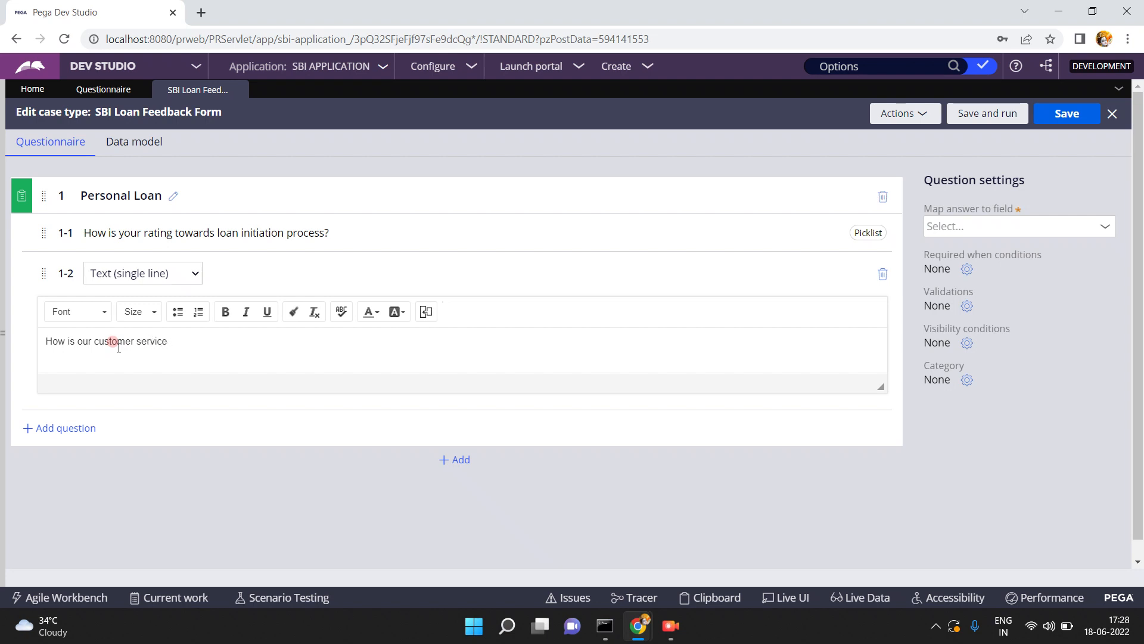
type("?")
Keep Text (single line) as the answer type of question 1-2 and open its answer field mapping choices.
left_click(144, 279)
left_click(143, 278)
left_click(143, 278)
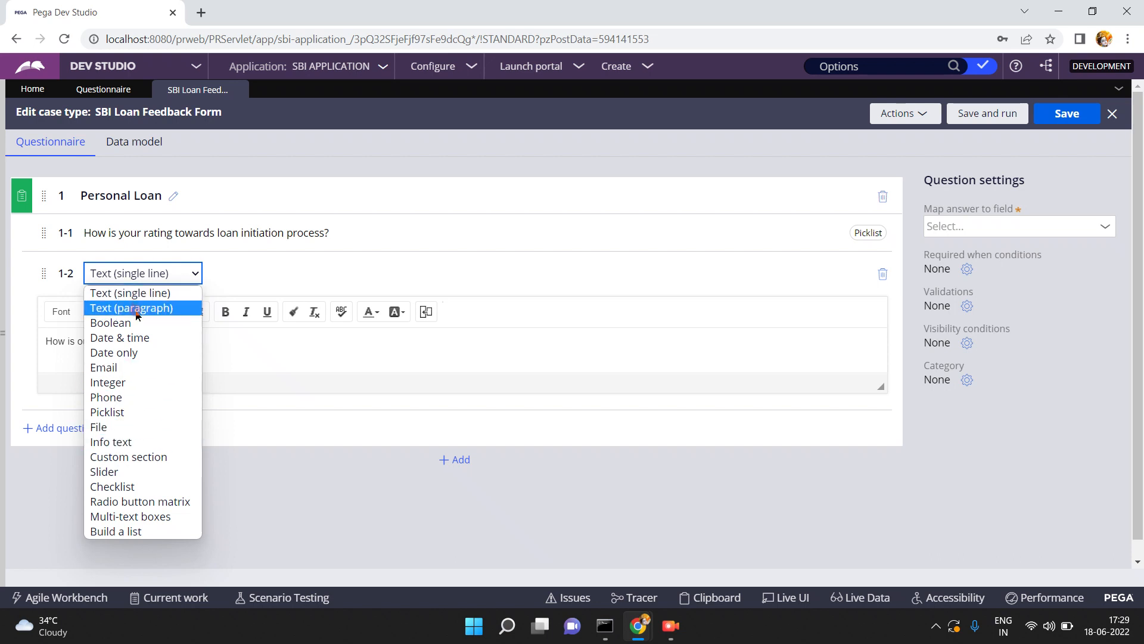
left_click(132, 293)
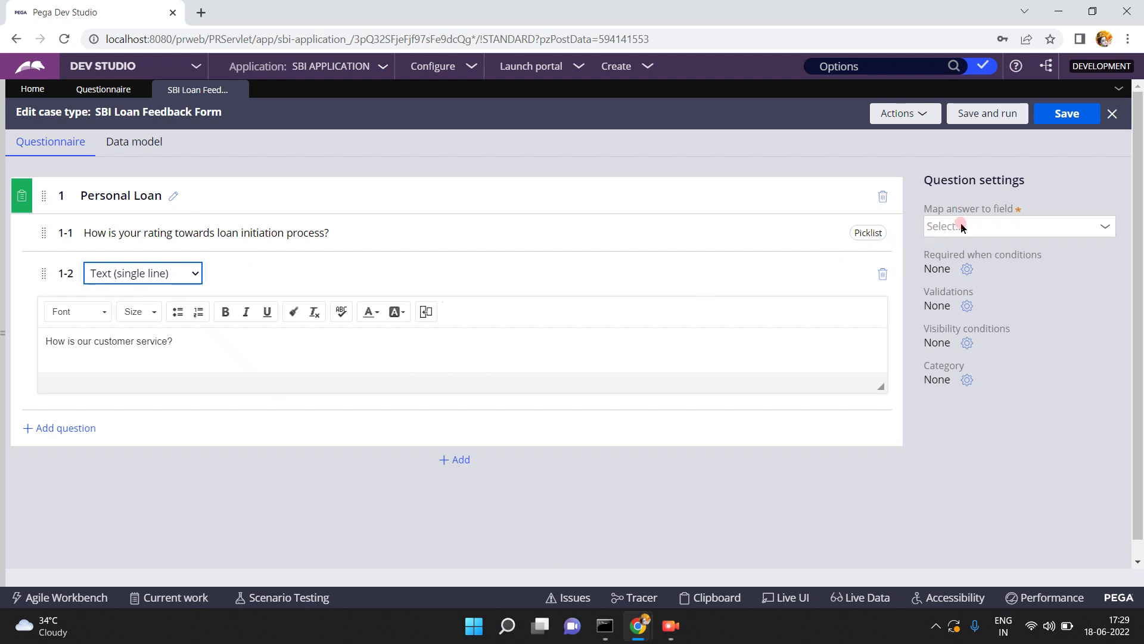
triple_click(218, 344)
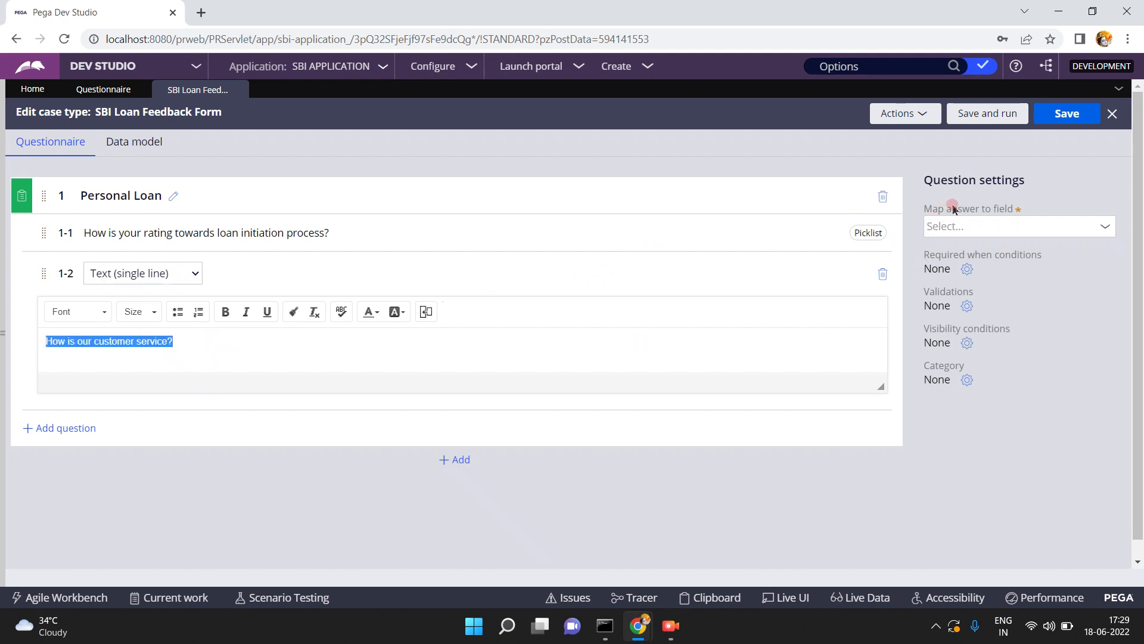
left_click(975, 225)
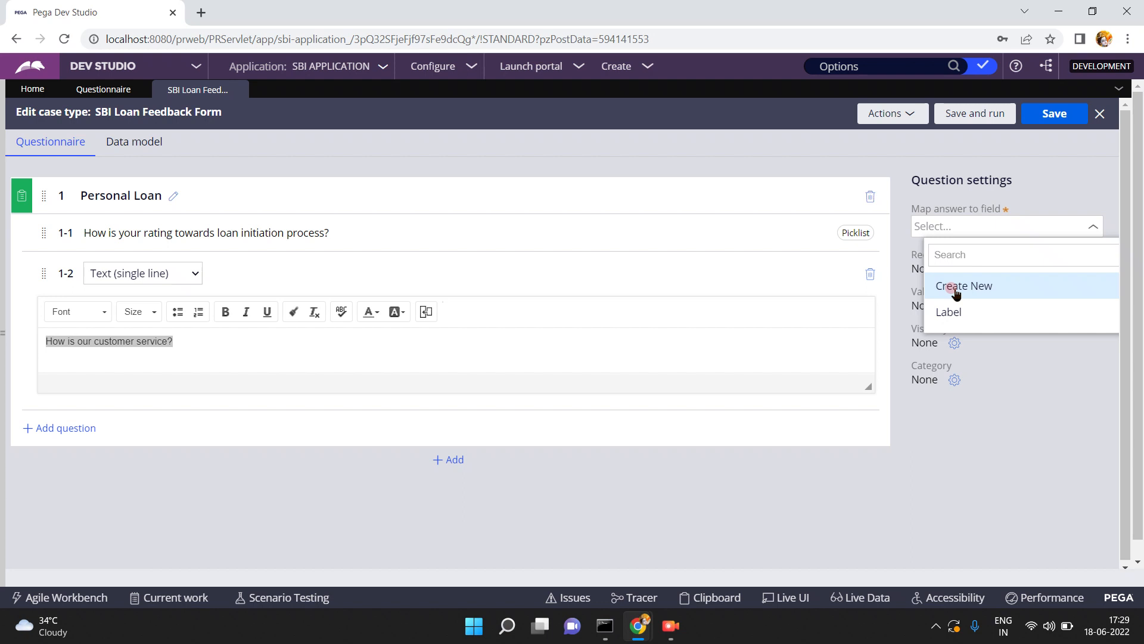
left_click(953, 256)
type("cus")
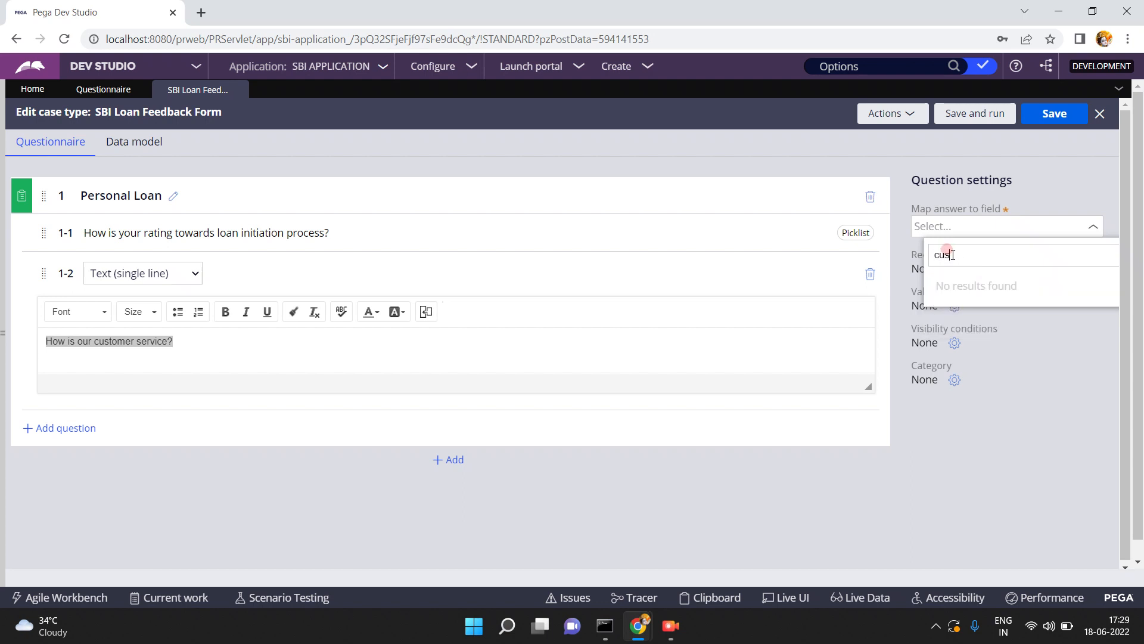
type("tomerservice")
double_click(1015, 256)
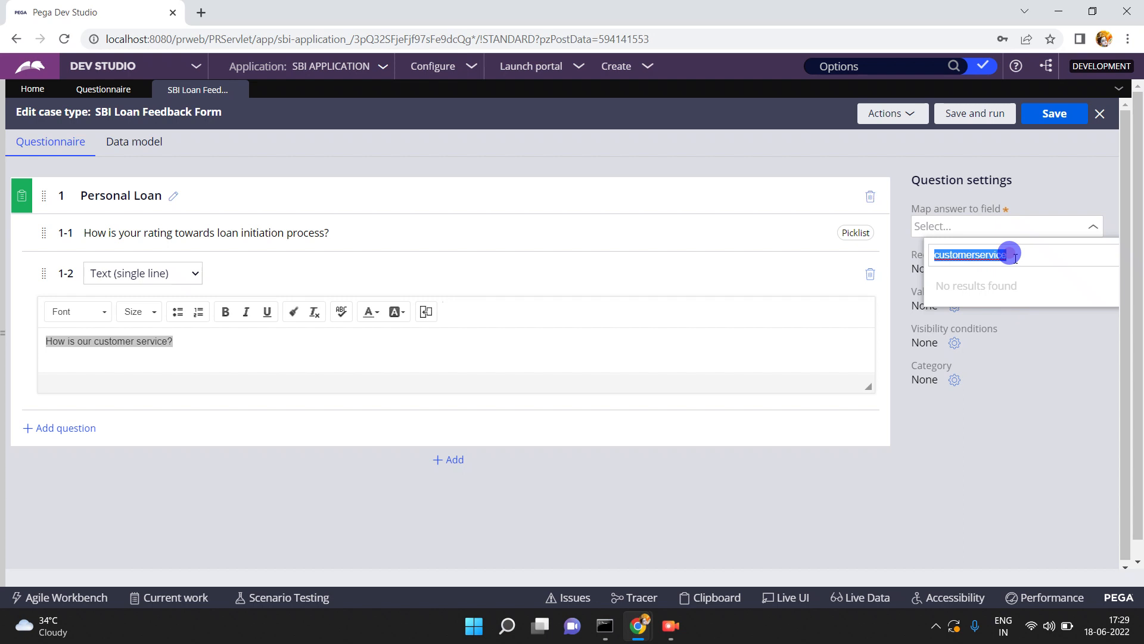
key("BackSpace")
Create a new single-line text field named "customerservice" for the answer to question 1-2.
left_click(978, 289)
left_click(467, 318)
type("cus")
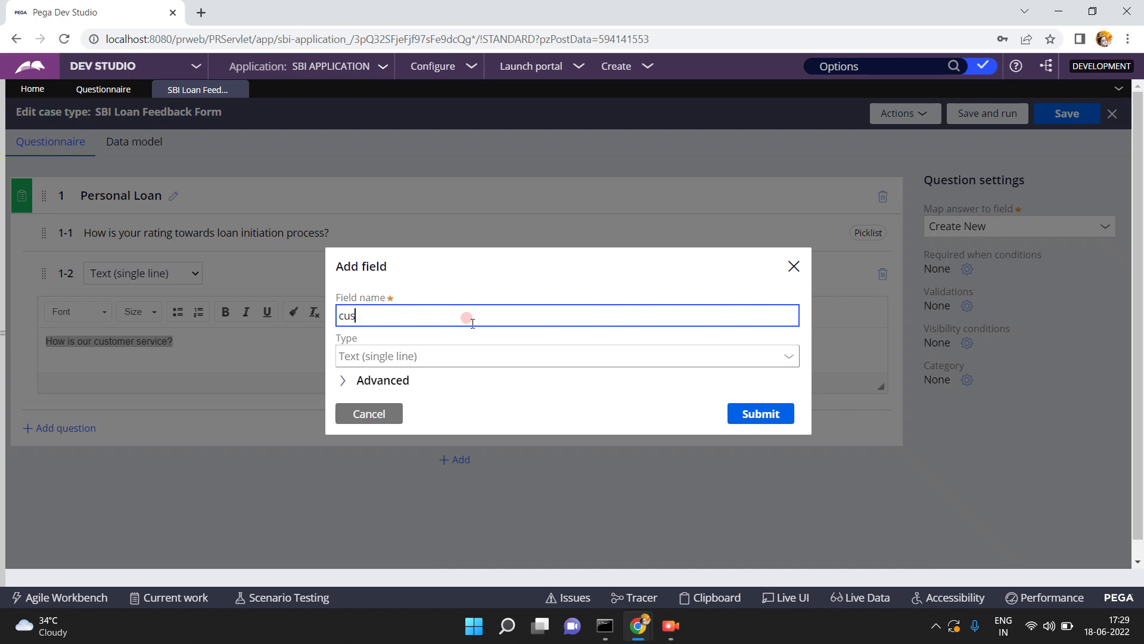
type("tomerservice")
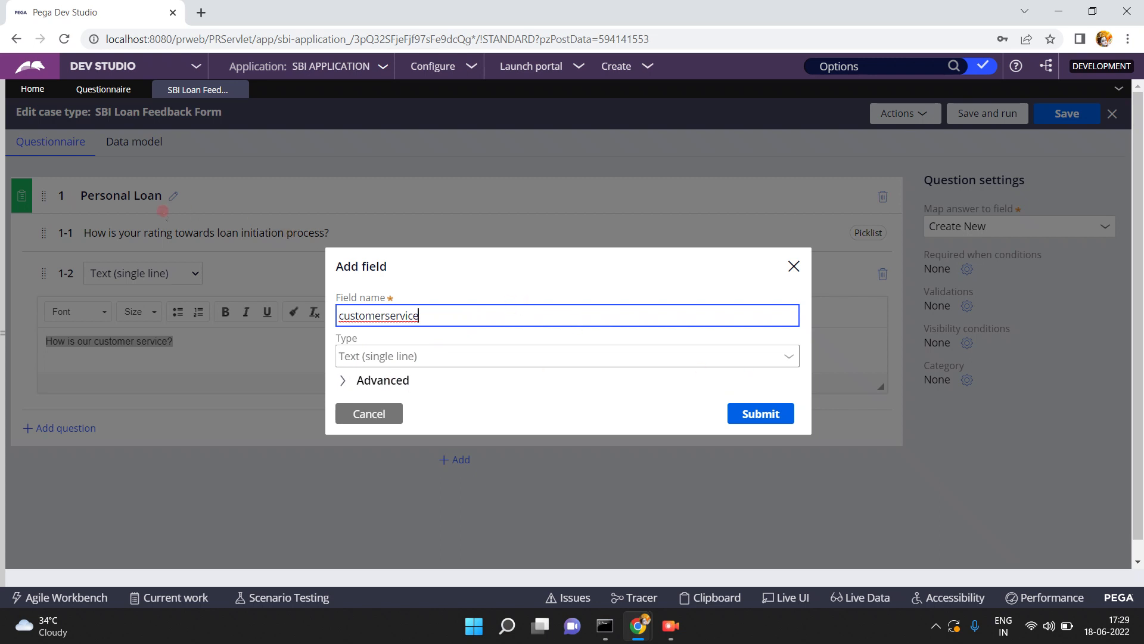
left_click(761, 419)
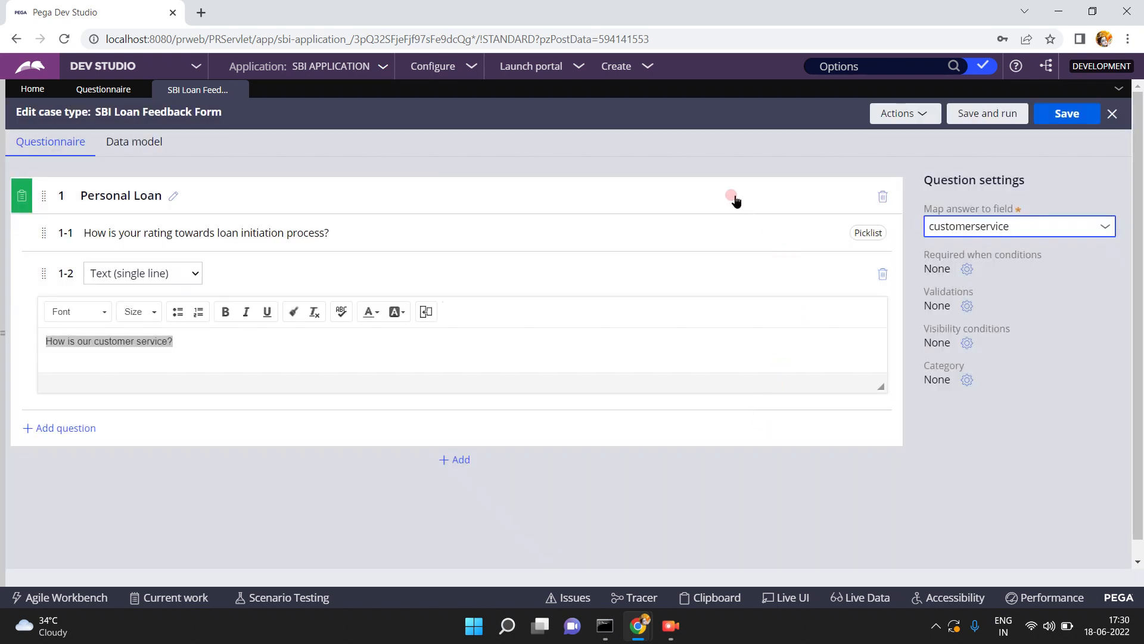
Review the questionnaire's fields in the data model and save the SBI Loan Feedback Form.
left_click(143, 142)
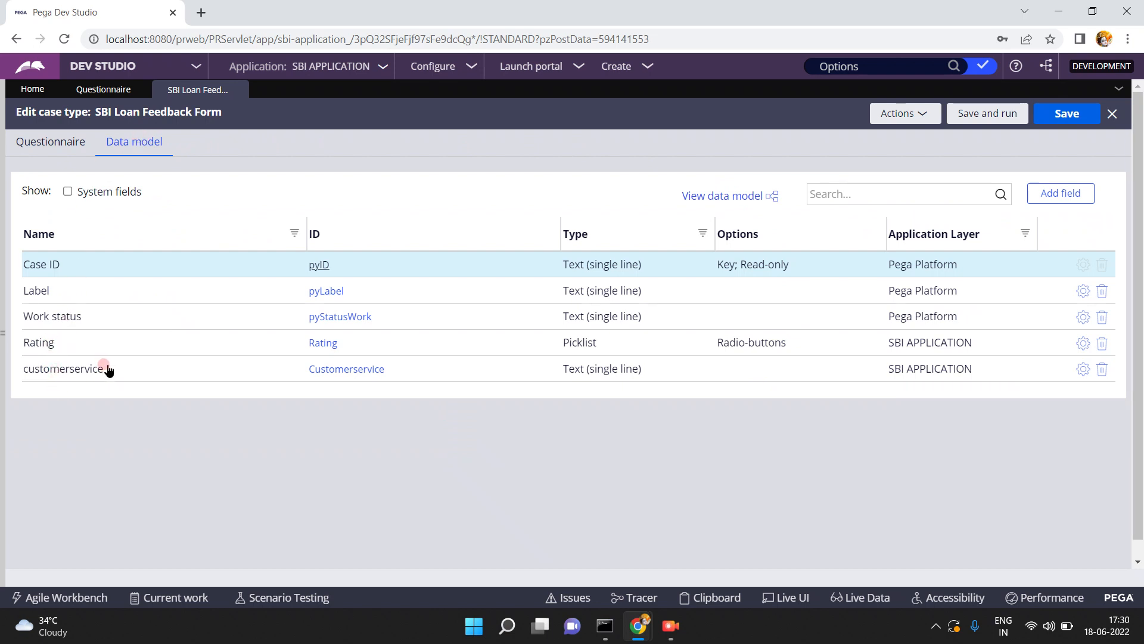
left_click(55, 149)
left_click(1066, 116)
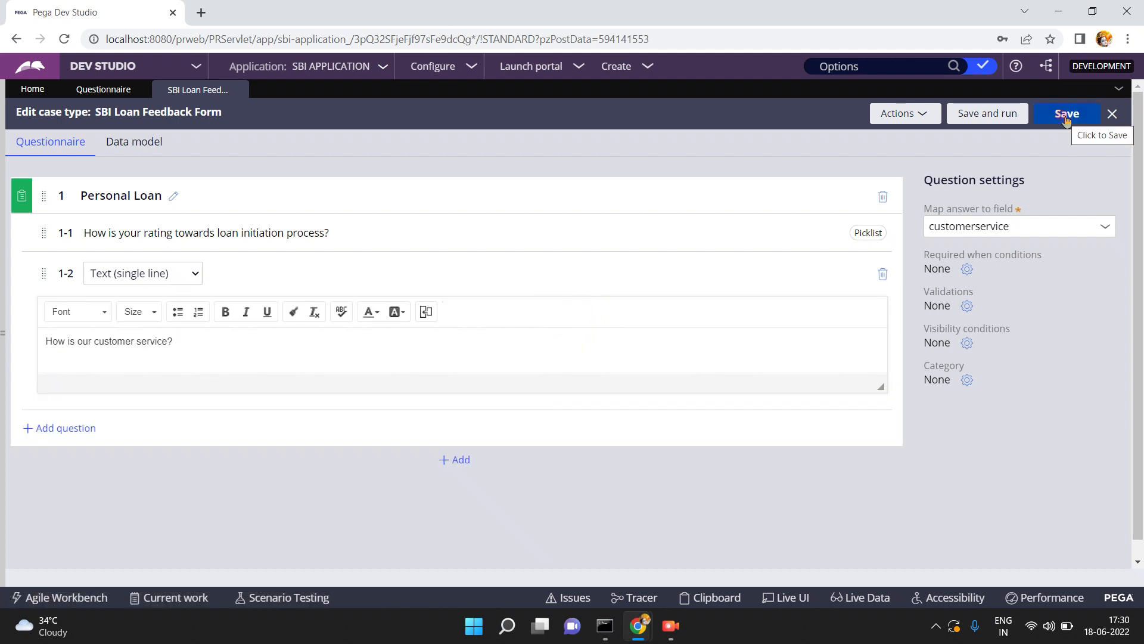
Look through the library question pages that could be added to the questionnaire, including Personal Loan, and close the library.
left_click(461, 462)
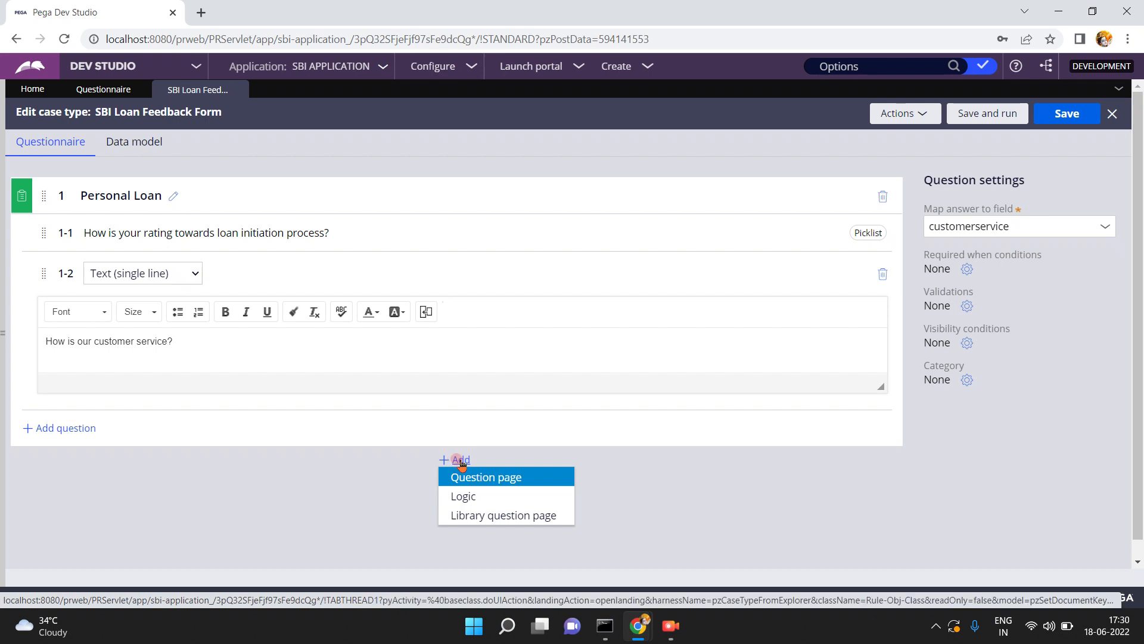
left_click(478, 517)
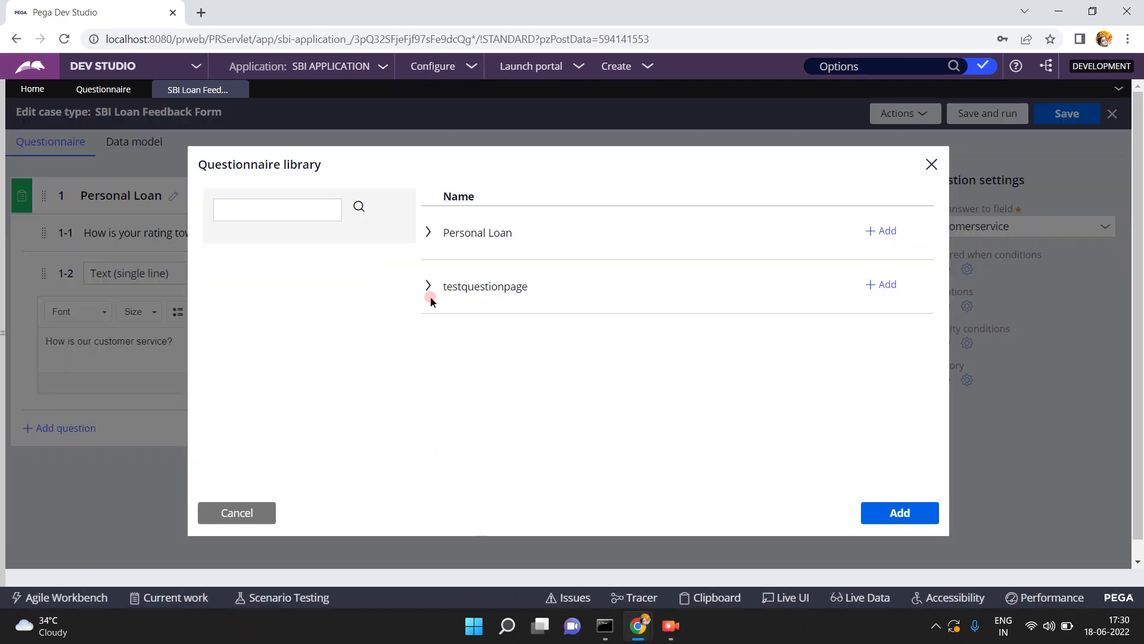
left_click(434, 236)
left_click(247, 514)
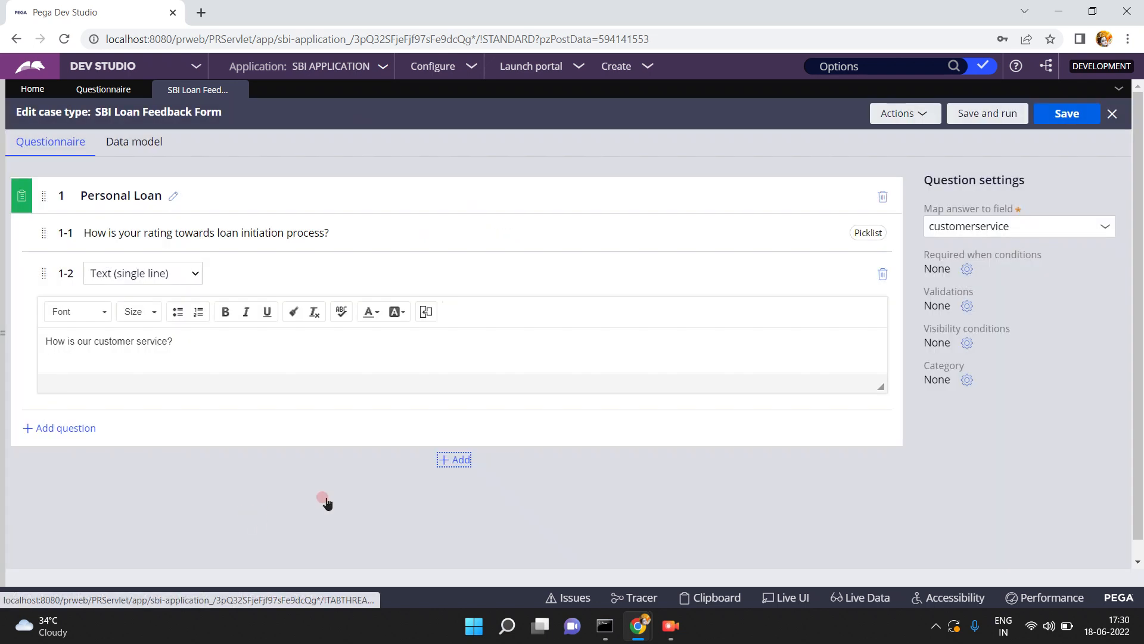
Add a second question page to the questionnaire and name it "Car Loan".
left_click(454, 460)
left_click(481, 477)
left_click(118, 376)
type("Car Loan")
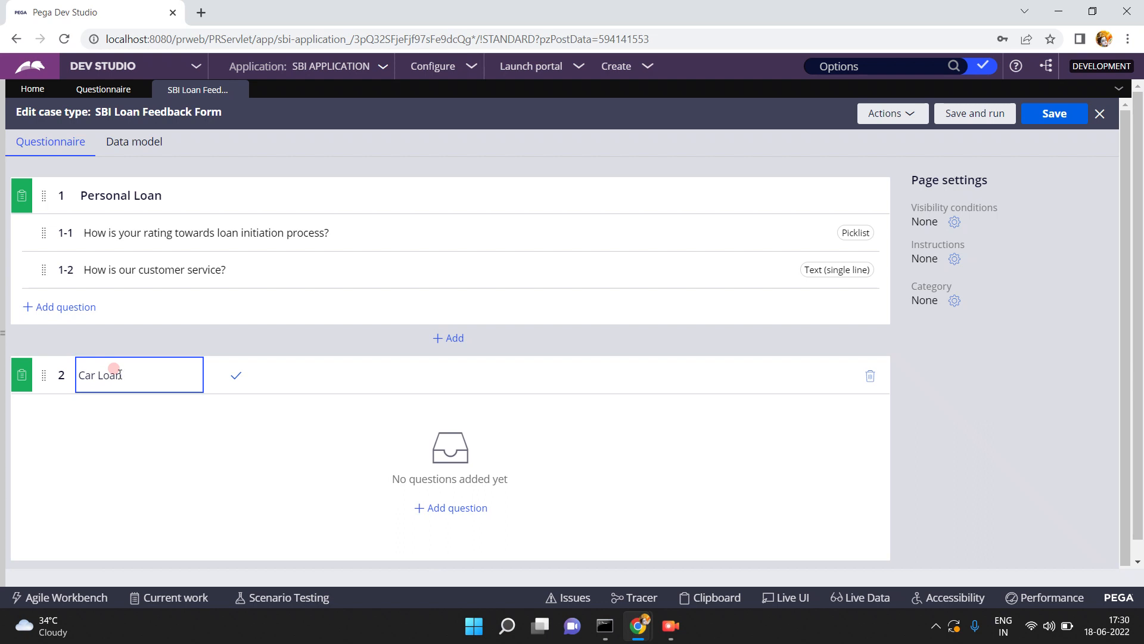
left_click(236, 375)
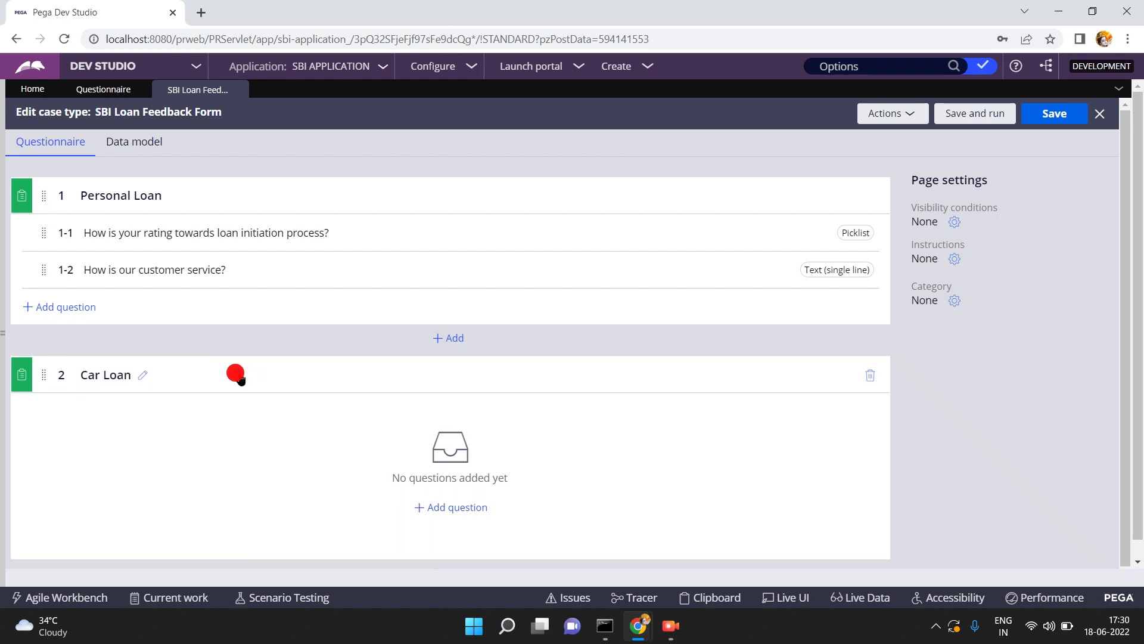
Add a new question to the Car Loan page with the text "Are you satisfied with our loan process?".
left_click(451, 507)
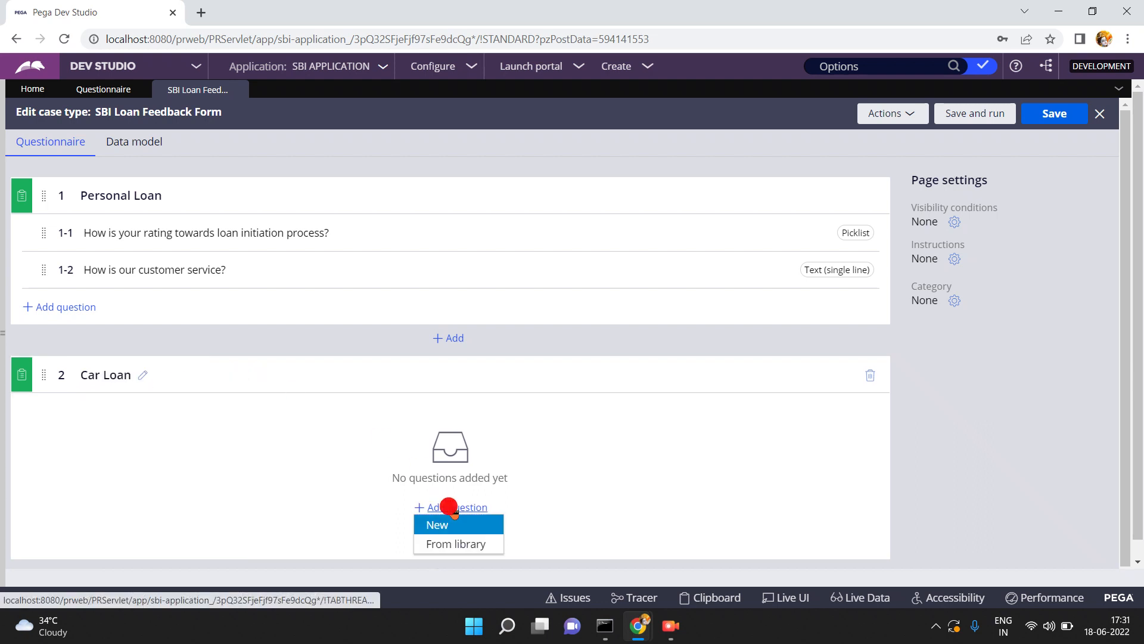
left_click(440, 525)
left_click(265, 489)
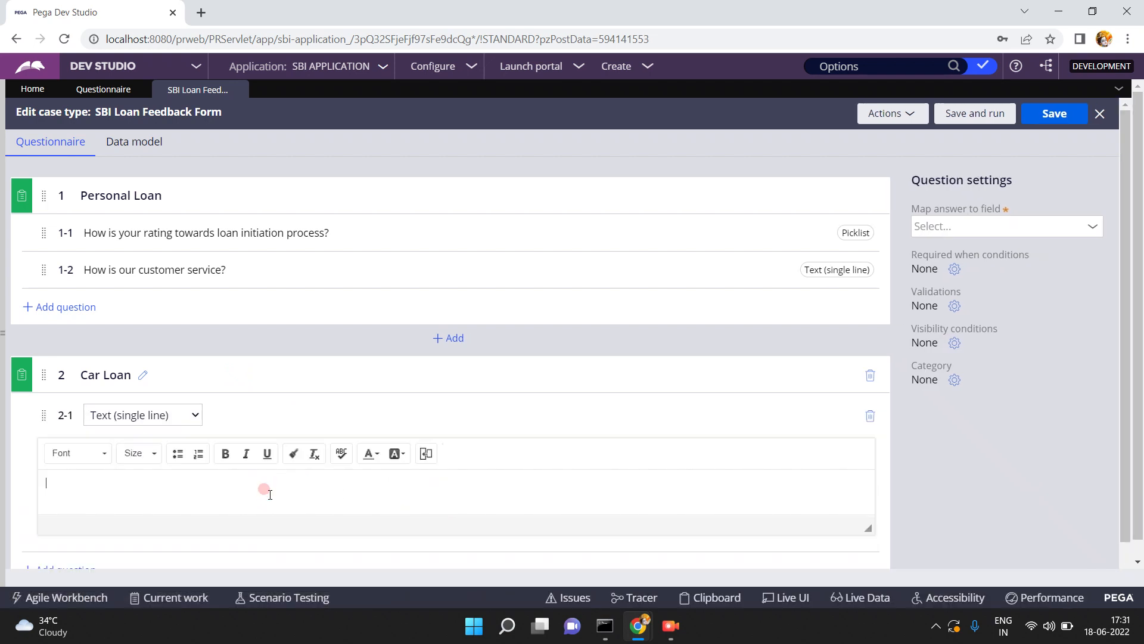
type("Are you satisfied with our lo")
type("an p")
type("rocess?")
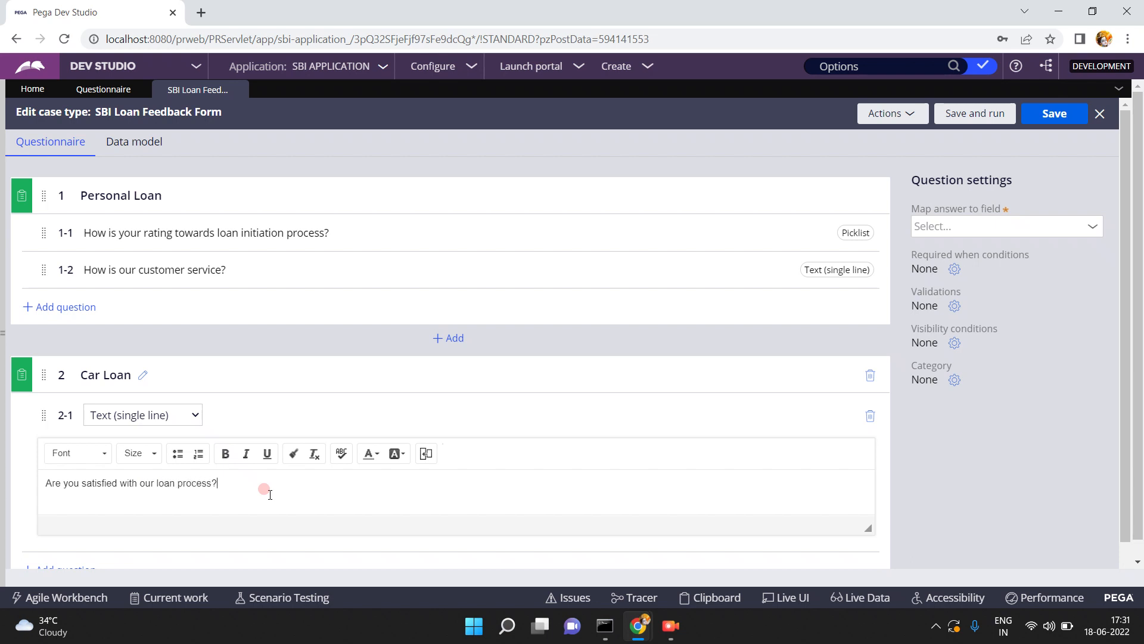
Try Slider and Checklist as the answer type of question 2-1.
left_click(138, 416)
left_click(136, 416)
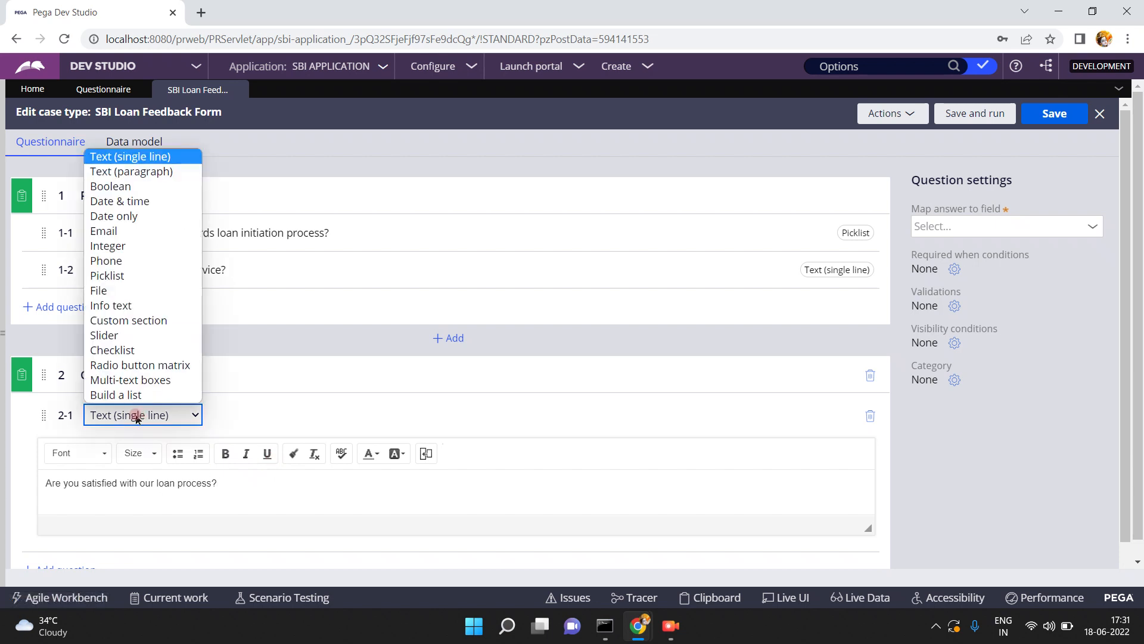
left_click(118, 336)
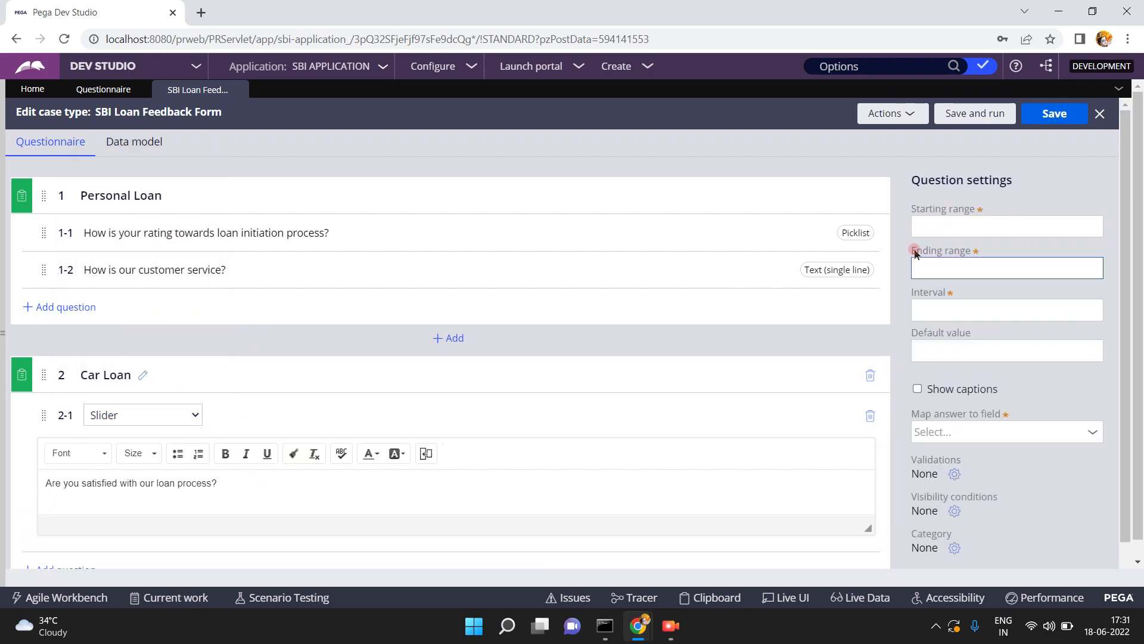
left_click(930, 302)
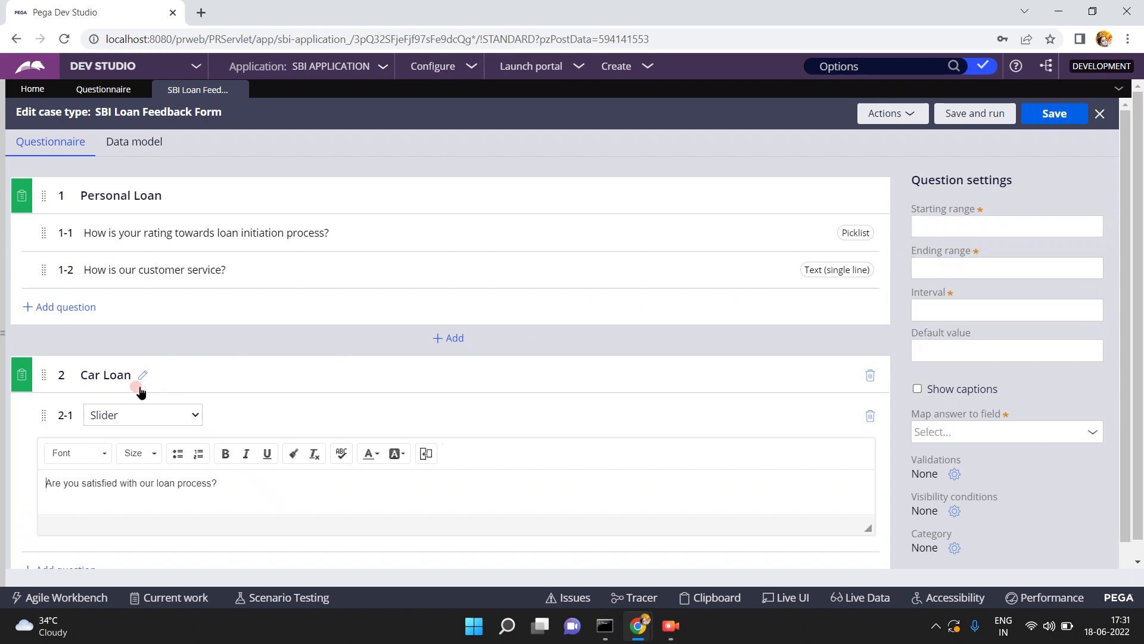
left_click(136, 416)
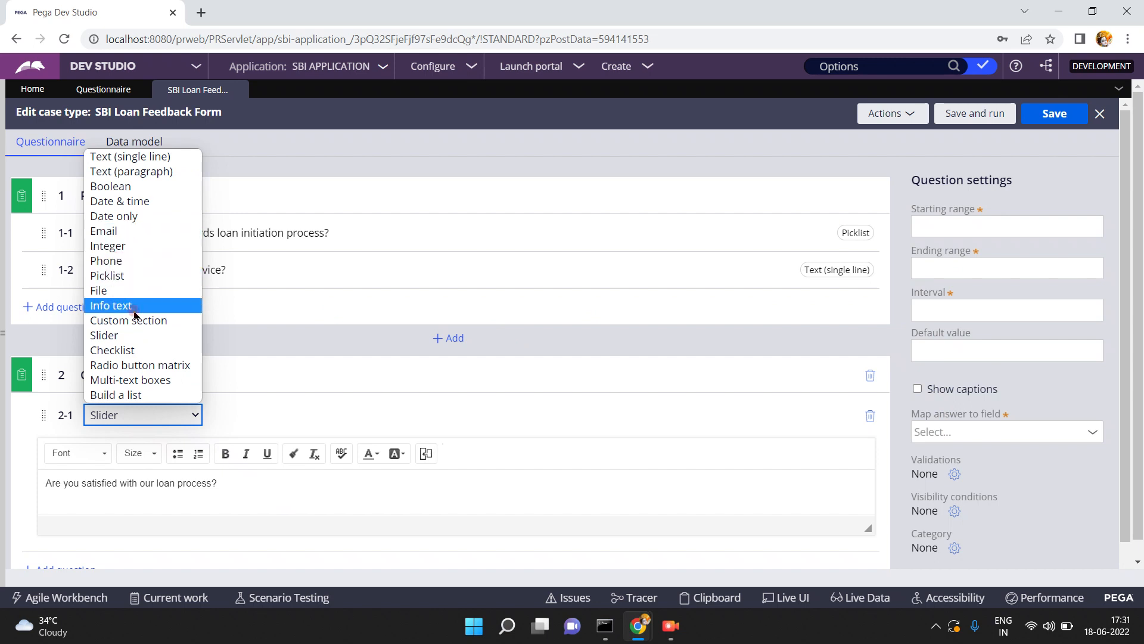
left_click(118, 353)
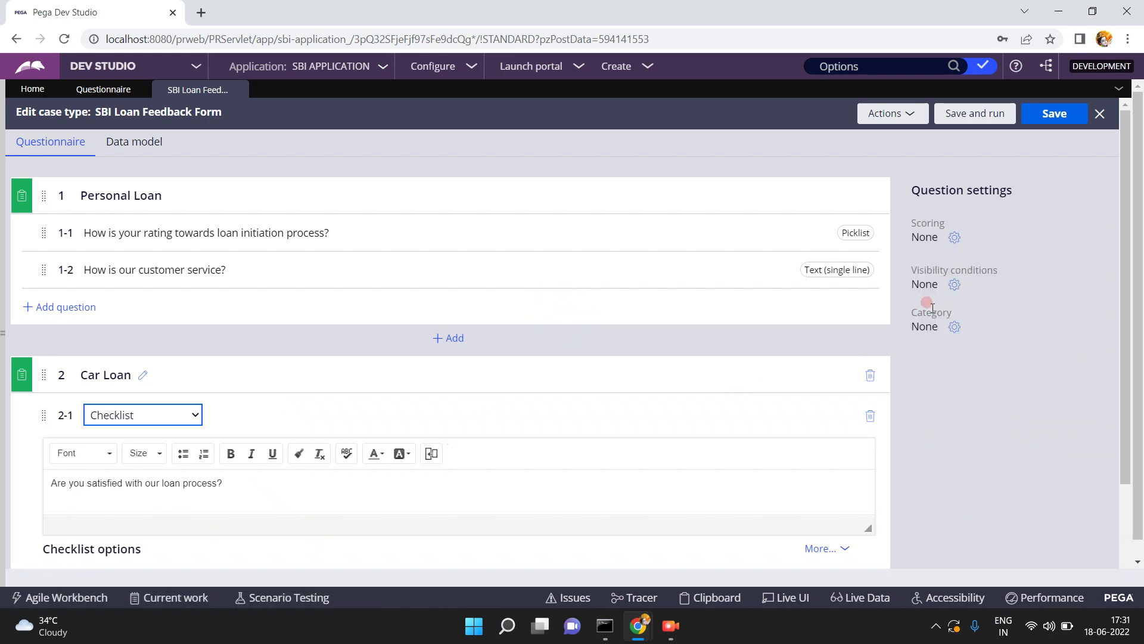
Set the answer type of question 2-1 to Text (paragraph) and open the creation of a new field for its answer.
left_click(125, 415)
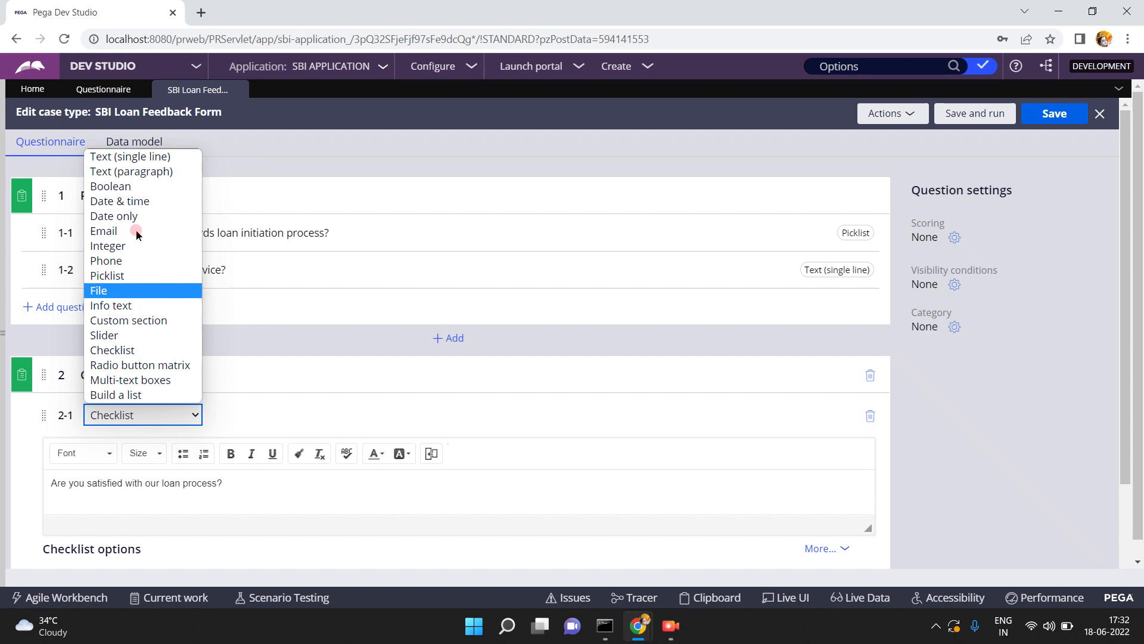
left_click(137, 177)
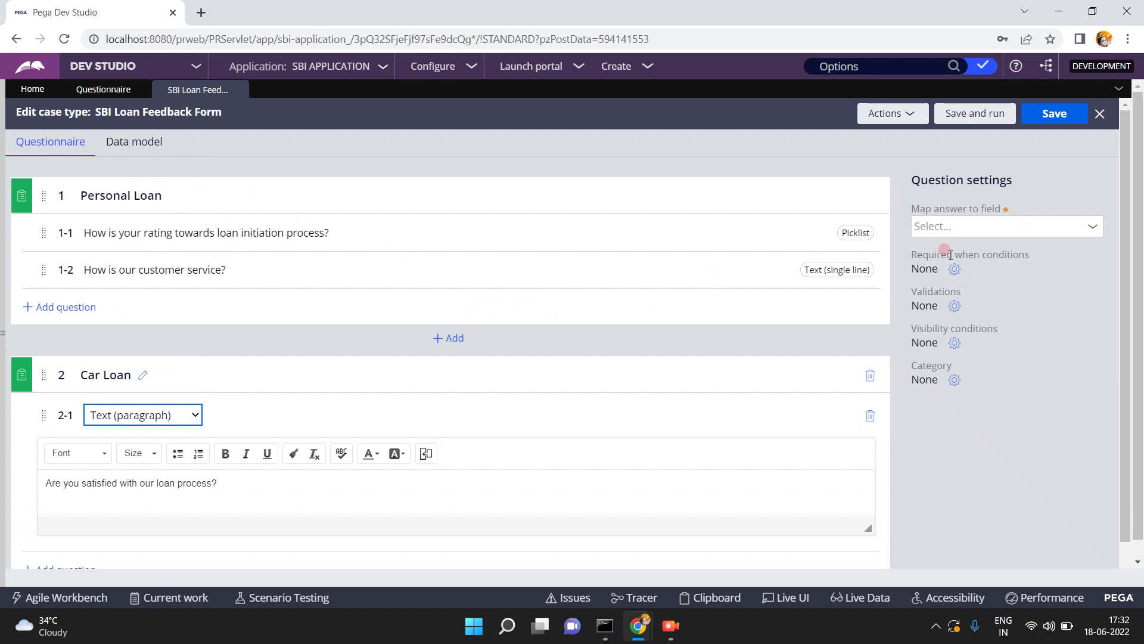
left_click(937, 227)
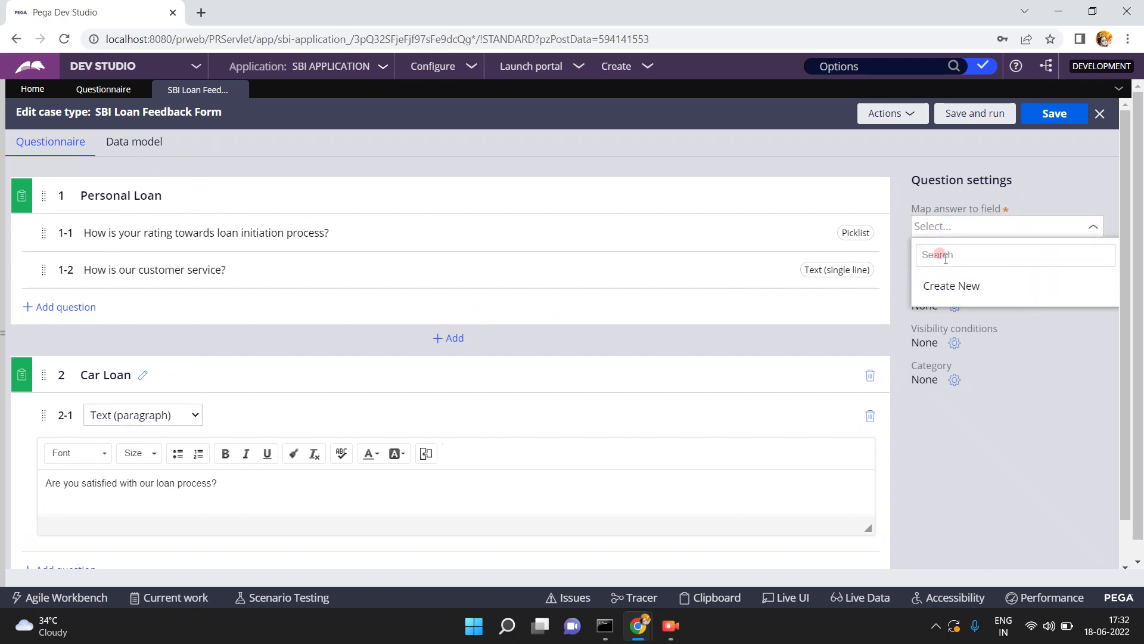
left_click(952, 287)
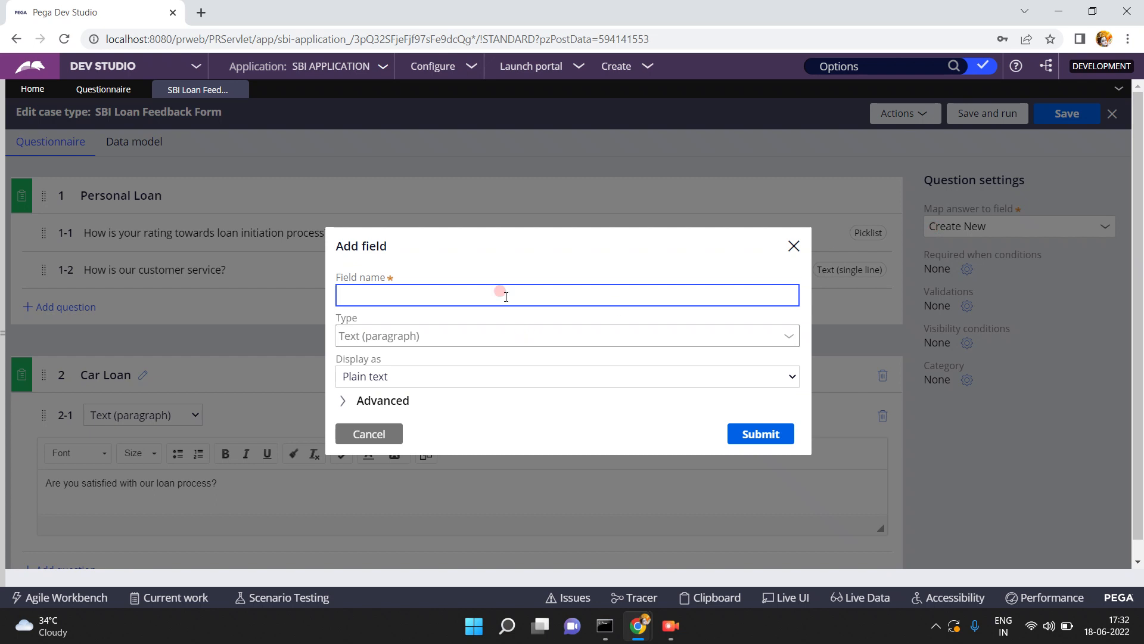
Create the answer field "carloanpro" displayed as Rich text and save the SBI Loan Feedback Form.
left_click(502, 290)
type("carloanpro")
left_click(380, 376)
left_click(380, 377)
left_click(380, 376)
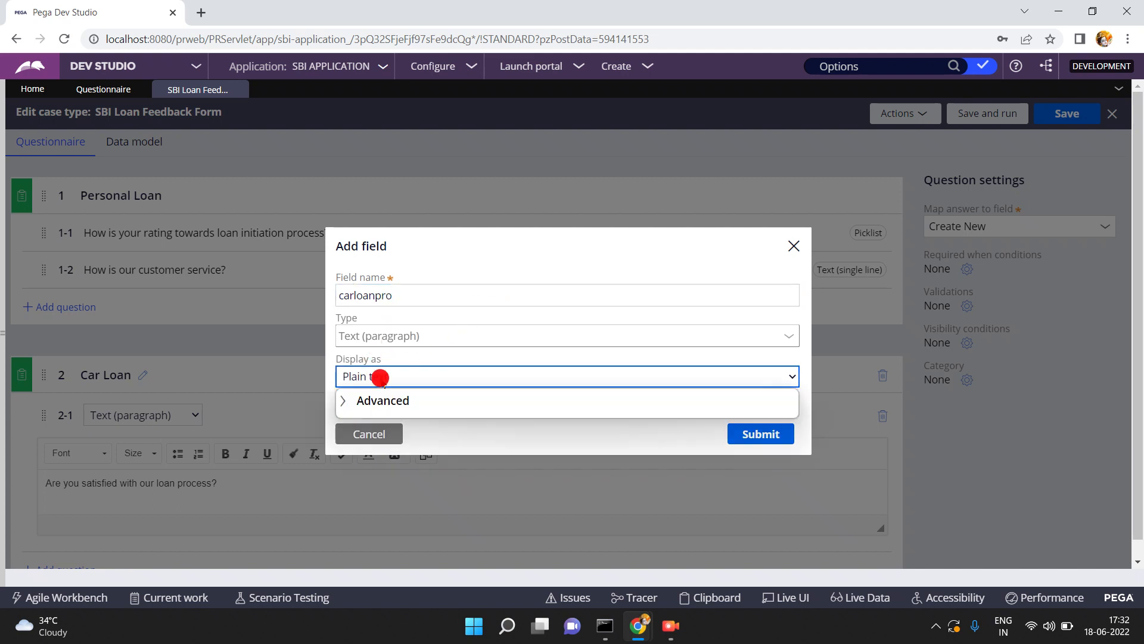
left_click(374, 411)
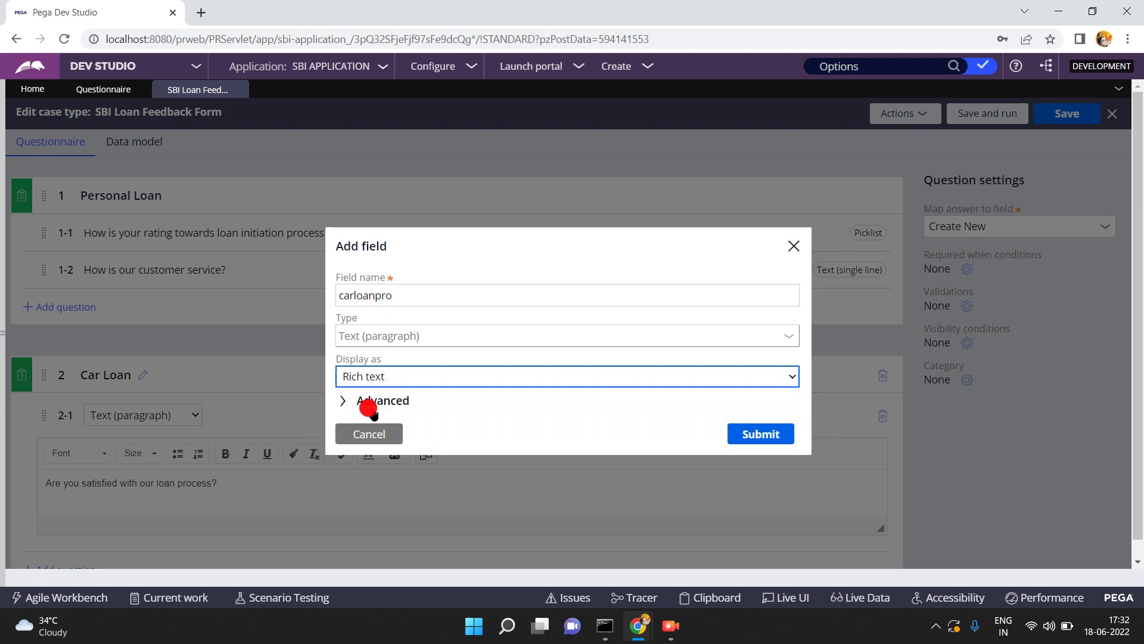
left_click(753, 439)
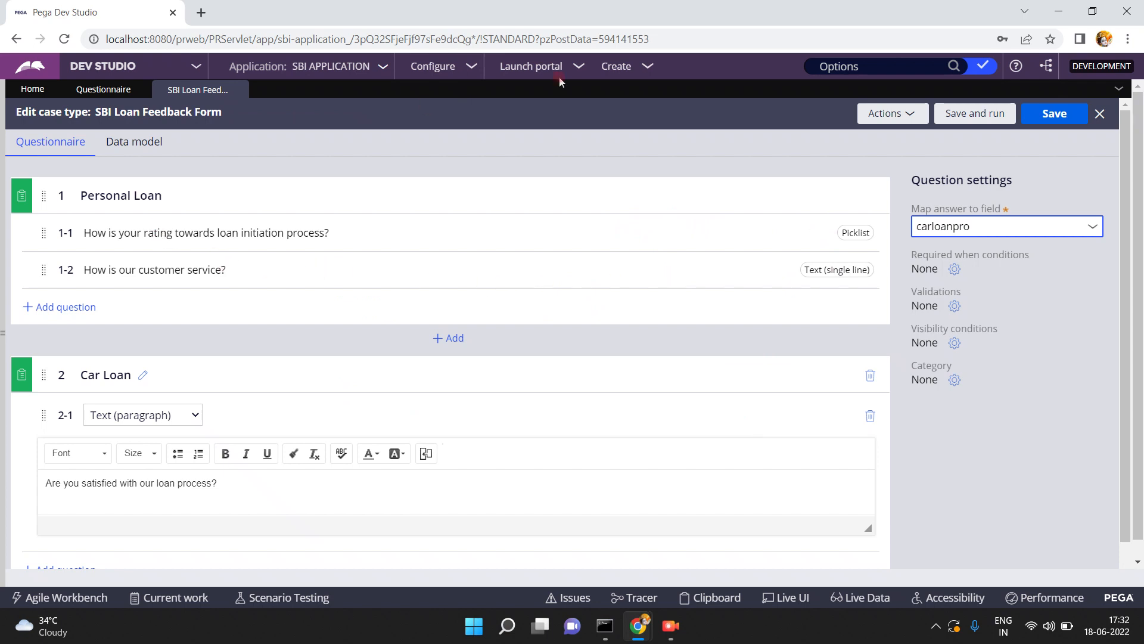
left_click(1057, 114)
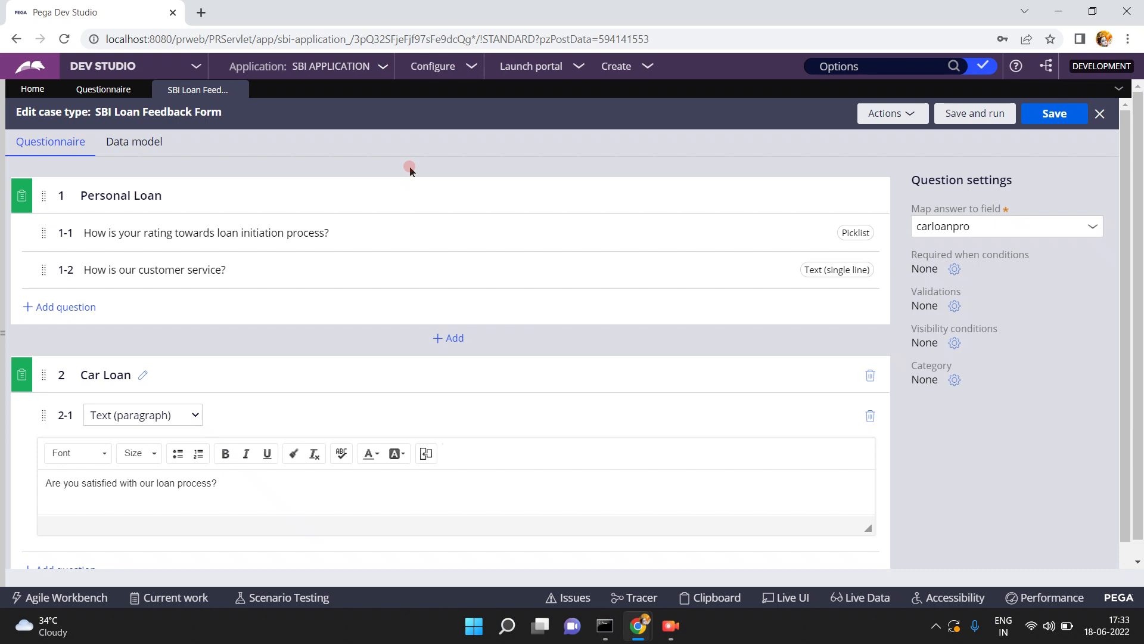
left_click(474, 67)
mouse_move(421, 120)
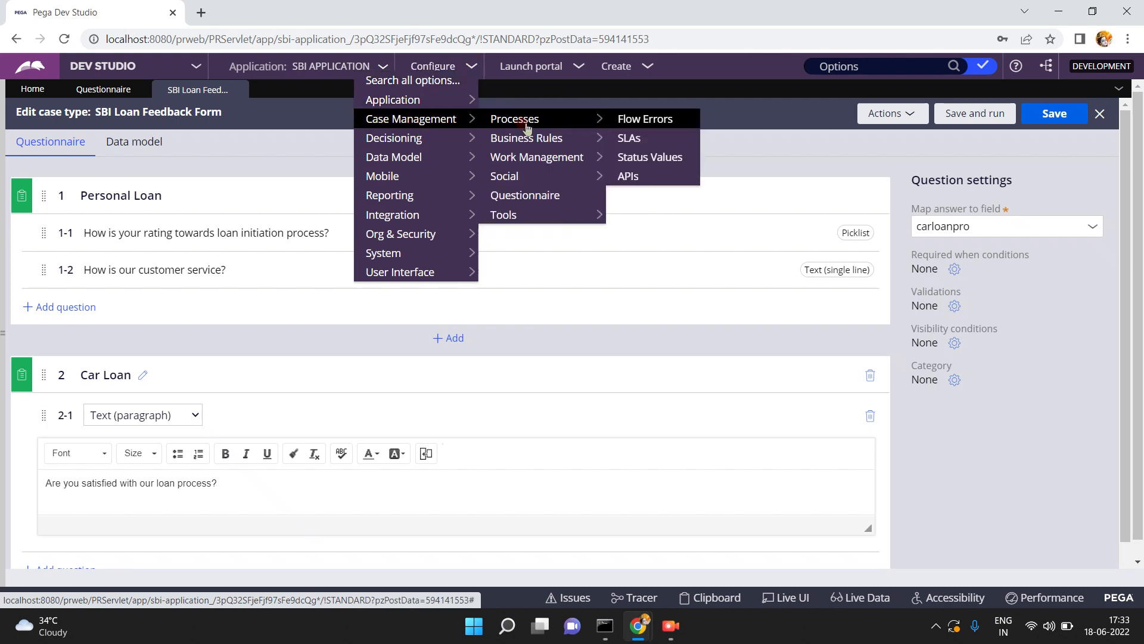
mouse_move(542, 187)
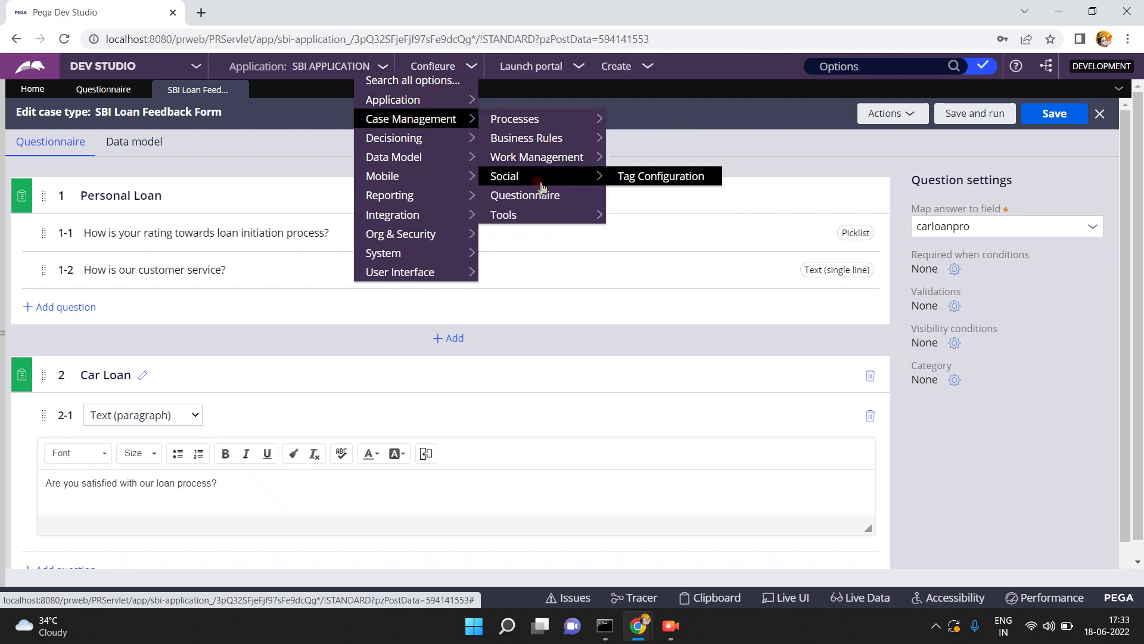
left_click(651, 134)
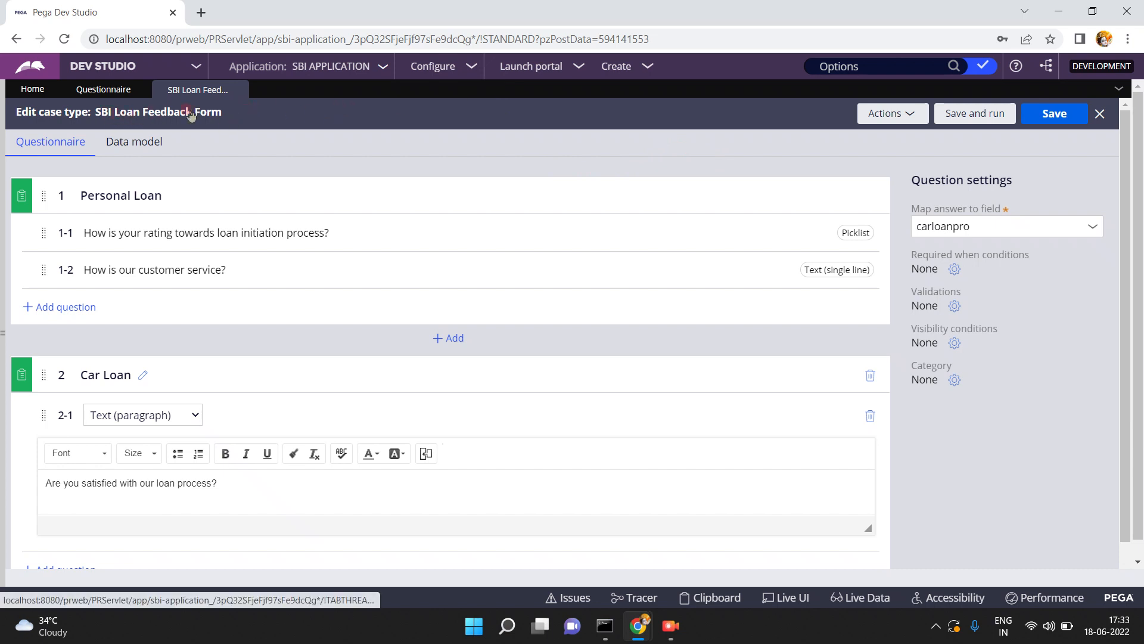
double_click(19, 112)
left_click(86, 114)
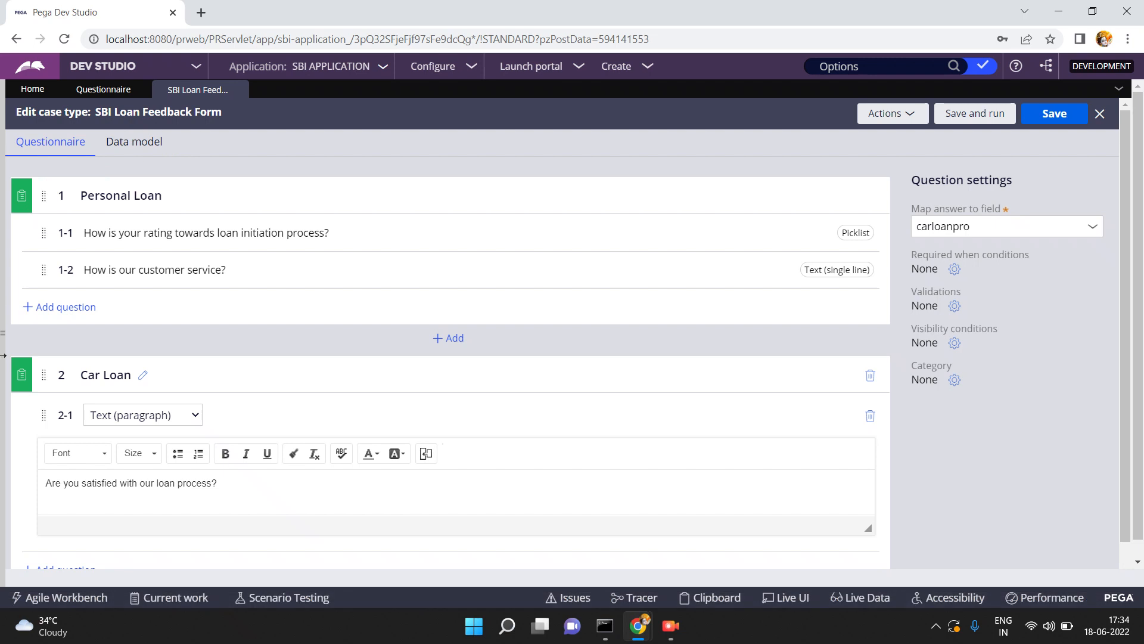
Refresh the list of case types and select SBI Loan Feedback Form in it.
mouse_move(3, 331)
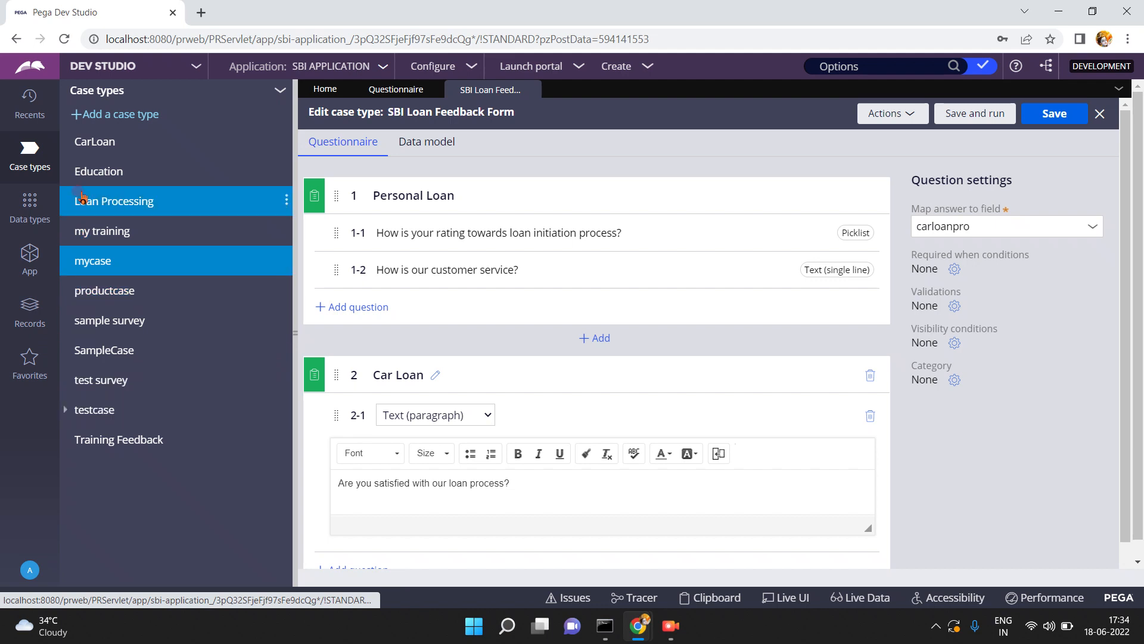
left_click(279, 90)
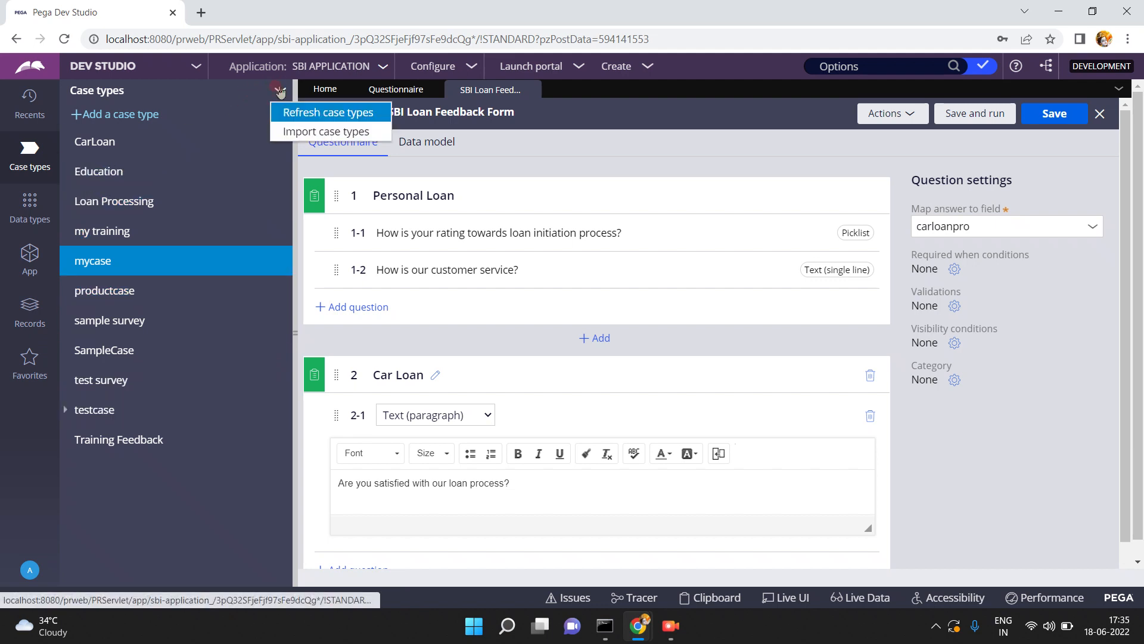
left_click(289, 113)
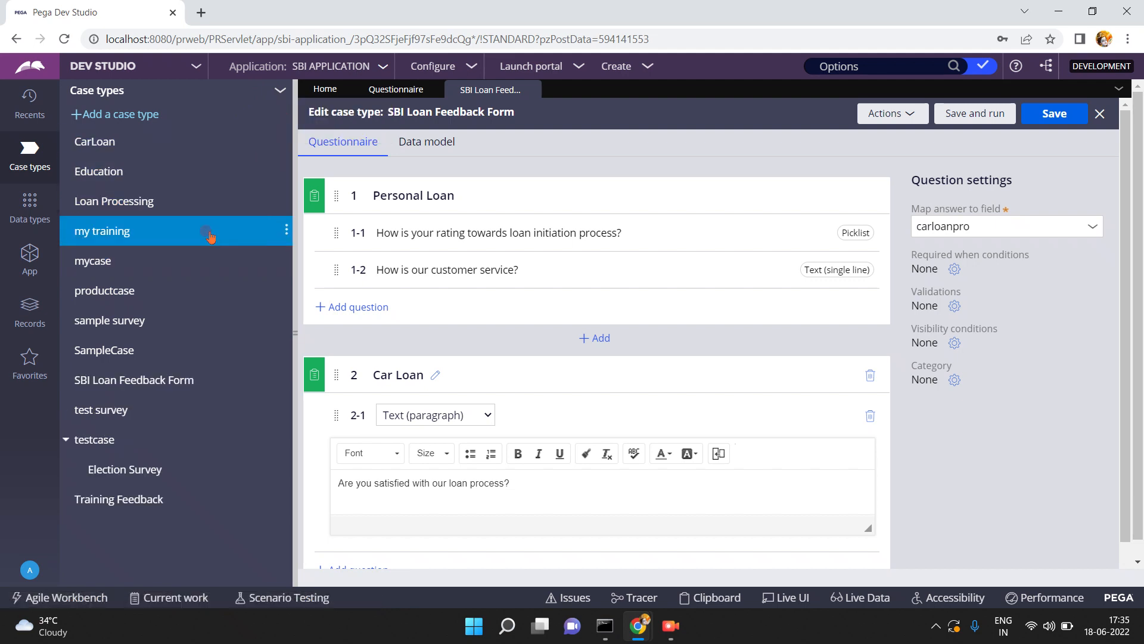
left_click(114, 391)
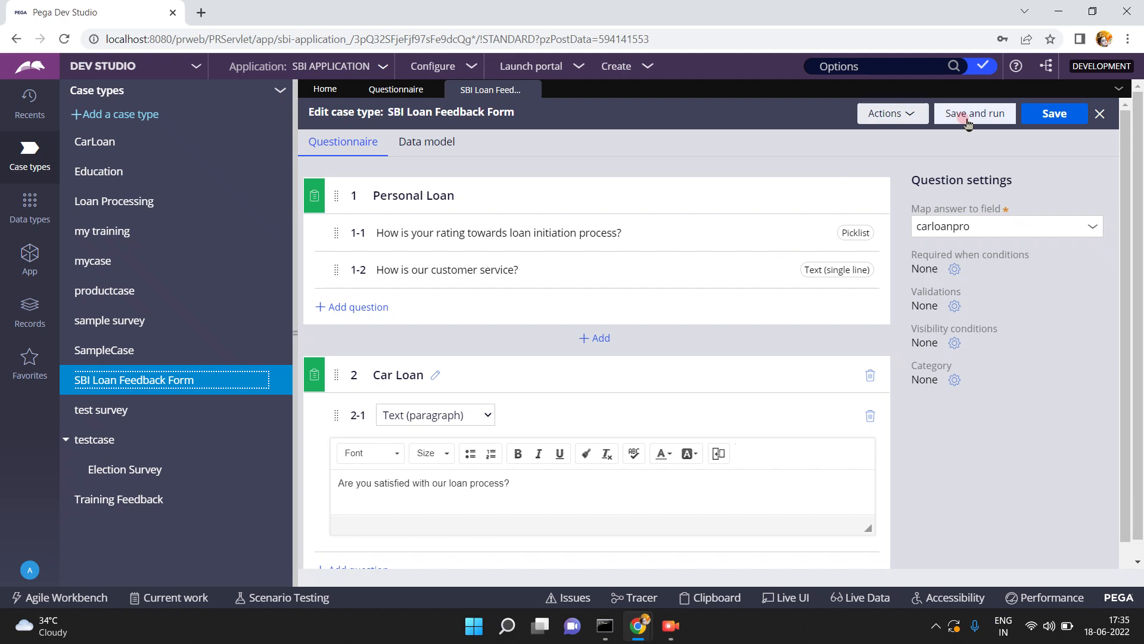
Open the SBI Loan Feedback Form case type rule and examine the settings of its Questionnaire and Complete primary stages.
left_click(903, 117)
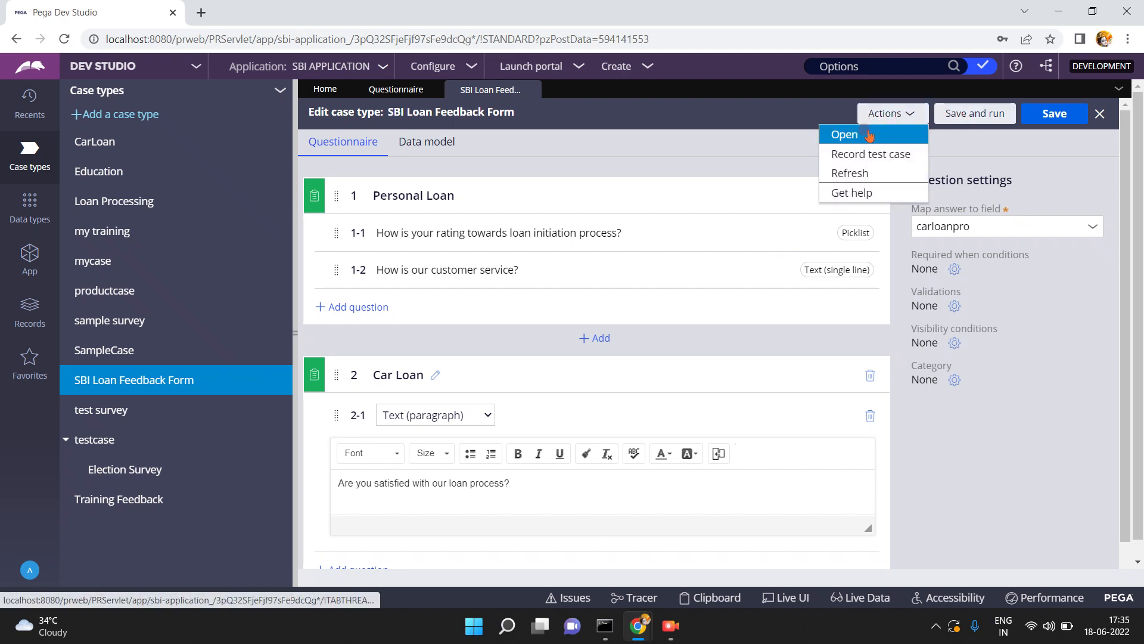
left_click(867, 133)
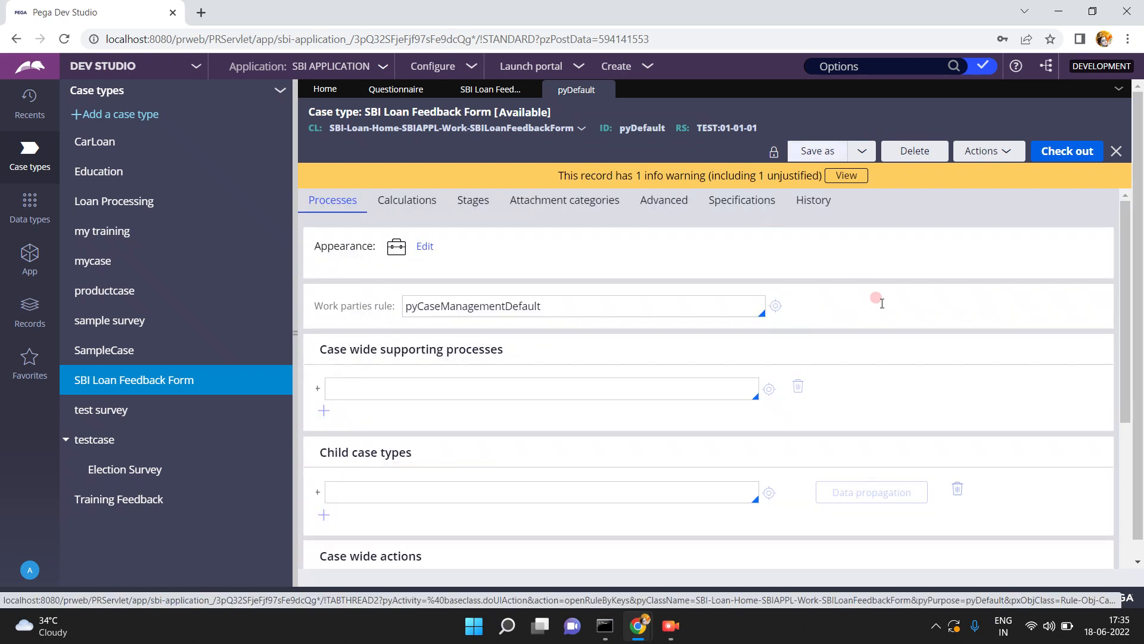
left_click(475, 206)
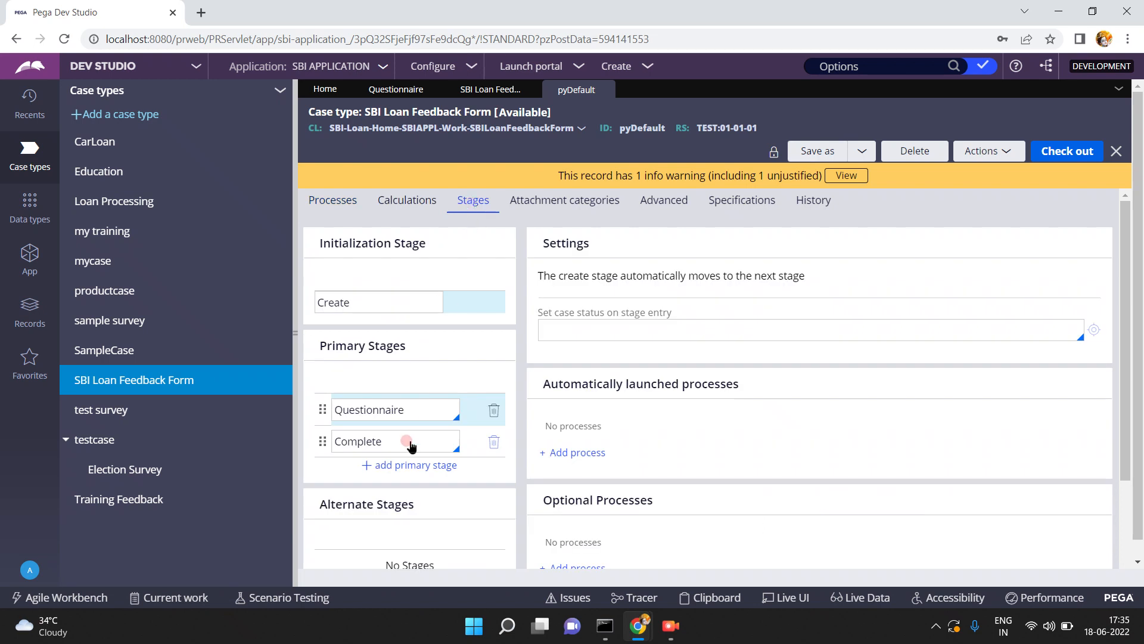
left_click(413, 409)
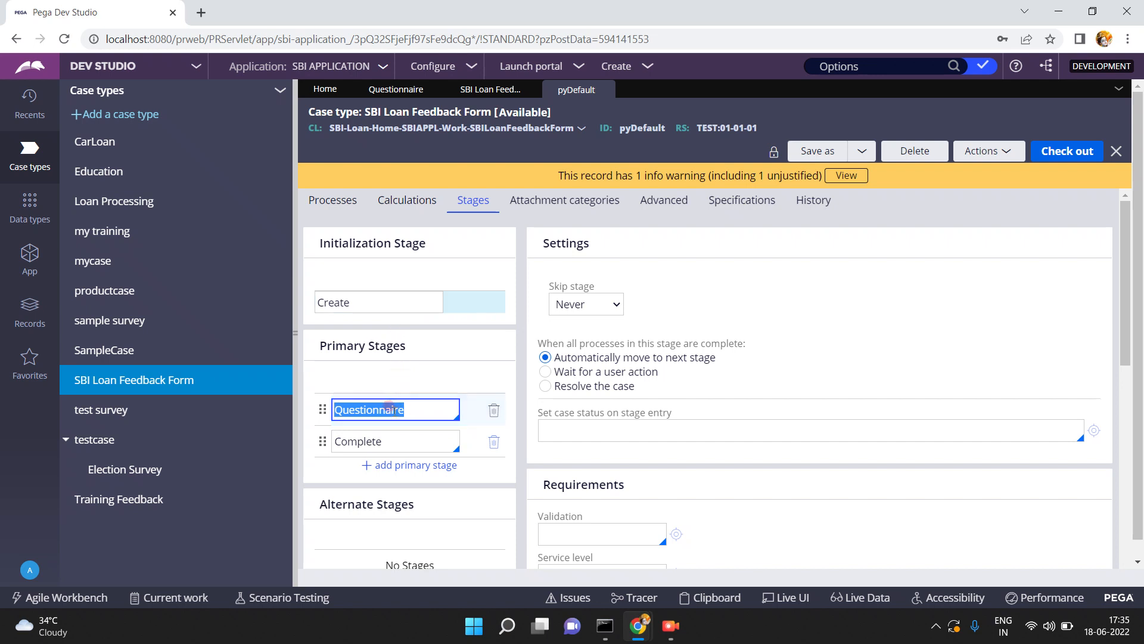
left_click(393, 438)
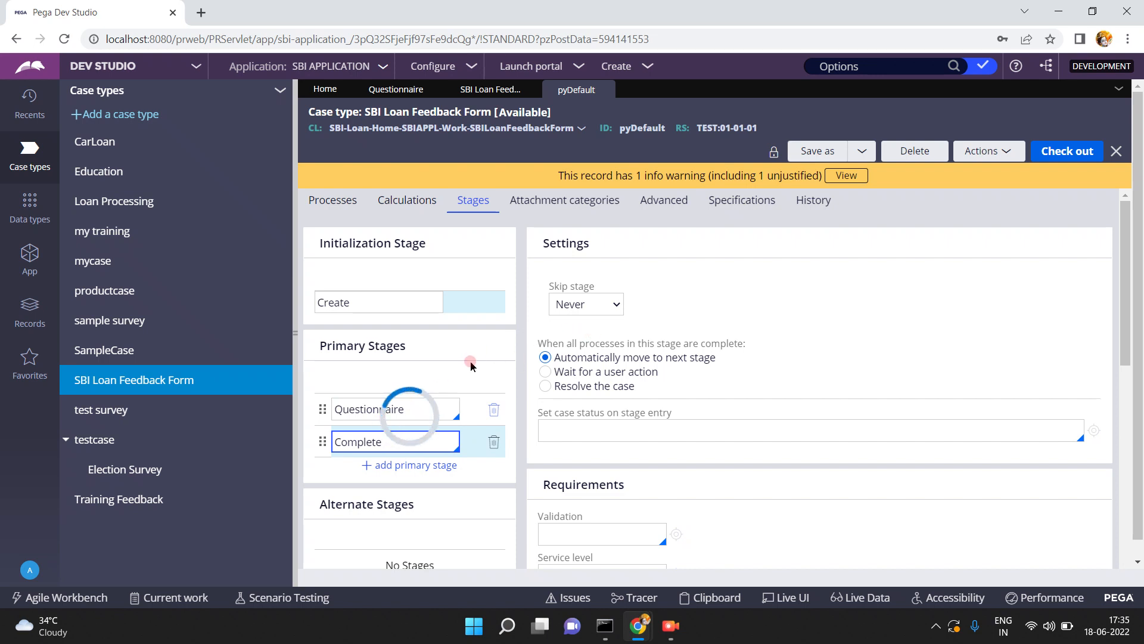
left_click(432, 396)
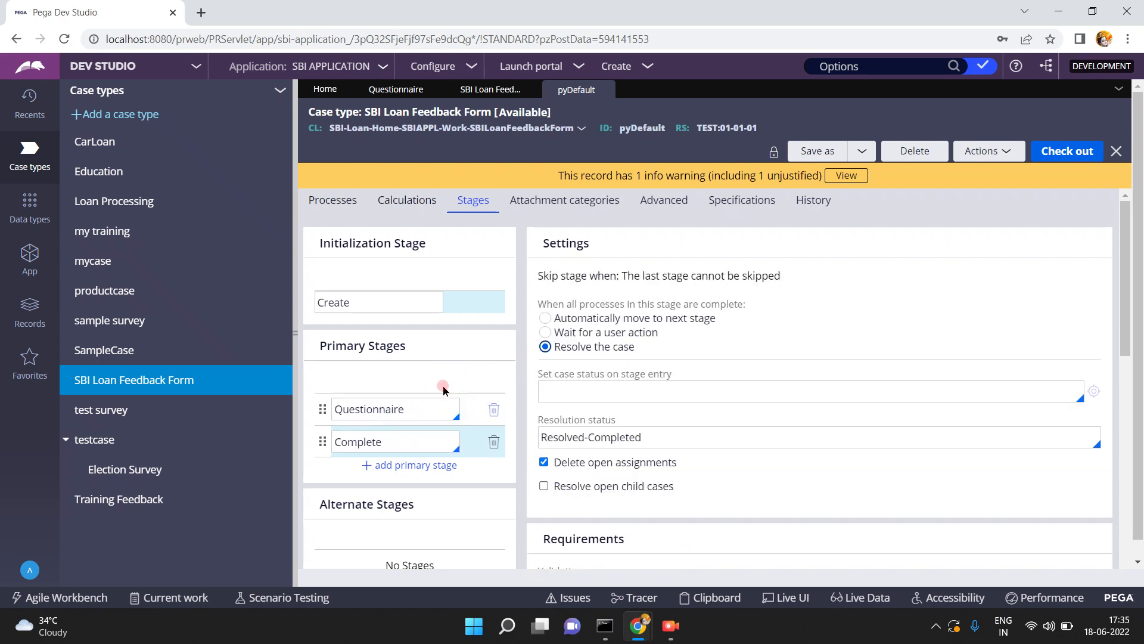
Examine the settings of the Complete and Questionnaire stages, and close the case type rule, discarding unsaved changes.
left_click(391, 441)
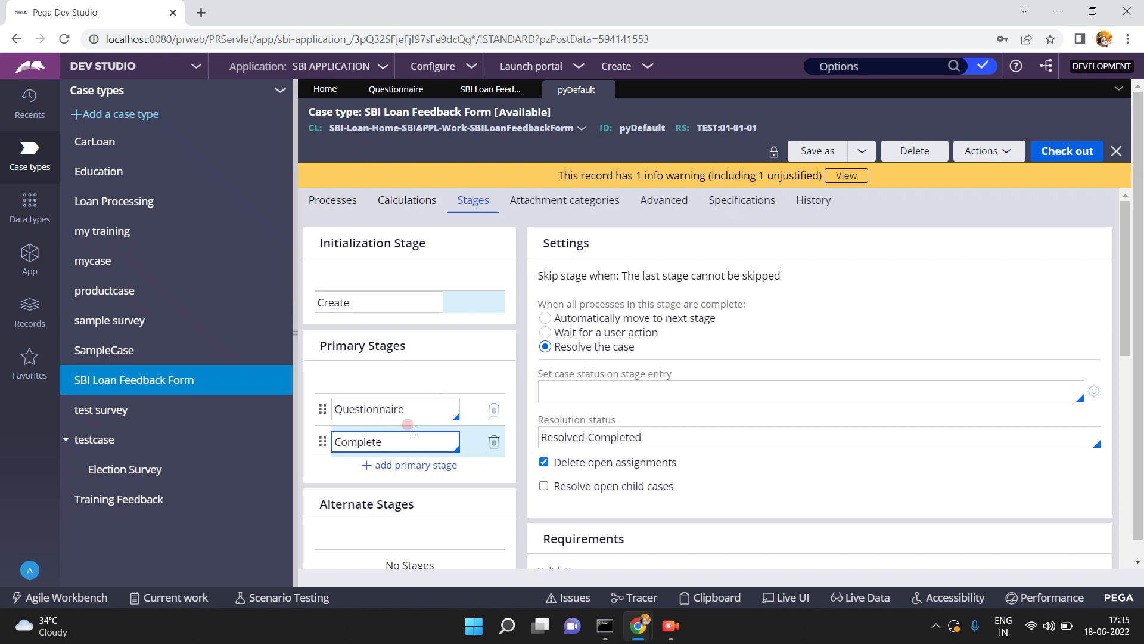
left_click(412, 401)
left_click(581, 446)
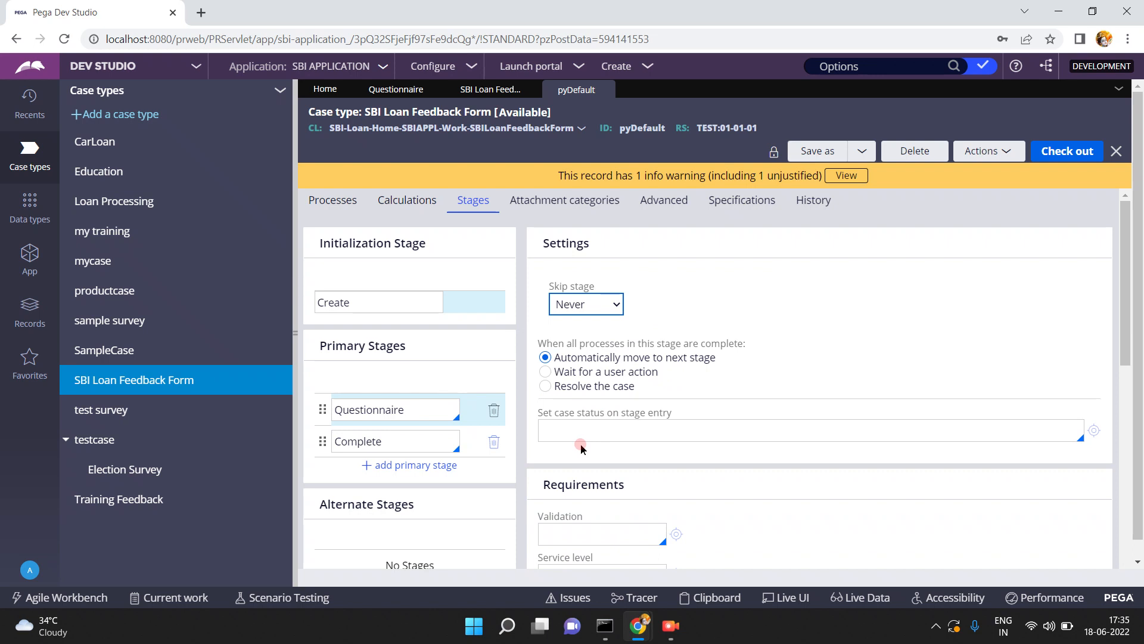
left_click(606, 90)
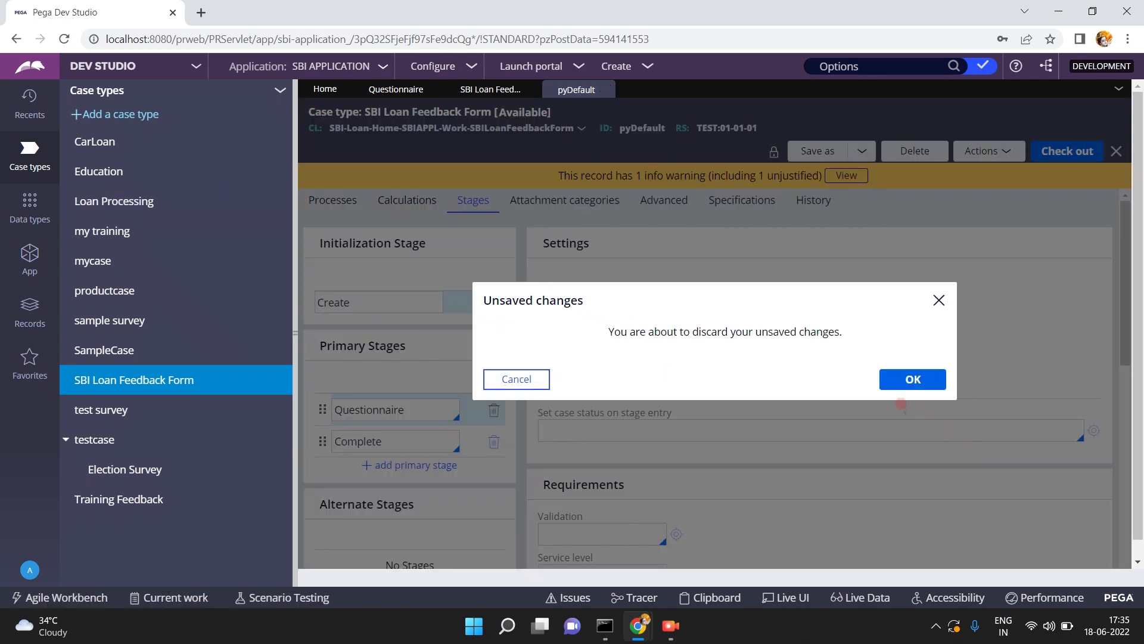
left_click(906, 382)
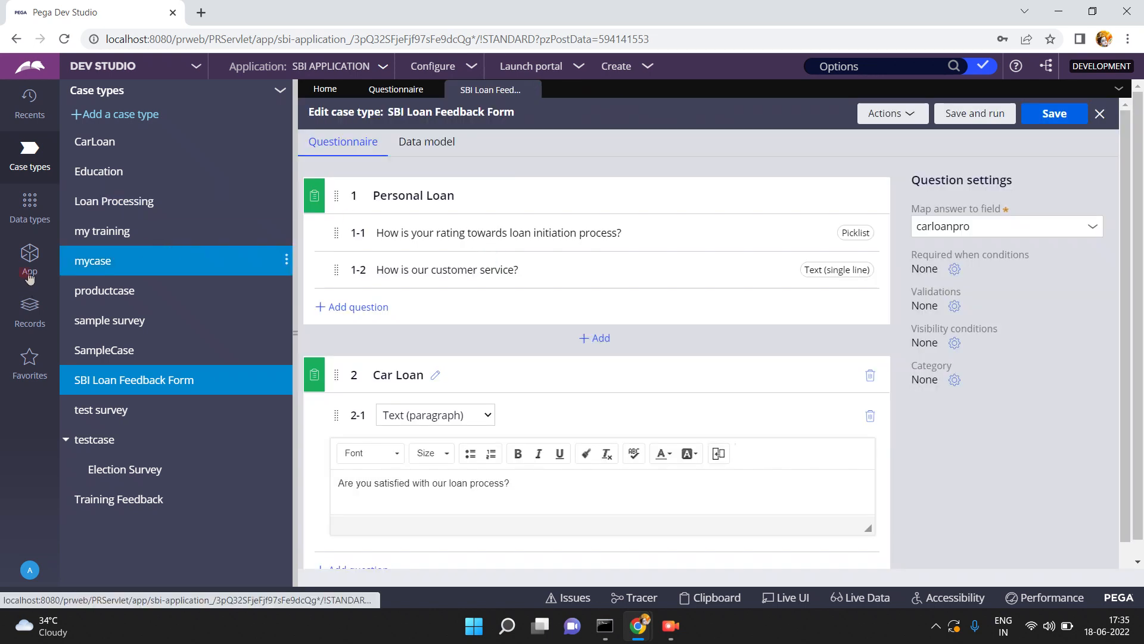
Show the application's classes, reload the tree for SBI-Loan-Home-SBIAPPL-Work and expand the SBILoanFeedbackForm class.
left_click(27, 261)
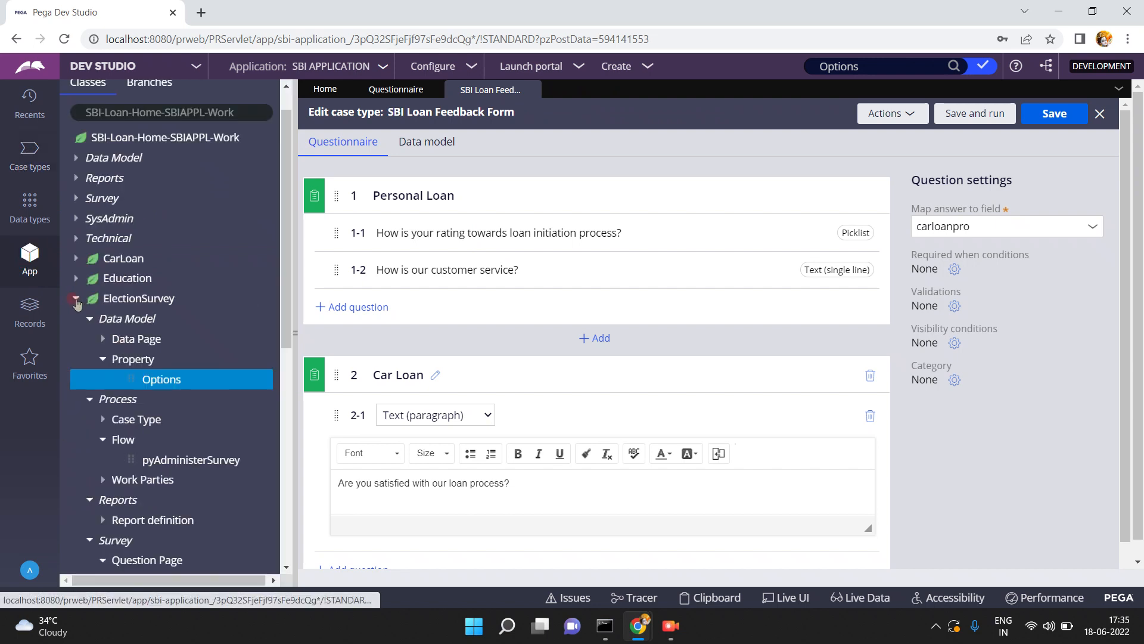
left_click(72, 299)
left_click(76, 500)
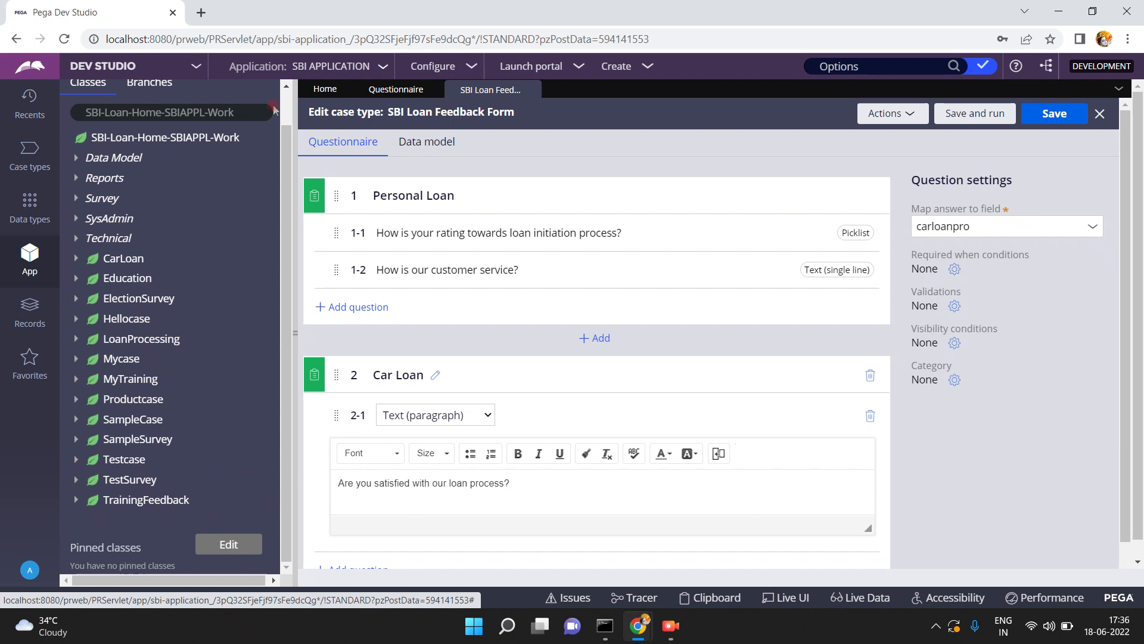
left_click(242, 107)
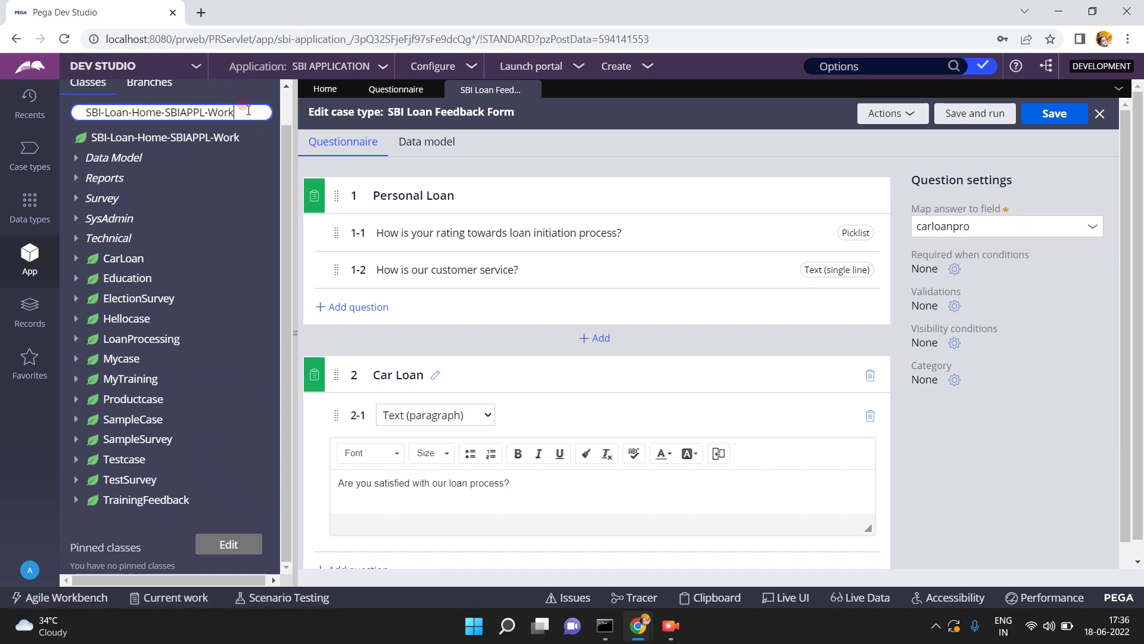
key("Return")
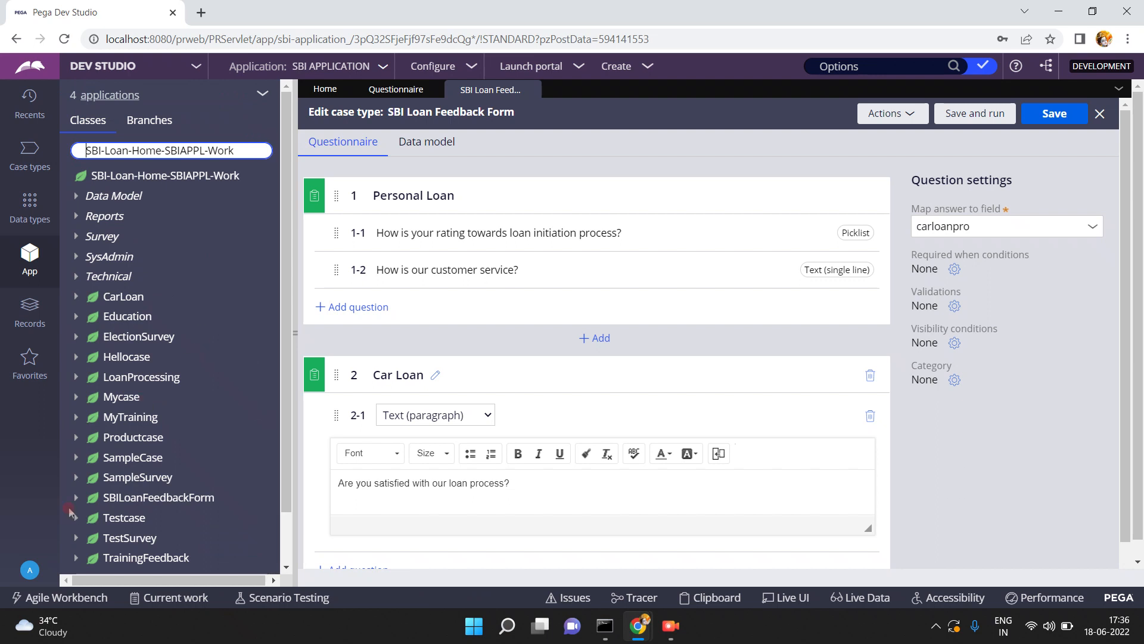
left_click(78, 500)
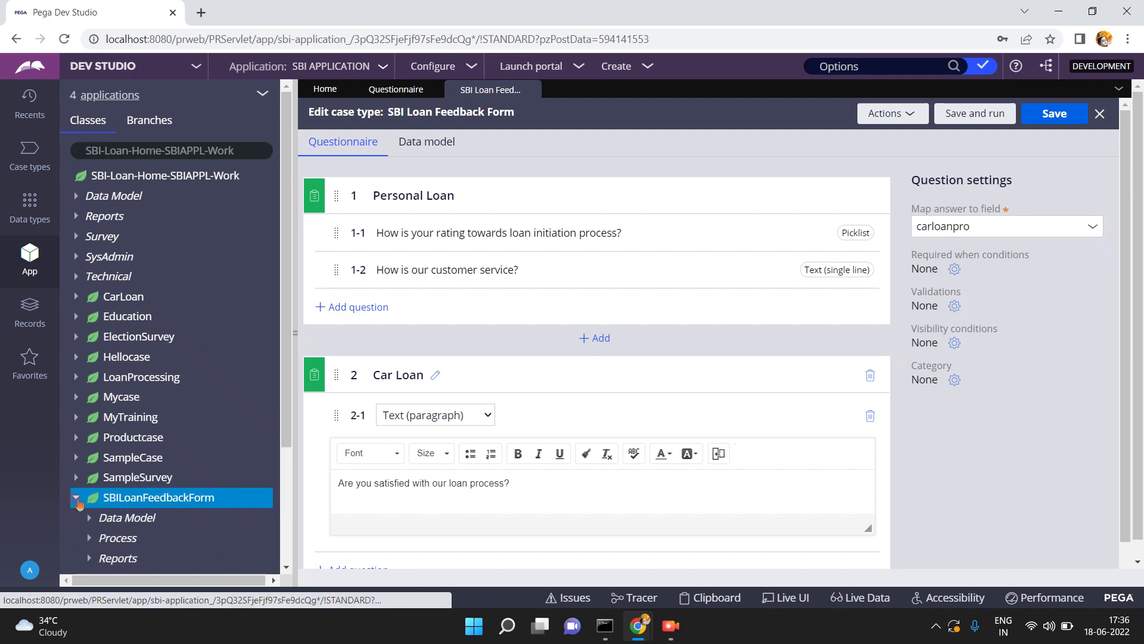
left_click(285, 552)
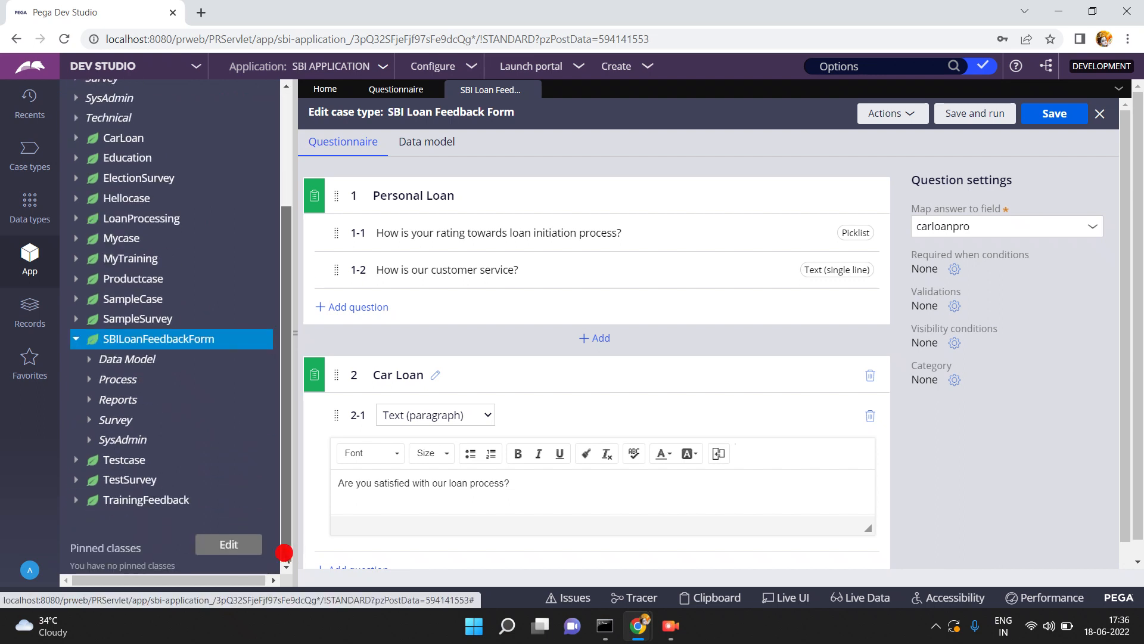
Compare the form's data model fields with the properties listed under the SBILoanFeedbackForm class.
left_click(89, 360)
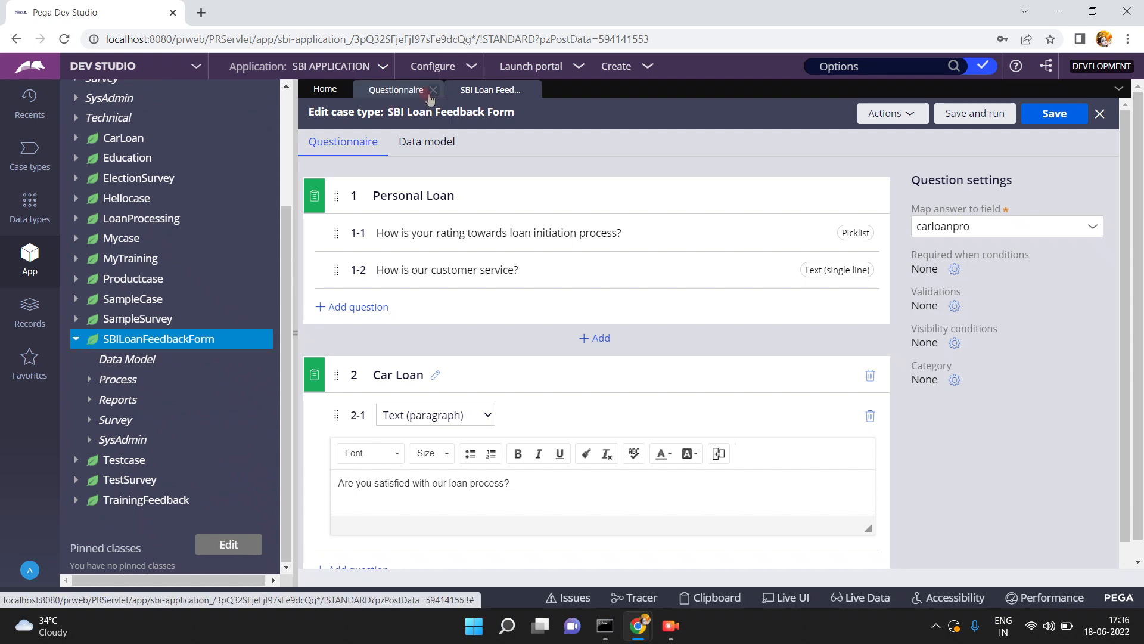
left_click(427, 142)
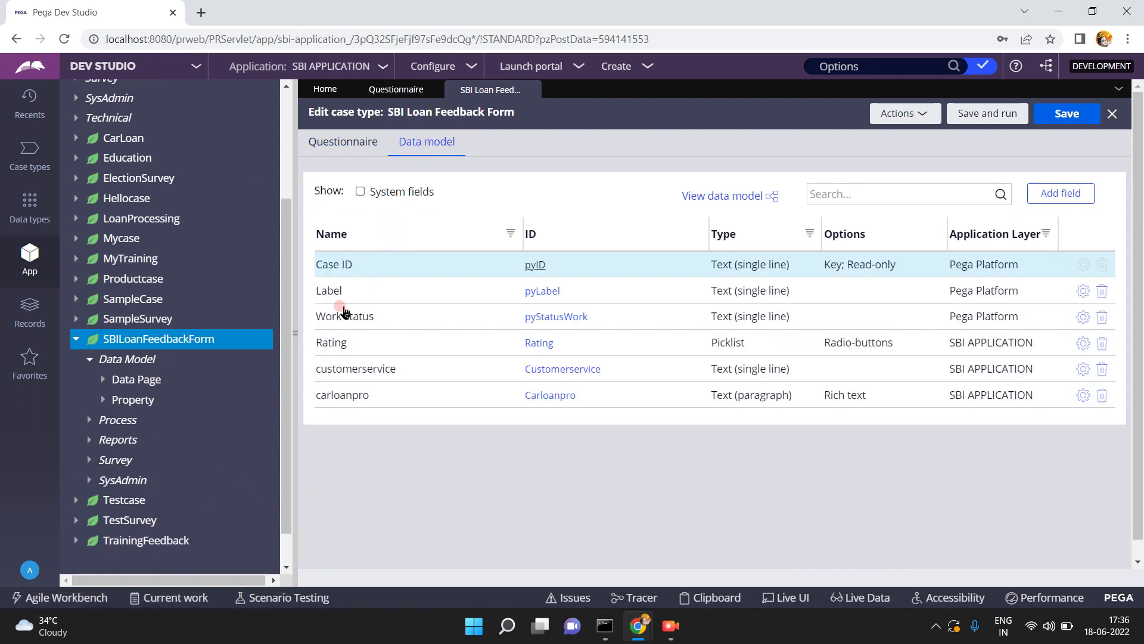
left_click(329, 398)
left_click(100, 401)
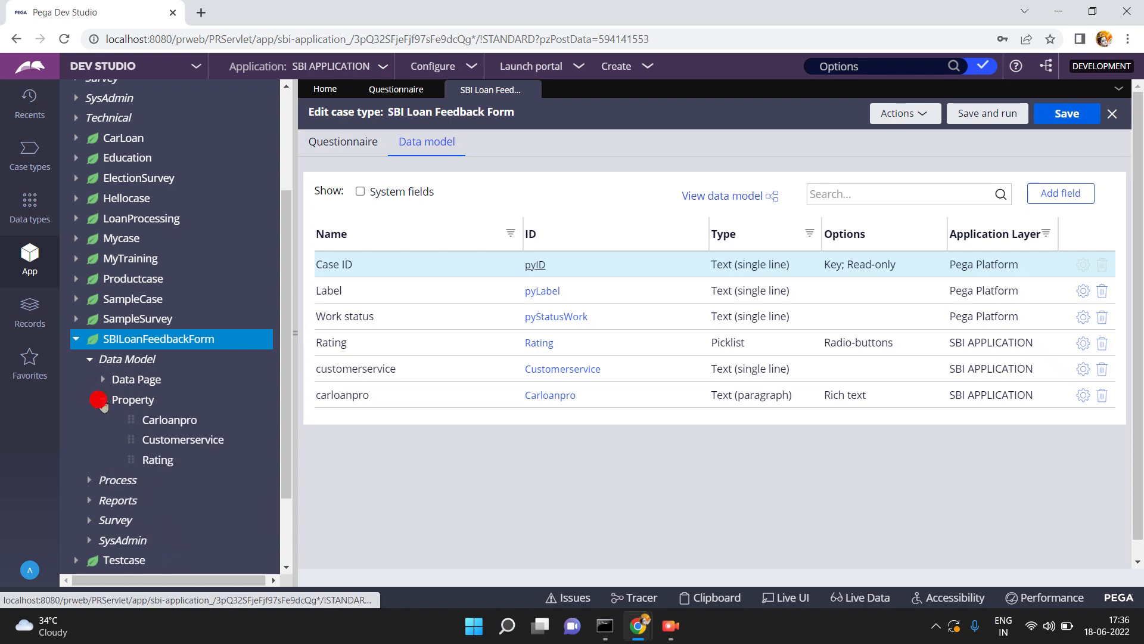
Open the Rating property of SBILoanFeedbackForm and examine its UI control, table type and prompt values.
left_click(152, 461)
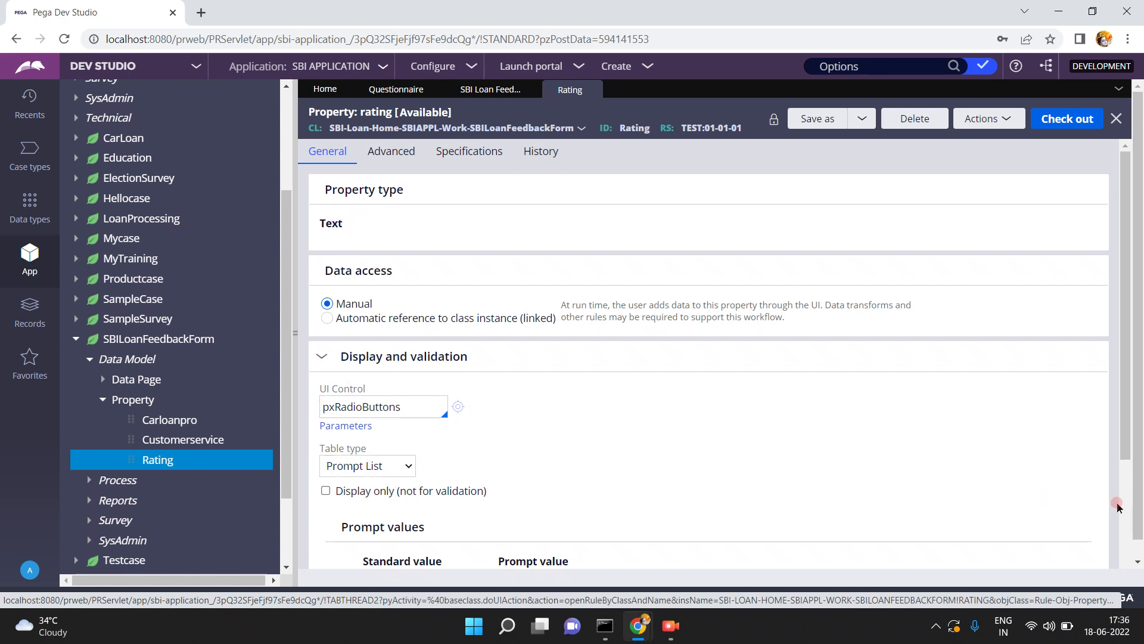
scroll(1123, 501, "down", 3)
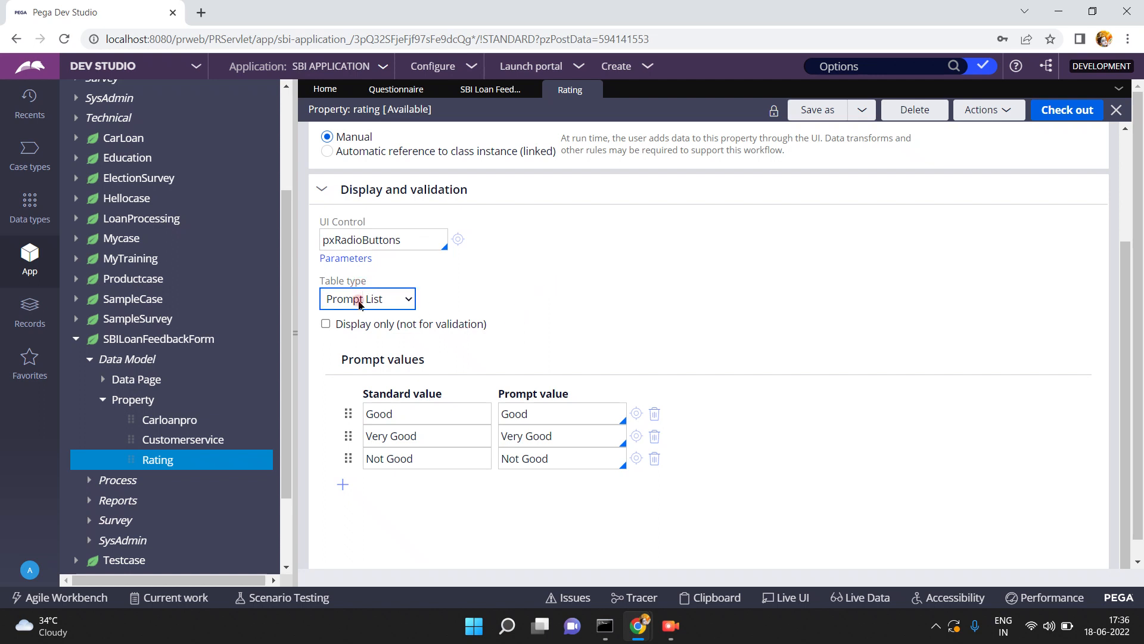
left_click(1126, 235)
left_click_drag(1125, 236, 1124, 202)
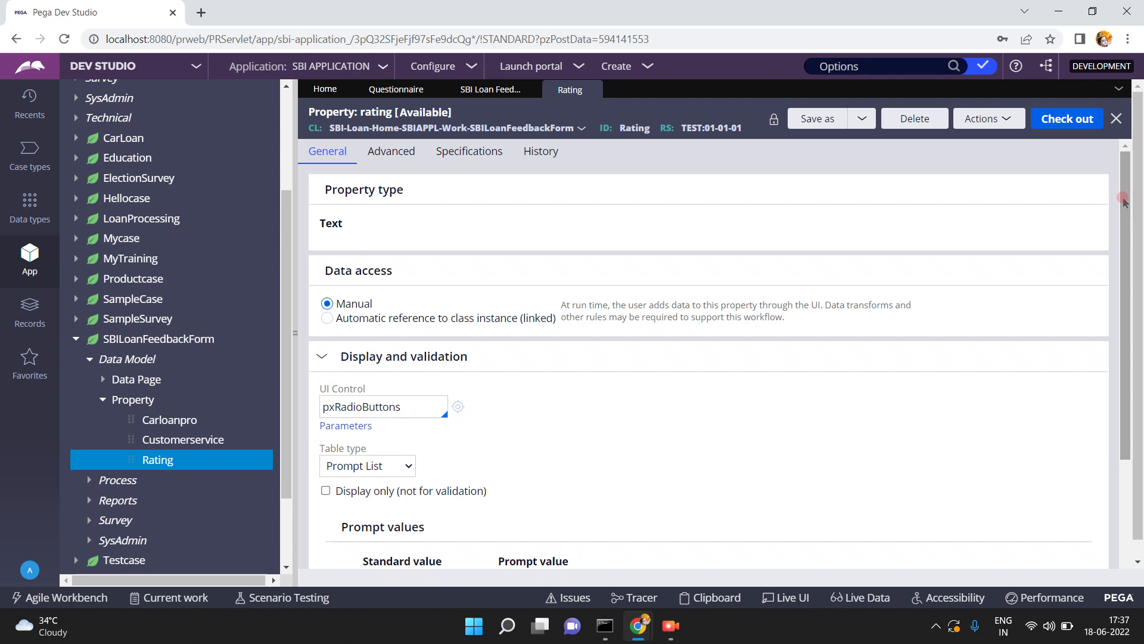
Open the ruleset of the Rating property and examine its versions.
left_click(707, 129)
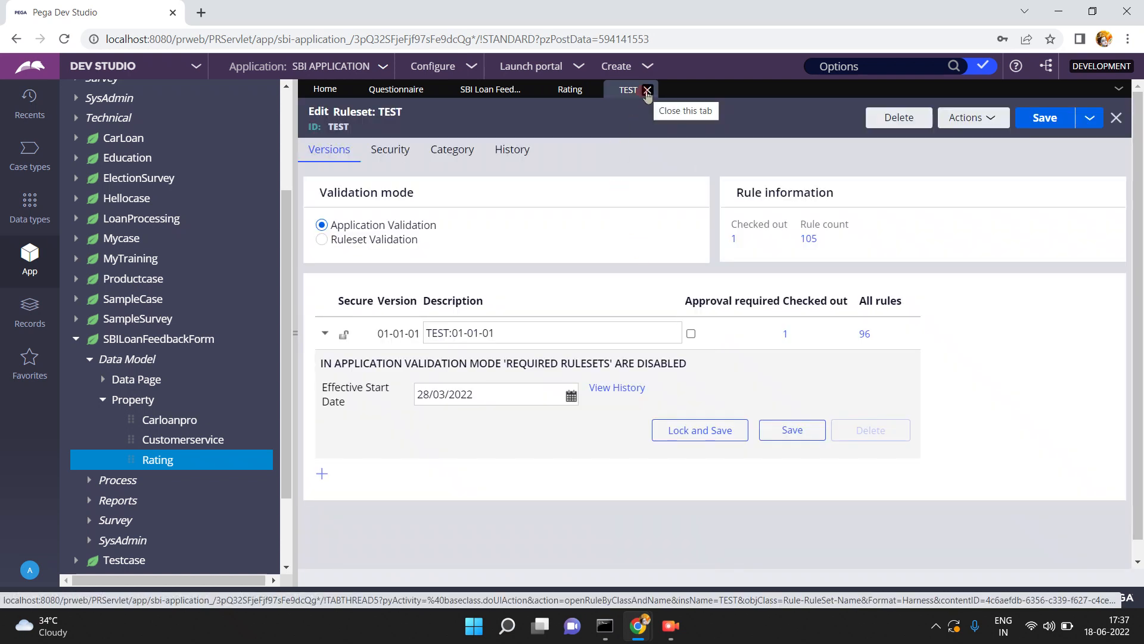
left_click(647, 91)
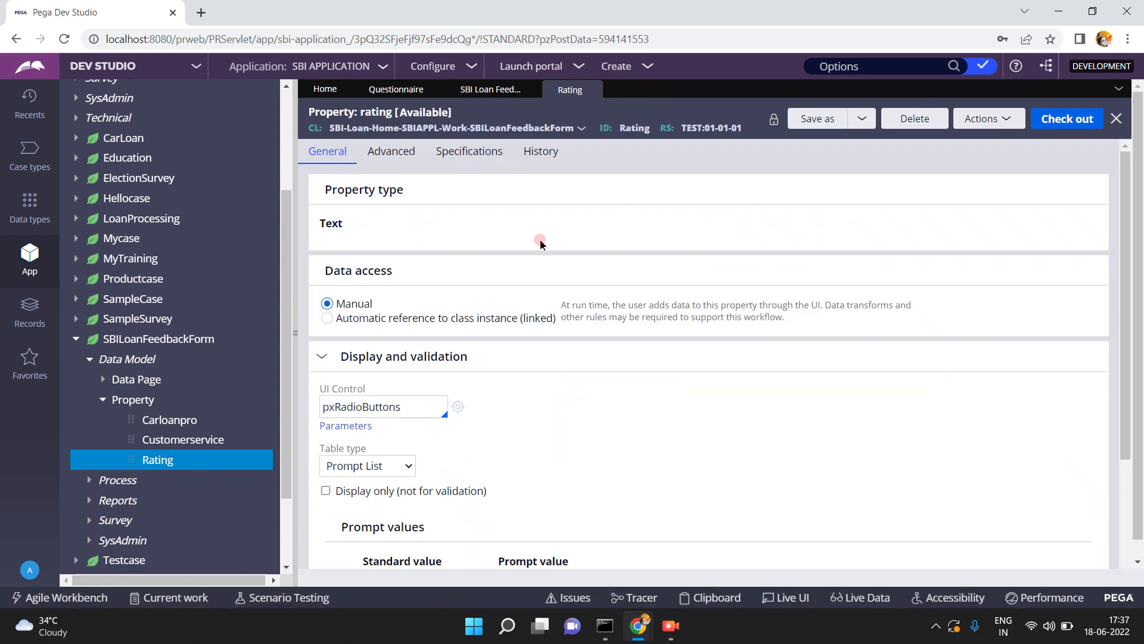
left_click(711, 127)
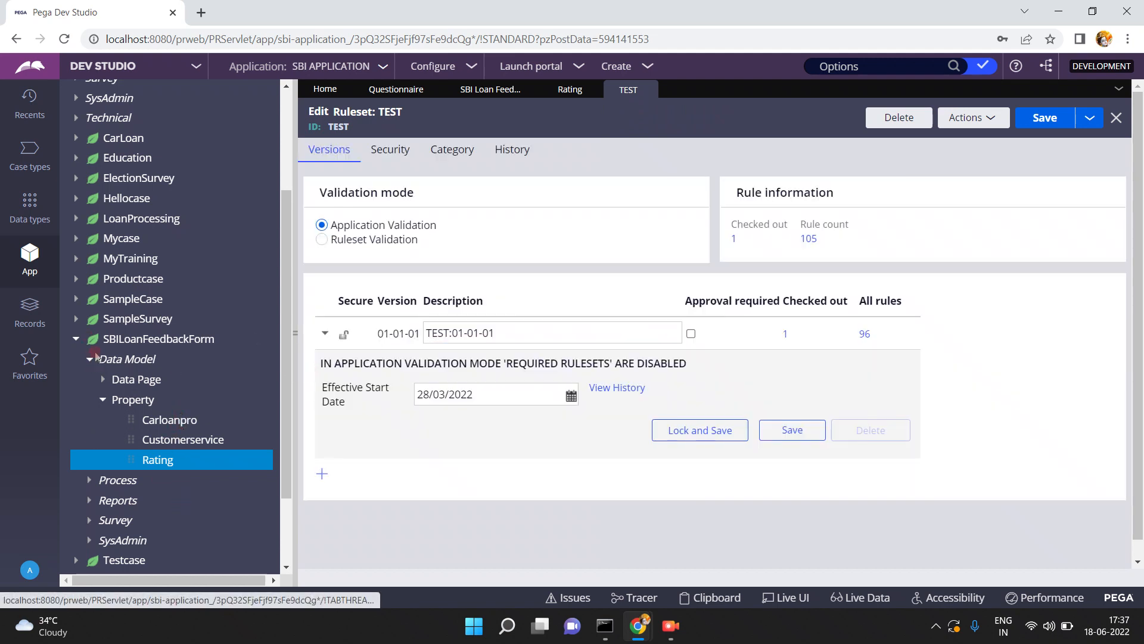
Examine the data pages in the Data Model category of SBILoanFeedbackForm and collapse the category.
left_click(89, 360)
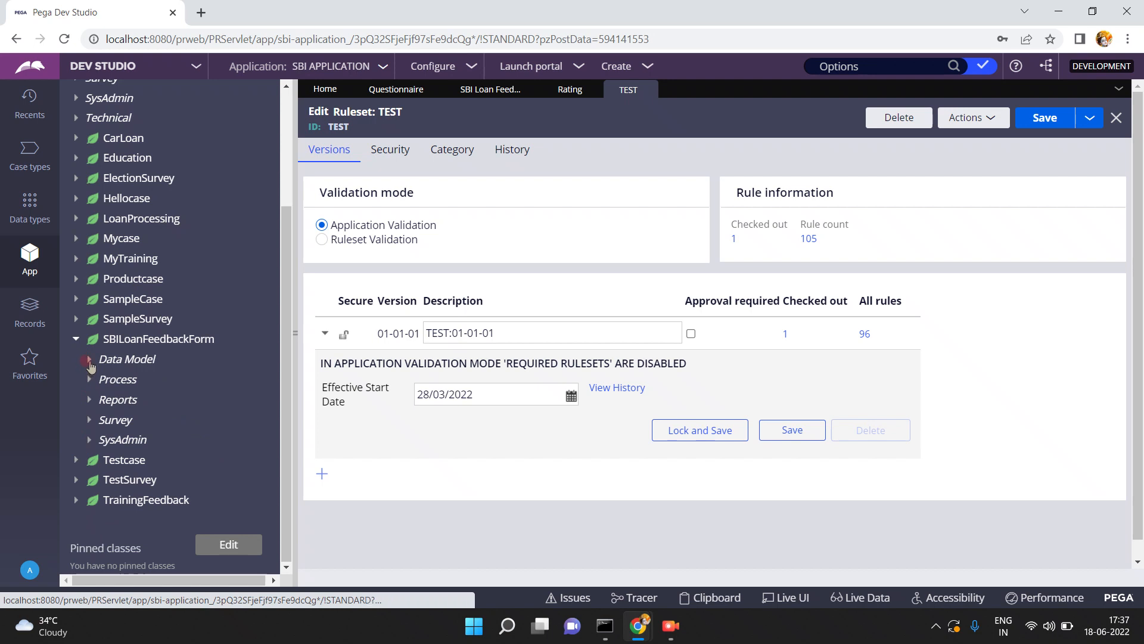
left_click(91, 363)
left_click(97, 380)
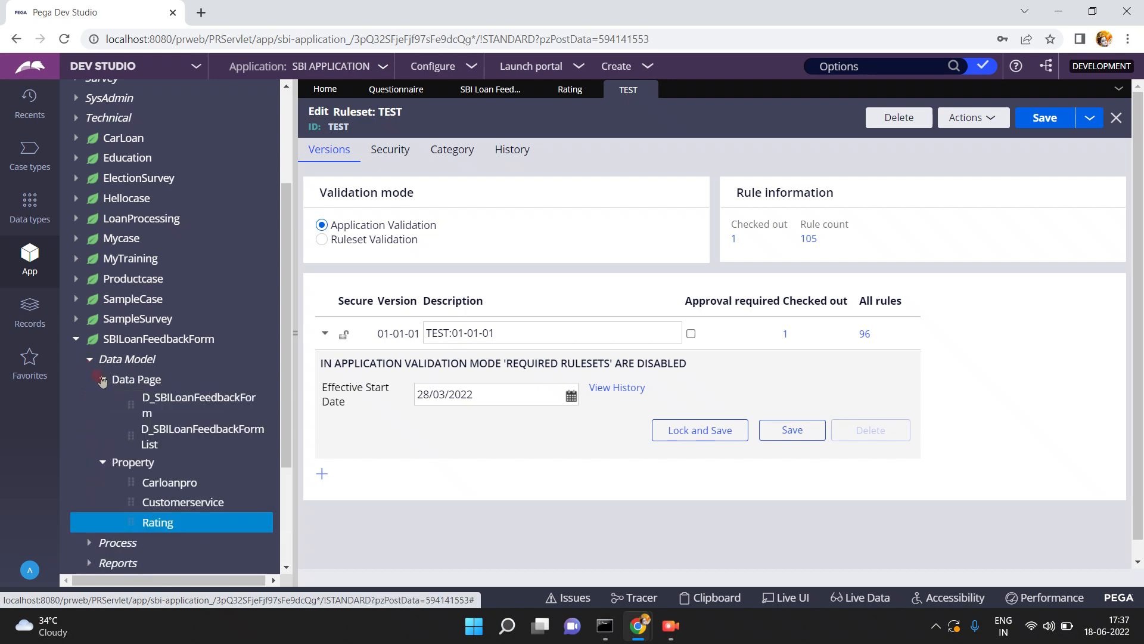
left_click(99, 382)
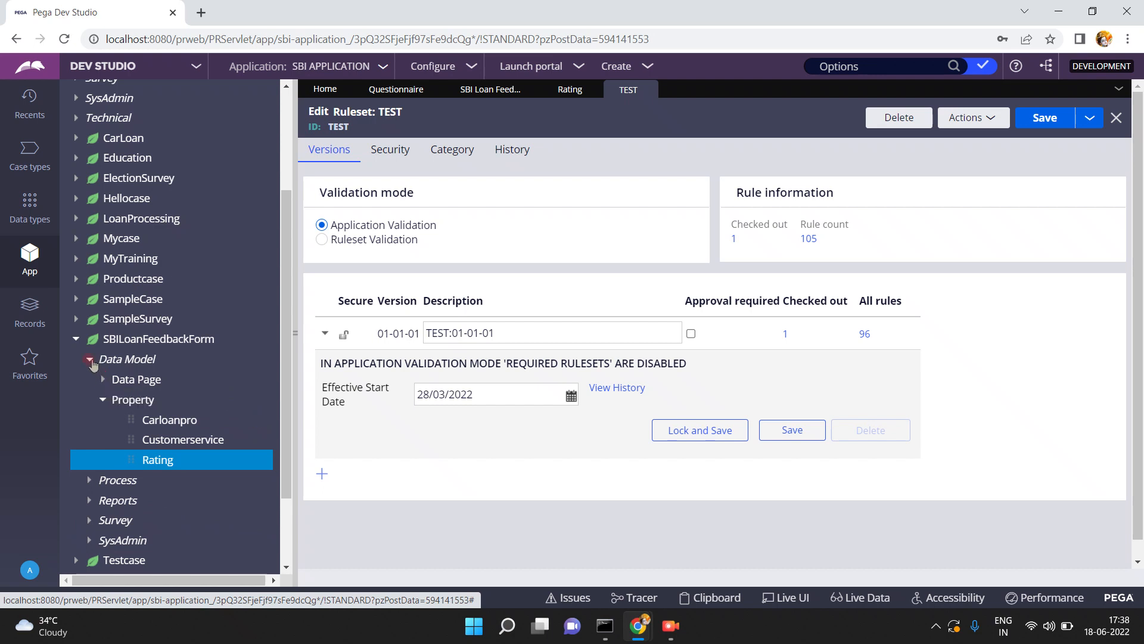
left_click(92, 362)
Examine the Reports and SysAdmin categories of SBILoanFeedbackForm, including its class rule, and collapse them.
left_click(89, 400)
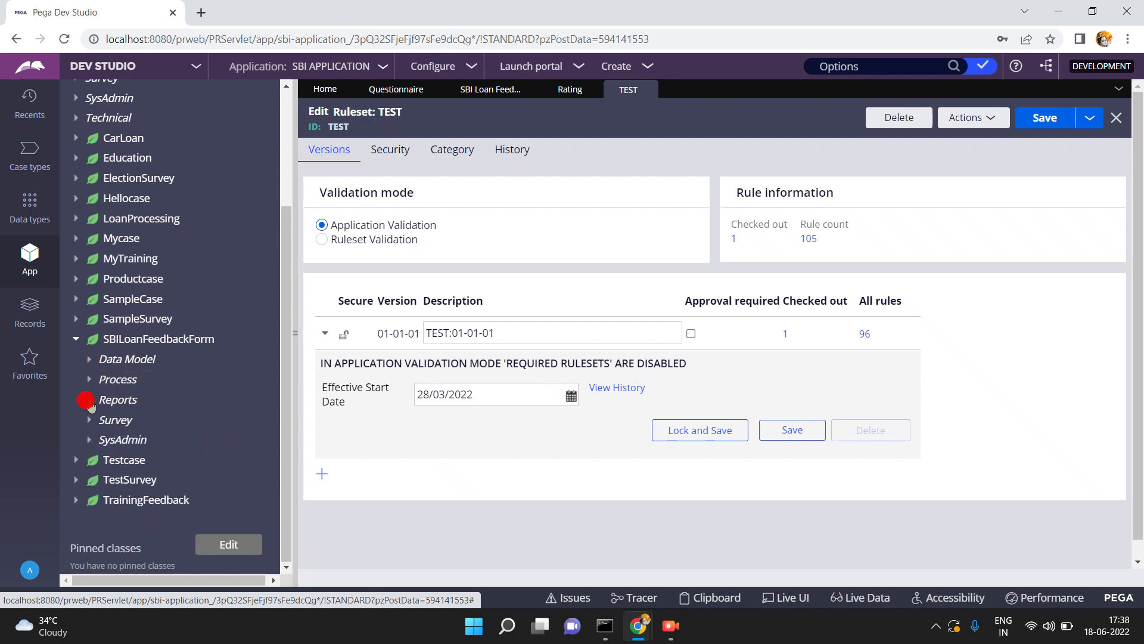
left_click(102, 420)
left_click(88, 400)
left_click(89, 440)
left_click(89, 439)
left_click(102, 459)
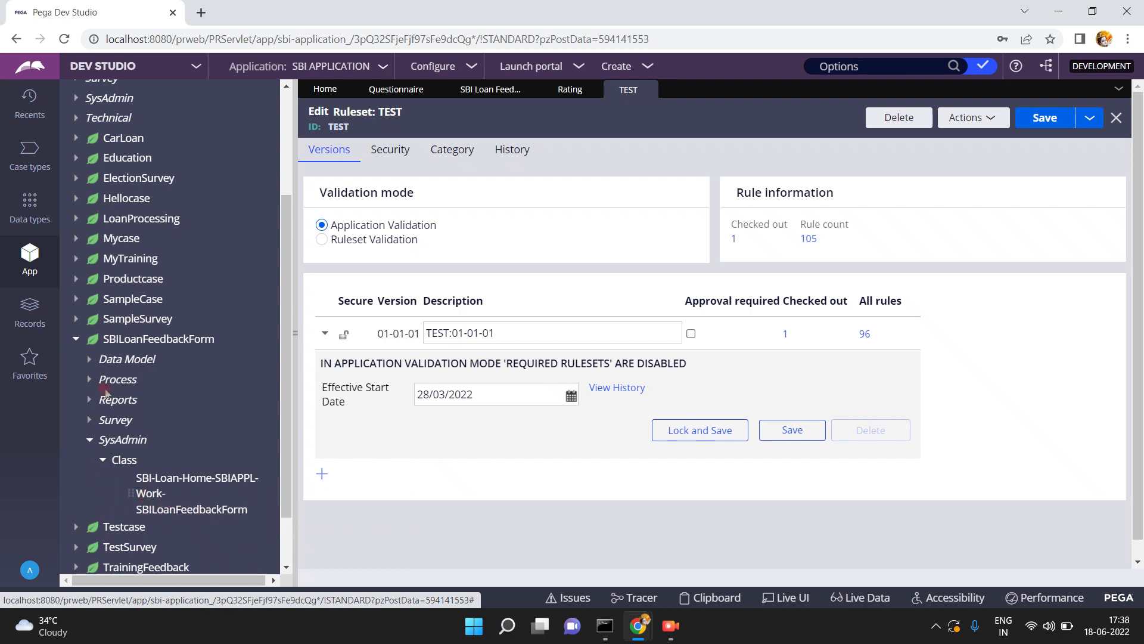
left_click(88, 442)
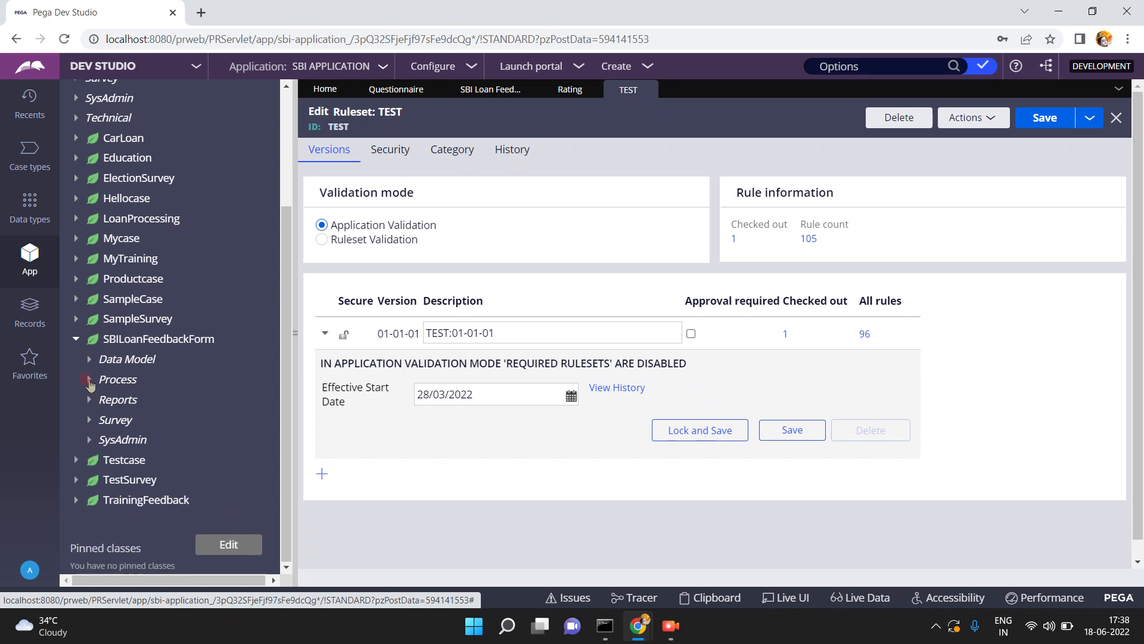
Examine the Process rules of SBILoanFeedbackForm, including the pyAdministerSurvey flow diagram and the work parties, and collapse the class.
left_click(88, 380)
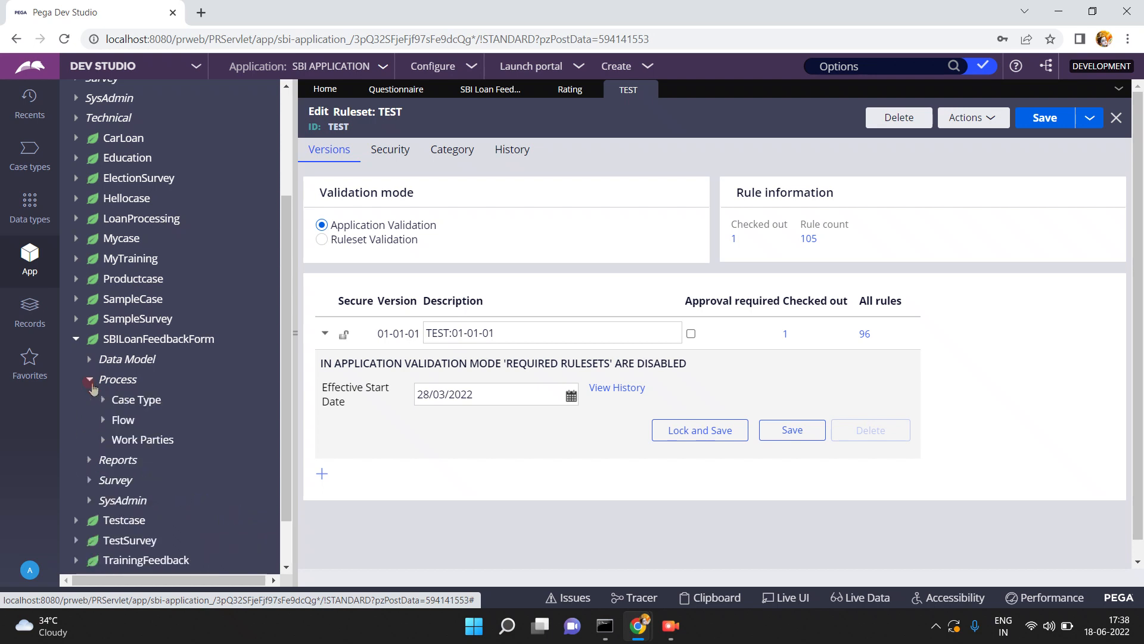
left_click(103, 400)
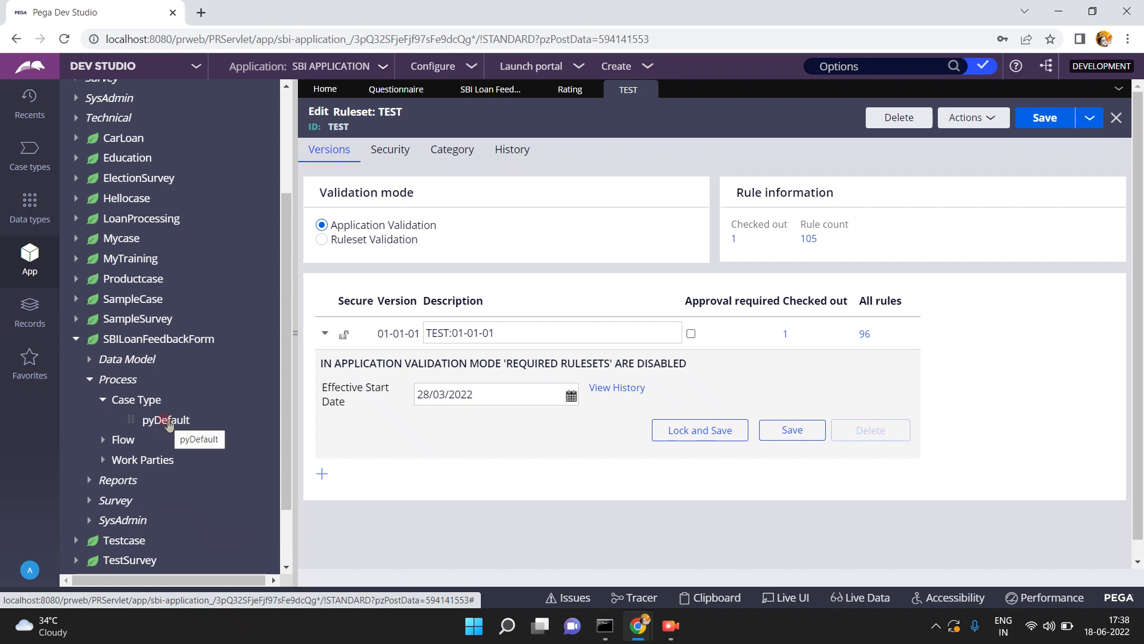
left_click(102, 440)
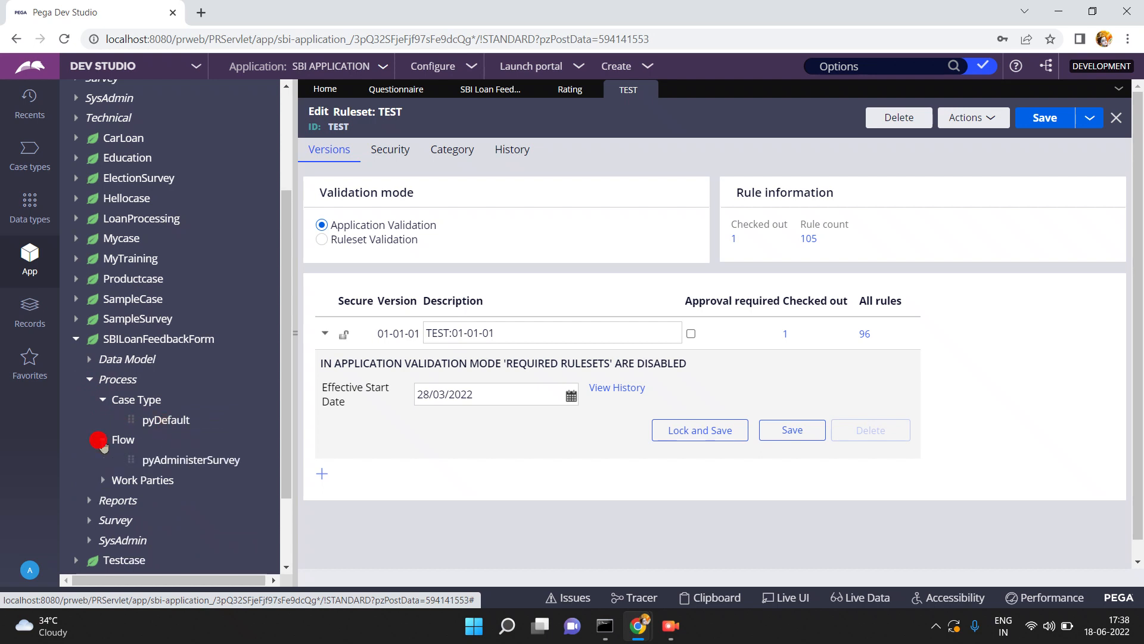
left_click(182, 461)
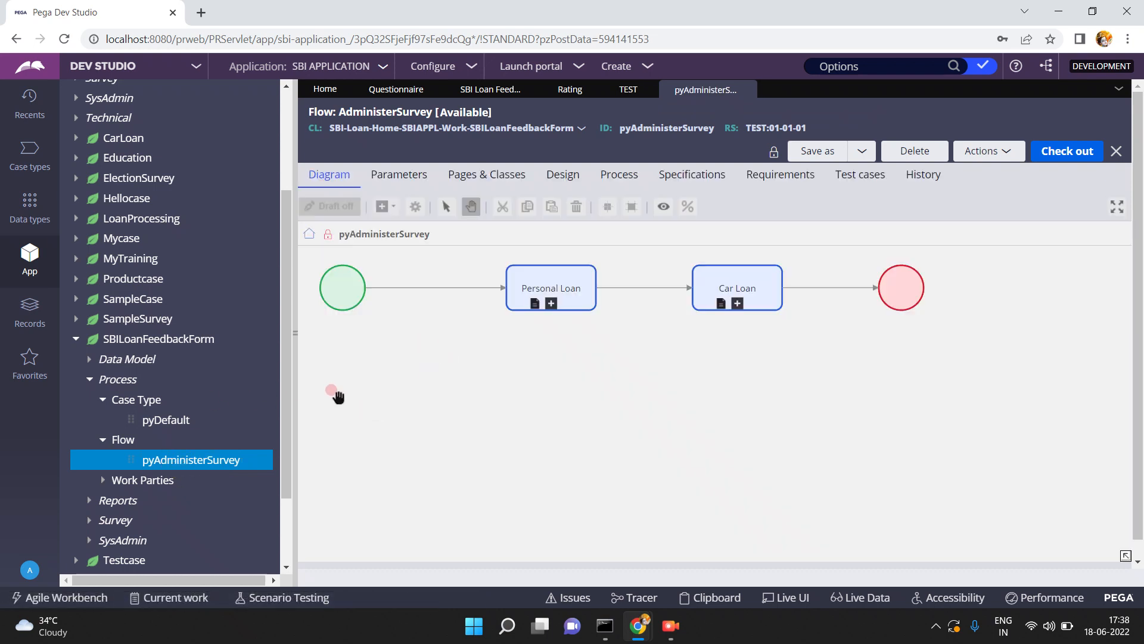
left_click(746, 90)
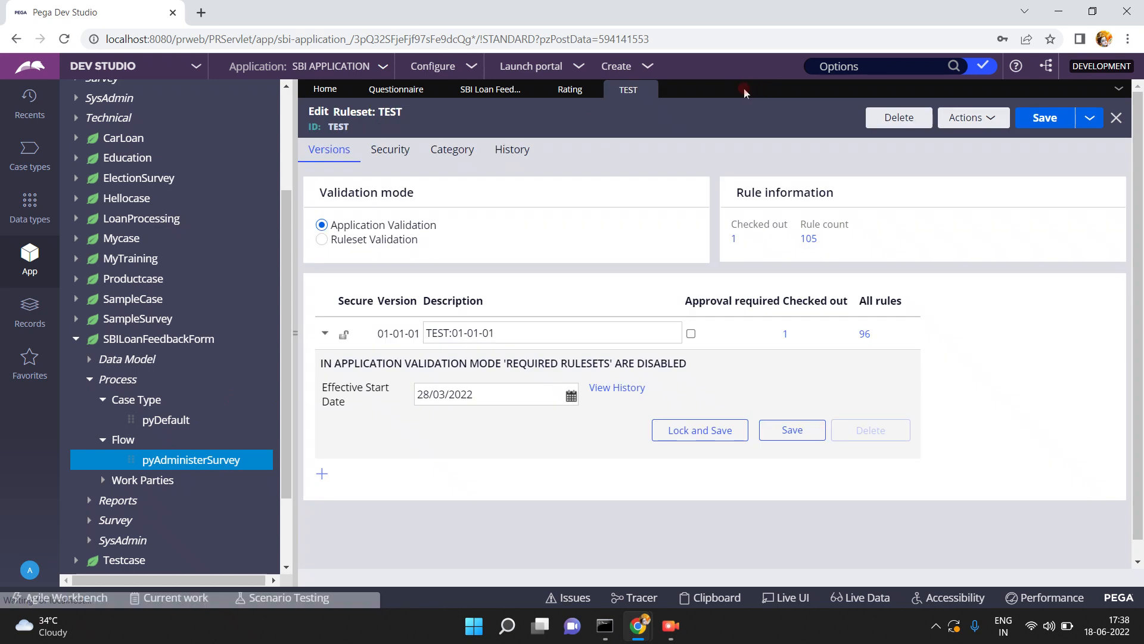
left_click(102, 481)
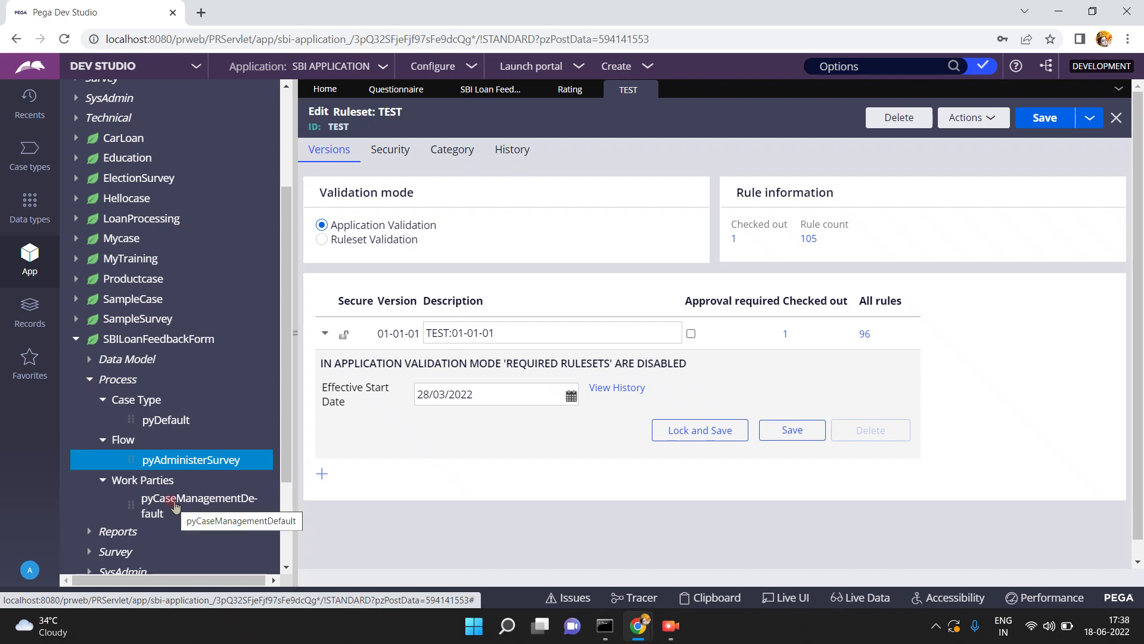
left_click(74, 339)
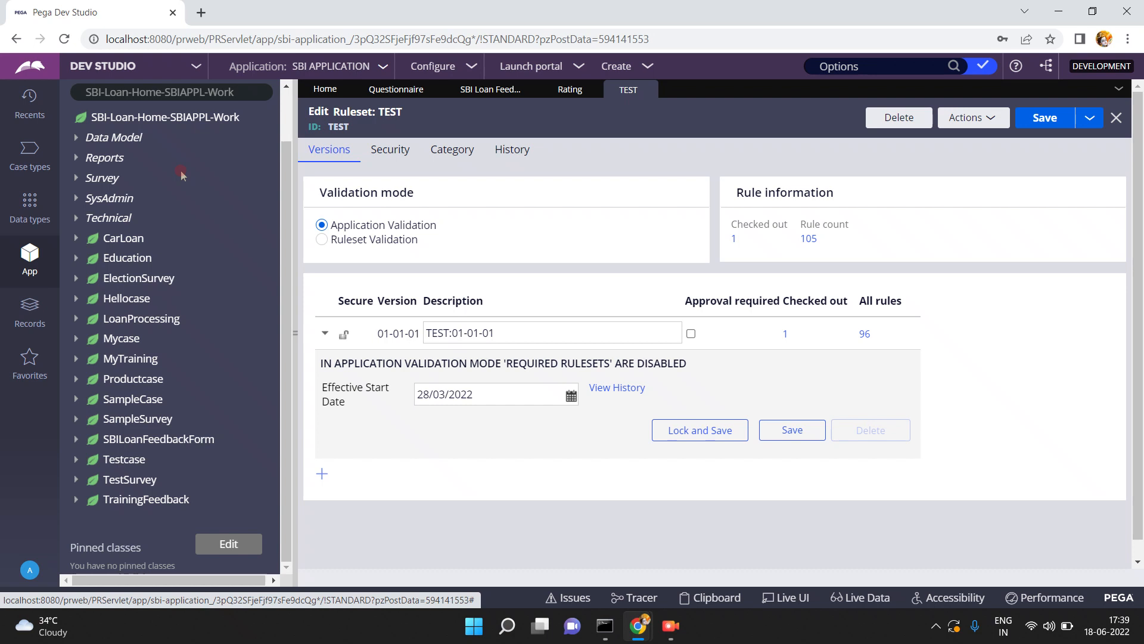
Return to the SBI Loan Feedback Form questionnaire, then save and run it as a new case.
left_click(476, 93)
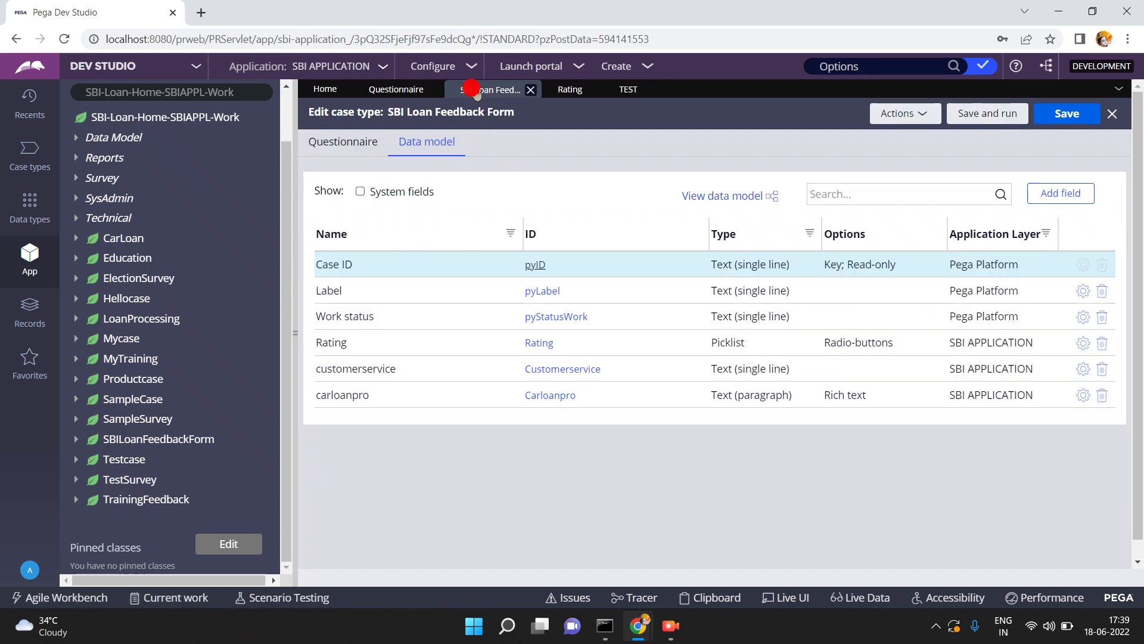
left_click(357, 148)
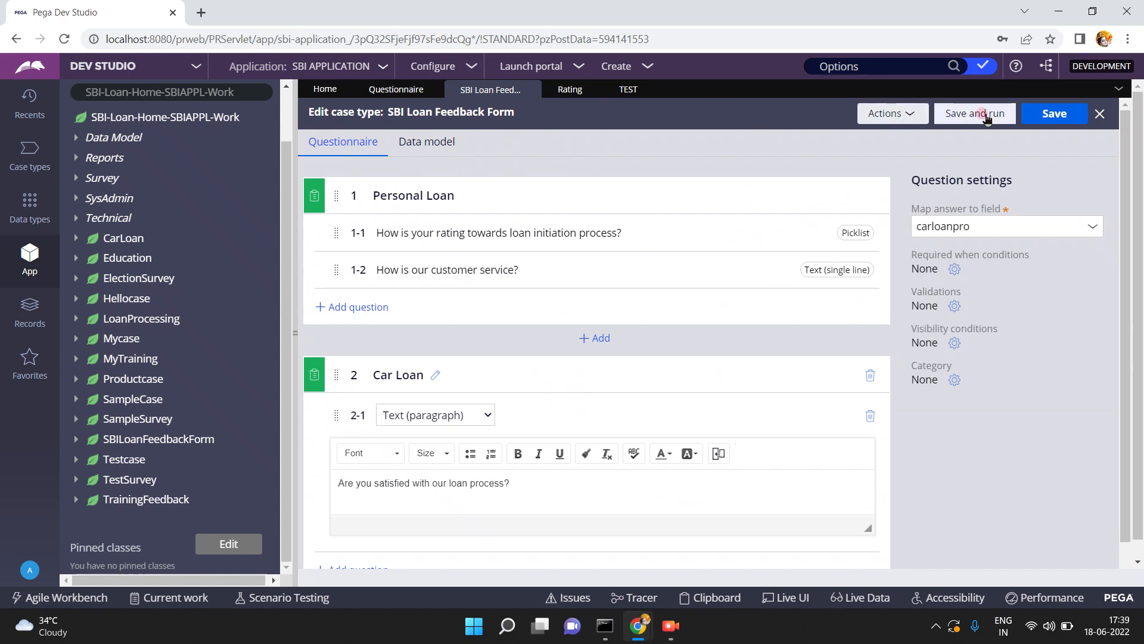
left_click(889, 113)
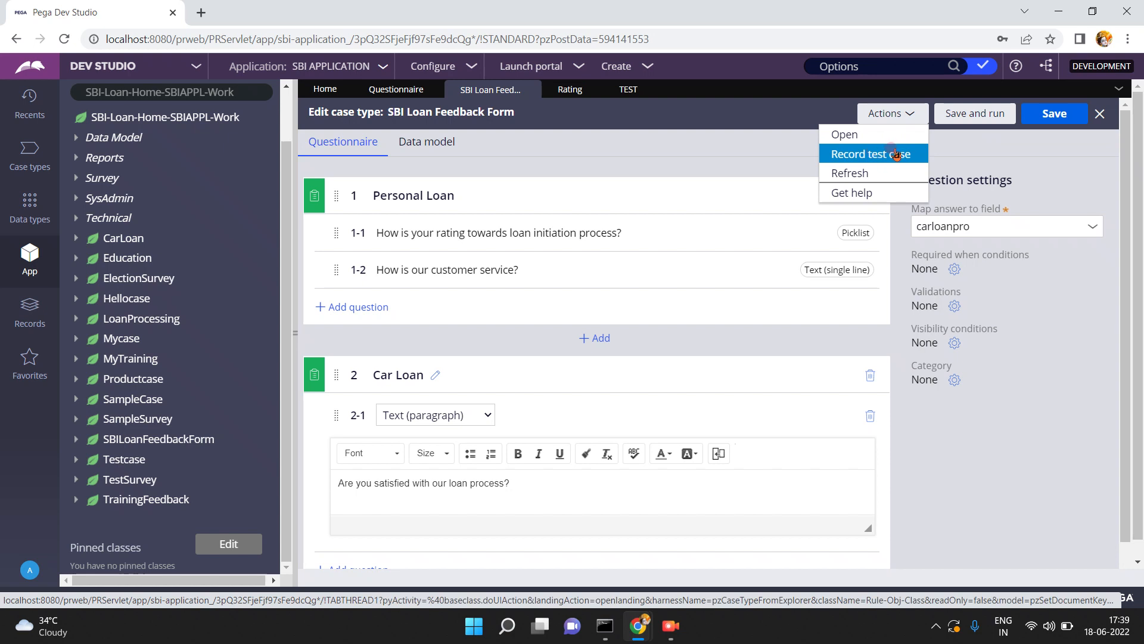
left_click(973, 116)
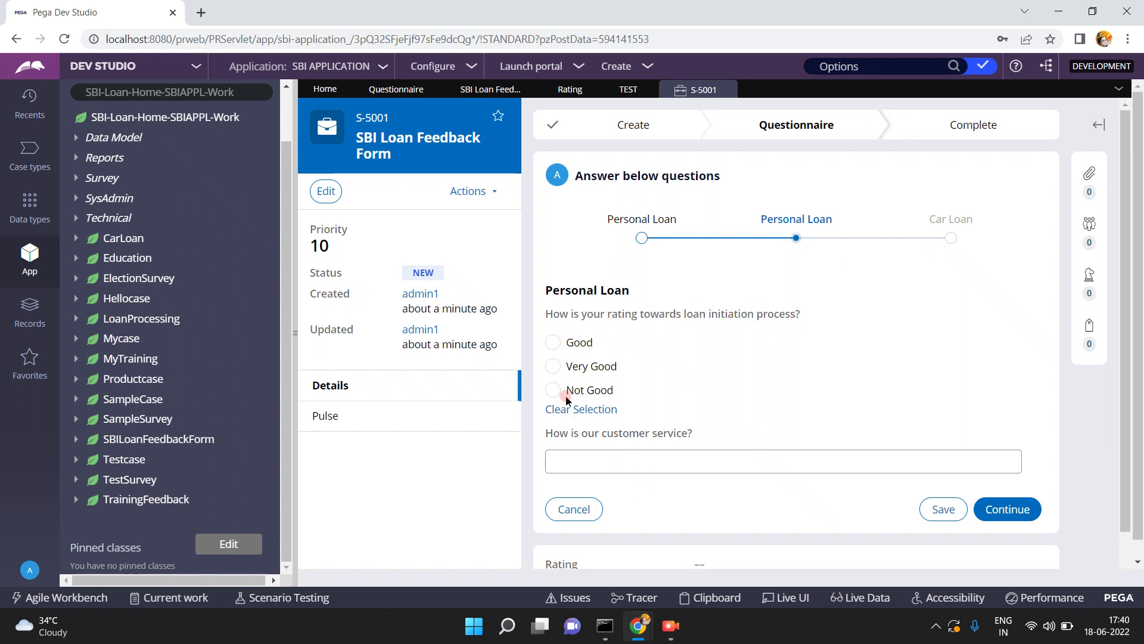
Answer the Personal Loan page with rating Good and customer service "i am not satisfied", and continue to the Car Loan page.
left_click(553, 342)
left_click(618, 460)
left_click(571, 456)
type("i am not sat")
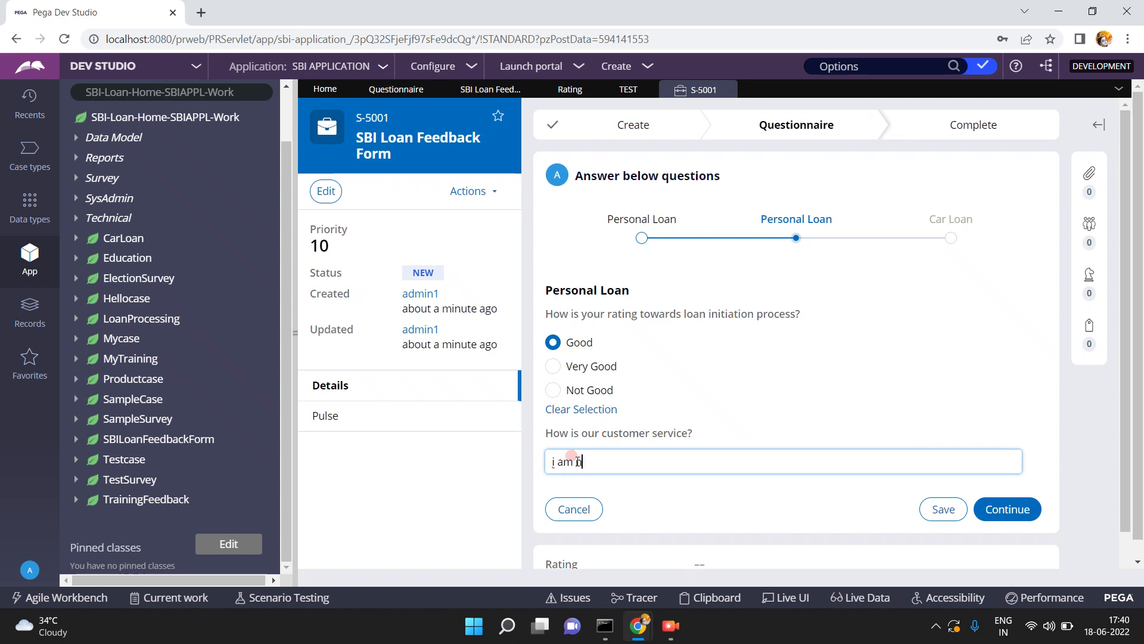
type("isfied")
left_click(992, 507)
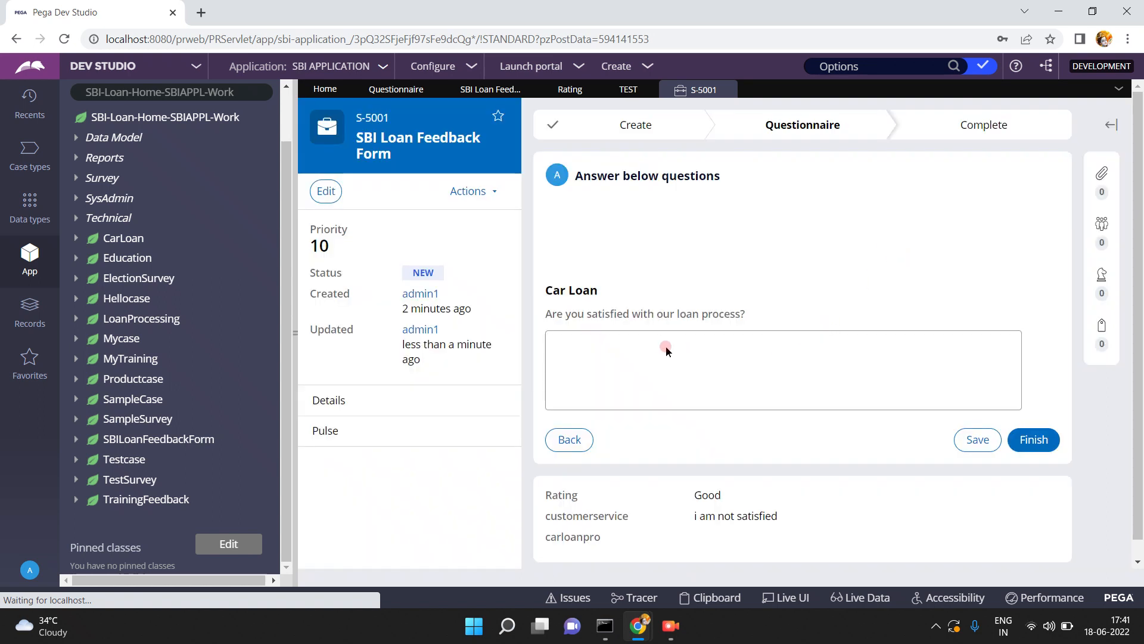
Enter "y" as the answer to the Car Loan question about satisfaction with the loan process.
left_click(657, 340)
left_click(691, 381)
type("y")
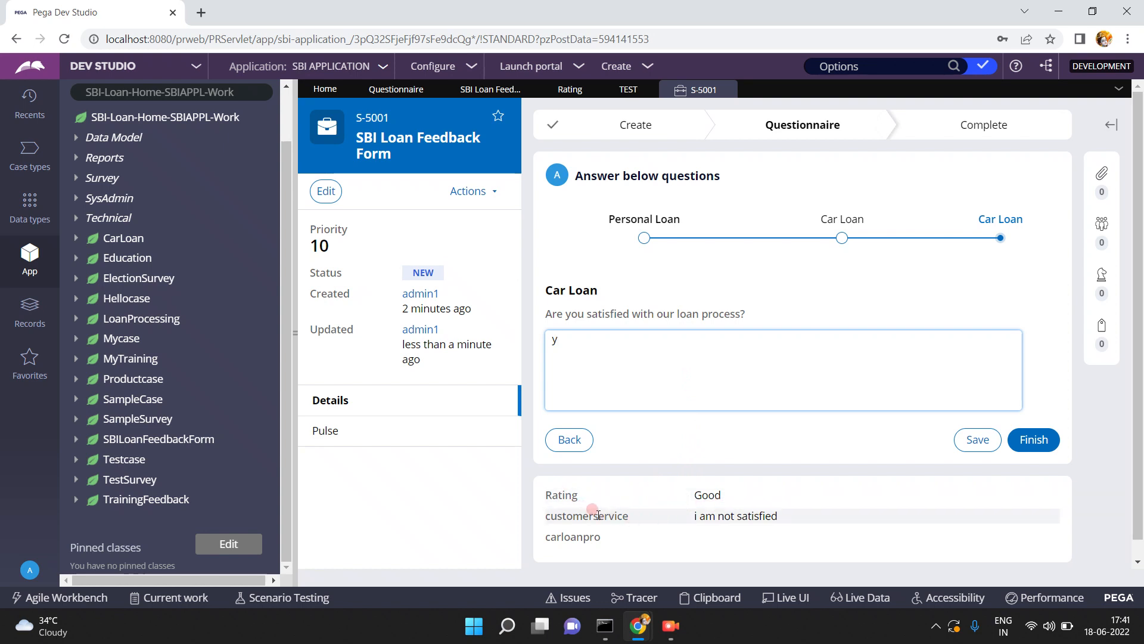
Examine the Rating, customerservice and carloanpro values recorded in the running case.
double_click(573, 494)
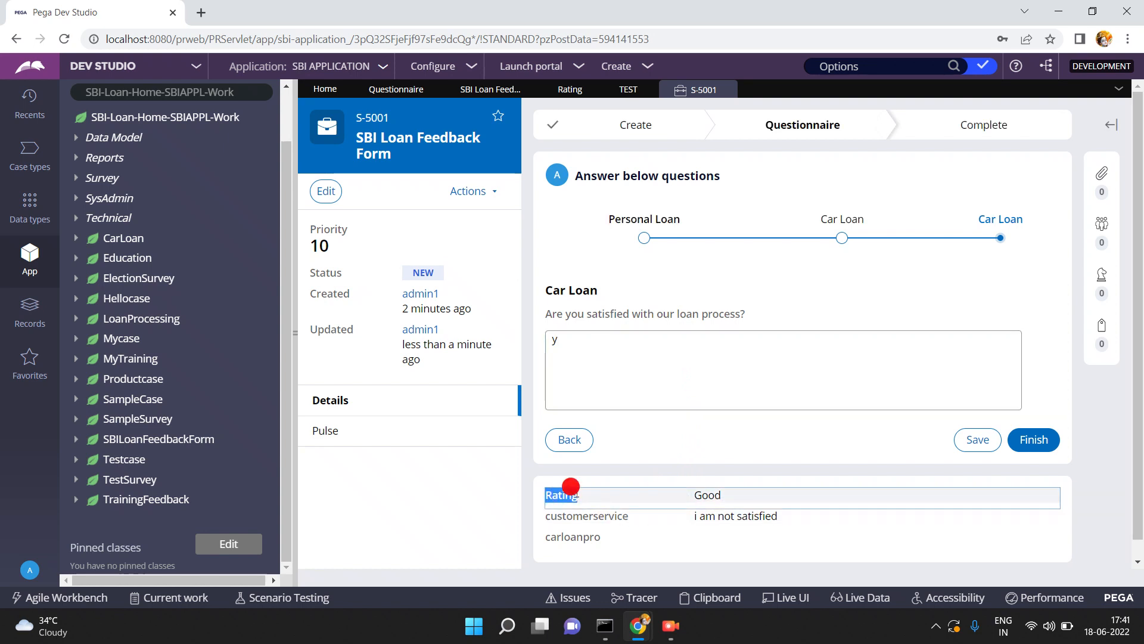
double_click(703, 494)
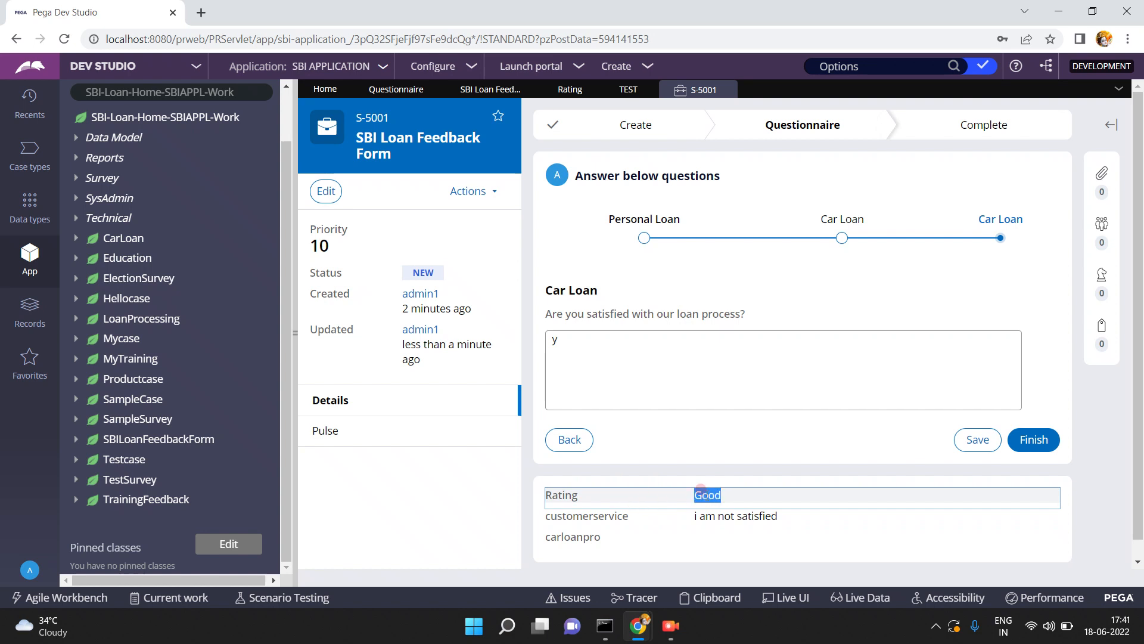
double_click(560, 495)
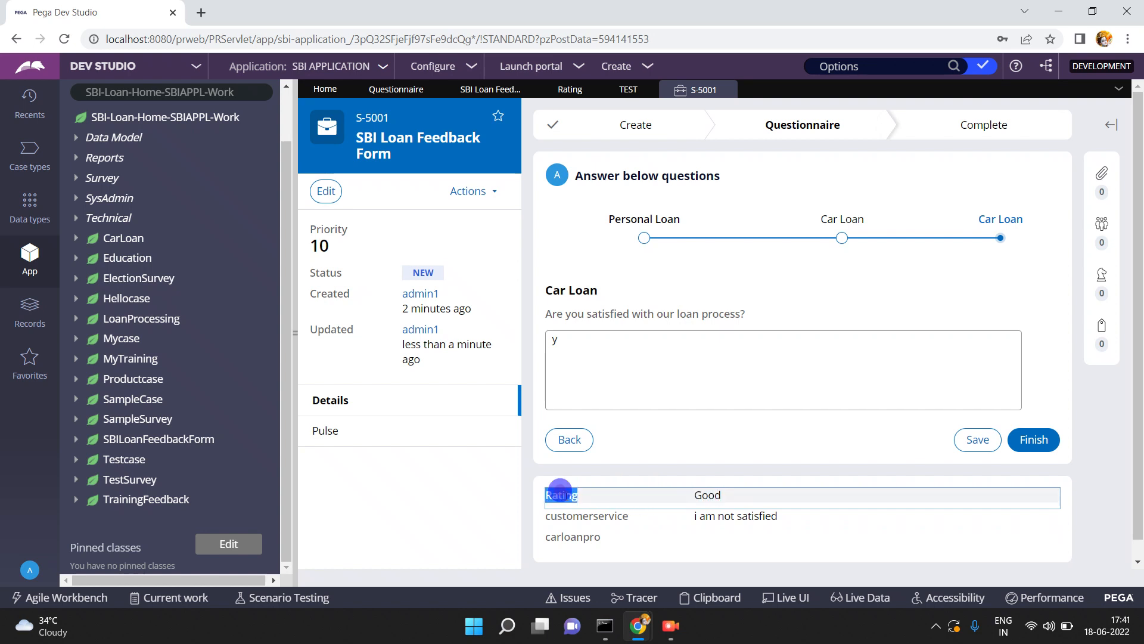
double_click(705, 495)
left_click(619, 504)
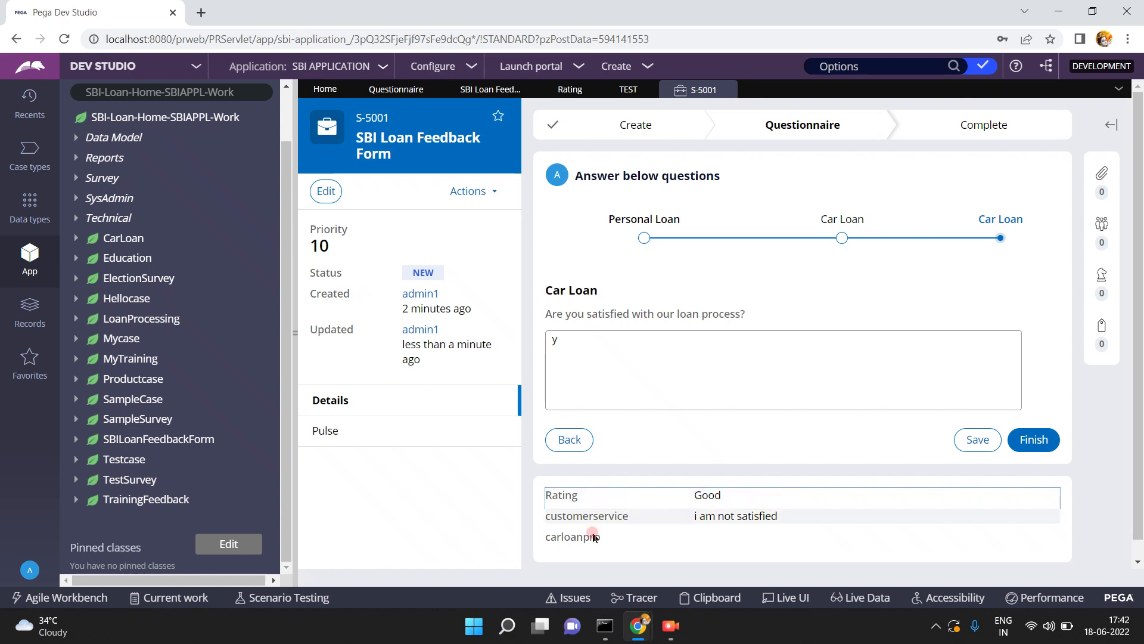
double_click(642, 365)
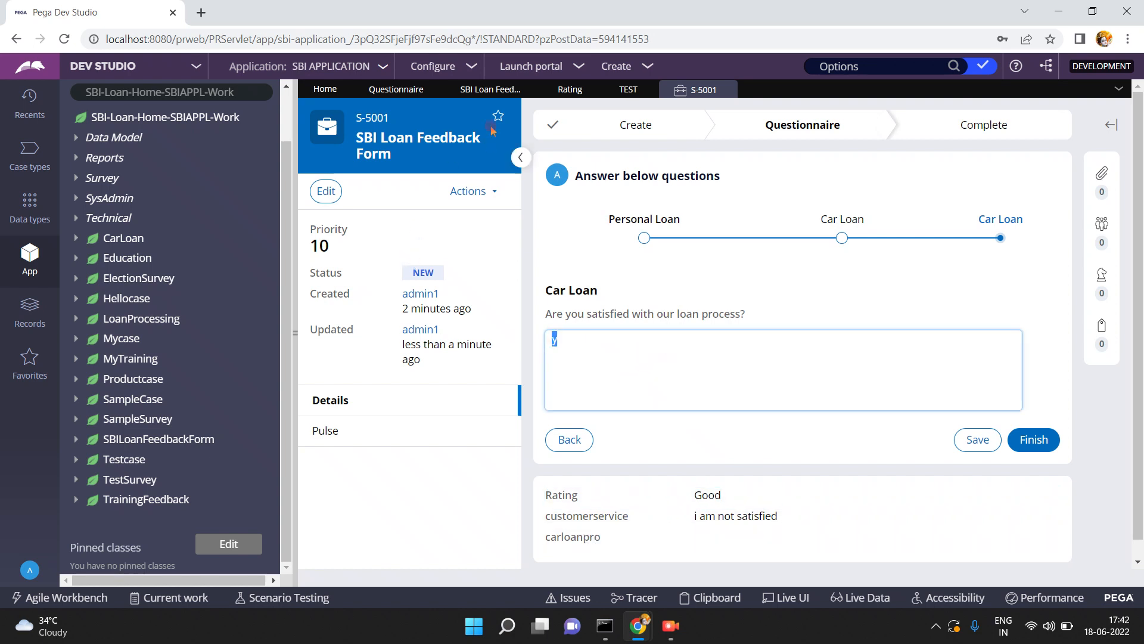
Check the answer type of the Car Loan question in the SBI Loan Feedback Form questionnaire.
left_click(485, 92)
left_click(400, 419)
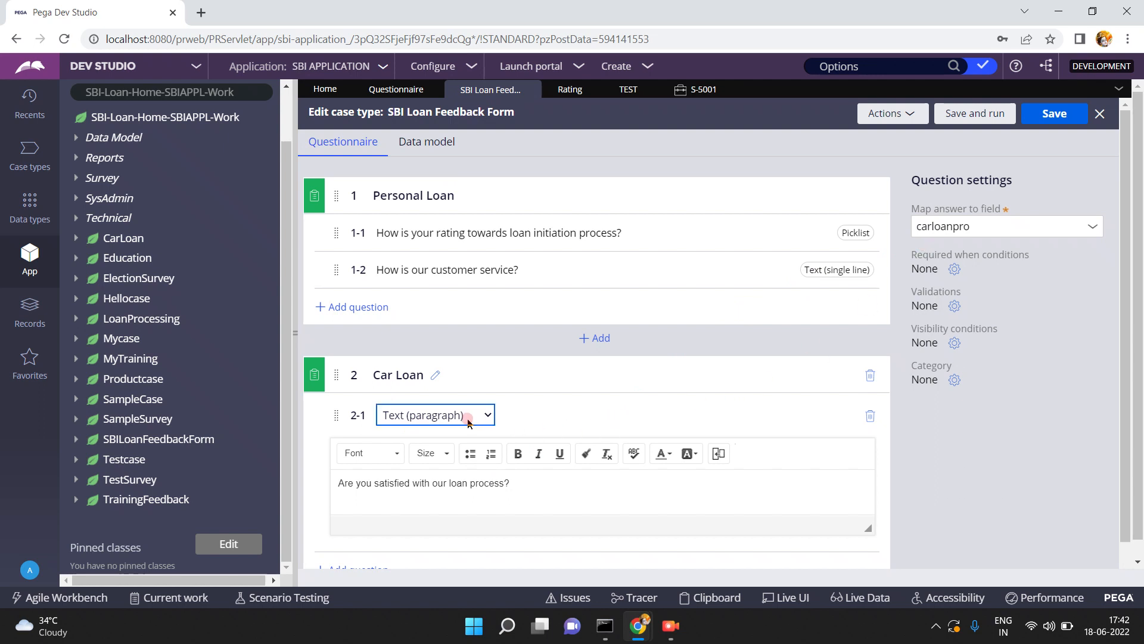
left_click(528, 492)
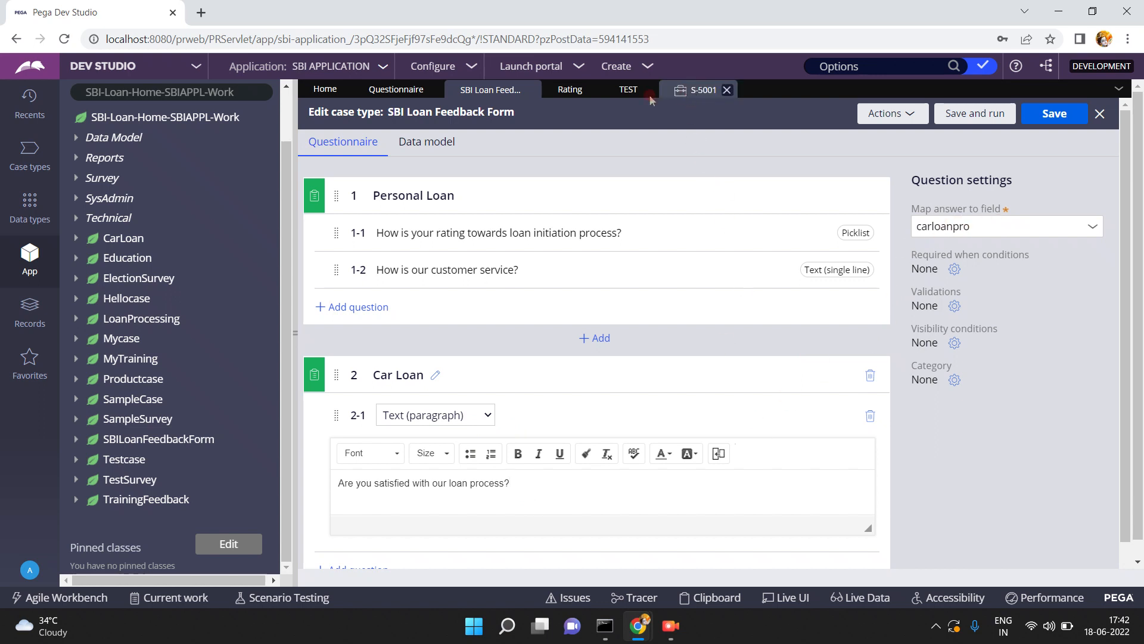
Replace the Car Loan answer in case S-5001 with "sdsafslaj dsakfsajfd sakdfjsalfsajdfkjsal".
left_click(700, 96)
left_click(687, 343)
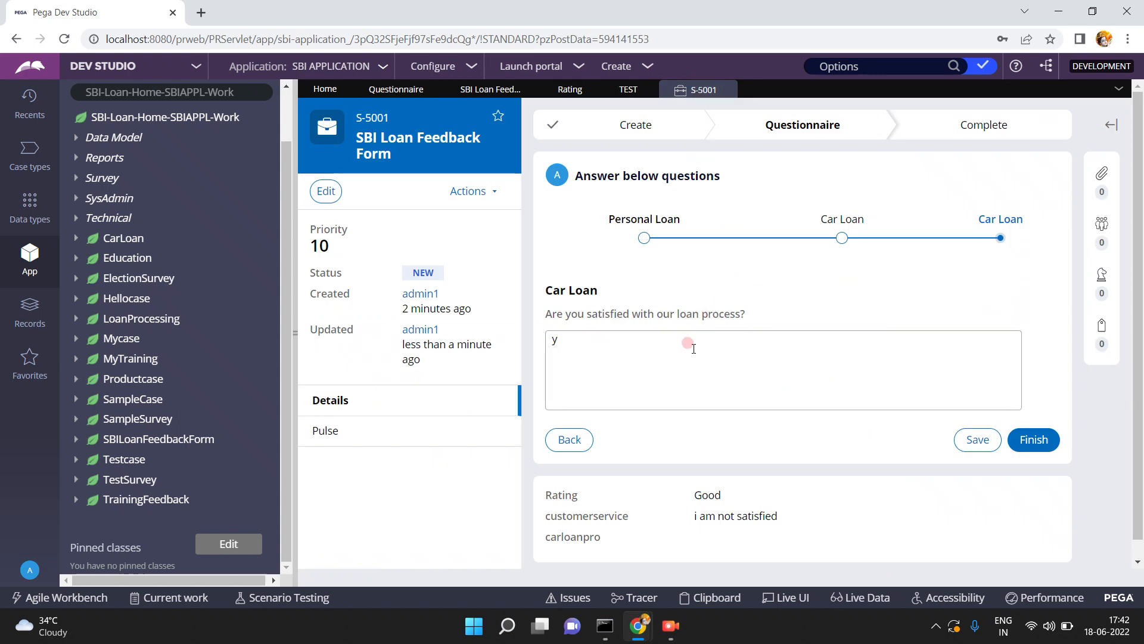
key("BackSpace")
type("sdsafslaj dsak")
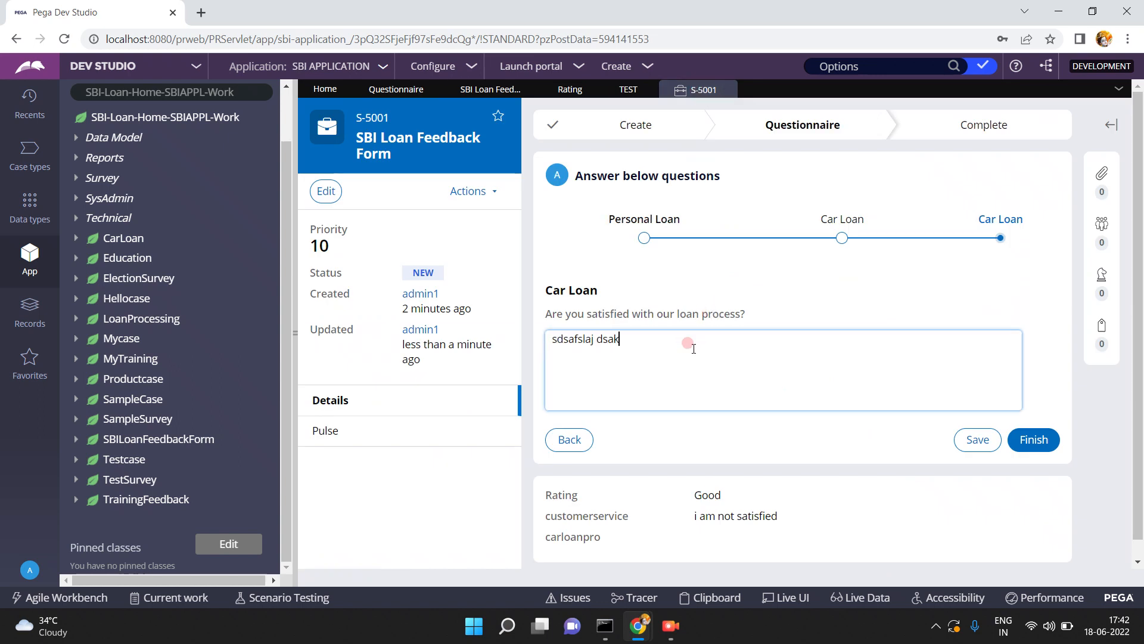
type("fsajfd sakdfjsalfsajdfkjsal")
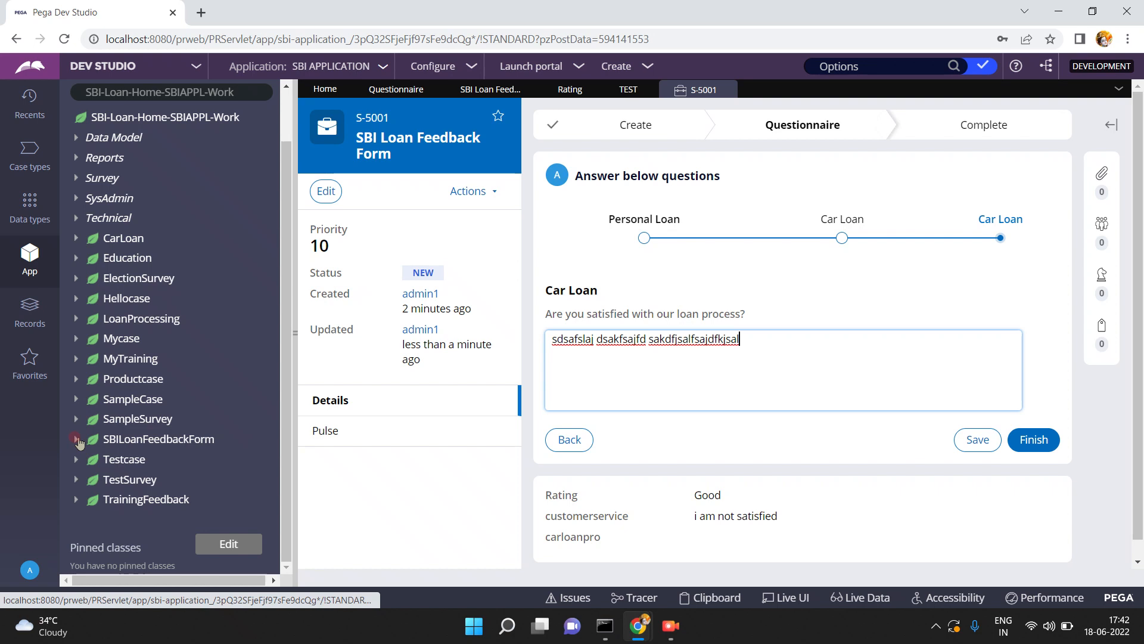
Open the pyDefault case type rule of SBI Loan Feedback Form and examine its initialization and primary stages.
left_click(481, 90)
left_click(885, 113)
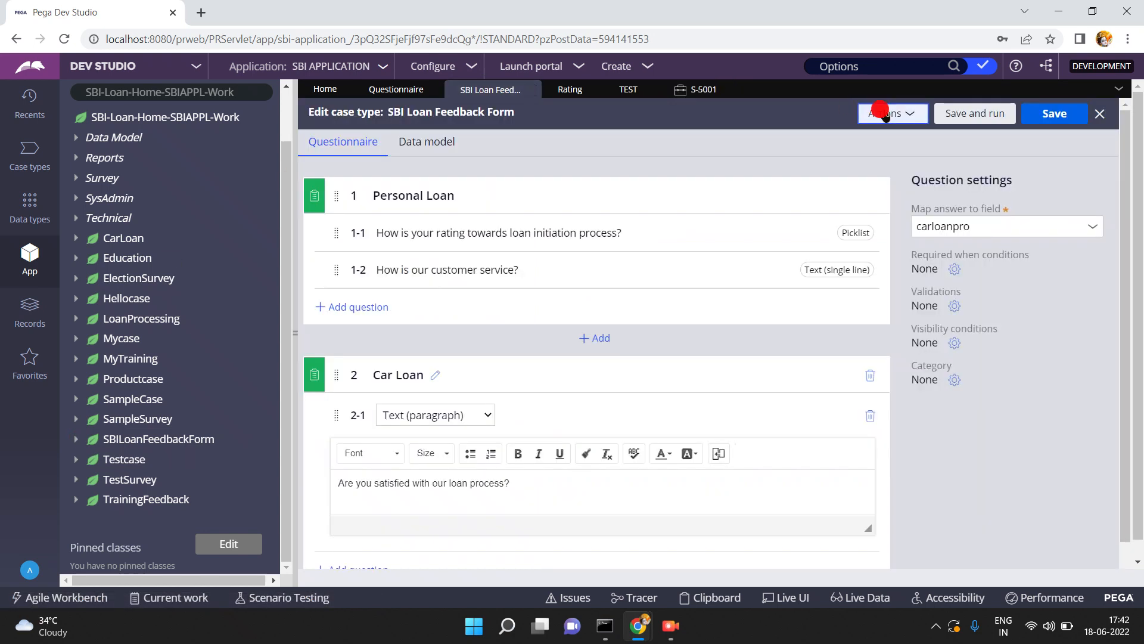
left_click(856, 134)
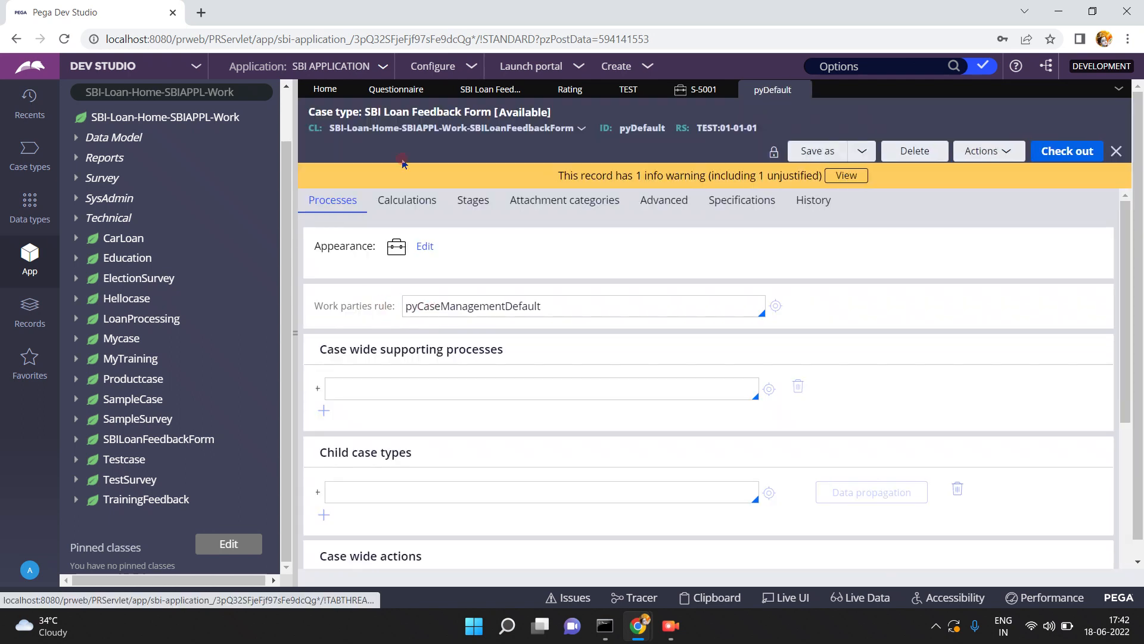
left_click(473, 200)
left_click(364, 295)
double_click(369, 297)
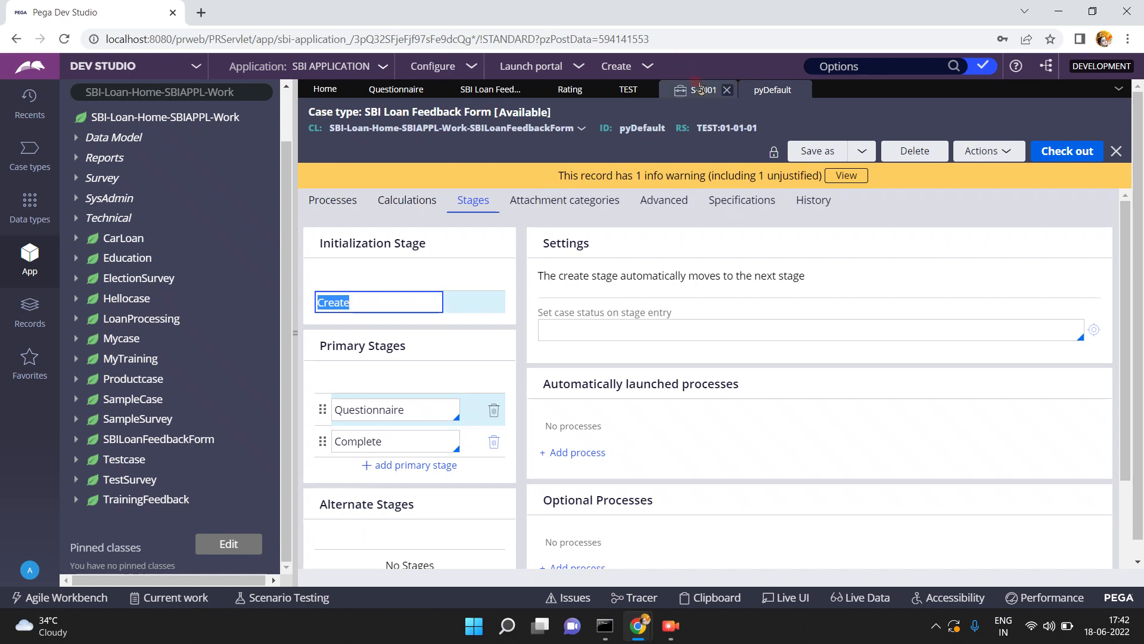
Compare the stages shown in the running case with the case type rule's stages and view the Questionnaire stage settings.
left_click(696, 88)
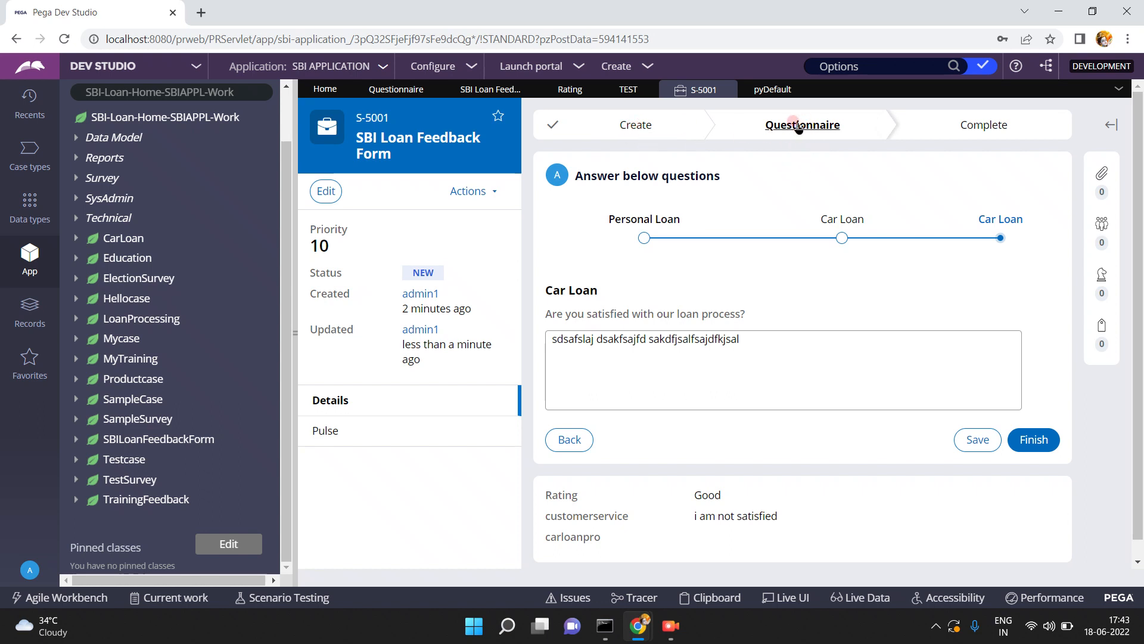
left_click(769, 89)
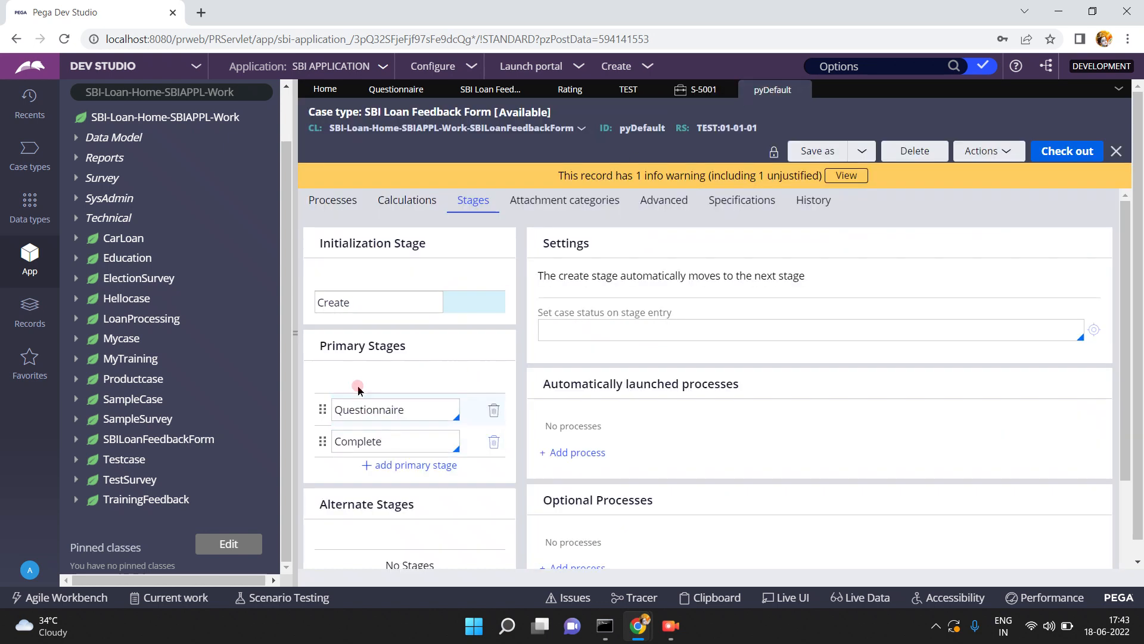
left_click(414, 407)
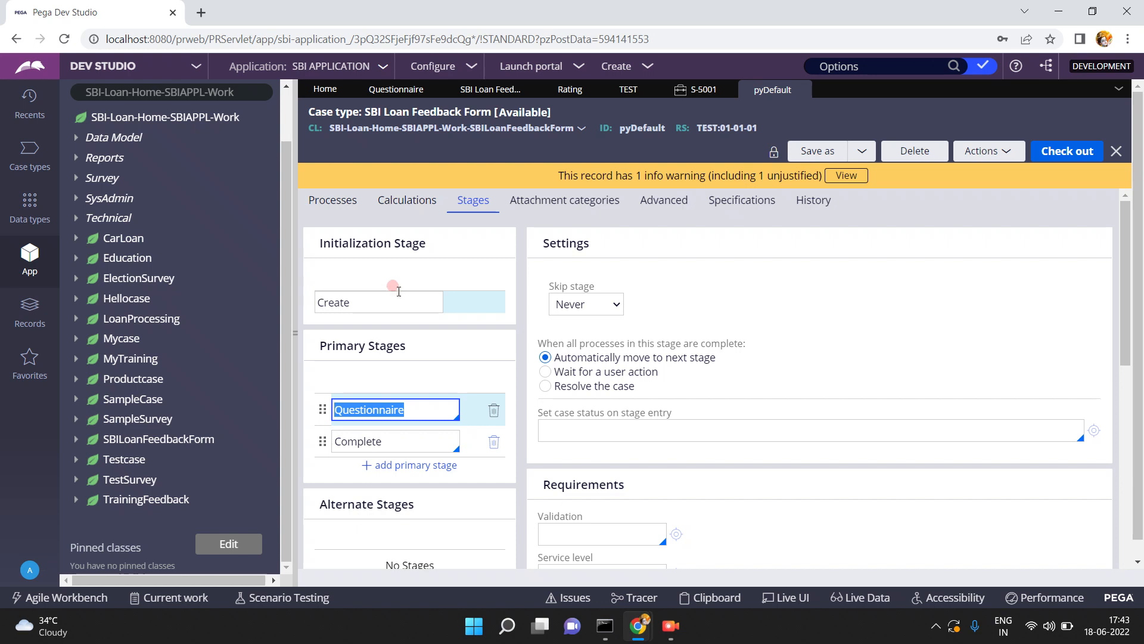
left_click(410, 408)
Finish the questionnaire in case S-5001 and return to the stages of the pyDefault case type rule.
left_click(696, 89)
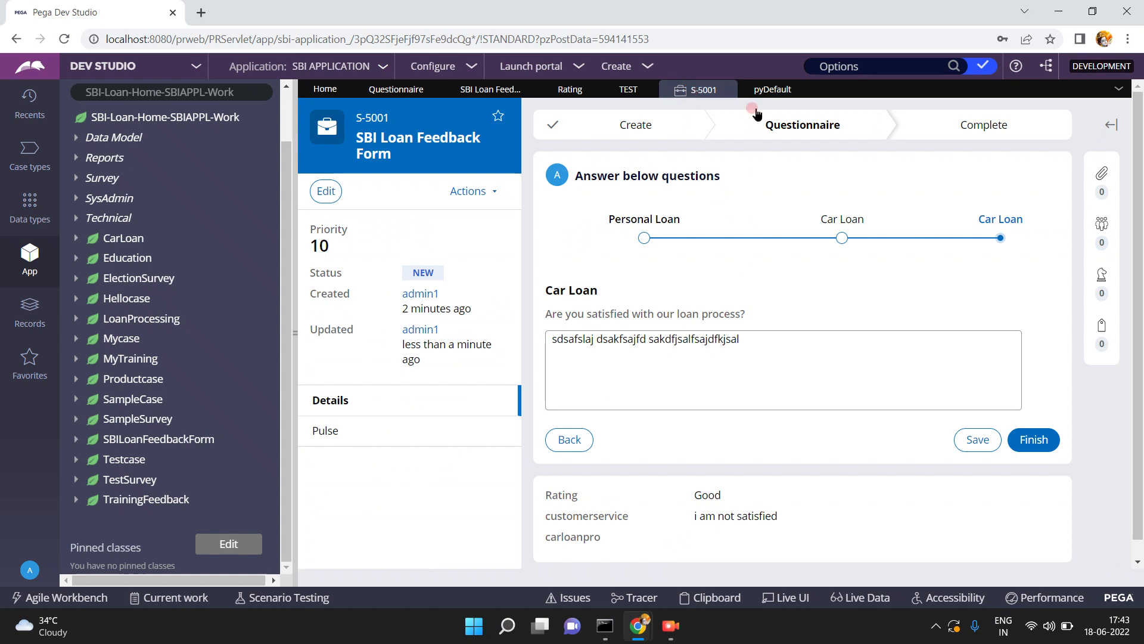
left_click(1031, 444)
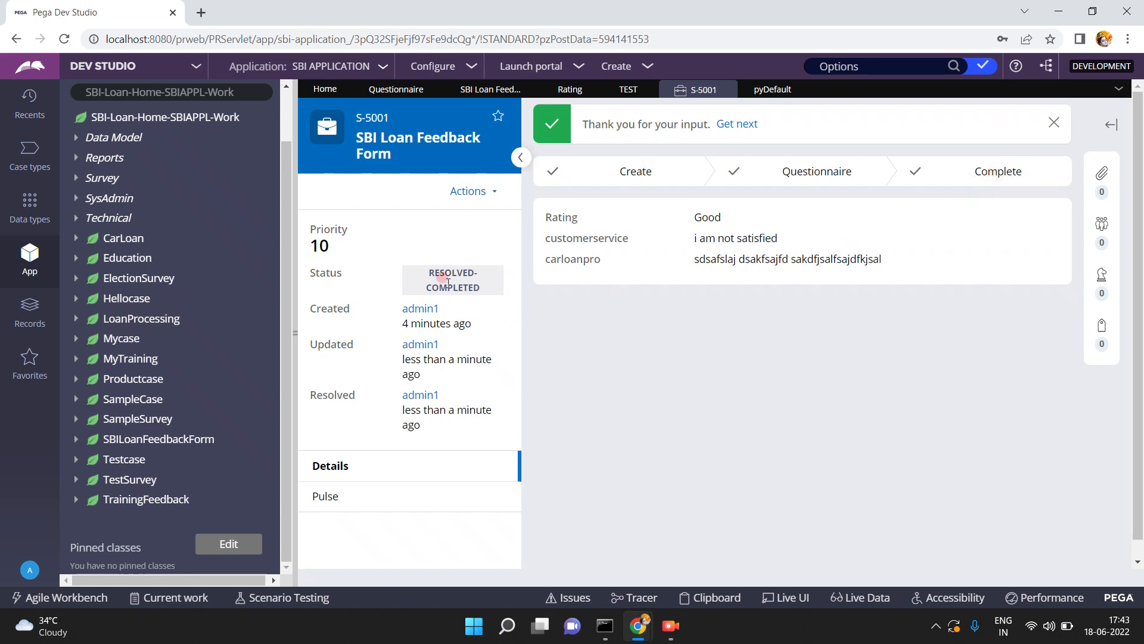
left_click(774, 89)
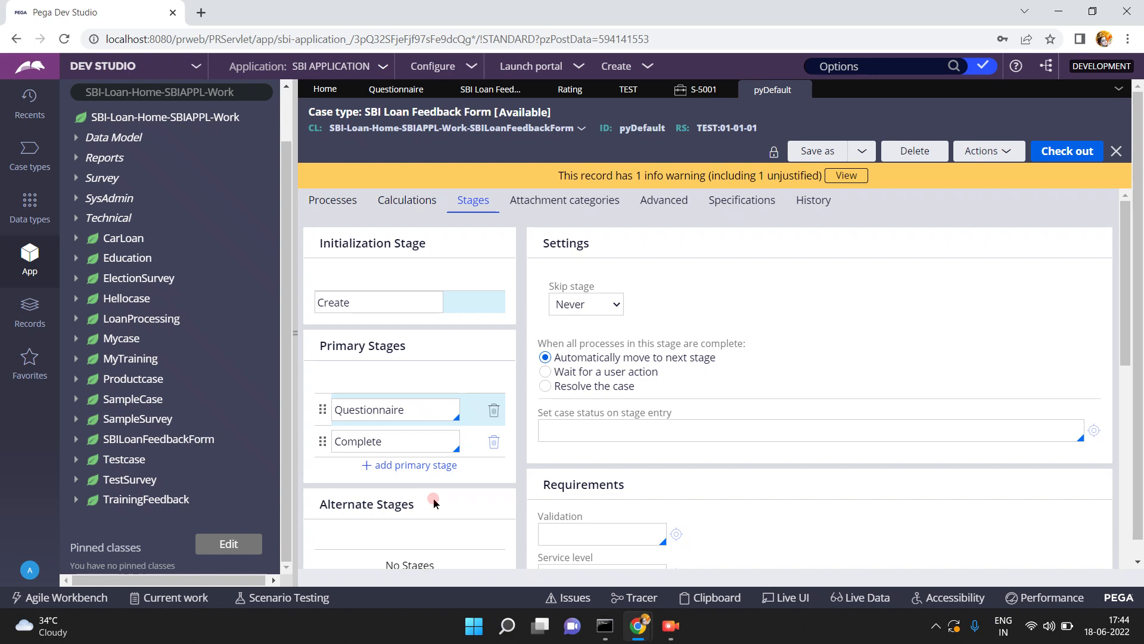
Open the Clipboard, switch to the S-5001 thread and display its pyWorkPage.
left_click(702, 598)
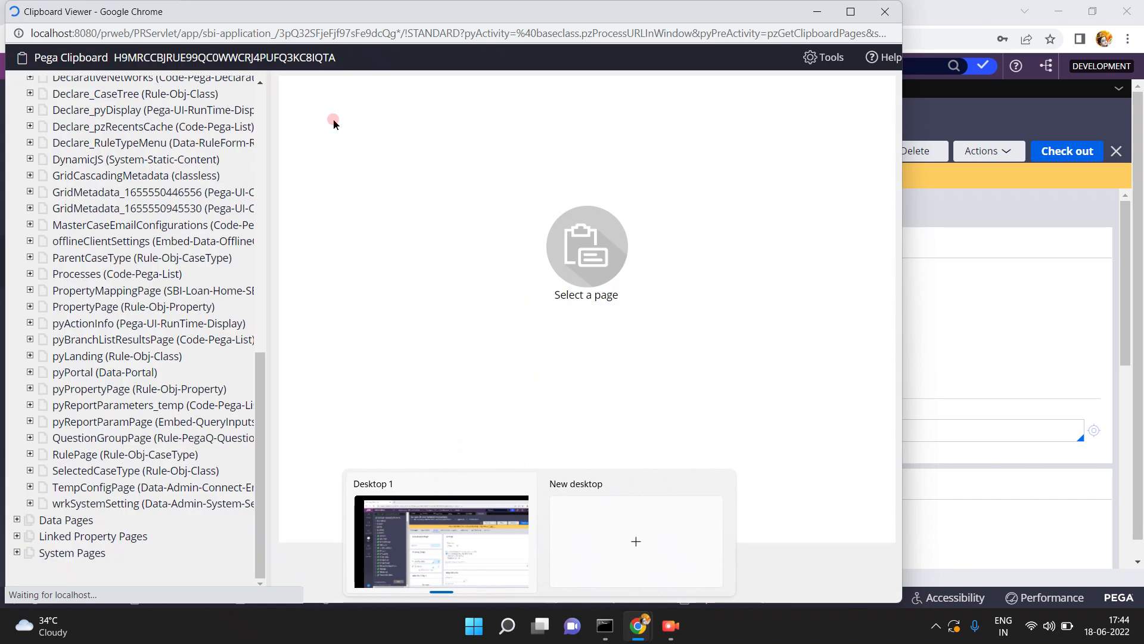
left_click(260, 97)
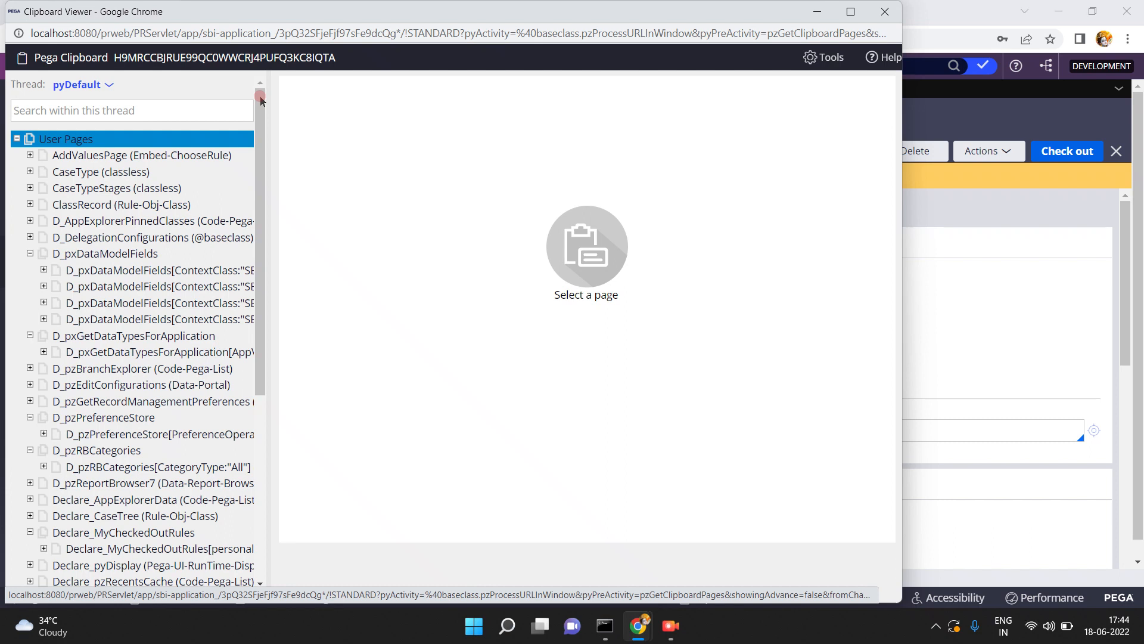
left_click(109, 87)
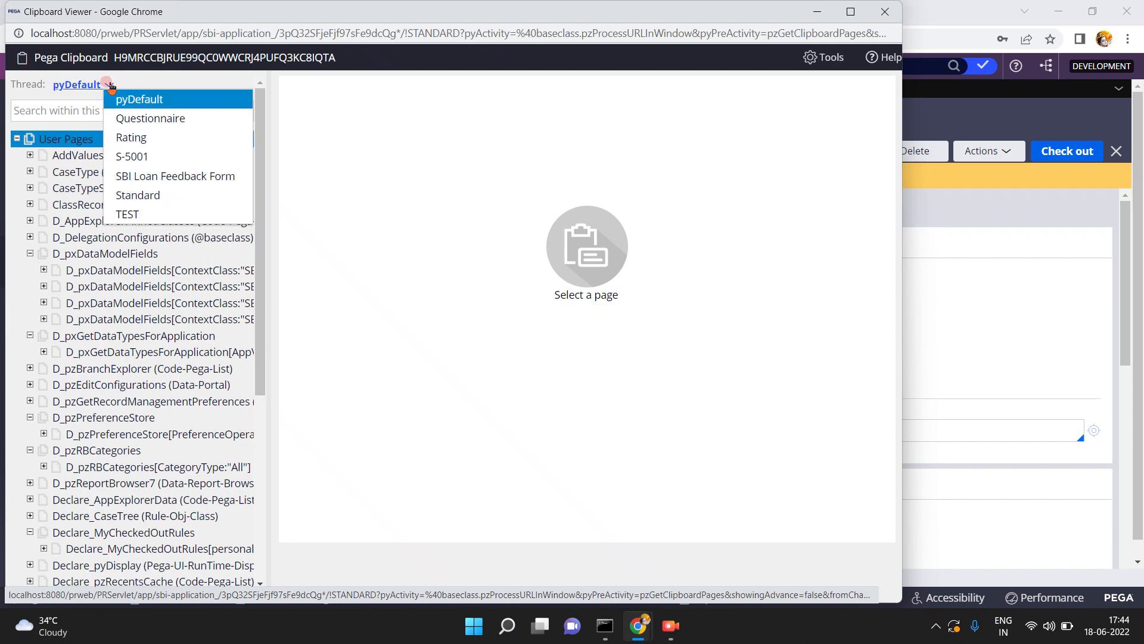
left_click(124, 155)
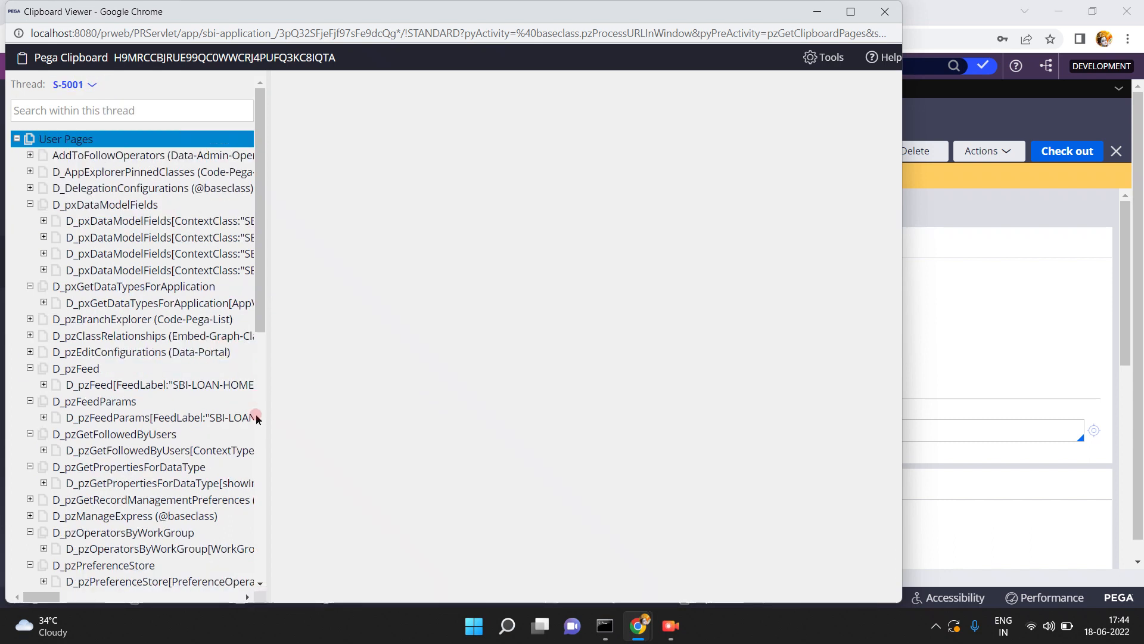
left_click(259, 438)
left_click(140, 490)
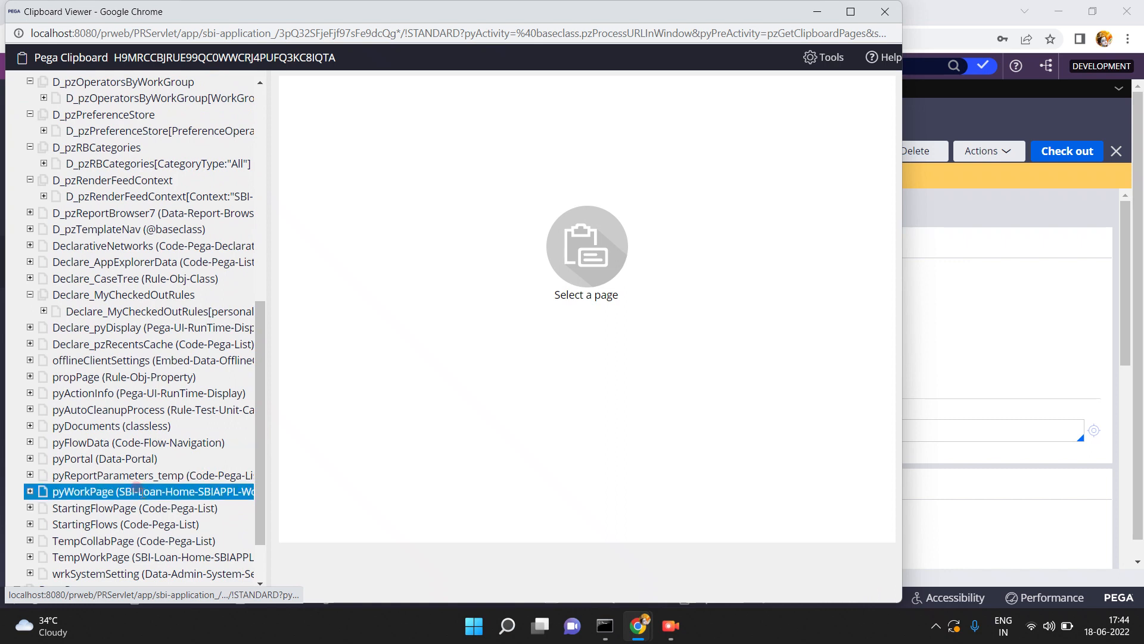
left_click(140, 493)
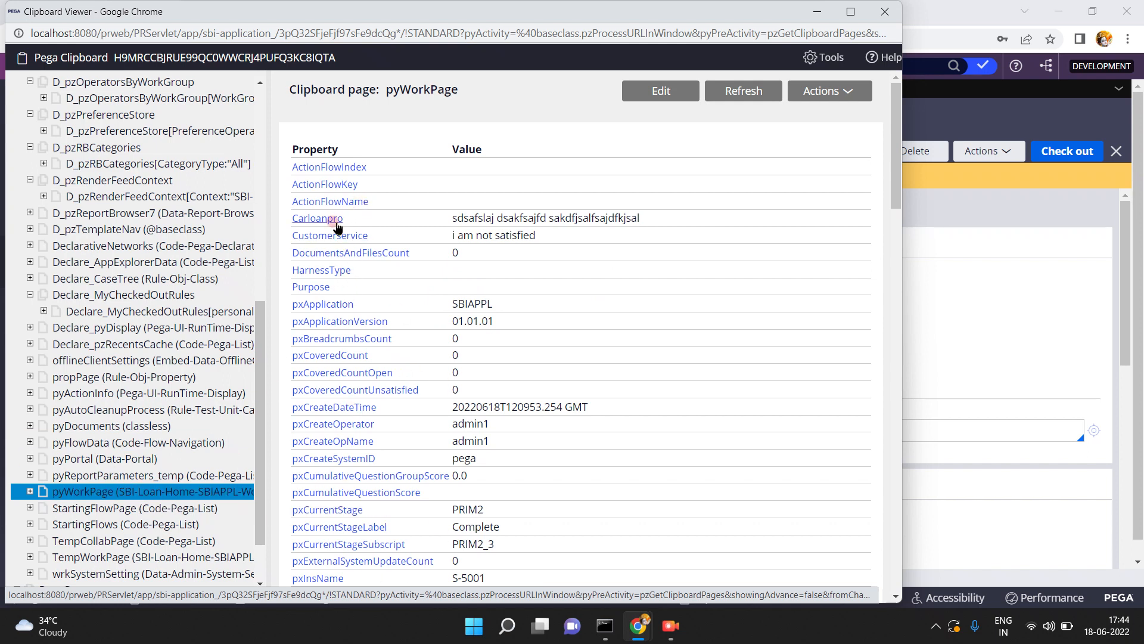
Examine the answer properties of pyWorkPage, including Carloanpro, Customerservice and Rating.
left_click(345, 238)
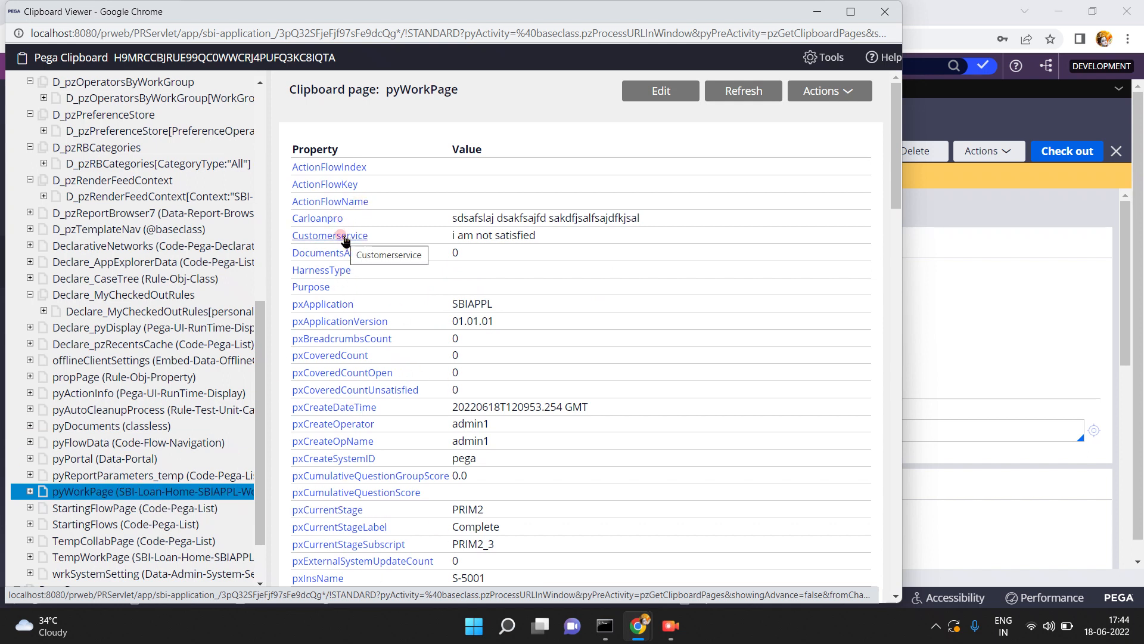
left_click(556, 457)
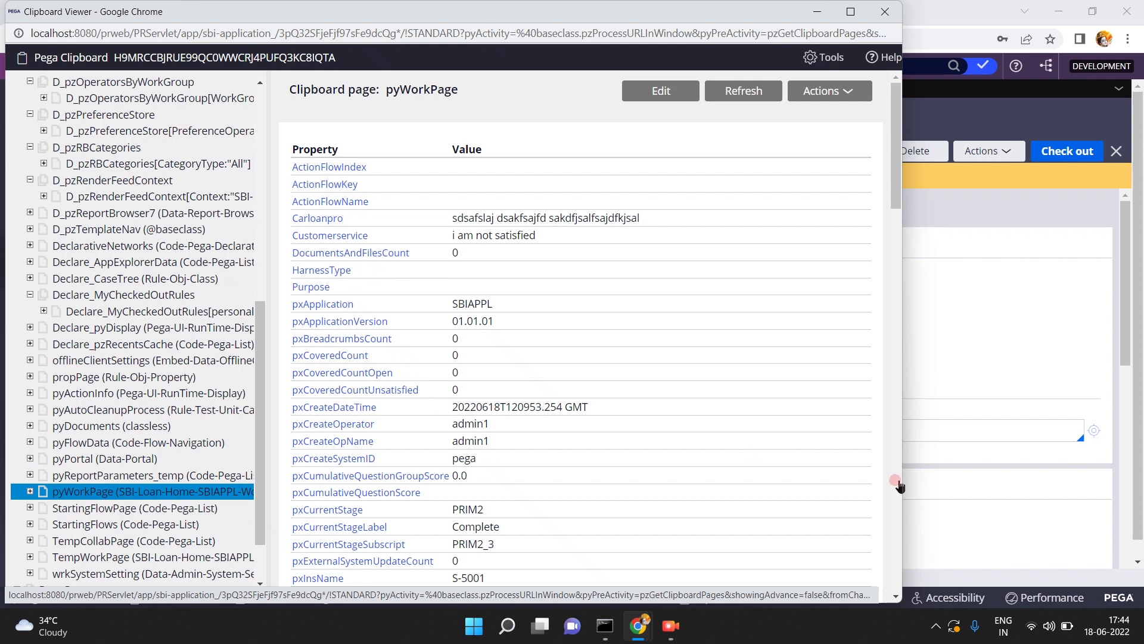
left_click(895, 527)
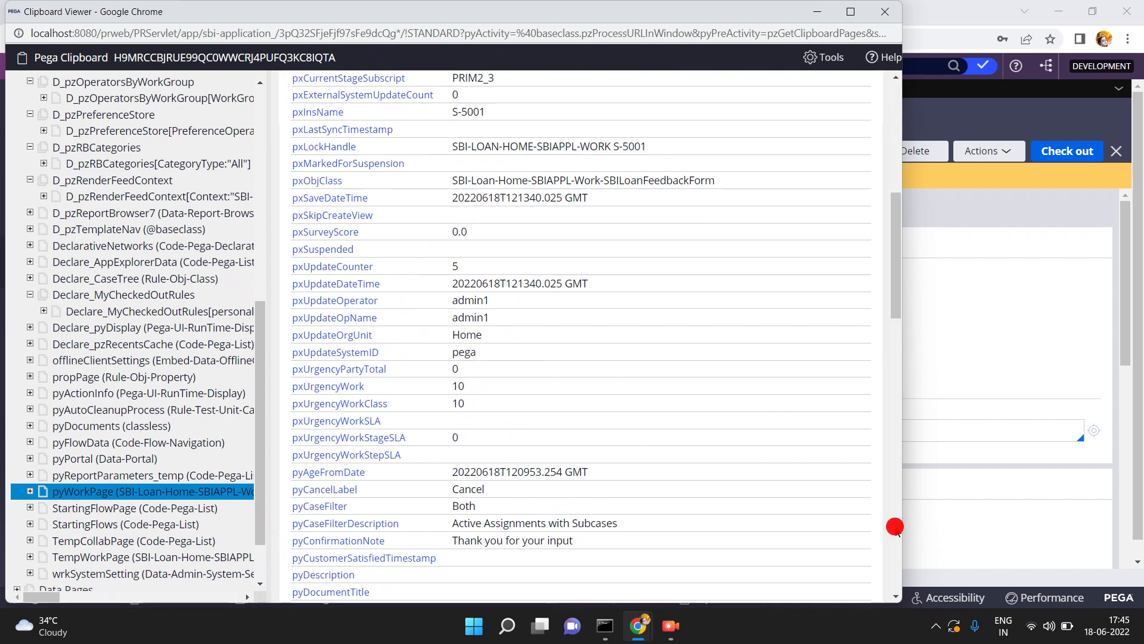
left_click(897, 556)
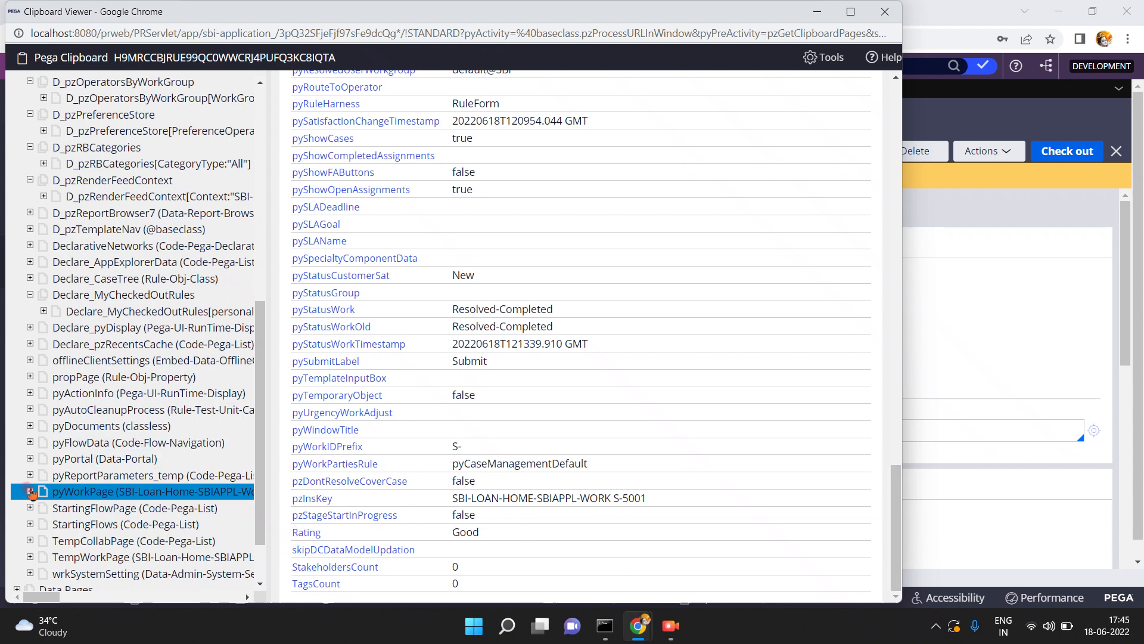
Expand pyWorkPage in the clipboard tree and look through its embedded pages down to pyWorkParty.
left_click(30, 491)
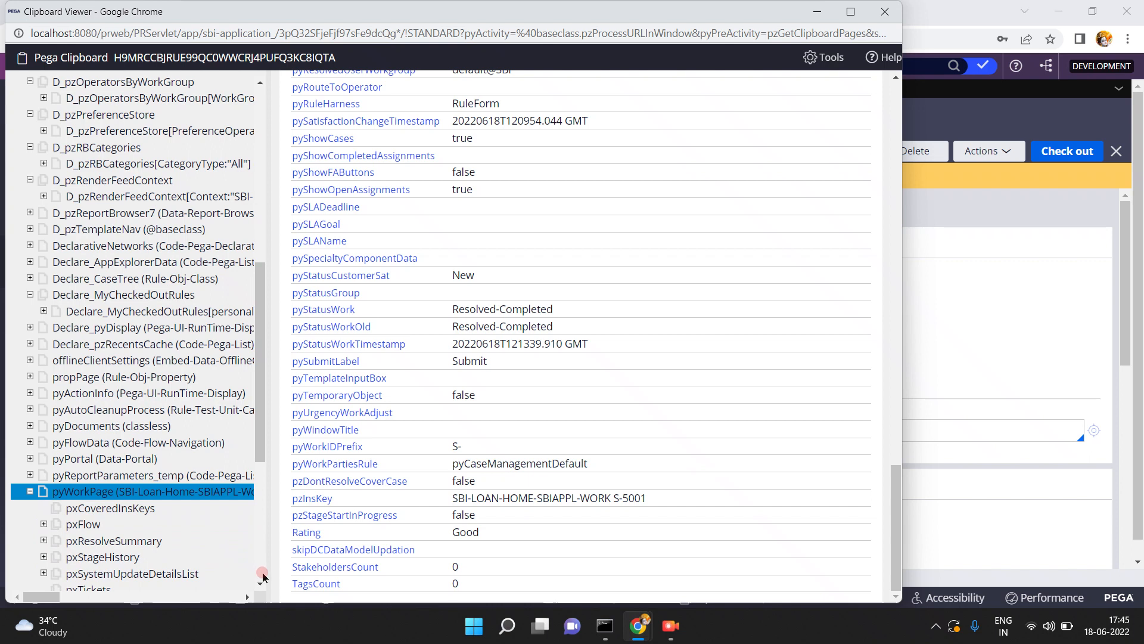
left_click(261, 585)
left_click(261, 585)
left_click(261, 584)
left_click(261, 584)
left_click(261, 584)
left_click(261, 585)
left_click(261, 585)
left_click(261, 585)
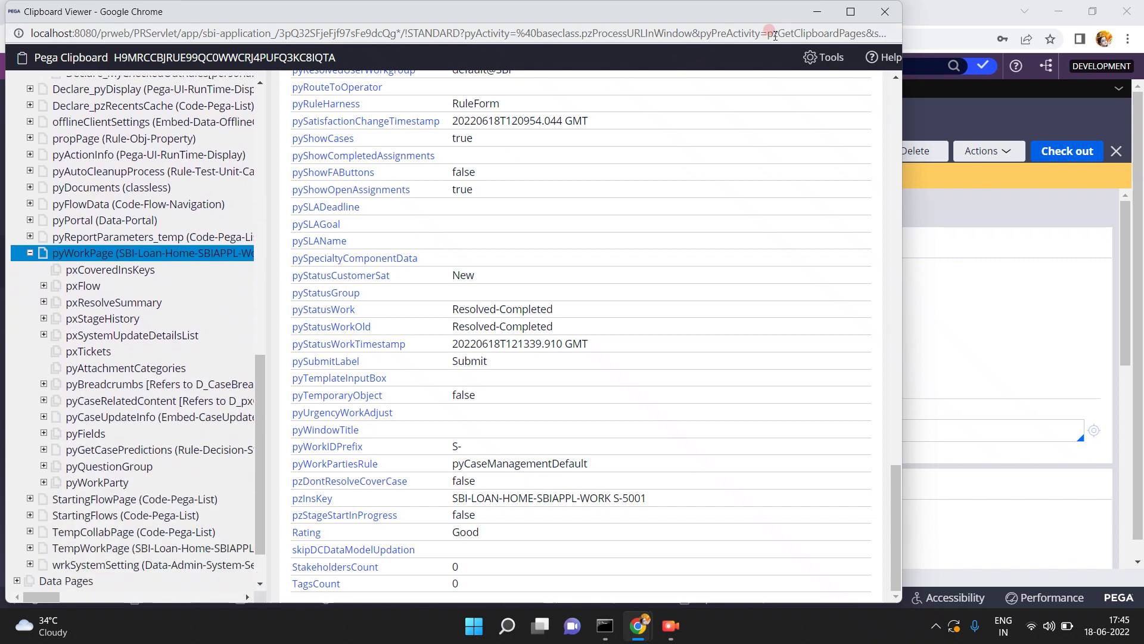
Review the answers shown in case S-5001 and return to the Clipboard Viewer.
left_click(817, 11)
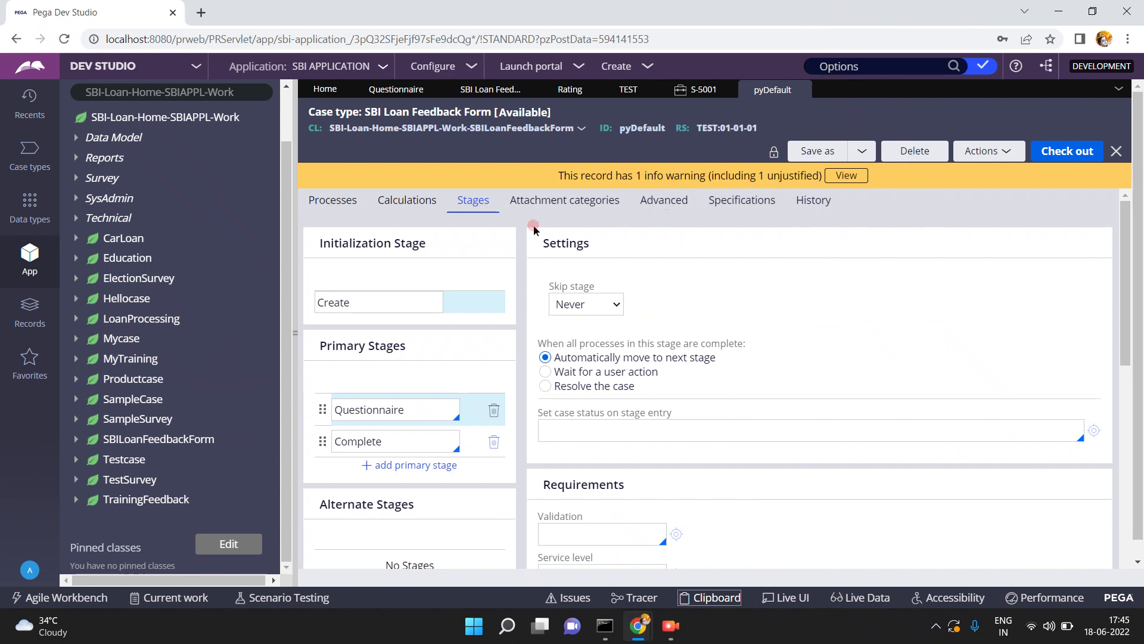
left_click(708, 91)
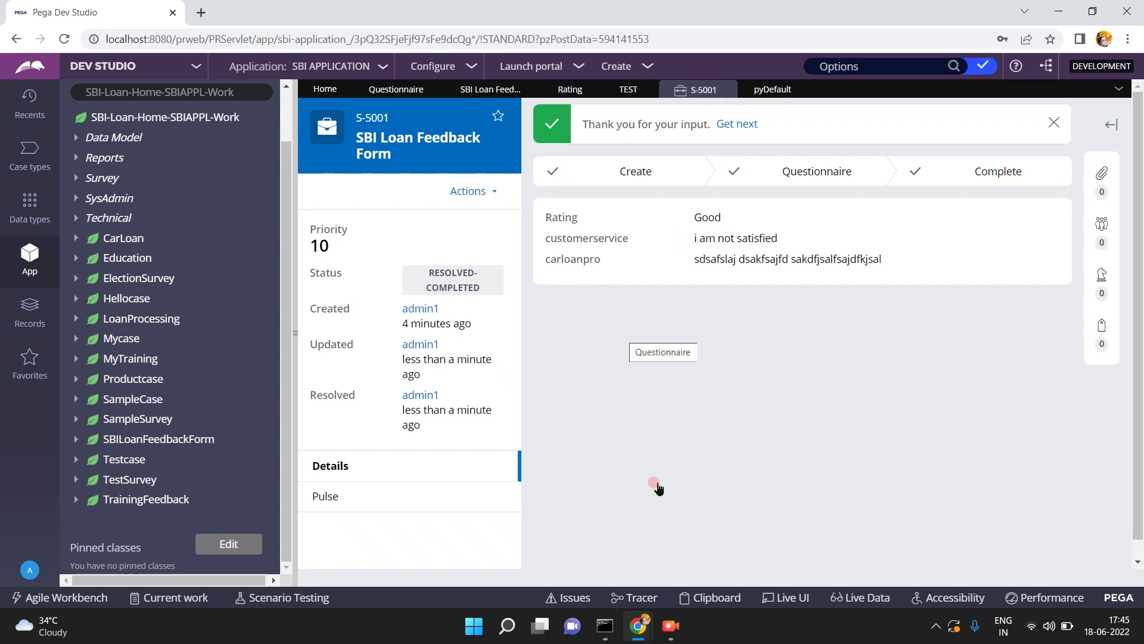
left_click(643, 626)
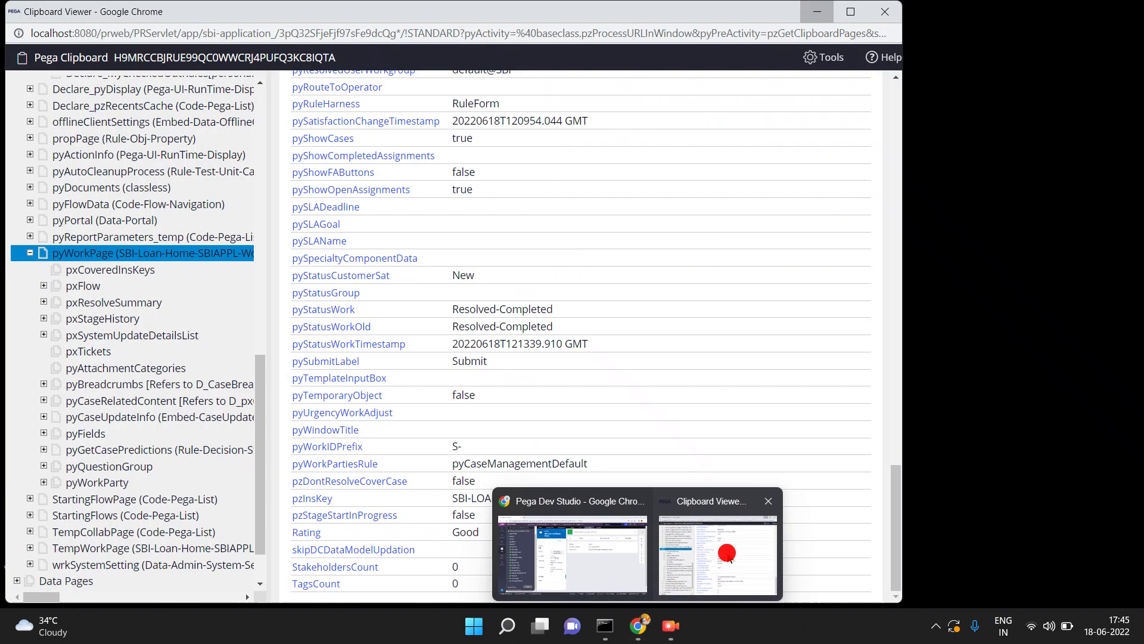
left_click(709, 546)
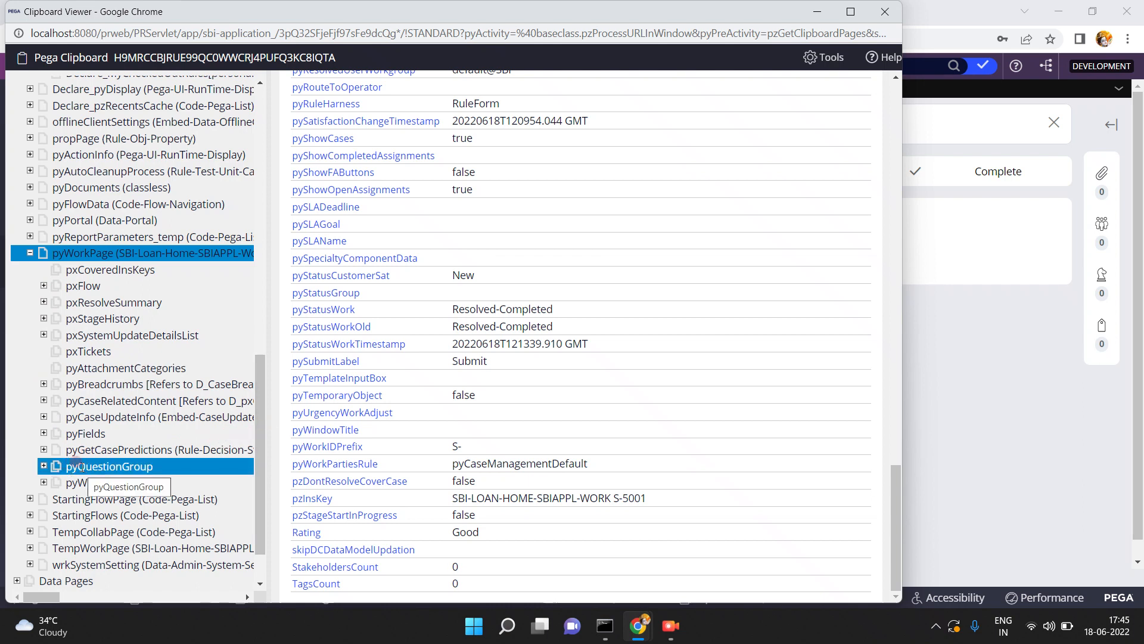
Expand pyQuestionGroup, widen the clipboard tree and view the QP_2 and QP_3 question group pages.
left_click(42, 466)
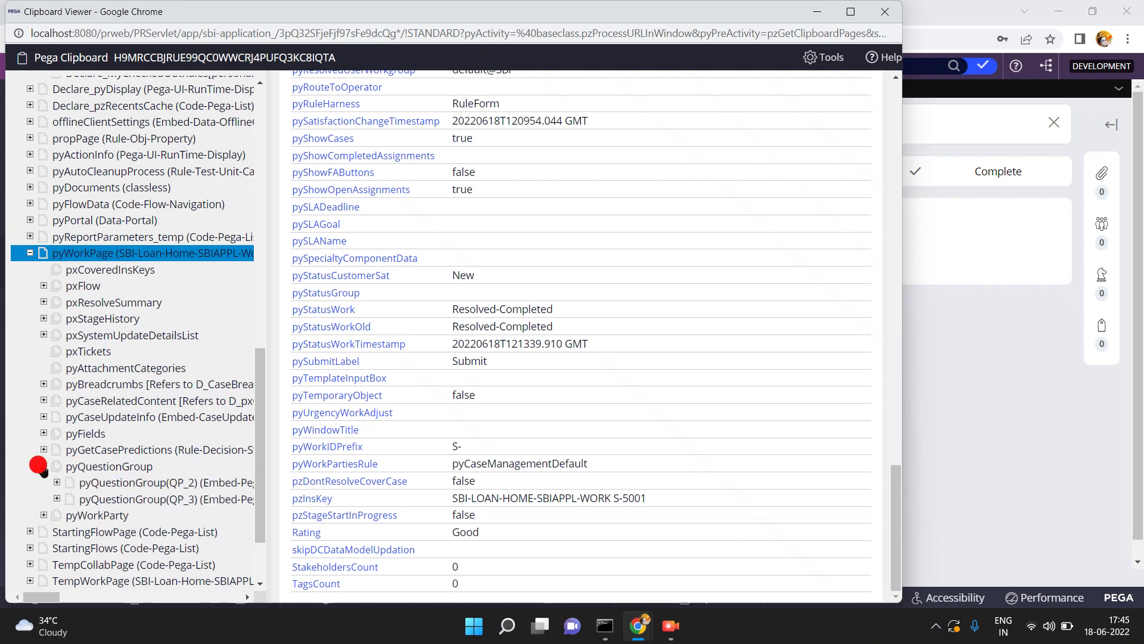
left_click(177, 499)
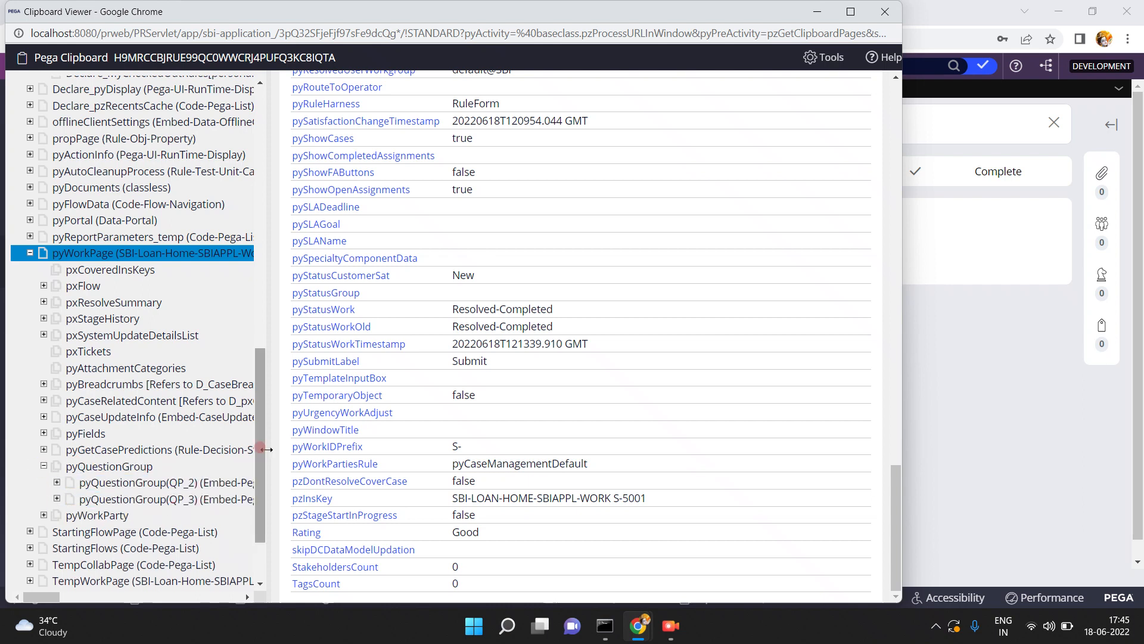
left_click_drag(263, 448, 359, 449)
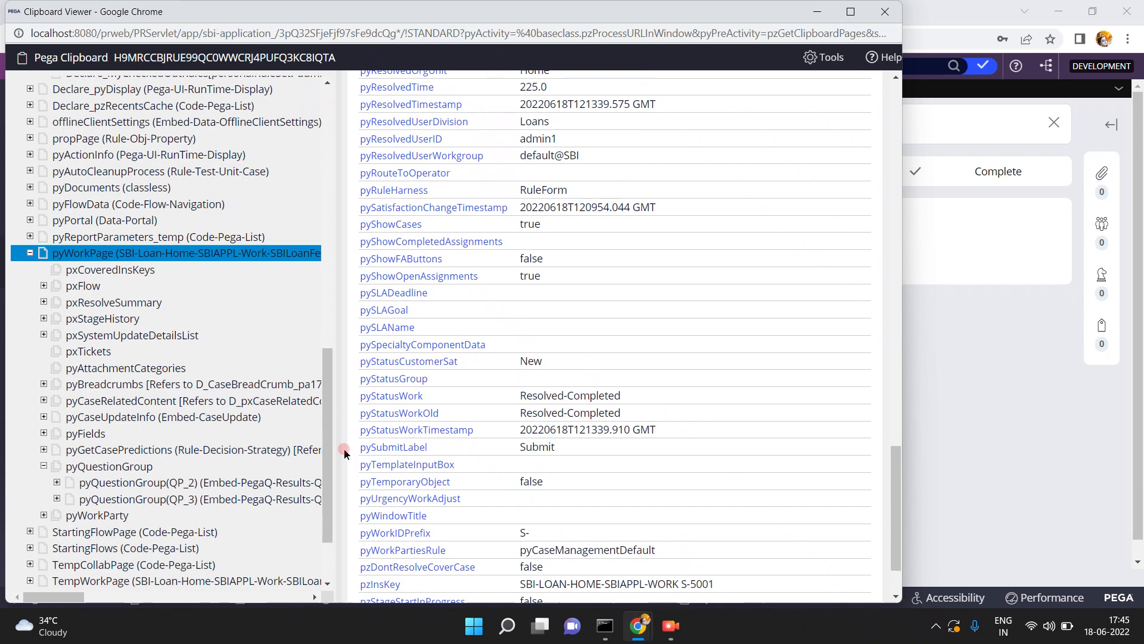
left_click(144, 481)
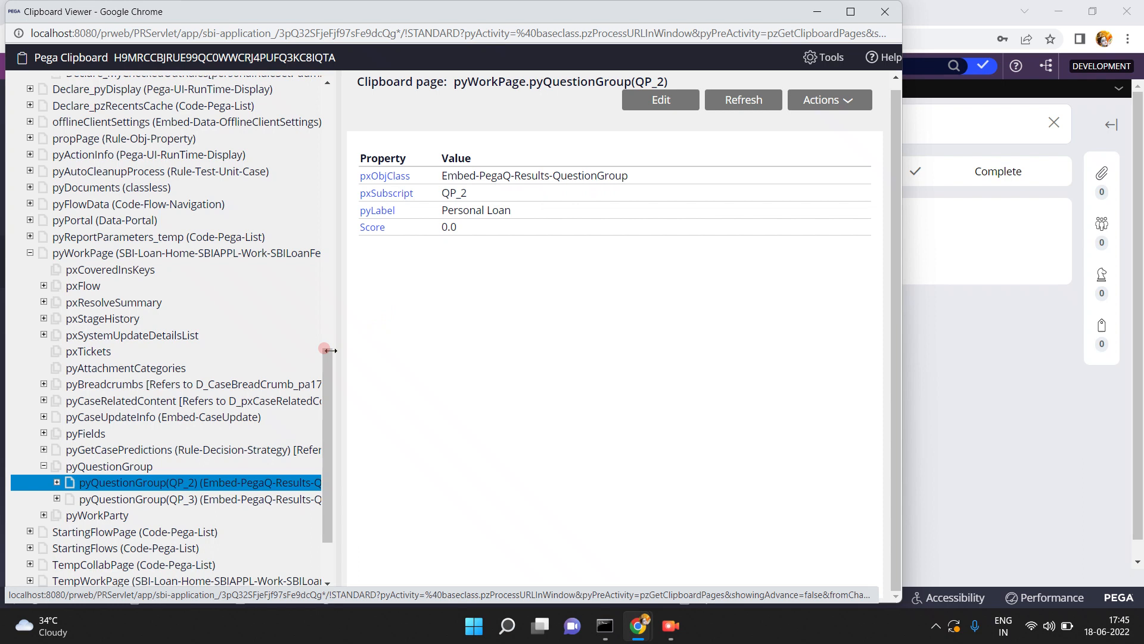
left_click(195, 500)
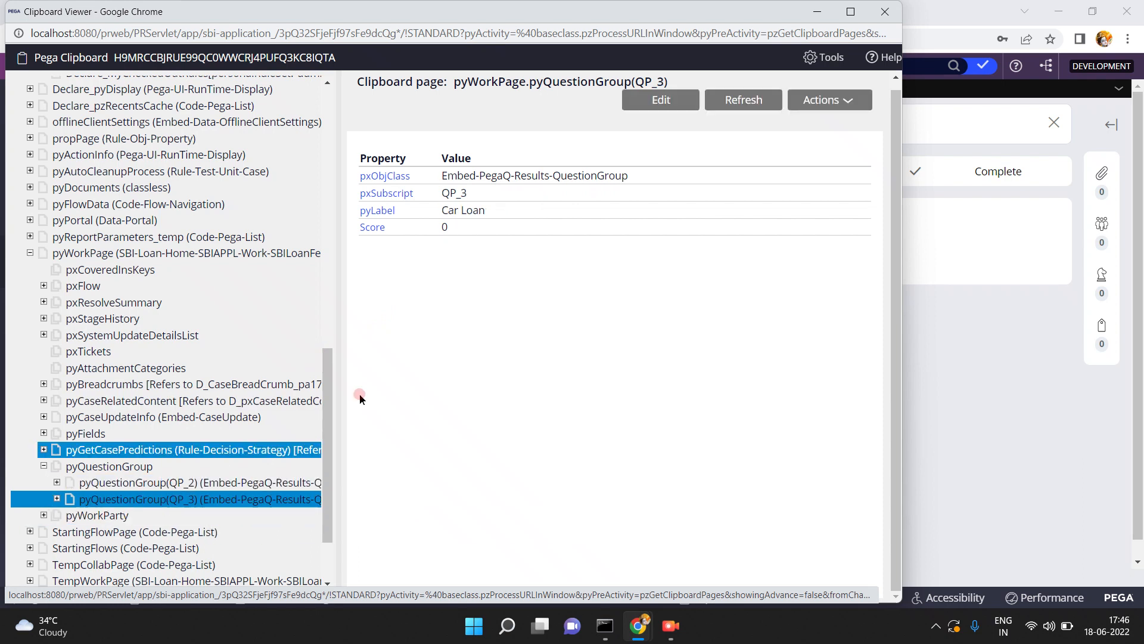
Expand the pyQuestion list of question group QP_2 and compare the properties of QUESTION_2 and QUESTION_3.
left_click(58, 482)
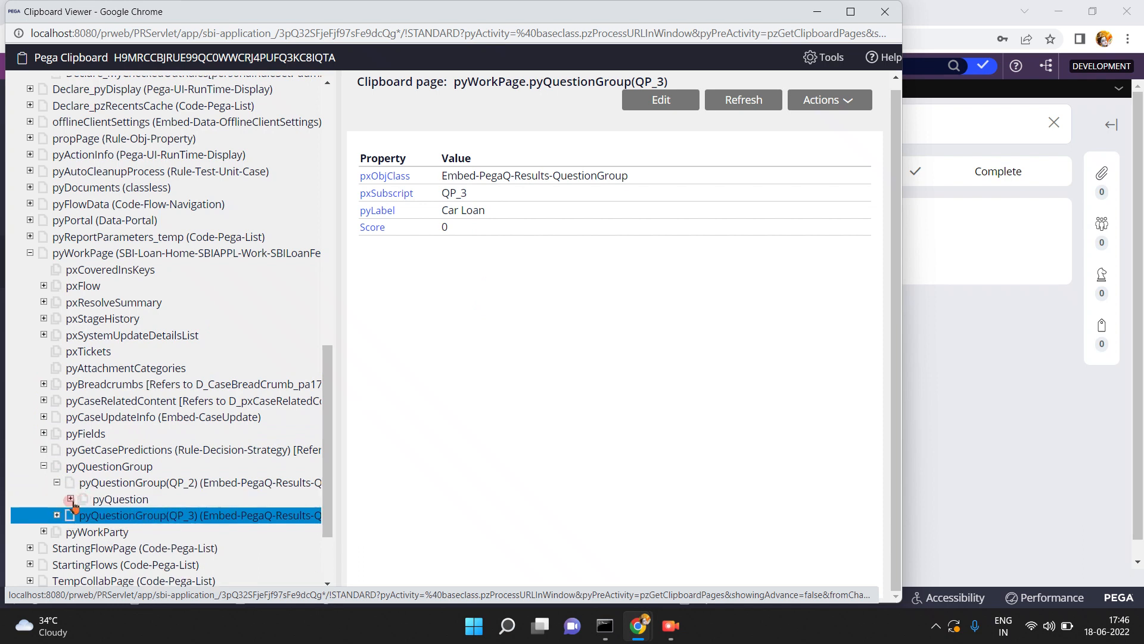
left_click(70, 499)
left_click(144, 514)
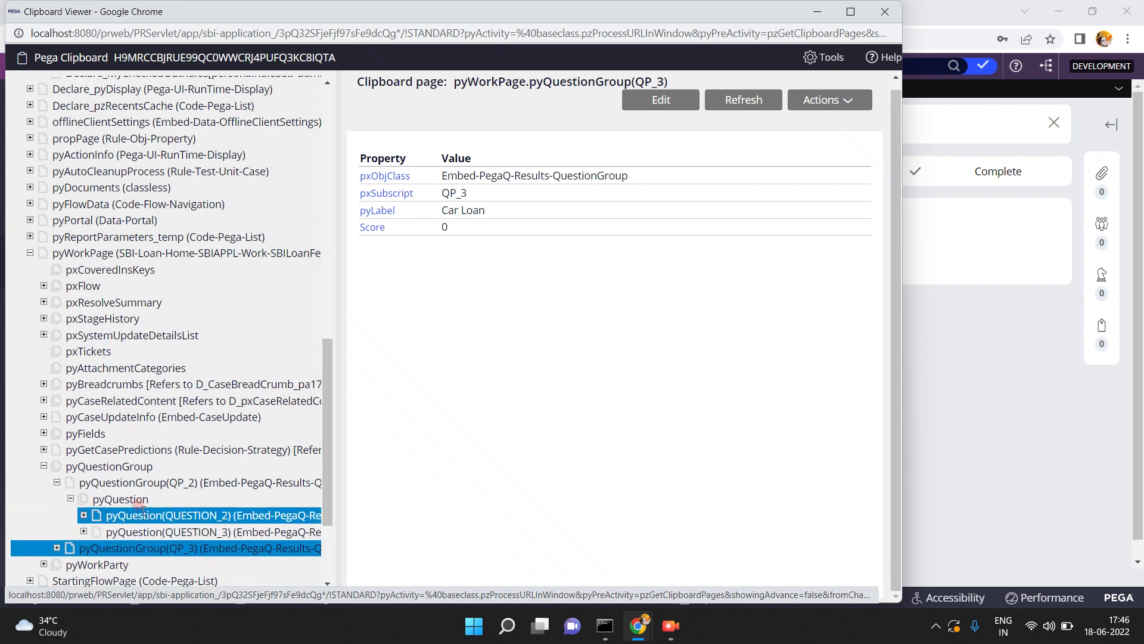
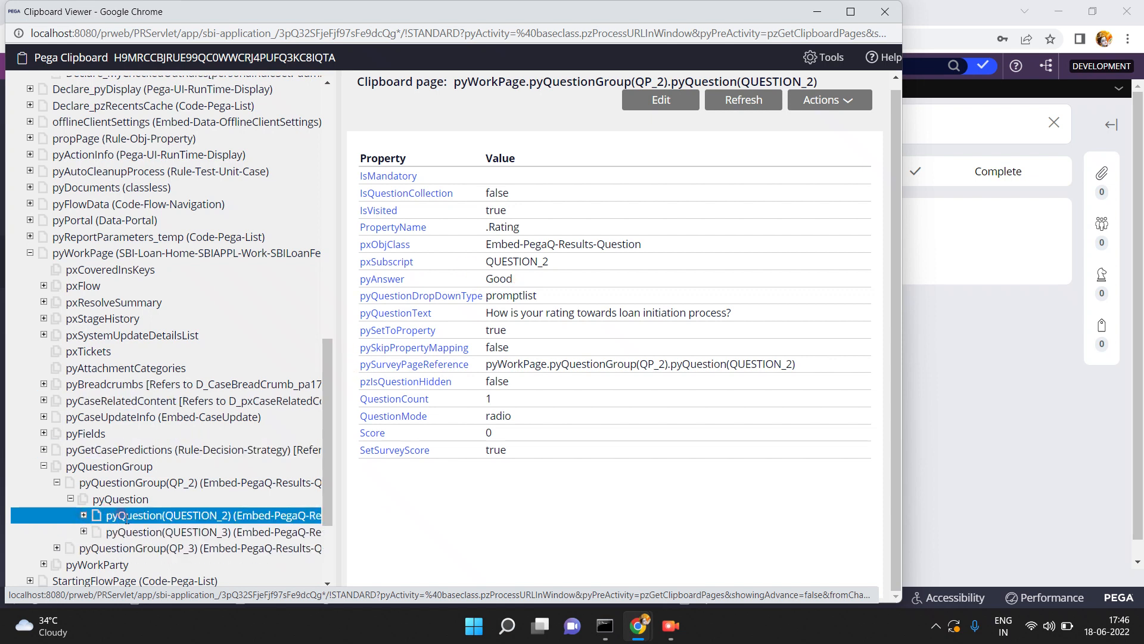
left_click(84, 515)
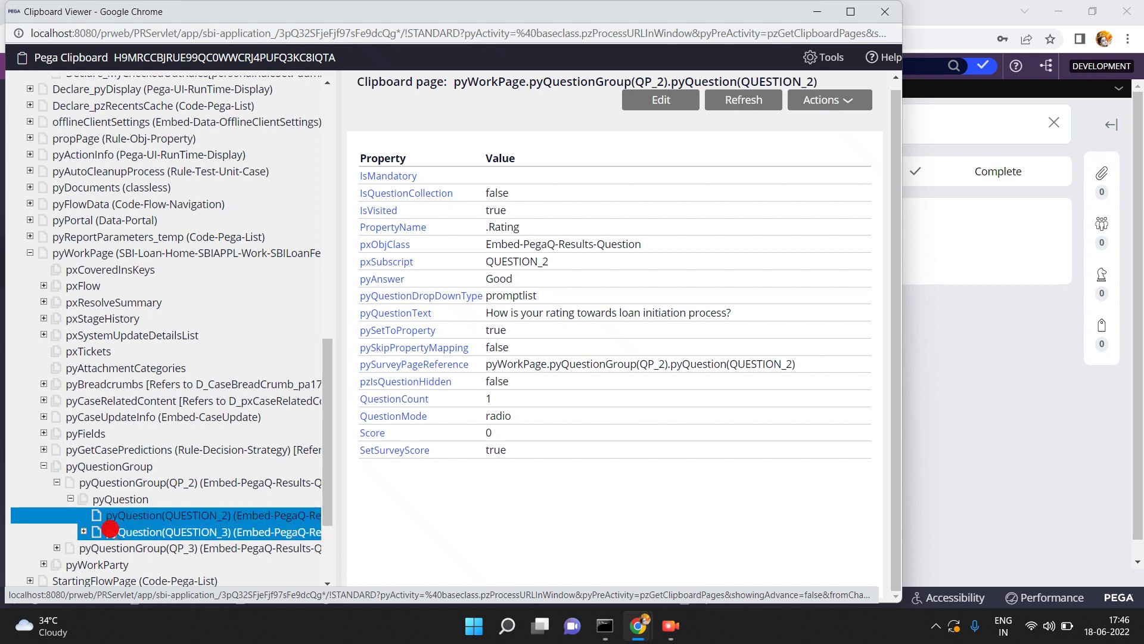
left_click(109, 528)
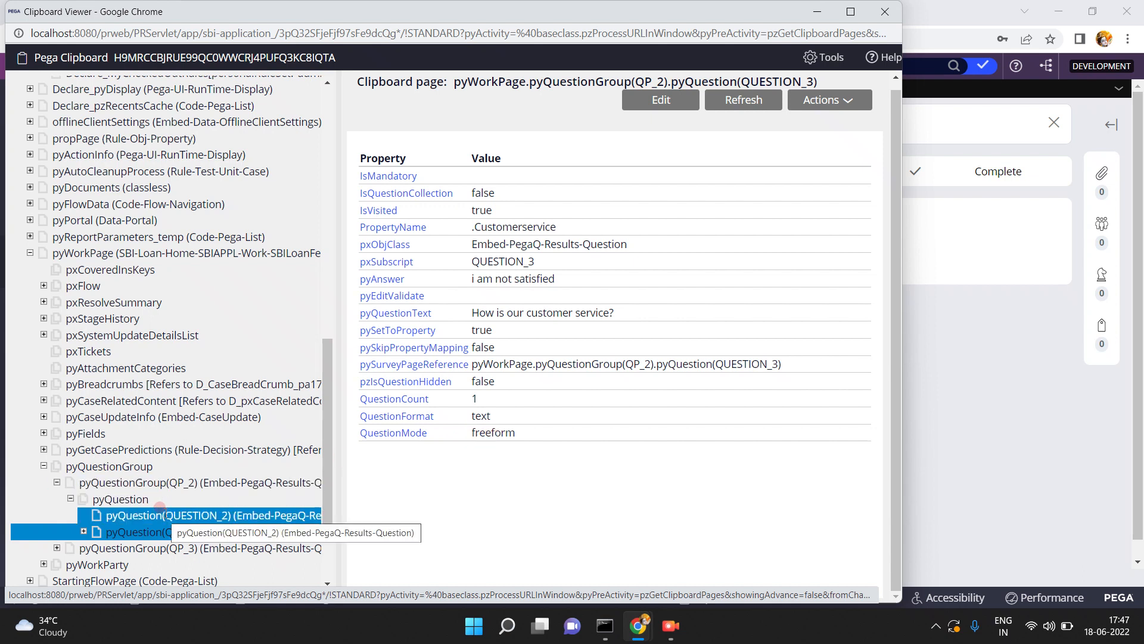
left_click(161, 514)
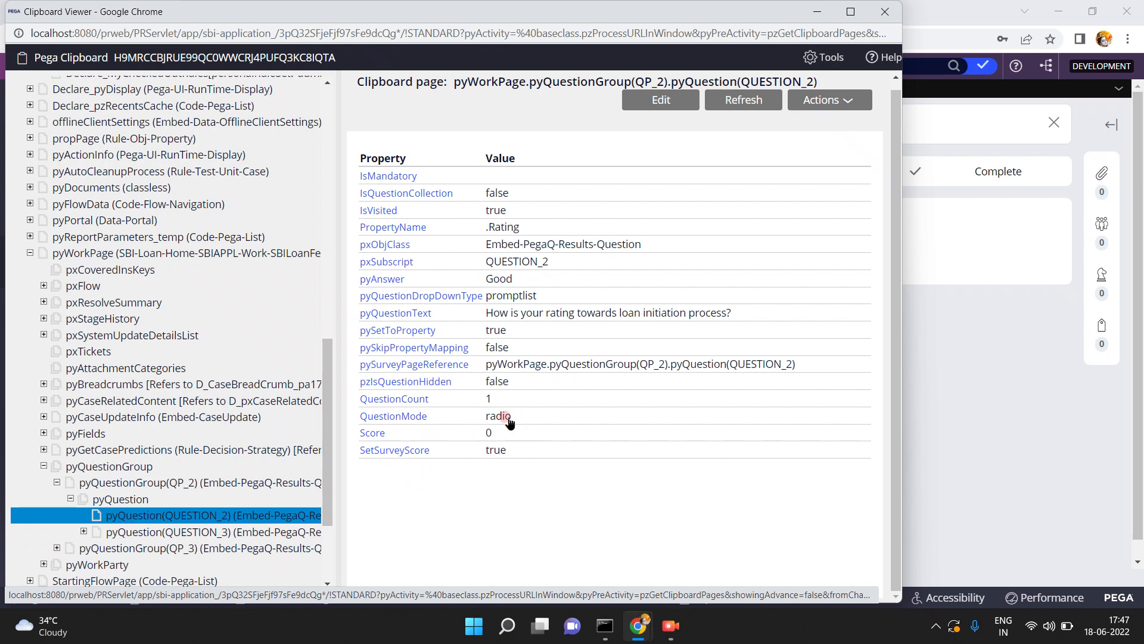
left_click(223, 532)
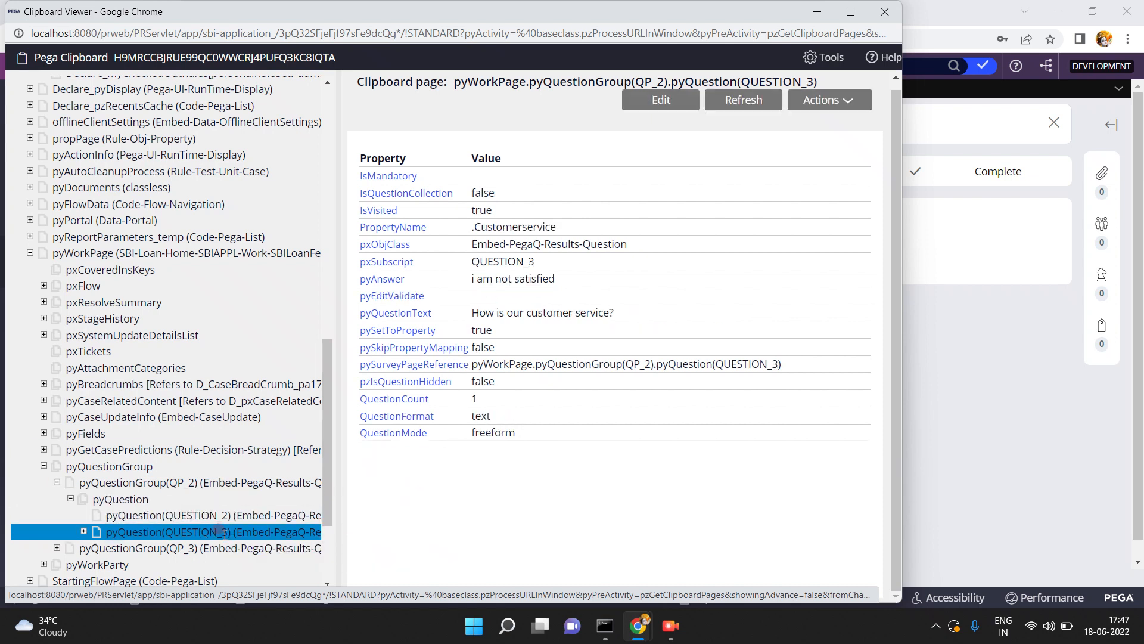
left_click(84, 532)
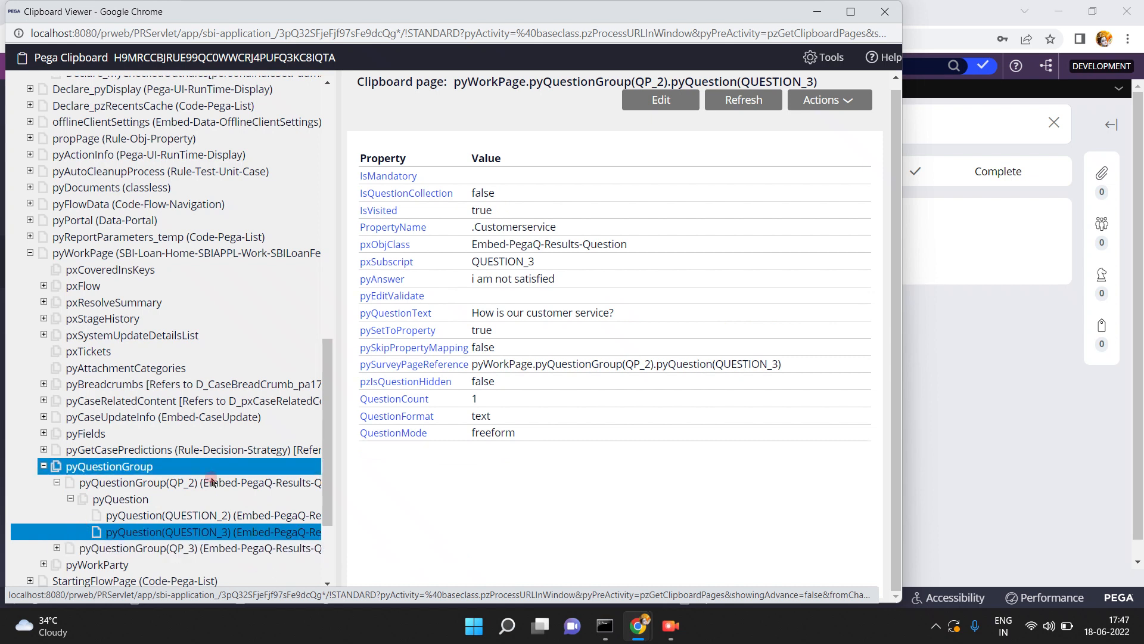
Examine QUESTION_5 and its parent question group QP_3, collapse pyWorkPage and return to case S-5001 in Dev Studio.
left_click(329, 559)
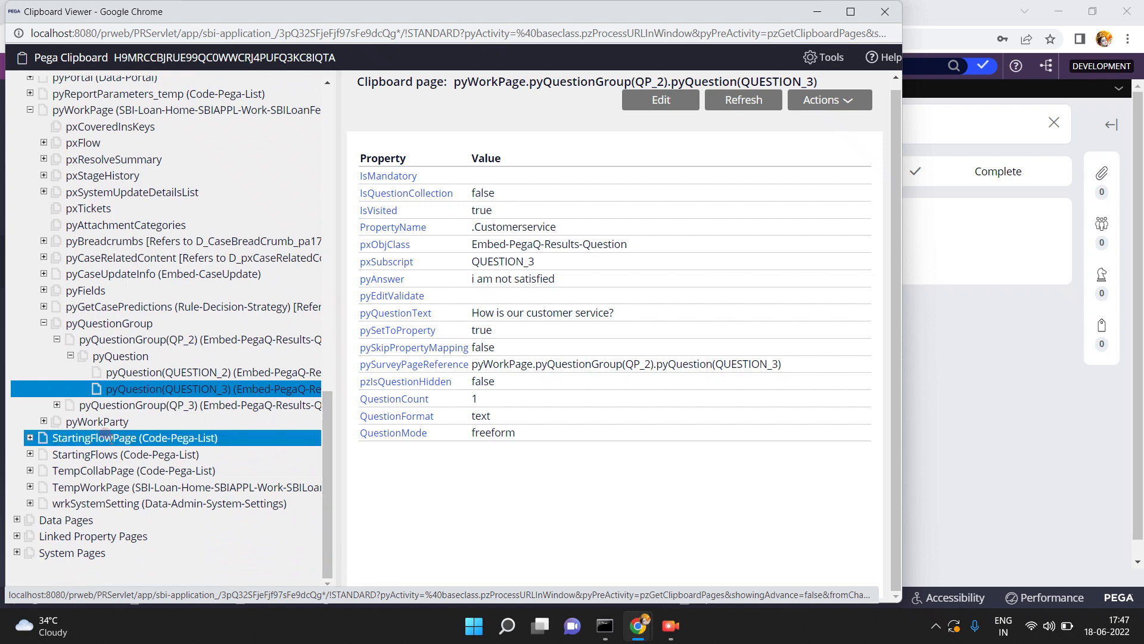
left_click(56, 406)
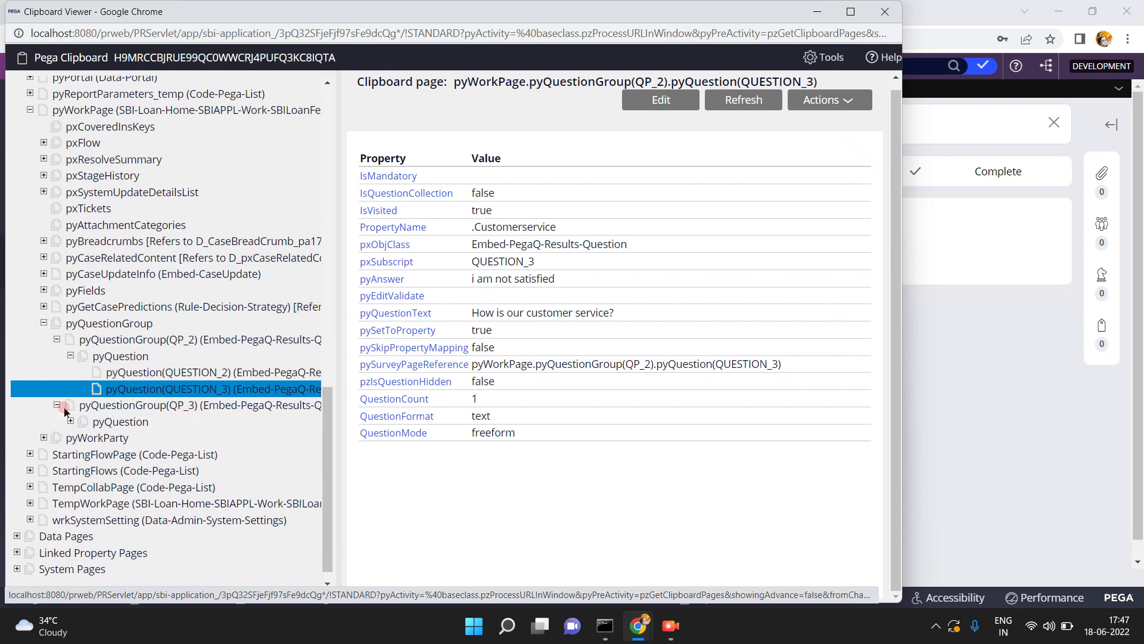
left_click(71, 421)
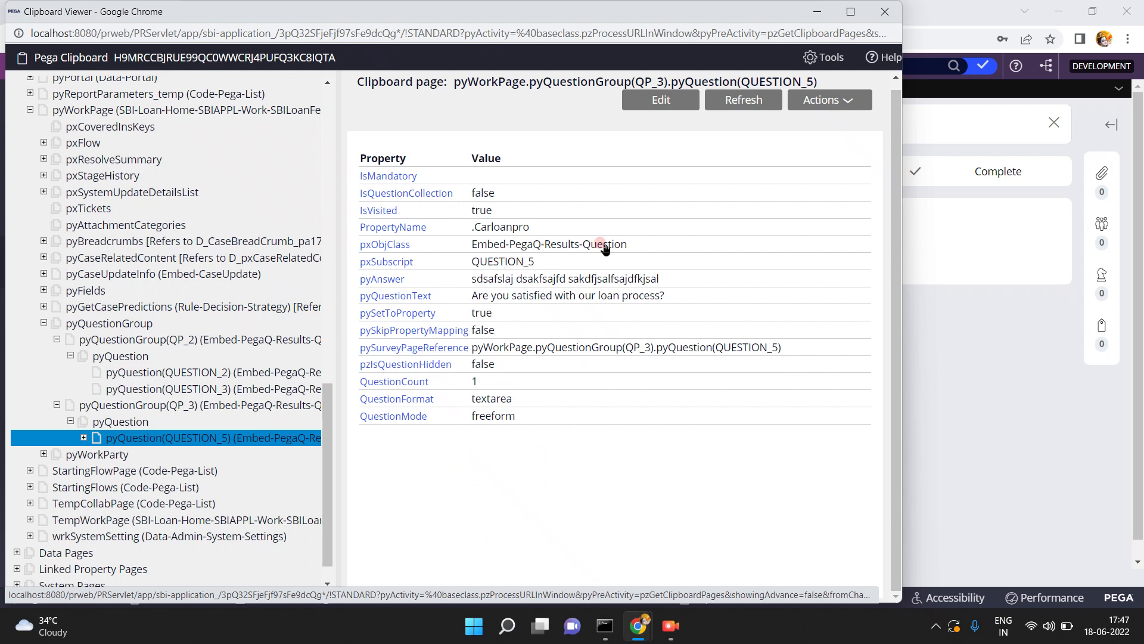
left_click(140, 406)
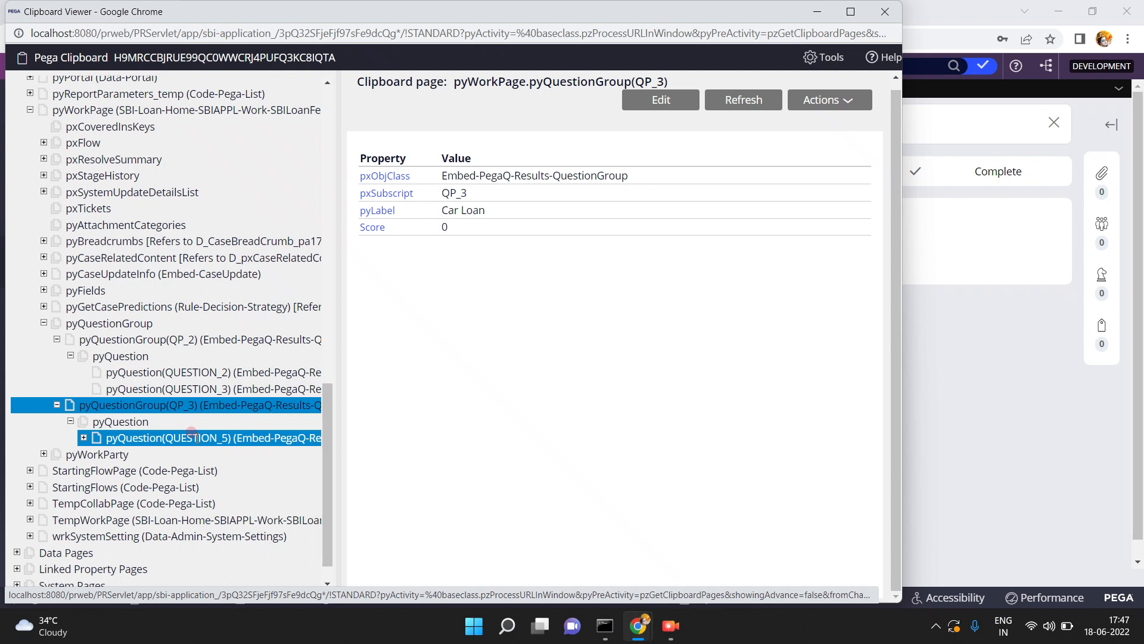
left_click(199, 440)
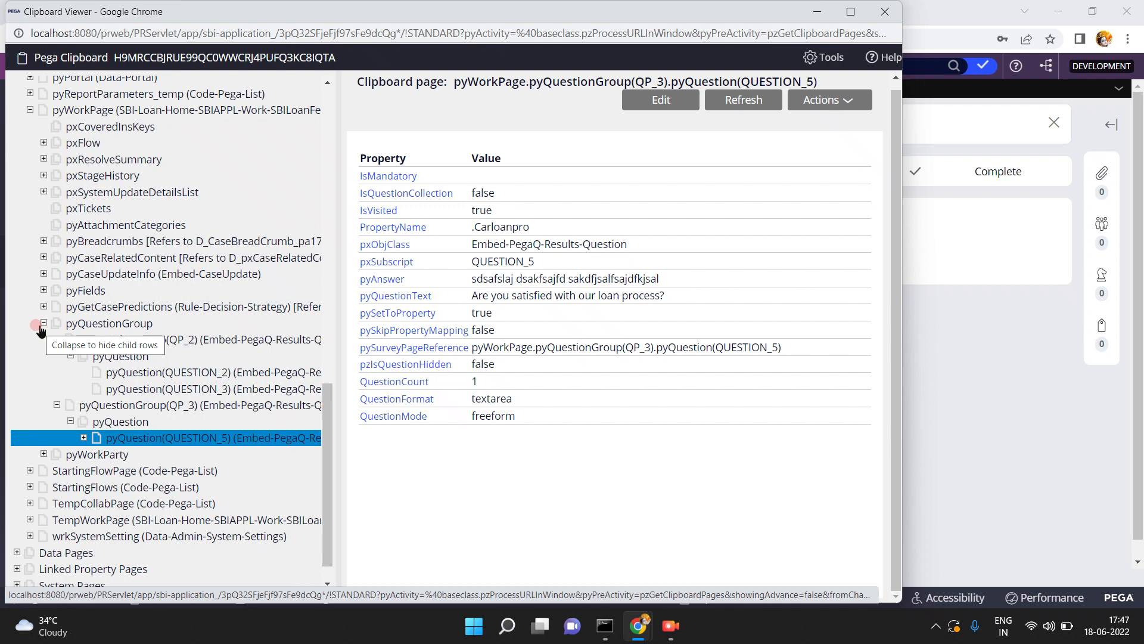
left_click(30, 110)
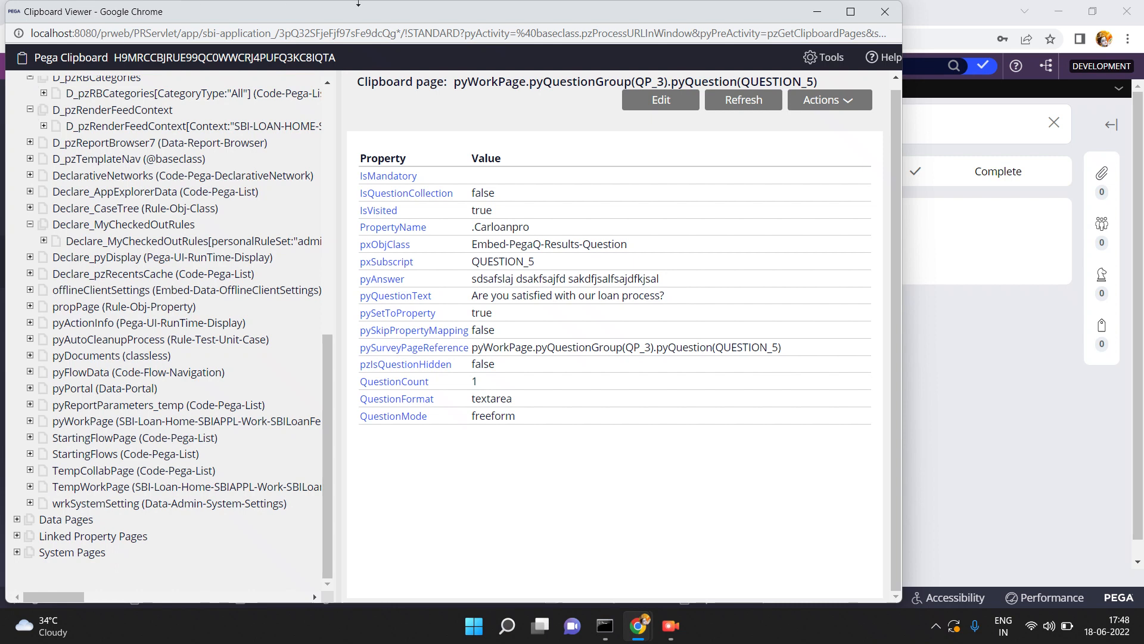
left_click(828, 13)
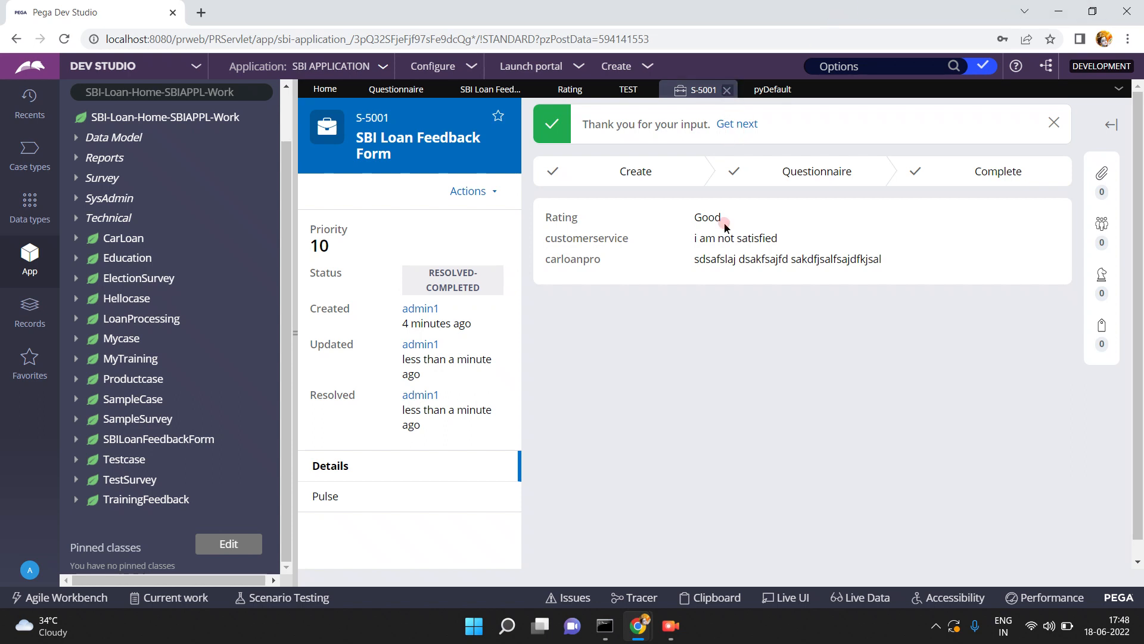
Expand the Reports category of the SBILoanFeedbackForm class and open the DataTableEditorReport report definition.
left_click(76, 438)
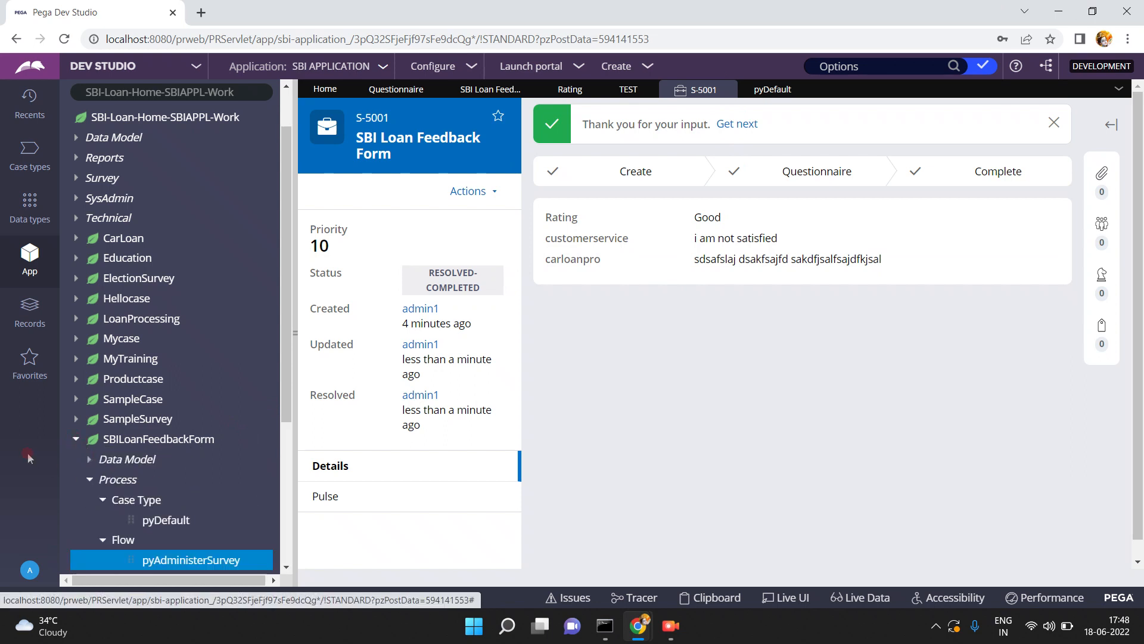
left_click(89, 479)
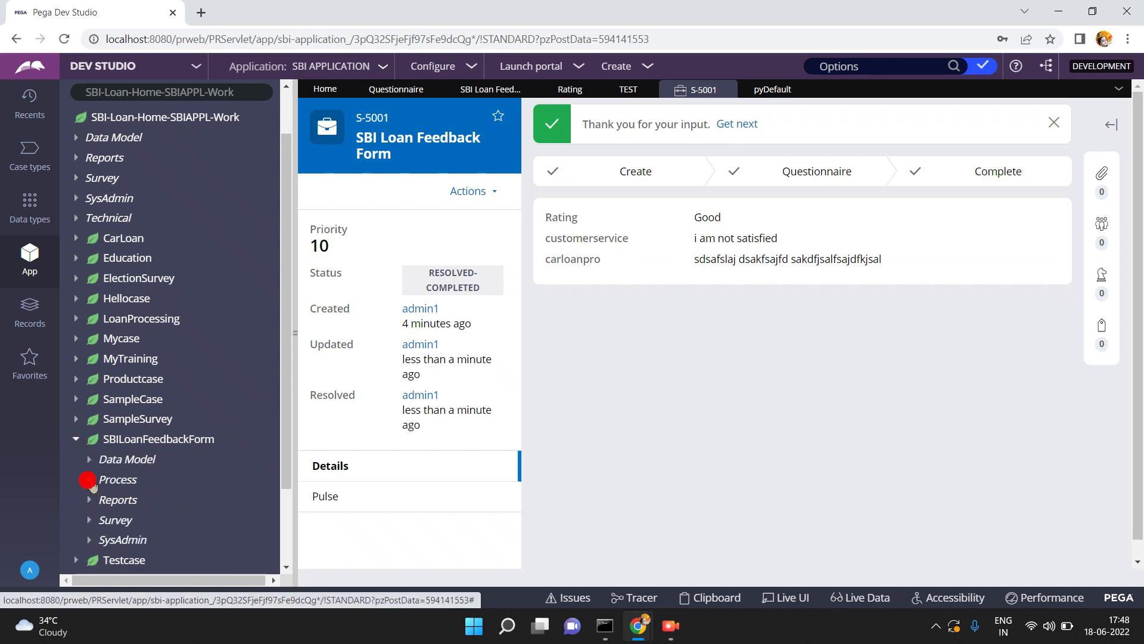
left_click(89, 500)
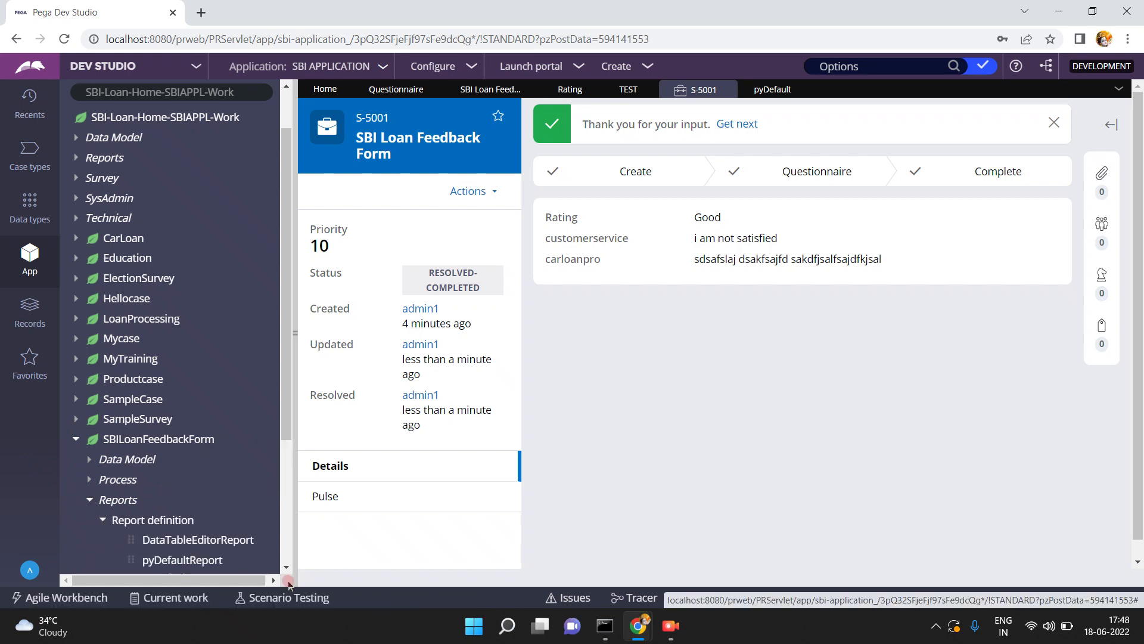
scroll(229, 464, "down", 2)
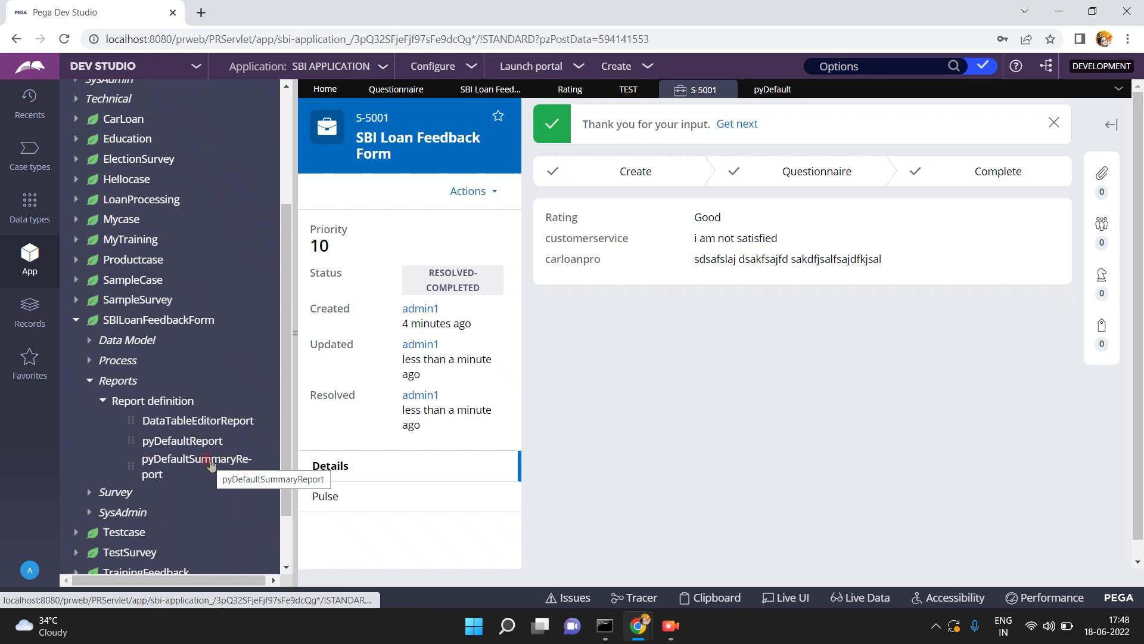
left_click(212, 415)
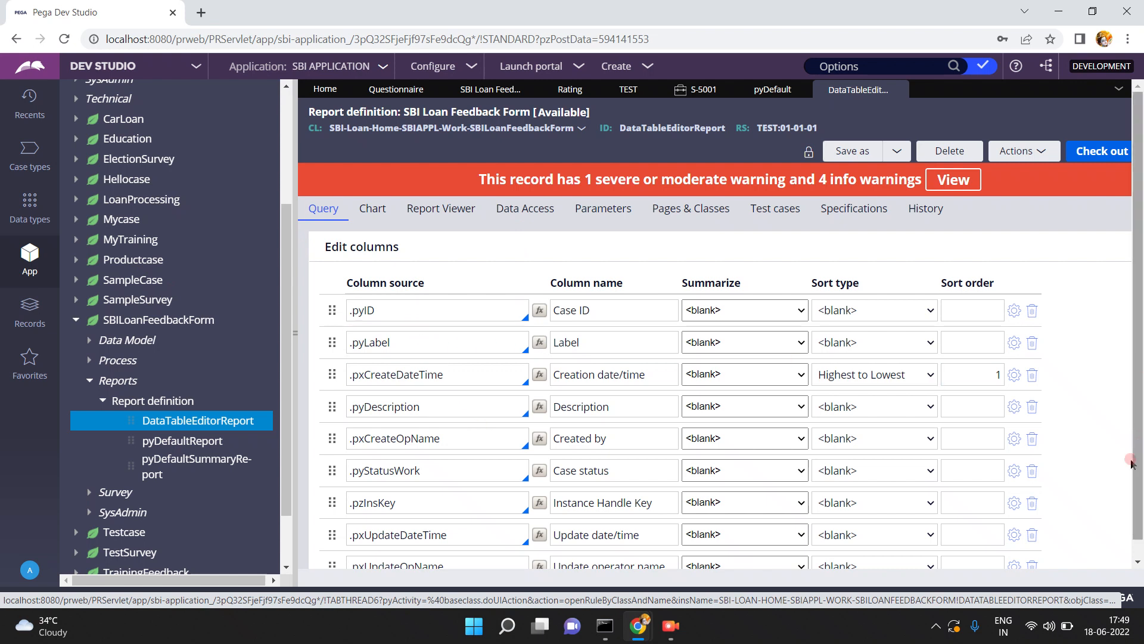
Review the columns of DataTableEditorReport, pyDefaultReport and pyDefaultSummaryReport, and view the summary report's data access settings.
left_click(1139, 557)
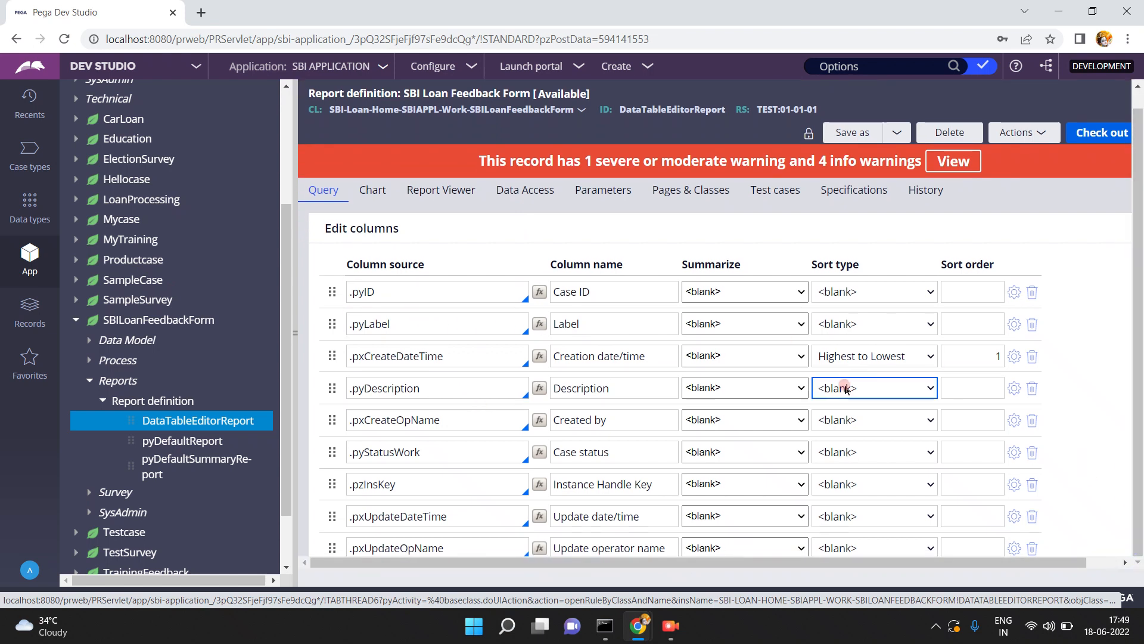
left_click(589, 454)
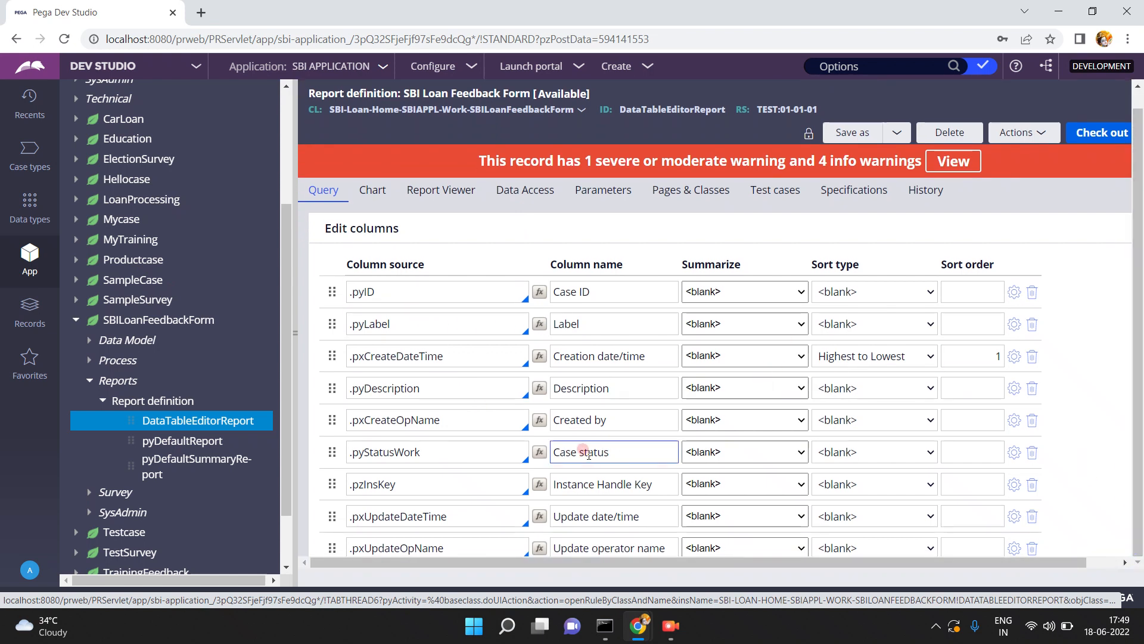
left_click(166, 442)
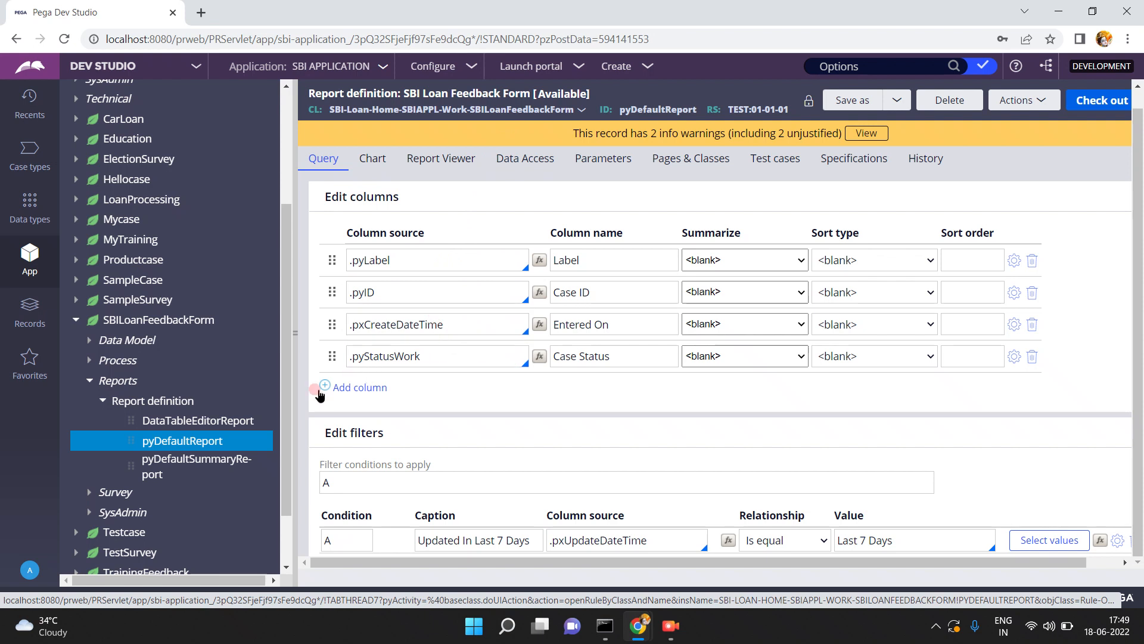
left_click(206, 464)
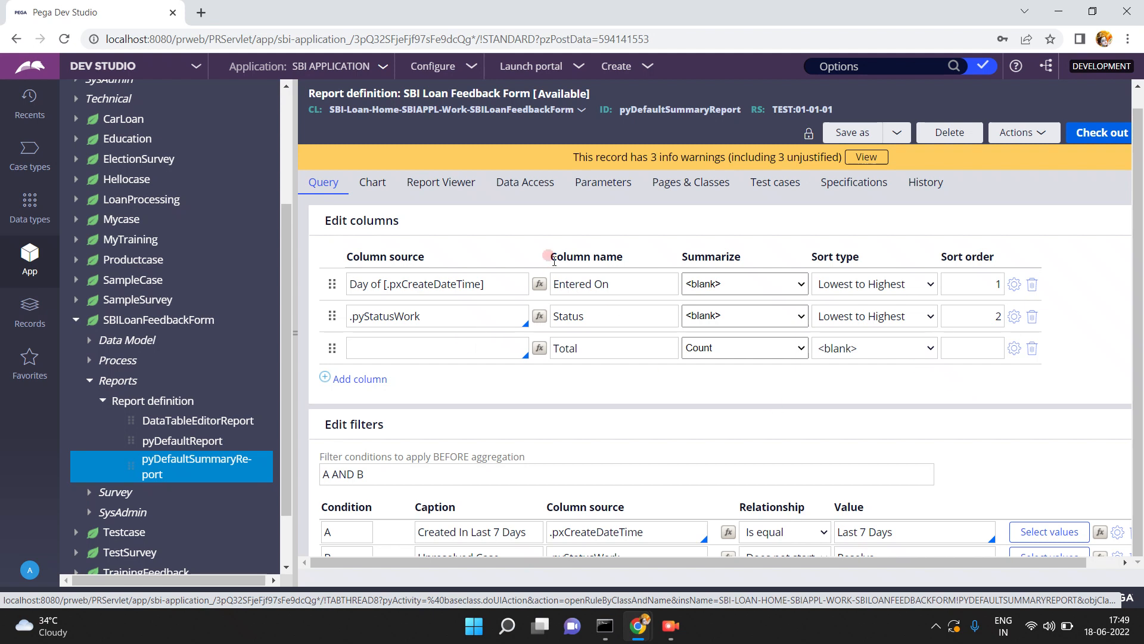
left_click(535, 186)
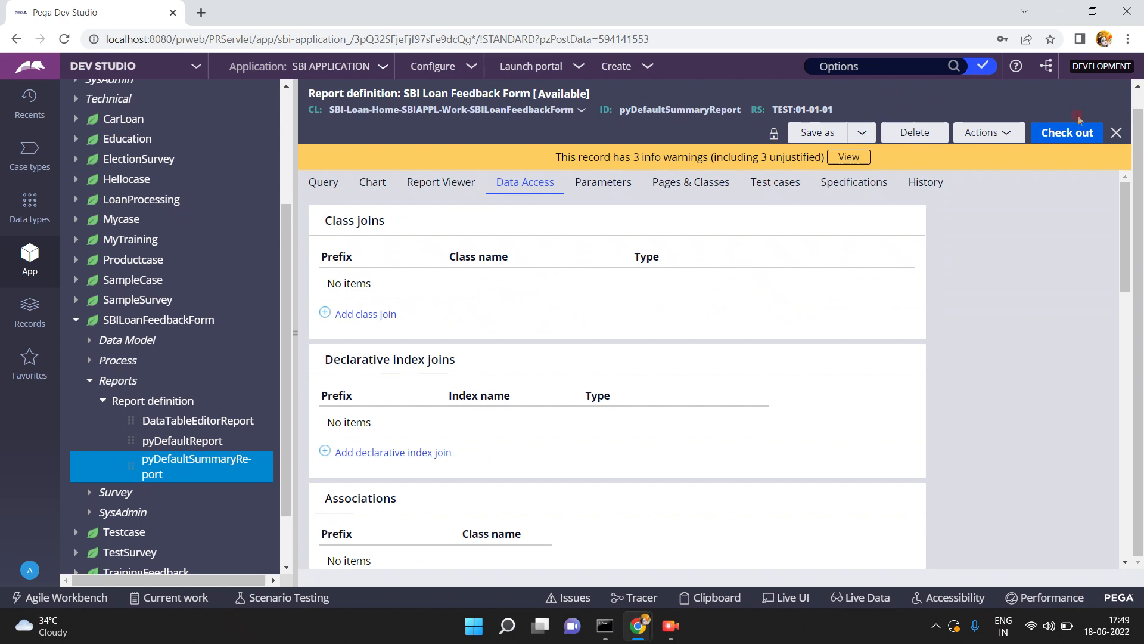
Close the pyDefaultSummaryReport, pyDefaultReport and DataTableEditorReport rules and return to case S-5001.
mouse_move(1083, 89)
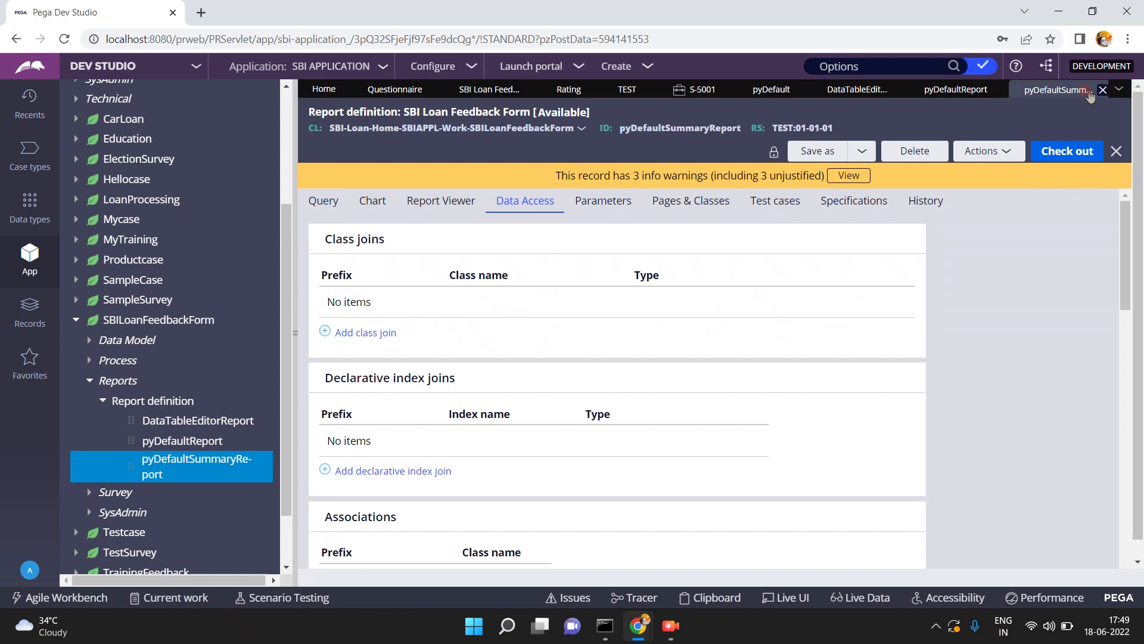
left_click(1103, 90)
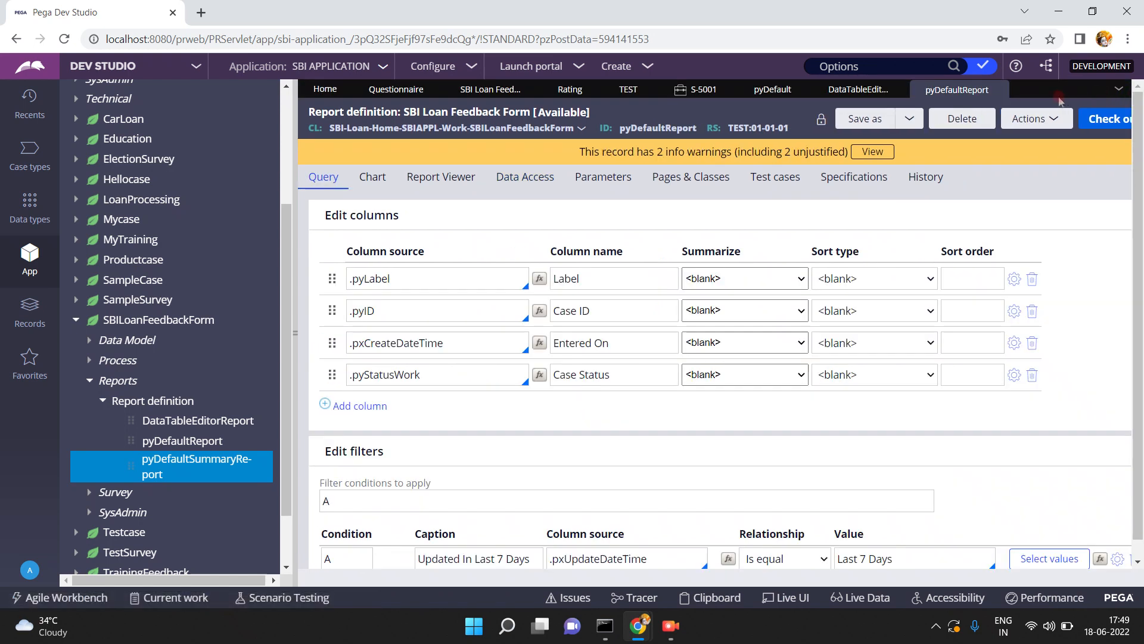
left_click(998, 90)
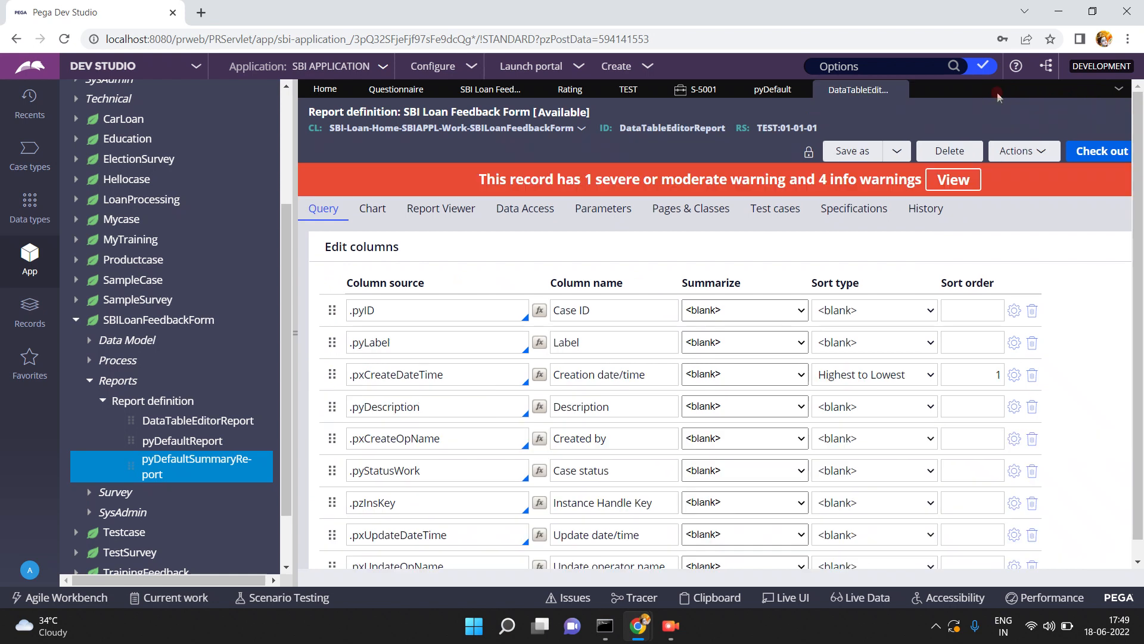
left_click(921, 94)
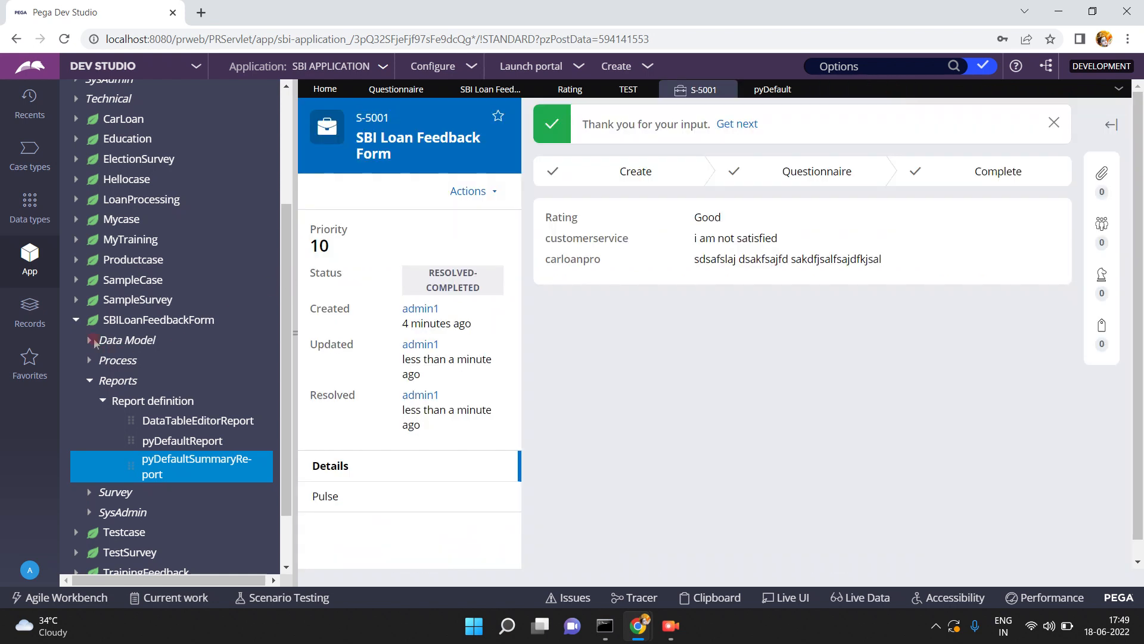
Collapse the Reports category of SBILoanFeedbackForm and expand its Data Model category down to the data pages.
left_click(91, 384)
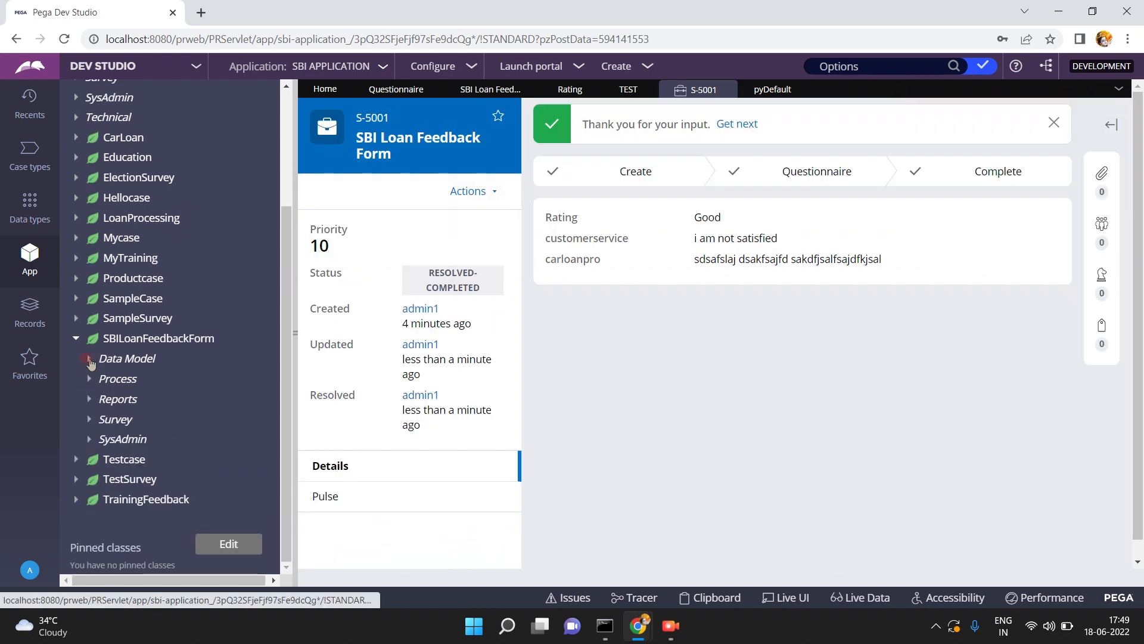
left_click(90, 361)
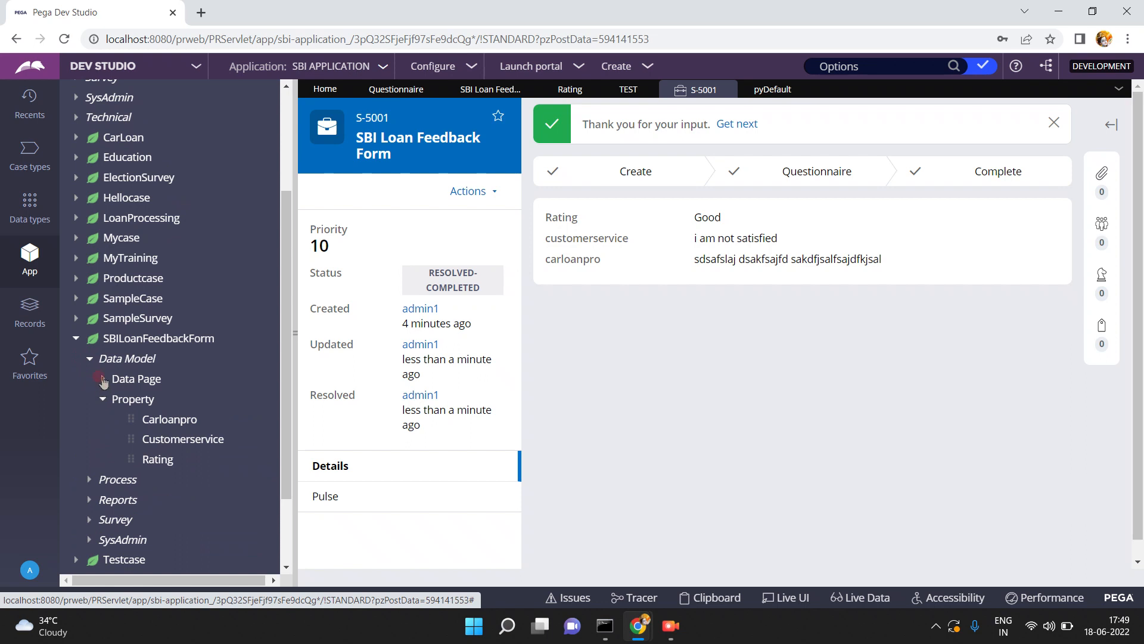
left_click(101, 379)
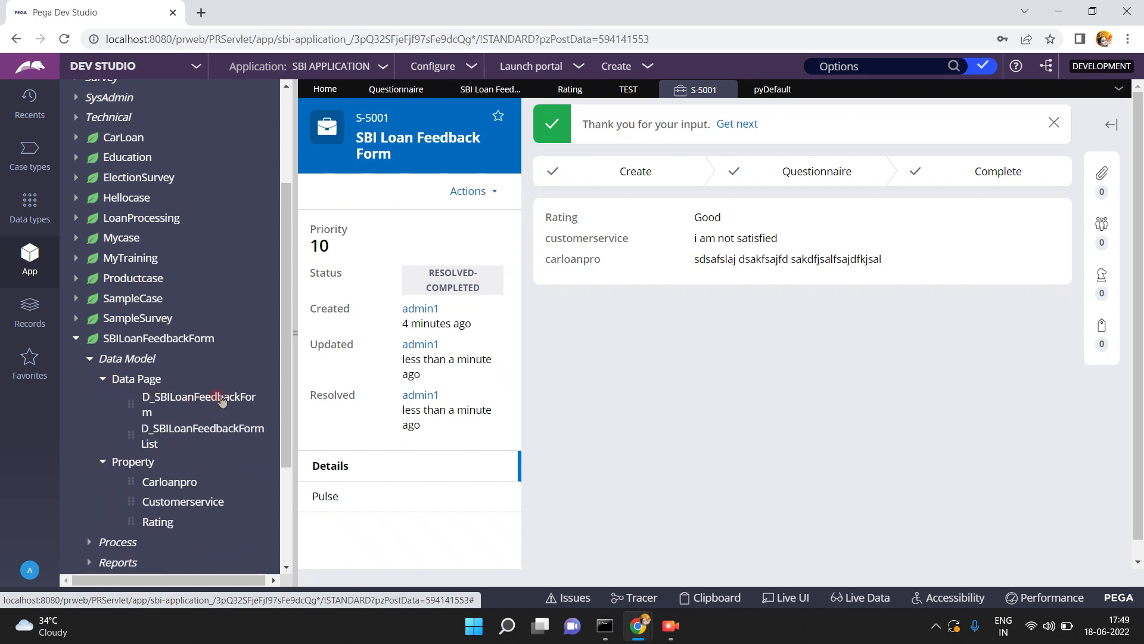
Open the D_SBILoanFeedbackFormList data page, review its definition and data sources, and close it.
left_click(190, 432)
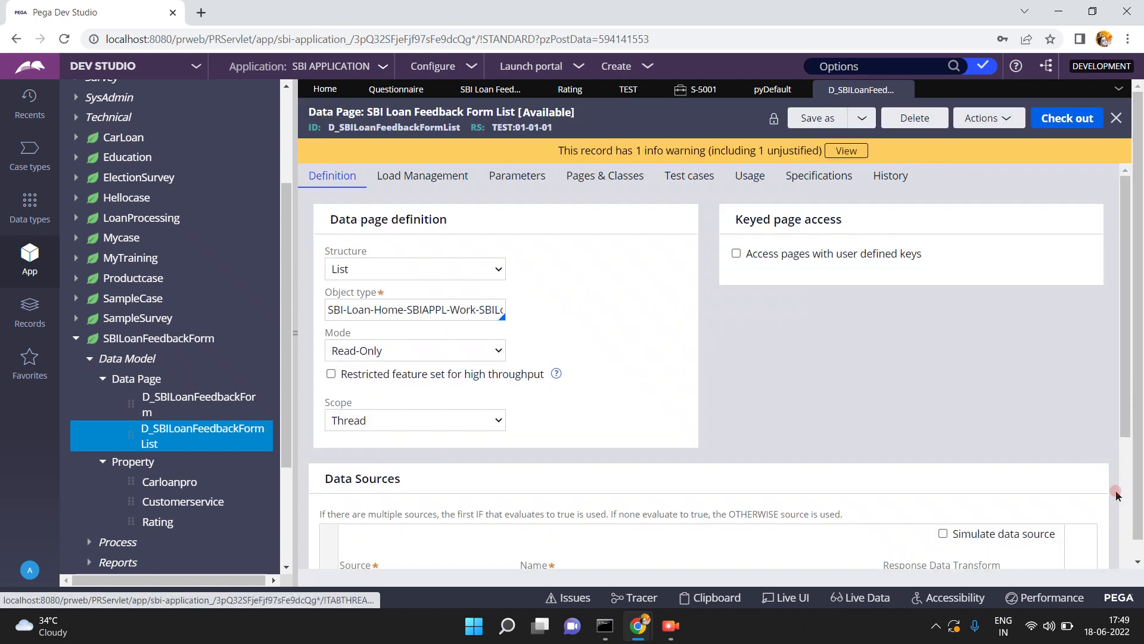
scroll(1117, 494, "down", 4)
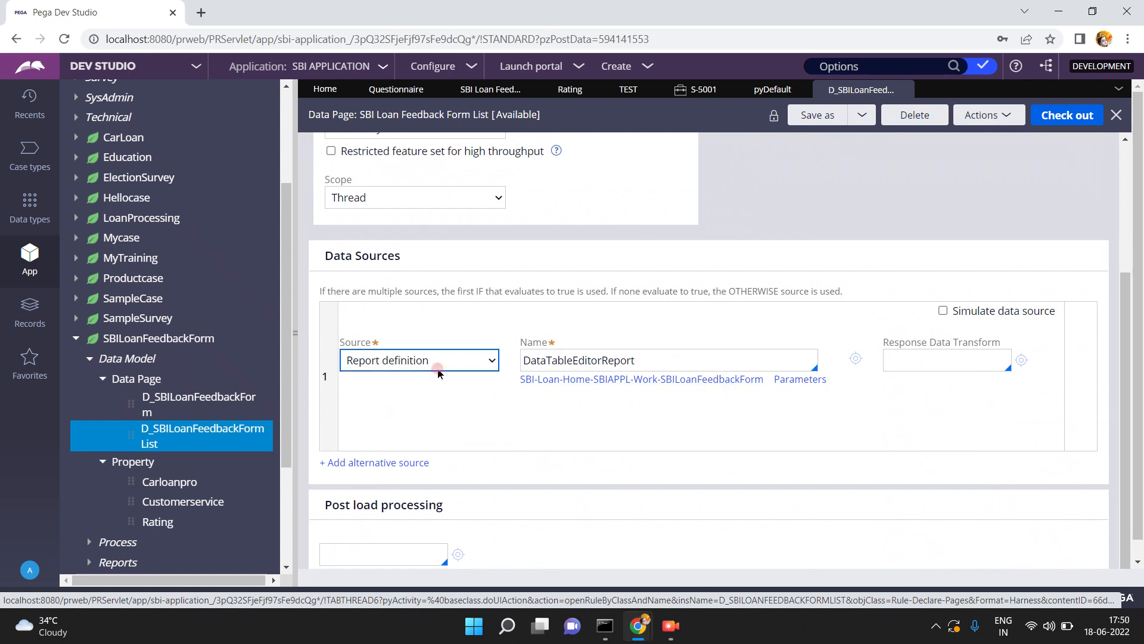
left_click(1128, 156)
left_click(1128, 155)
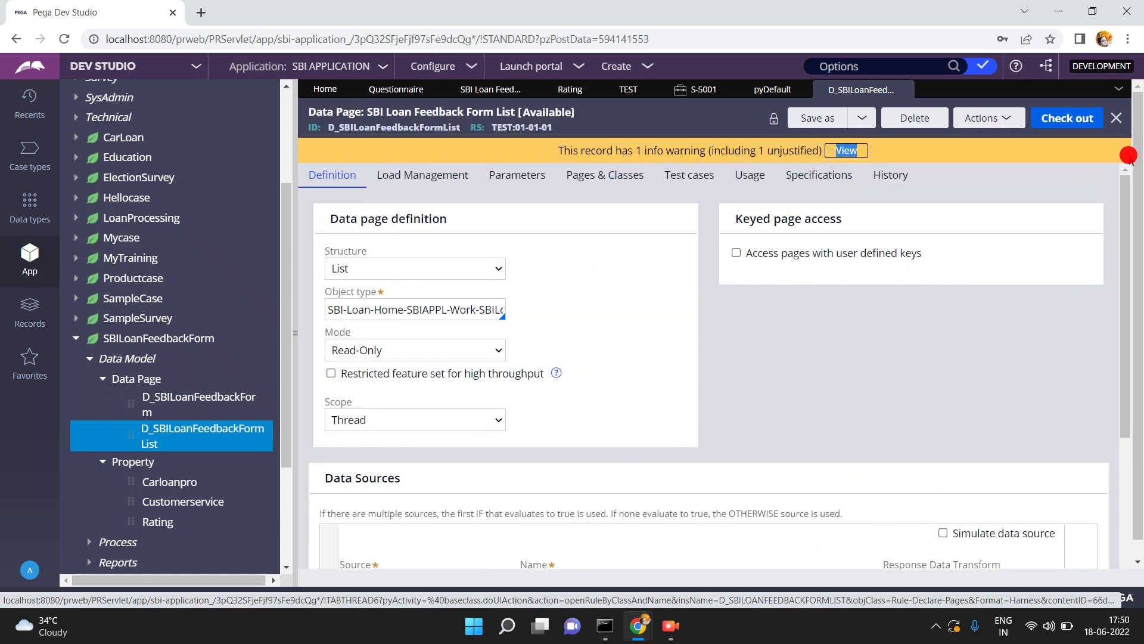
left_click(904, 90)
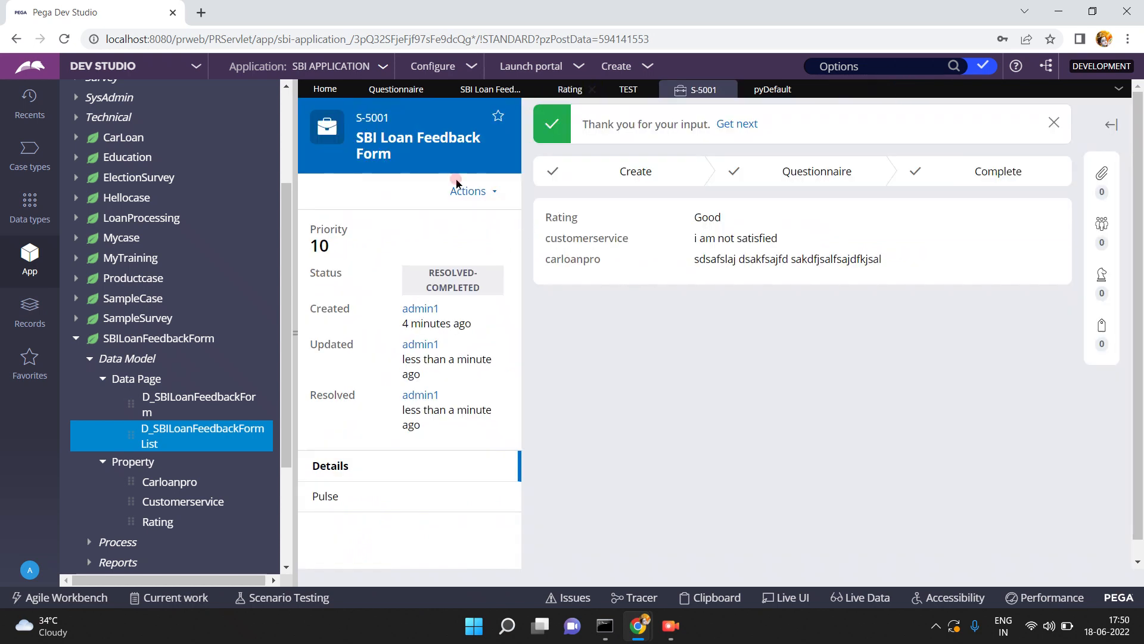
Collapse the explorer, return to the SBI Loan Feedback Form case type and add a new question to the Personal Loan group.
left_click(294, 329)
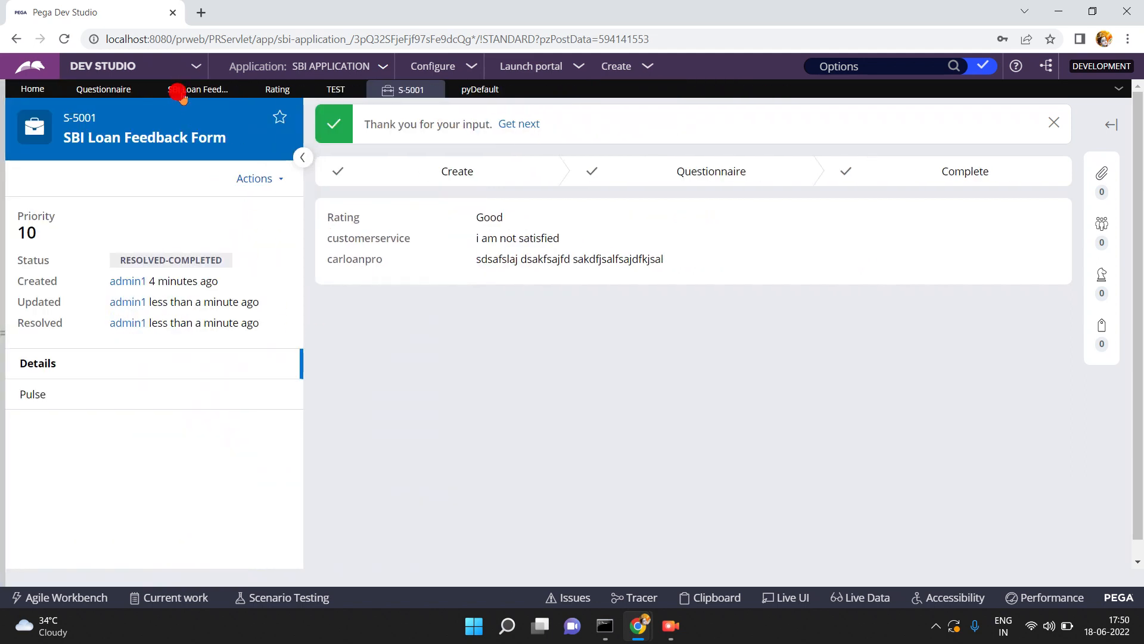
left_click(179, 92)
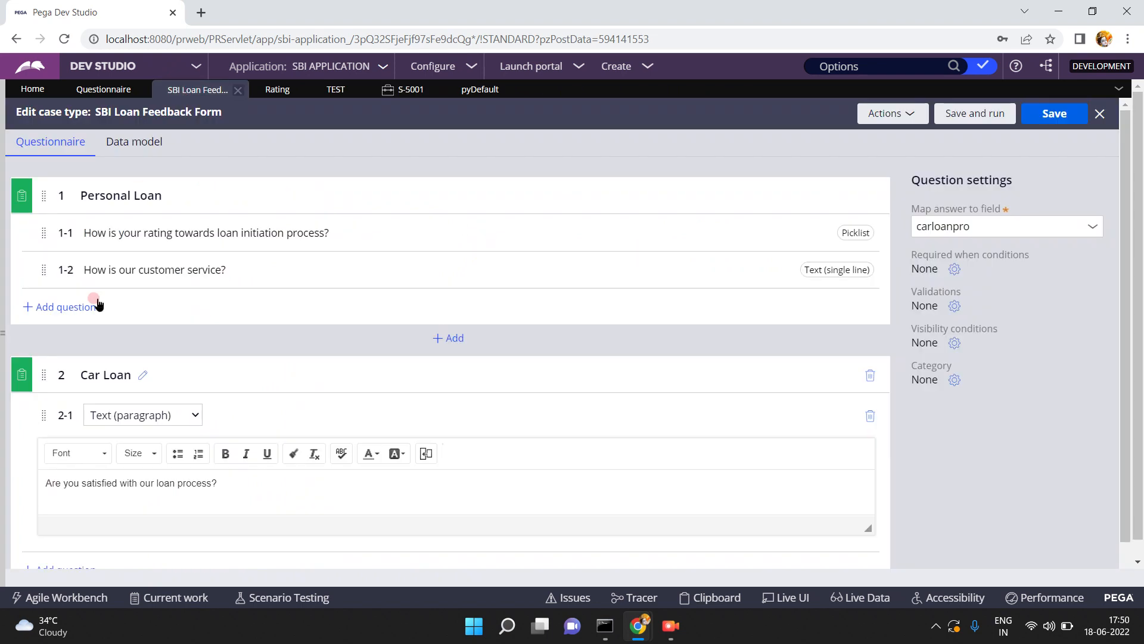
left_click(75, 309)
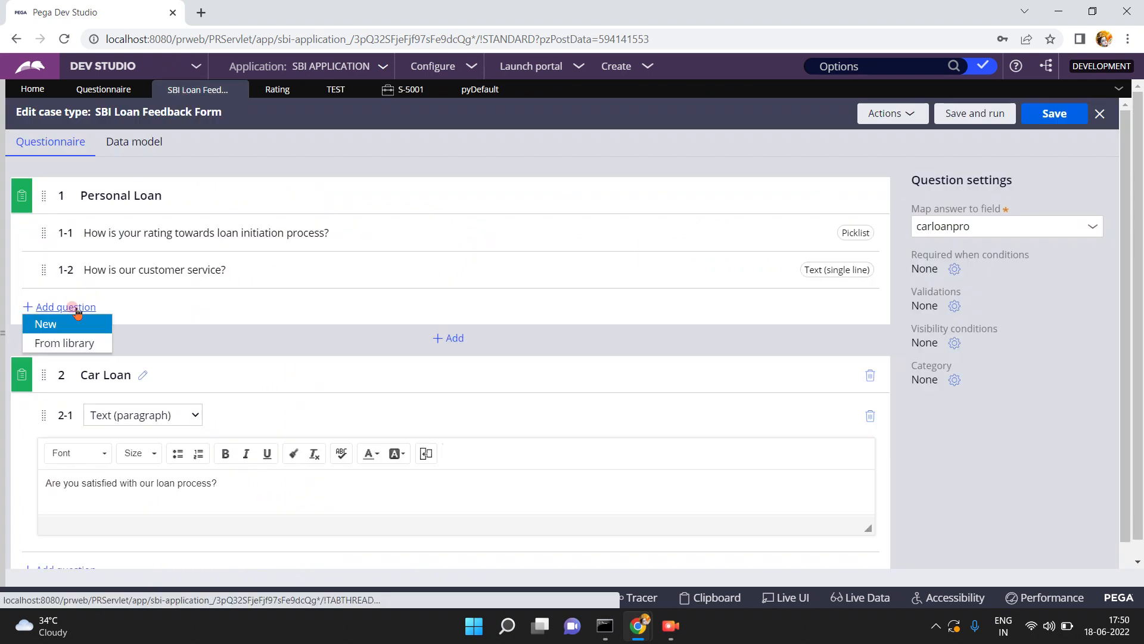
left_click(48, 327)
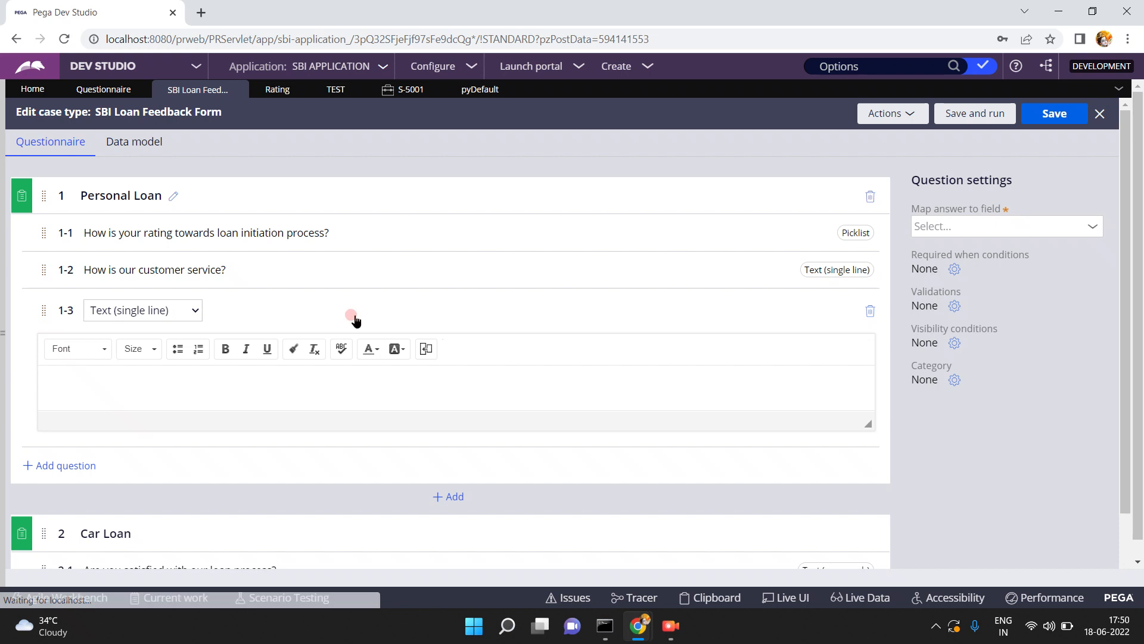
Set question 1-3 to the Date & time type with the text "Please enter yur date of birth?".
left_click(182, 306)
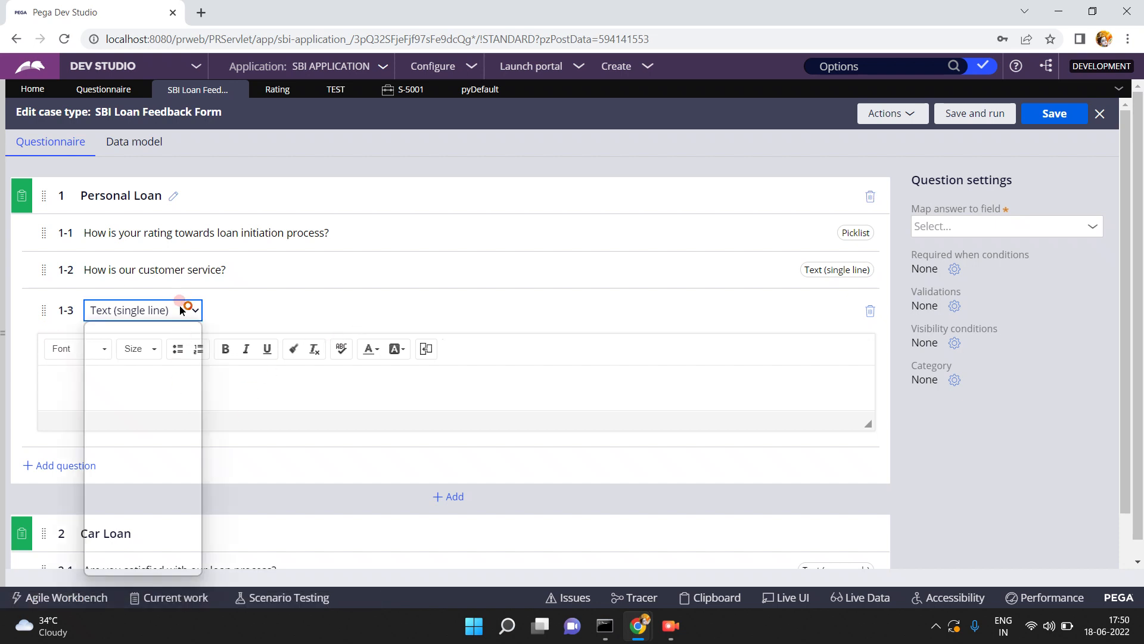
left_click(142, 374)
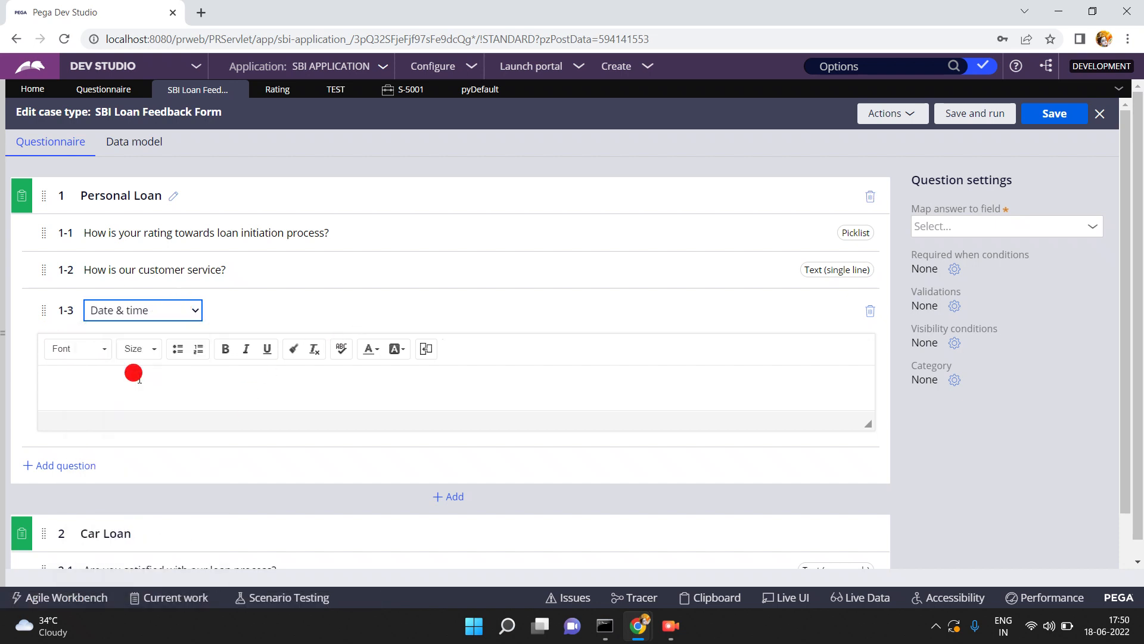
left_click(136, 390)
type("Please")
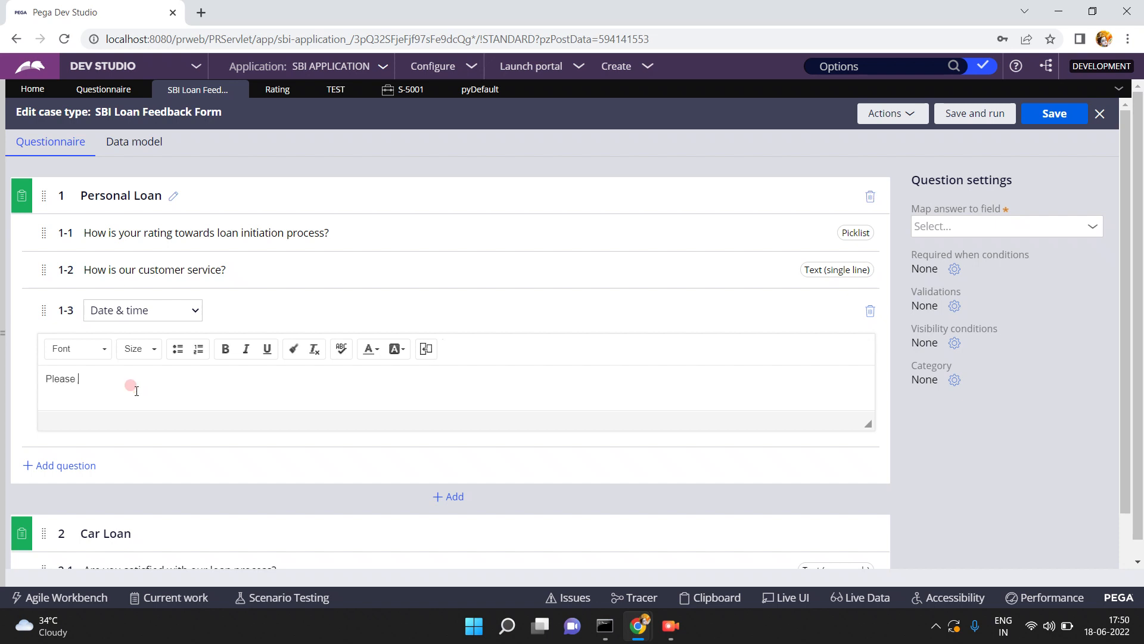
type(" enter yur datate of birth?")
left_click(933, 226)
left_click(947, 283)
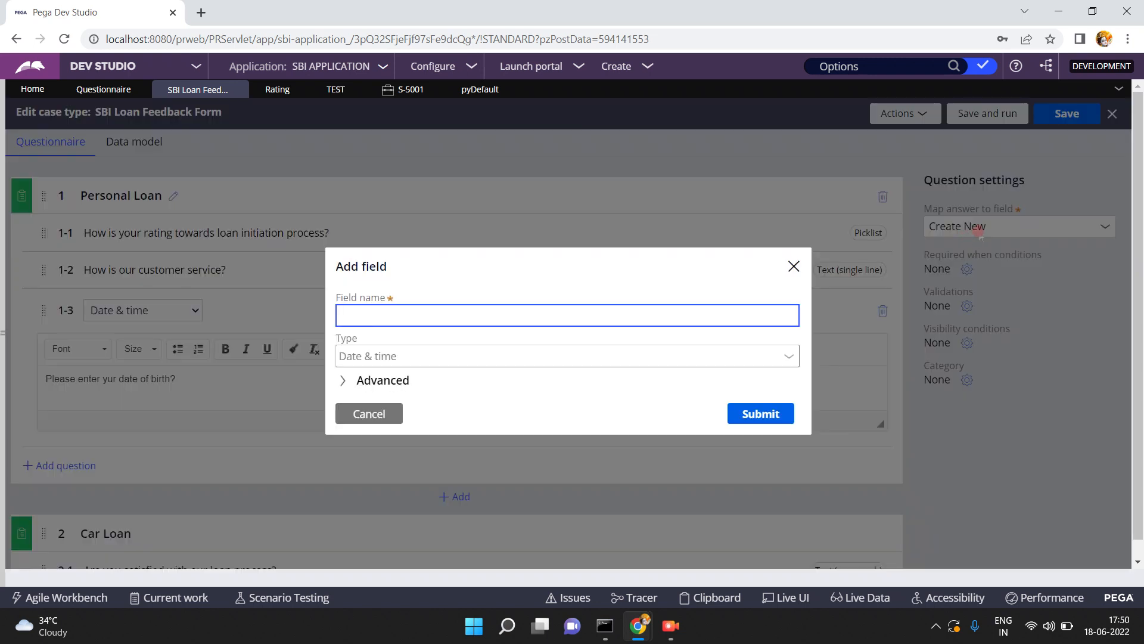
left_click(369, 414)
left_click(976, 229)
left_click(982, 227)
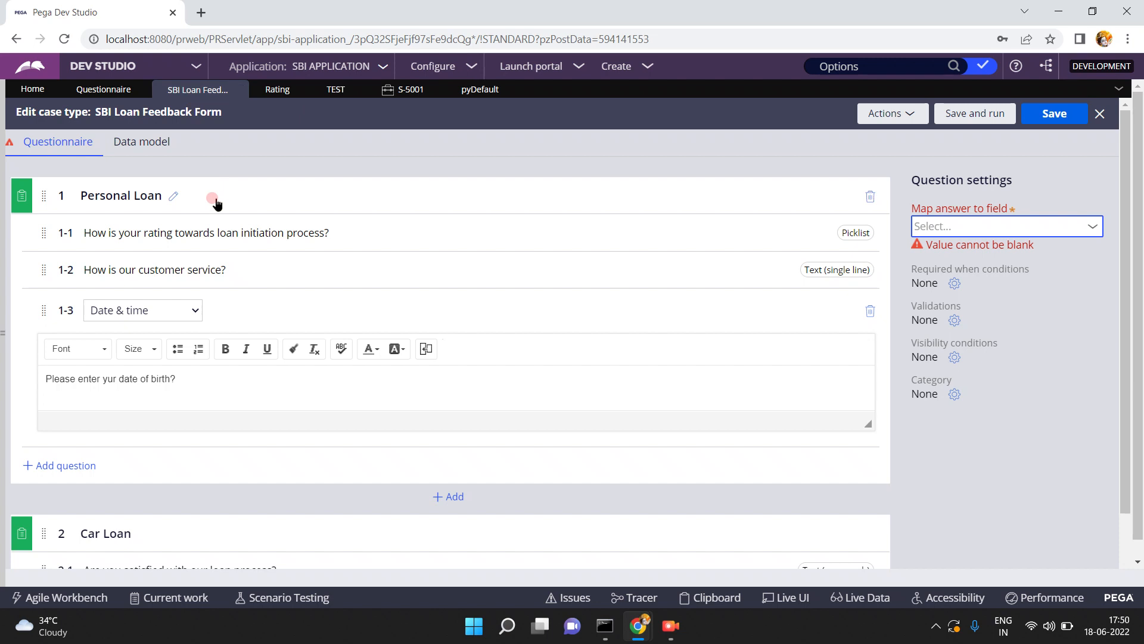
Restore the explorer, search the answer fields of question 1-3 for pxCreateDateTime, and clear the search.
left_click(3, 337)
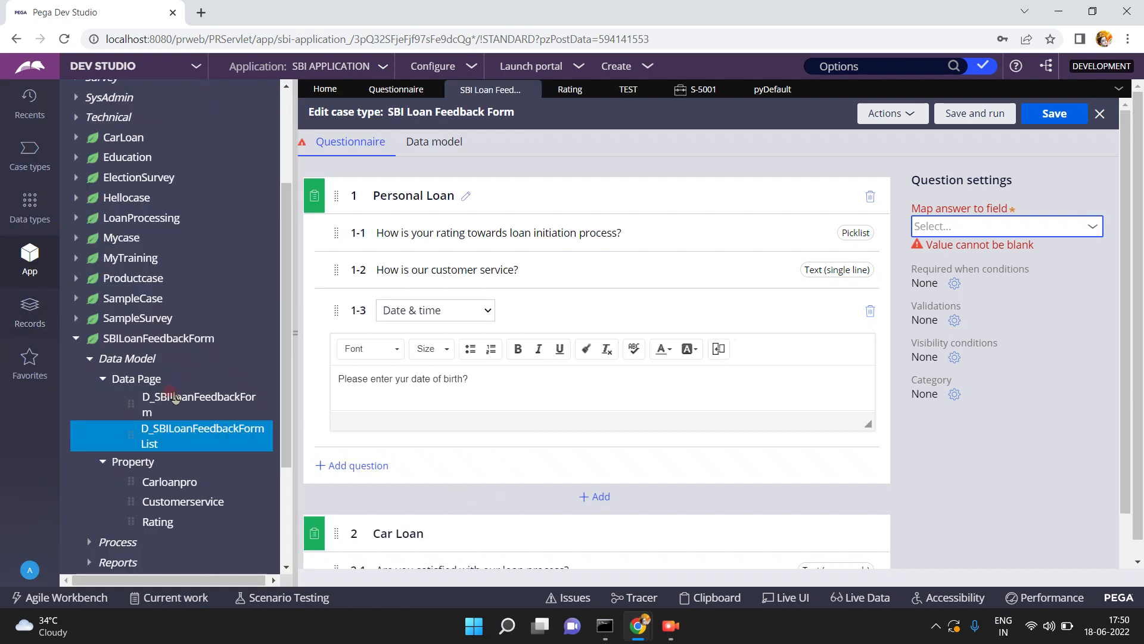
scroll(286, 124, "up", 3)
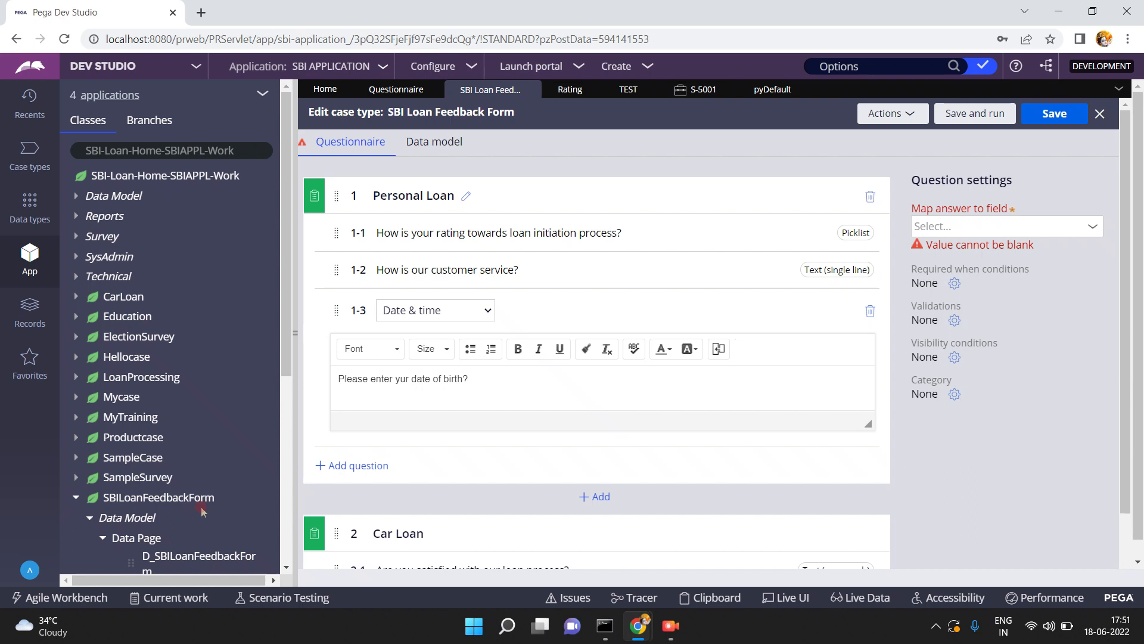
left_click(940, 229)
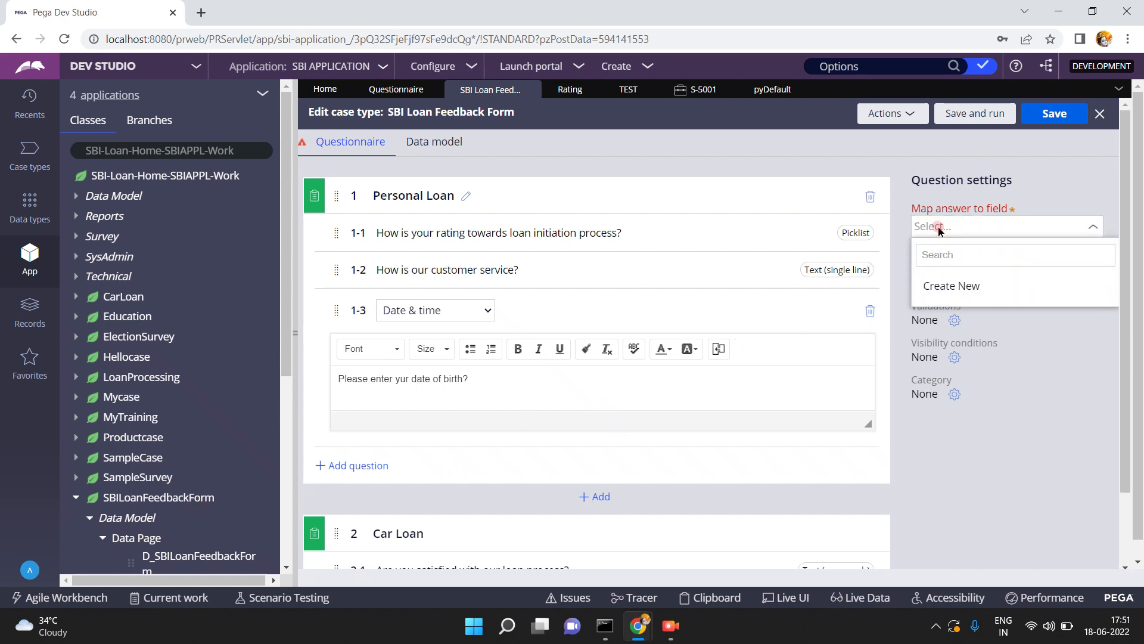
left_click(950, 287)
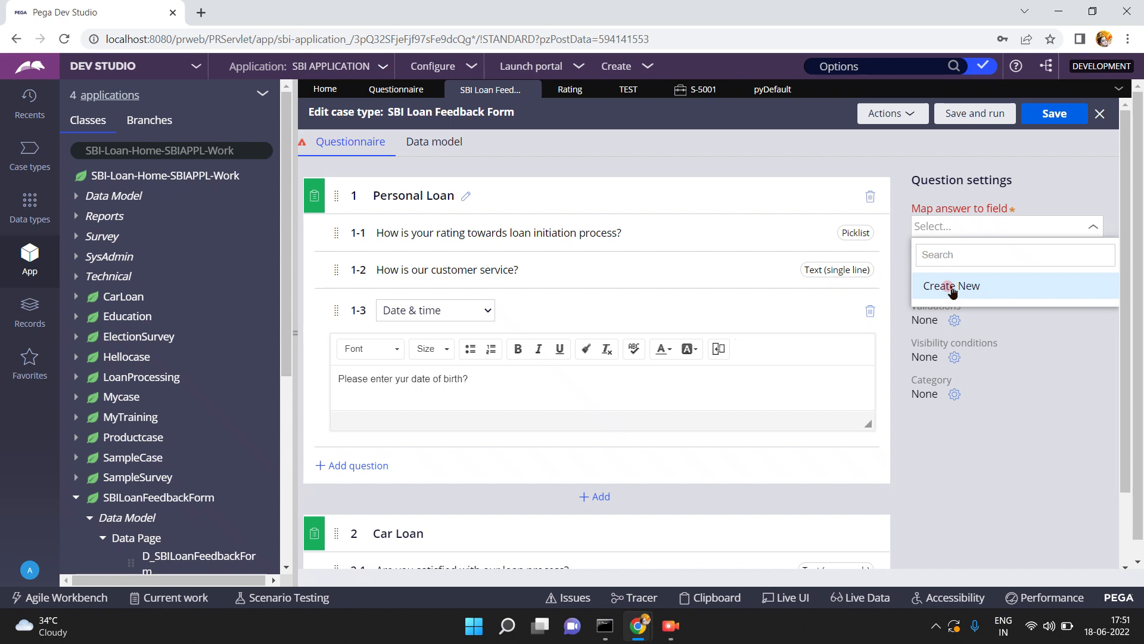
left_click(946, 247)
type("pxCreateDateTime")
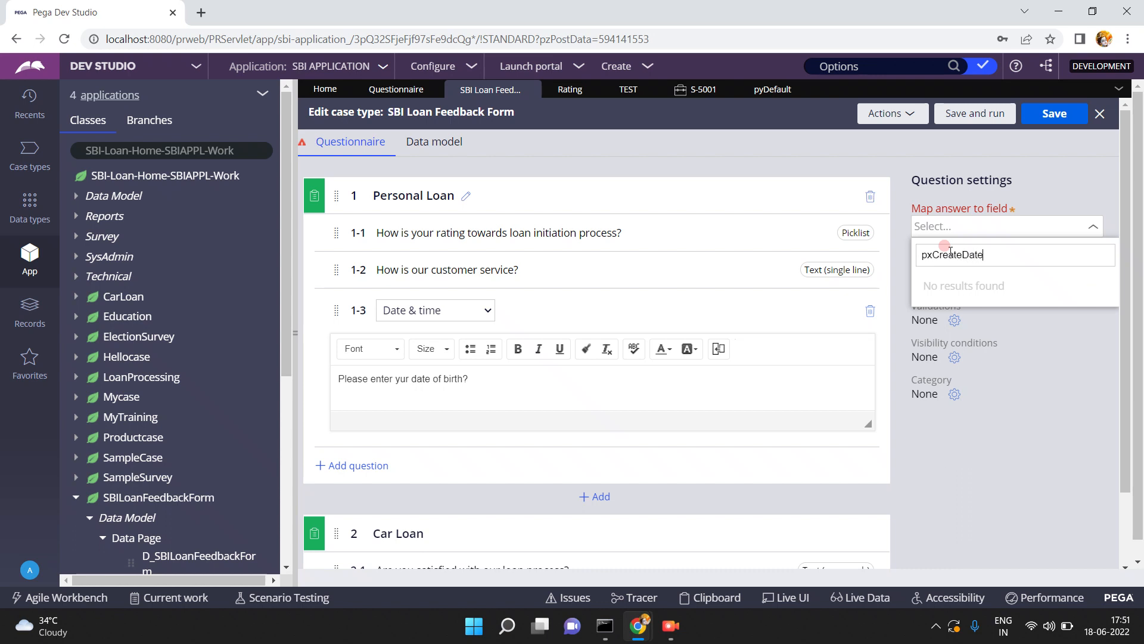
left_click(1019, 260)
key("BackSpace")
key("BackSpace")
key("BackSpace")
key("BackSpace")
key("BackSpace")
key("BackSpace")
key("BackSpace")
key("BackSpace")
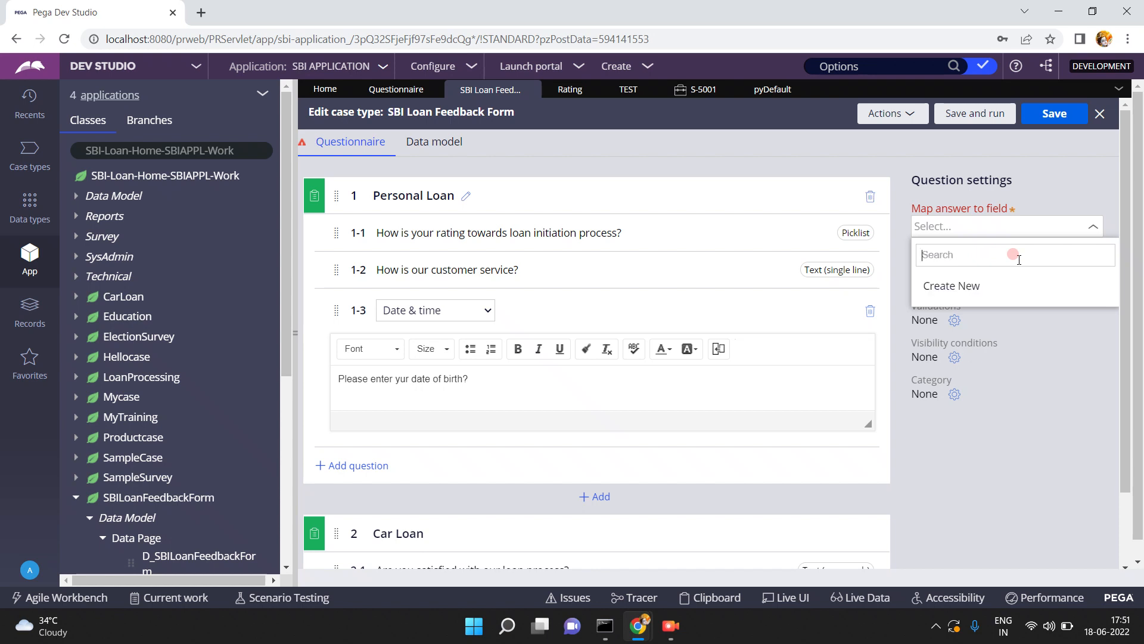
Create a new Date & time field named dob and map the answer of question 1-3 to it.
left_click(941, 286)
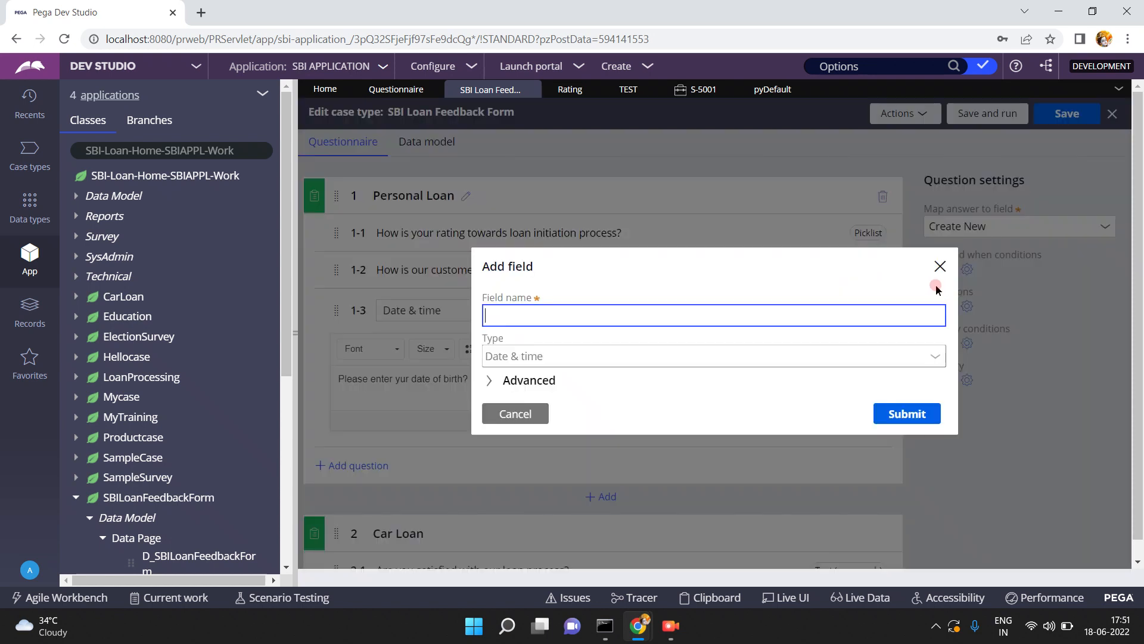
left_click(708, 310)
type("dob")
left_click(902, 413)
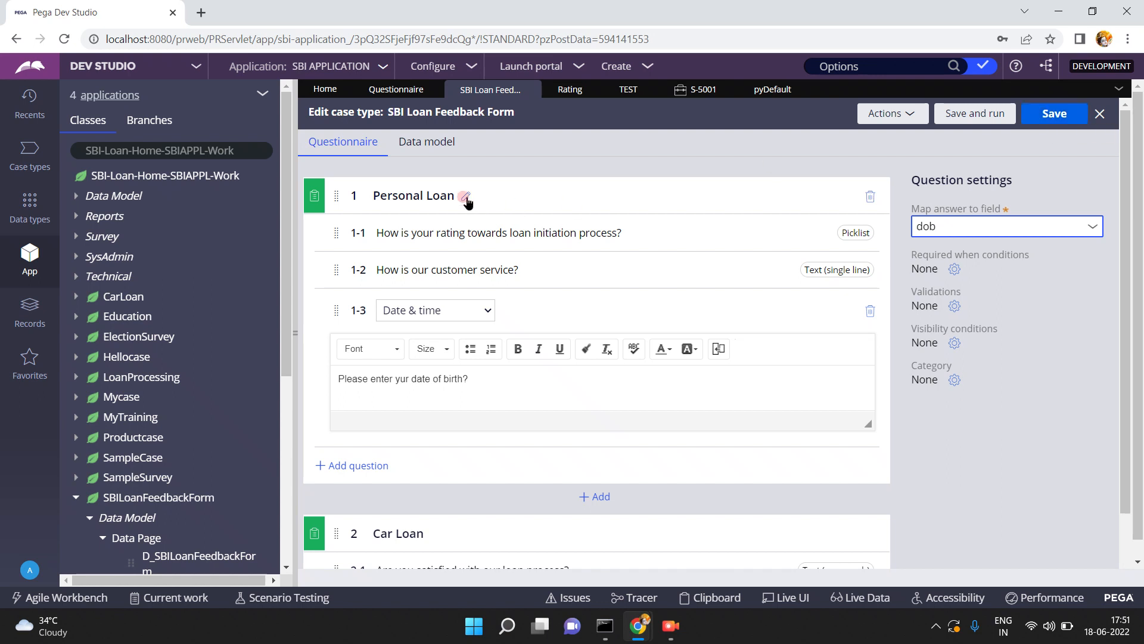
View the case type's data model with its system fields shown.
left_click(431, 142)
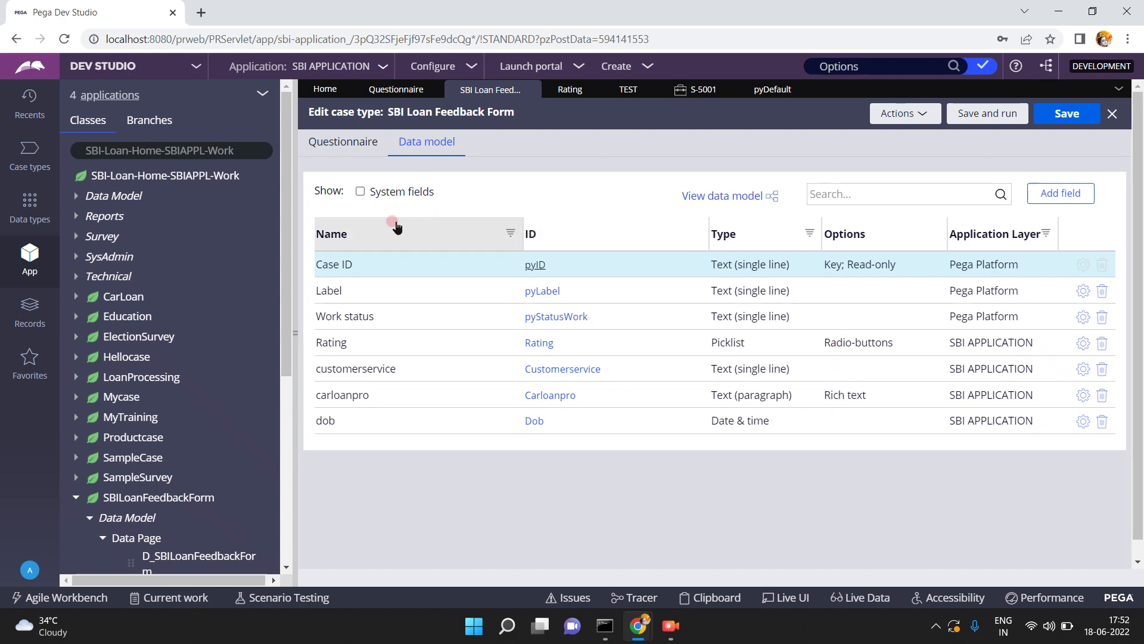
left_click(361, 192)
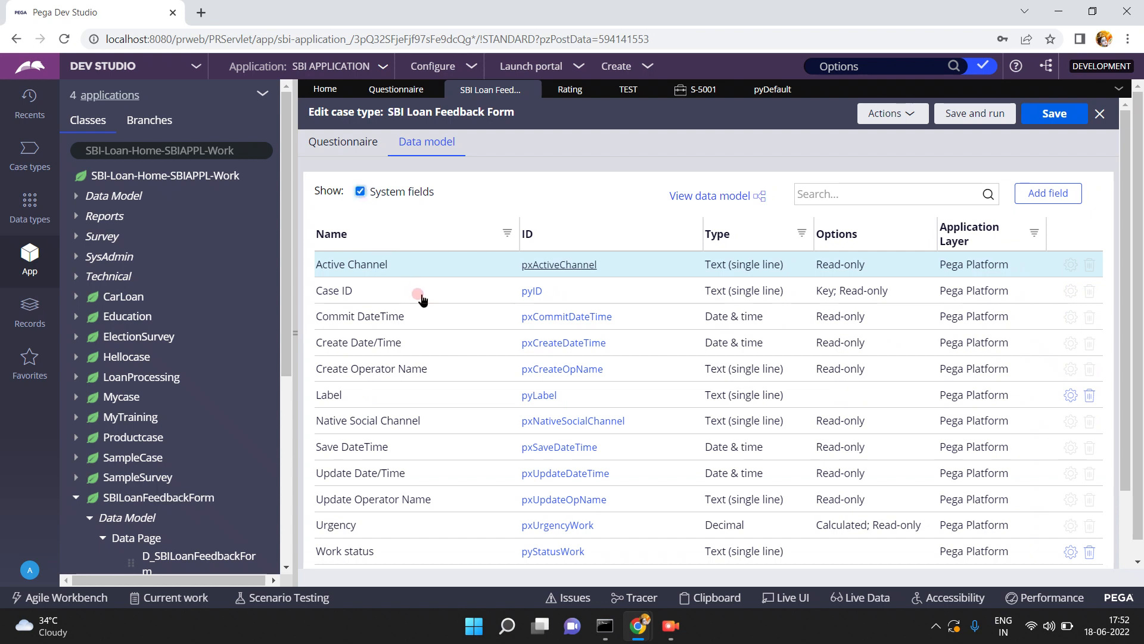
Return from the data model to the questionnaire, and save and run the SBI Loan Feedback Form.
left_click(361, 188)
left_click(361, 196)
left_click(343, 147)
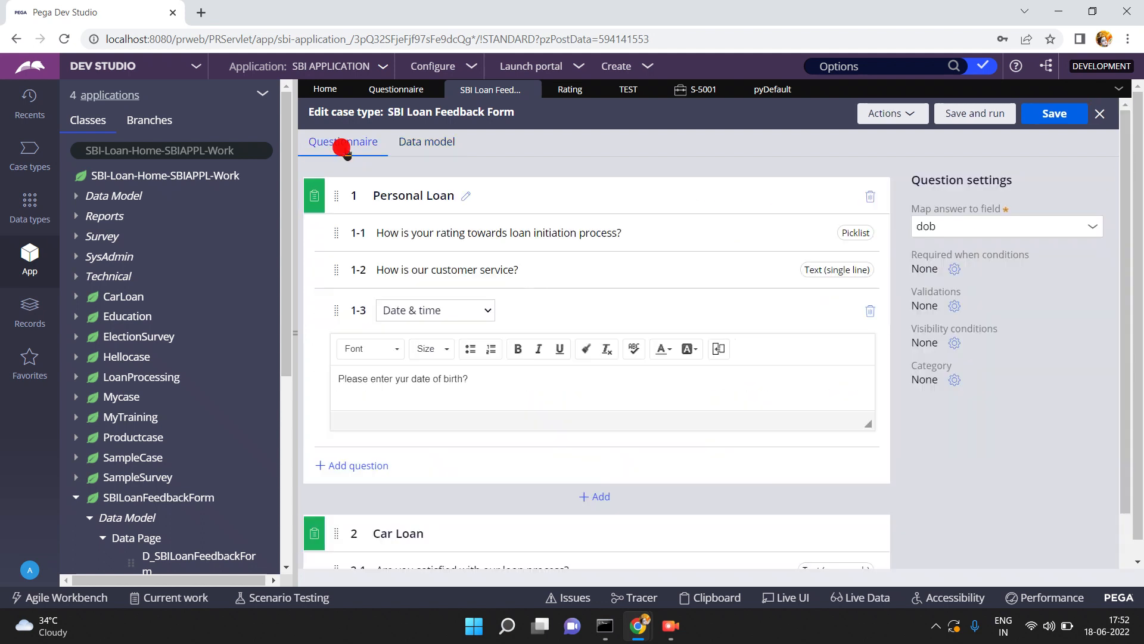
left_click(981, 113)
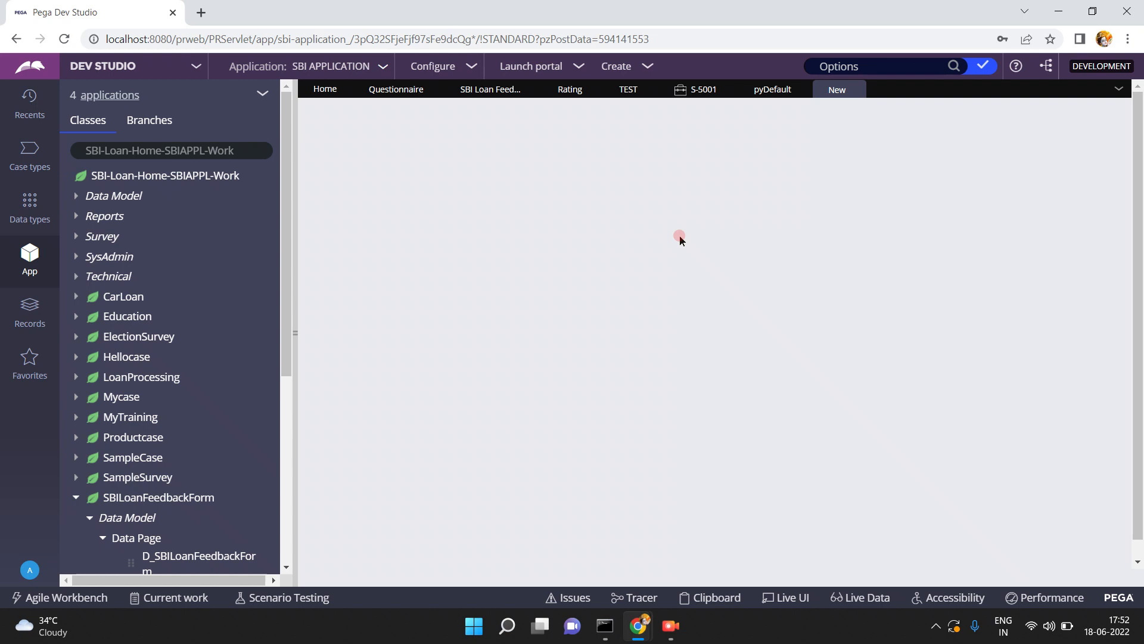
Close the S-5001 case and try to close the pyDefault case type record, discarding its unsaved changes.
left_click(726, 91)
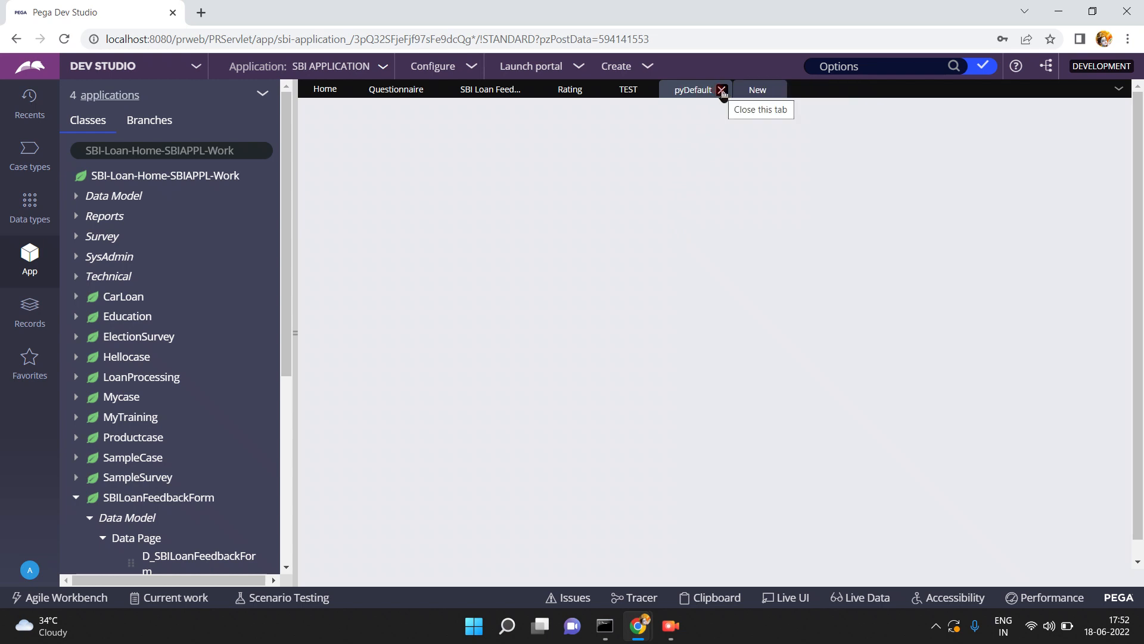
left_click(722, 91)
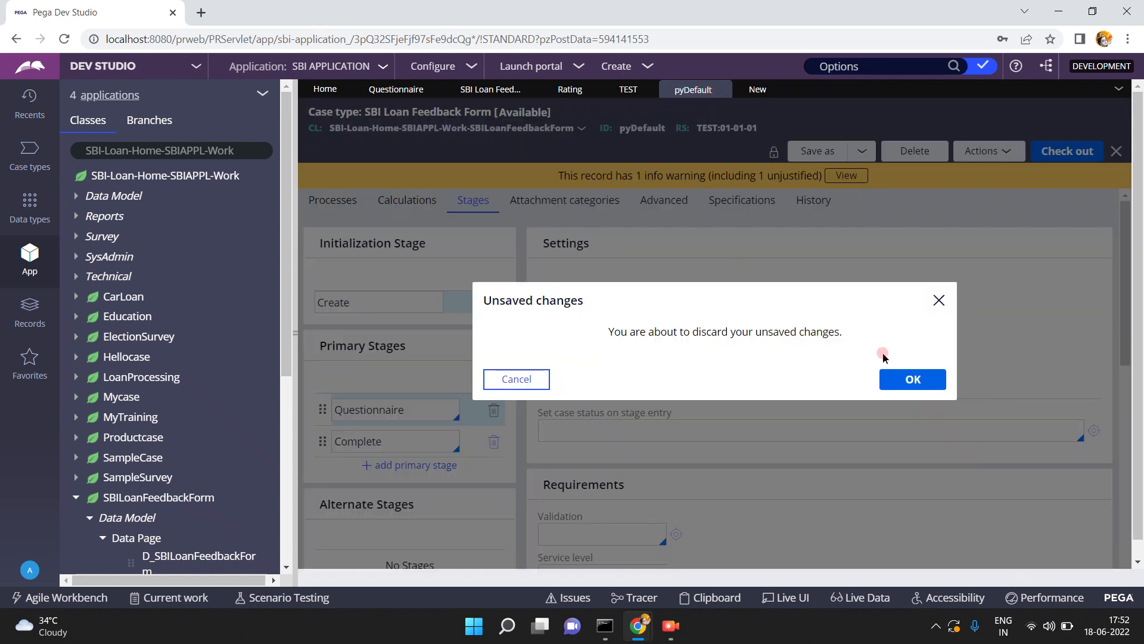
left_click(897, 381)
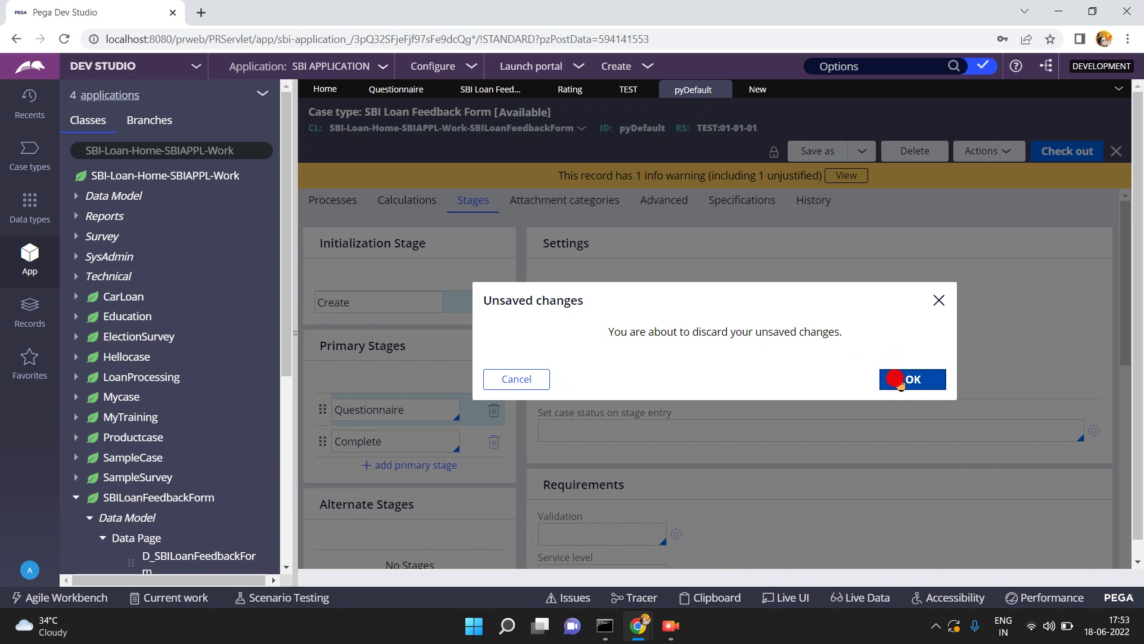
left_click(909, 379)
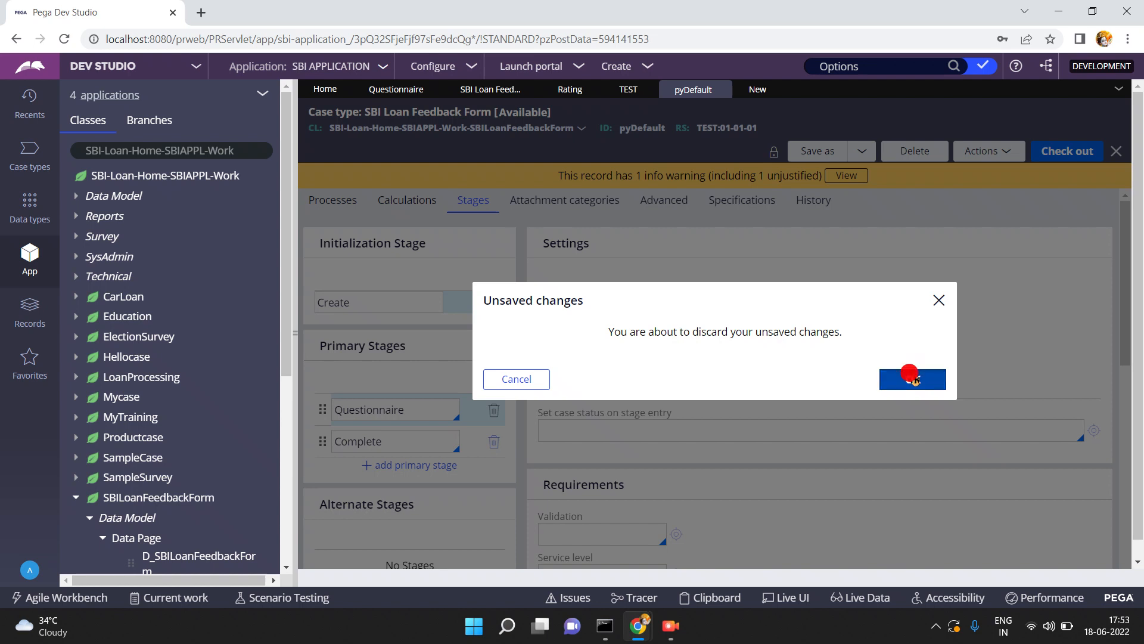
Switch to the desktop, free memory with the RAM cleaner widget, and return to the Pega Dev Studio window.
left_click(1059, 12)
left_click(895, 117)
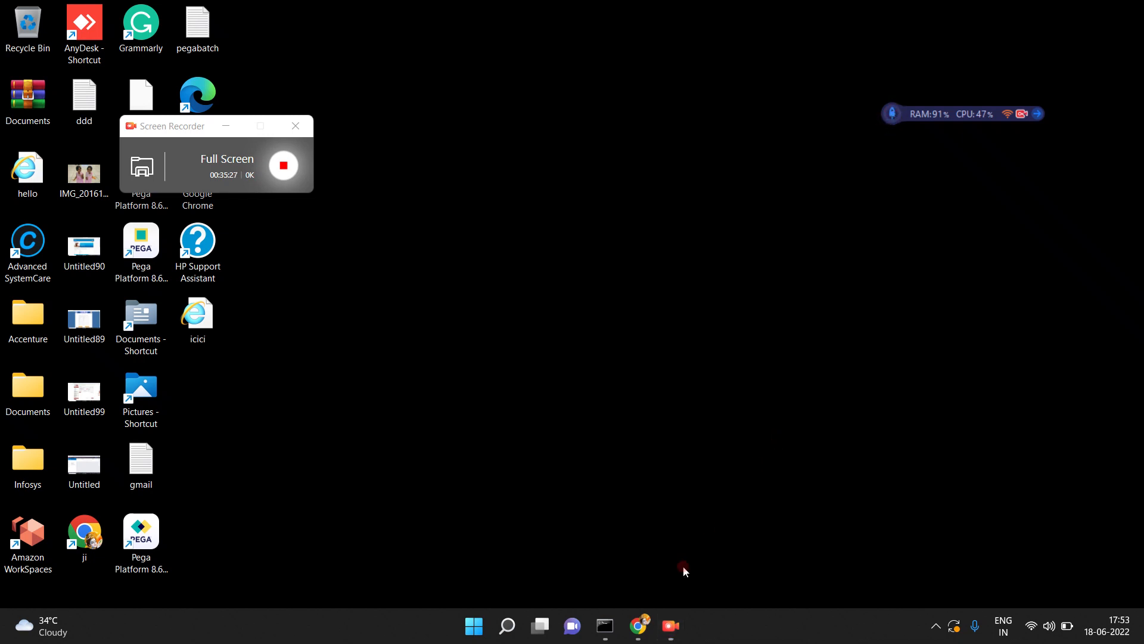
mouse_move(644, 636)
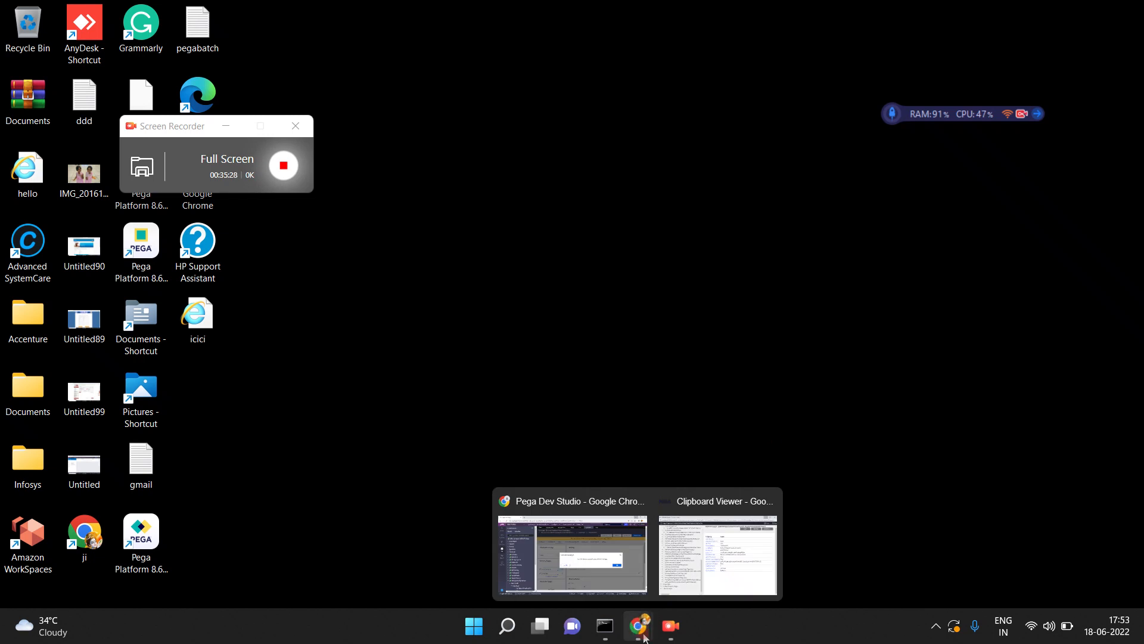
left_click(618, 585)
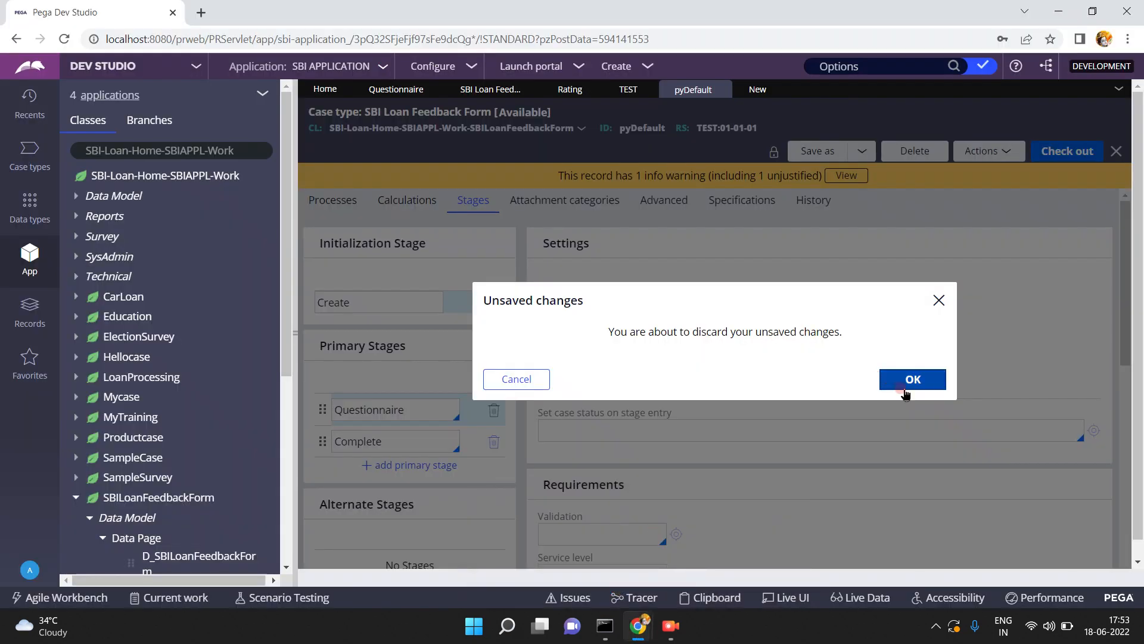
Retry discarding the unsaved pyDefault changes and close the blank New work tab.
left_click(905, 375)
left_click(757, 90)
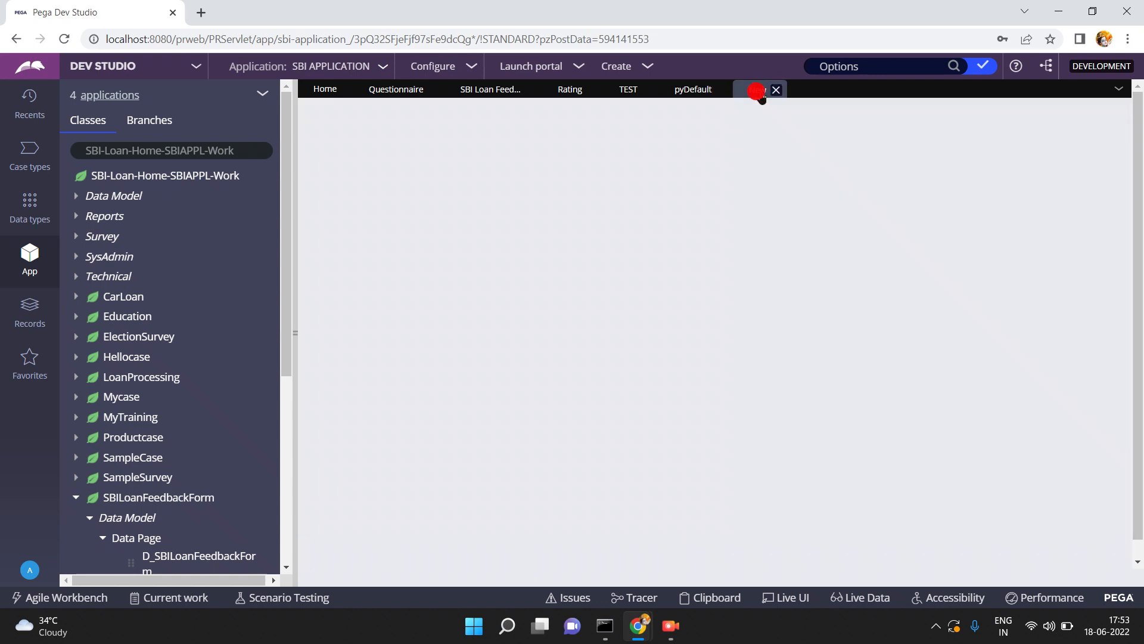
left_click(775, 90)
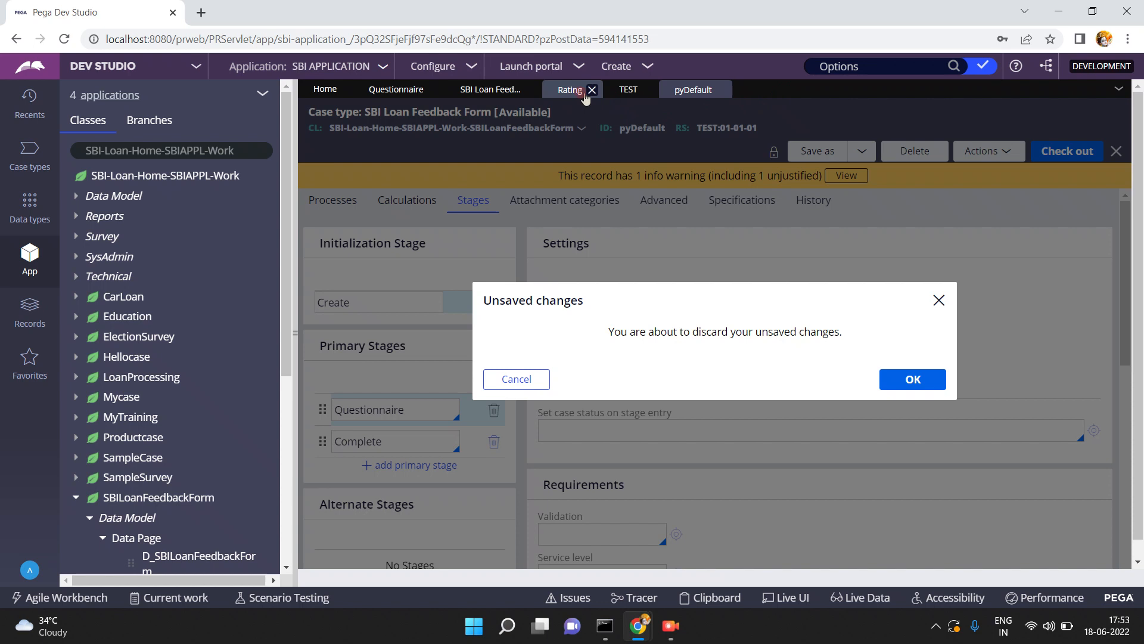
Reopen the SBI Loan Feedback Form, collapse the explorer, and try to save and run the form again.
left_click(497, 92)
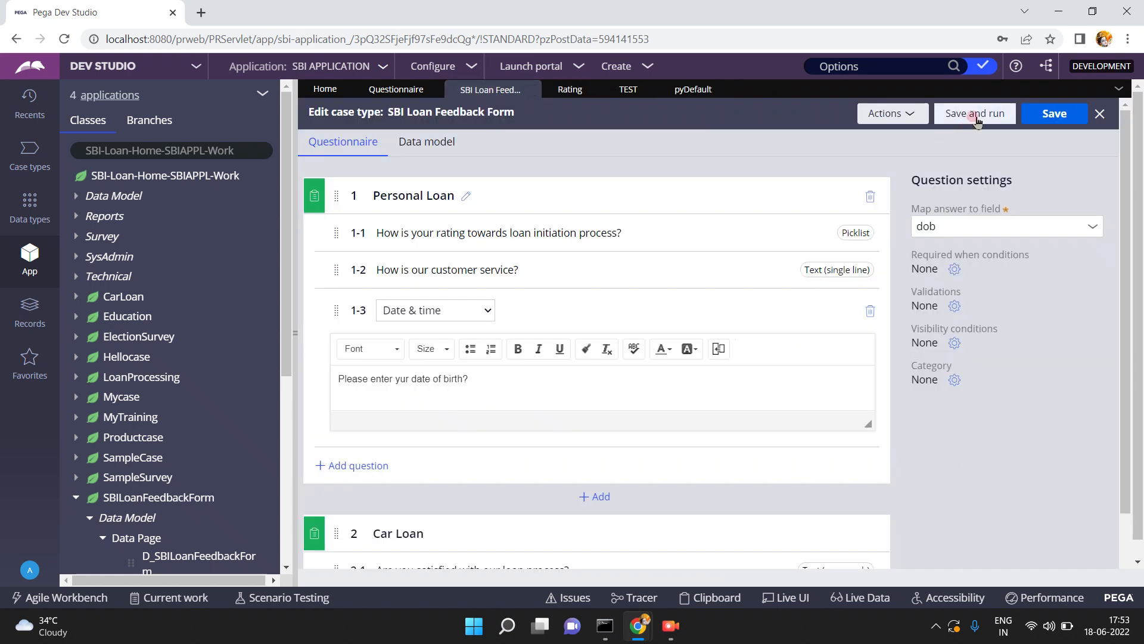
left_click(978, 113)
left_click(971, 116)
left_click(971, 116)
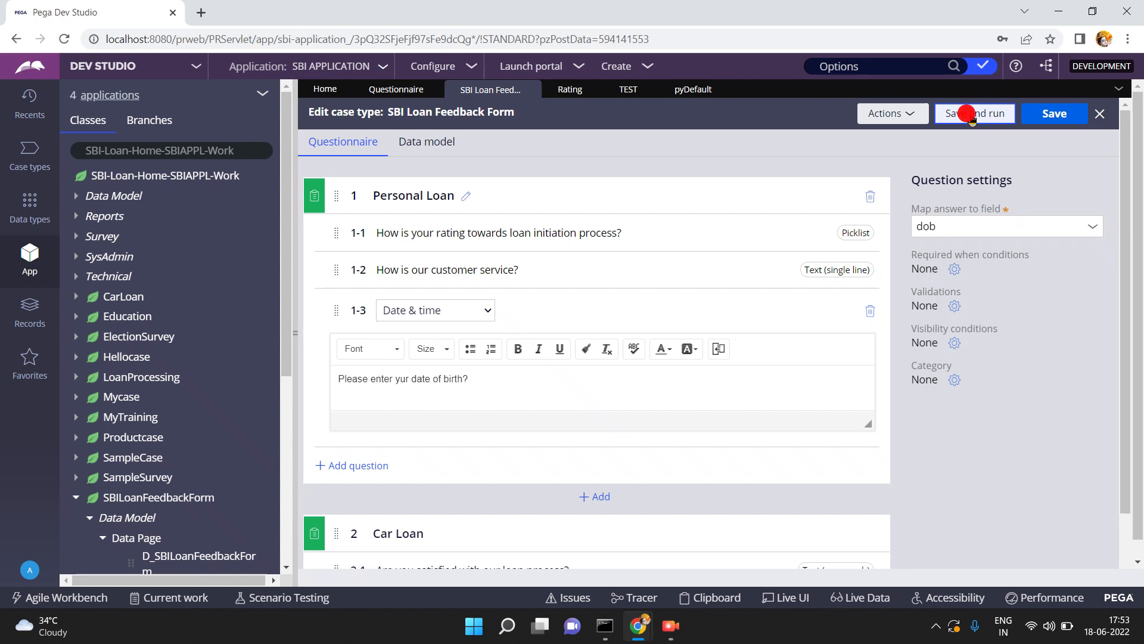
left_click(295, 334)
left_click(952, 126)
left_click(955, 119)
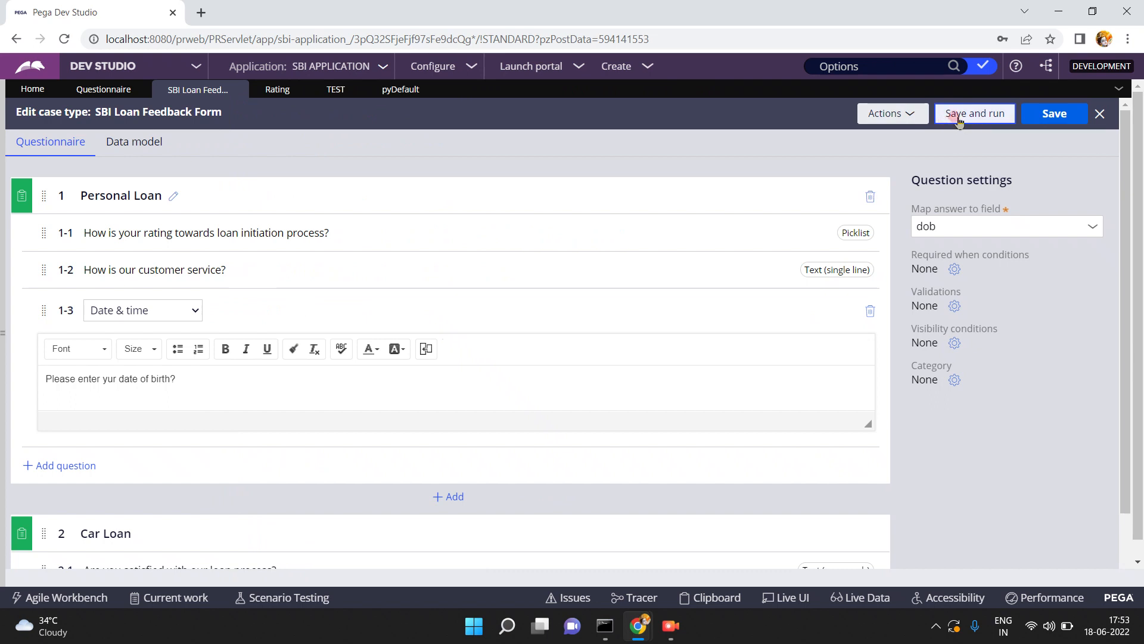
left_click(957, 118)
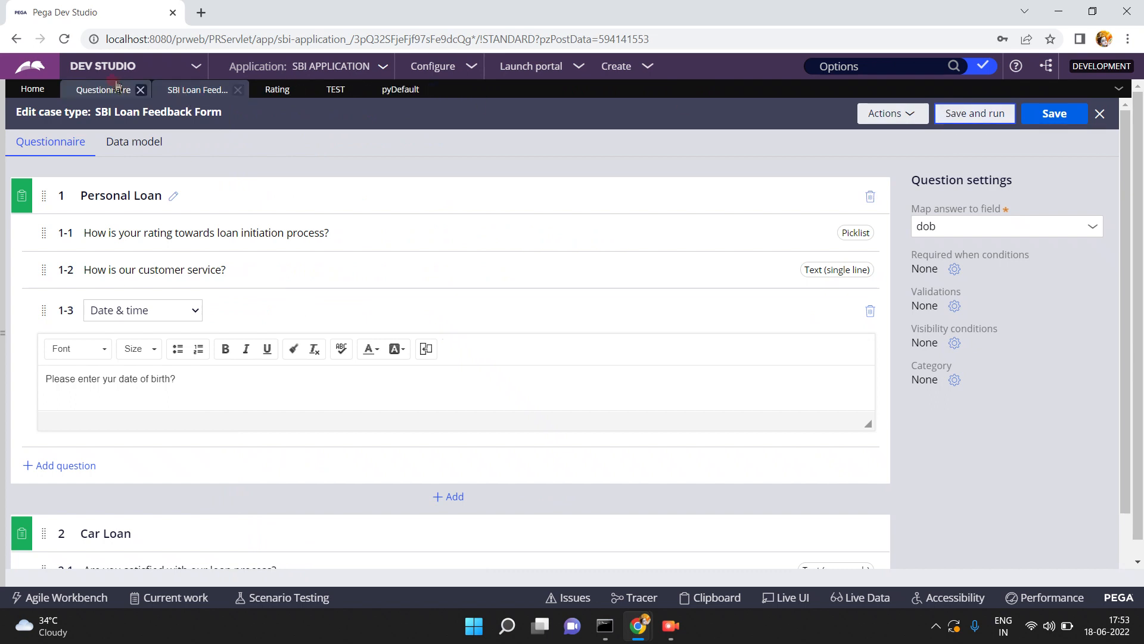
Reload the Pega Dev Studio page and free memory again with the desktop RAM cleaner widget.
left_click(64, 40)
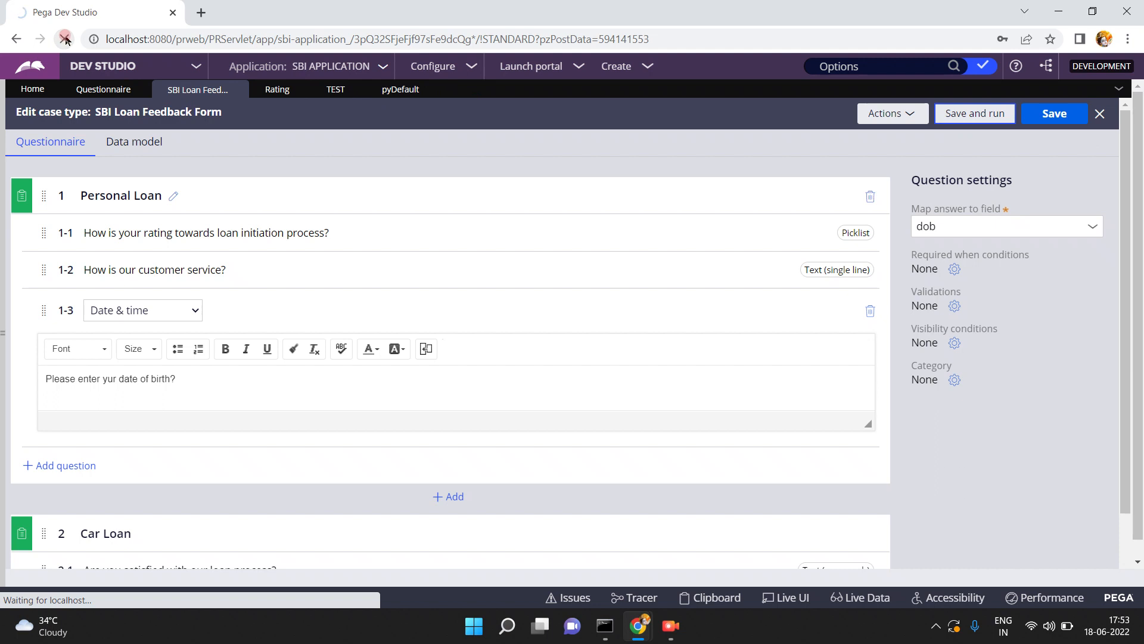
left_click(1058, 14)
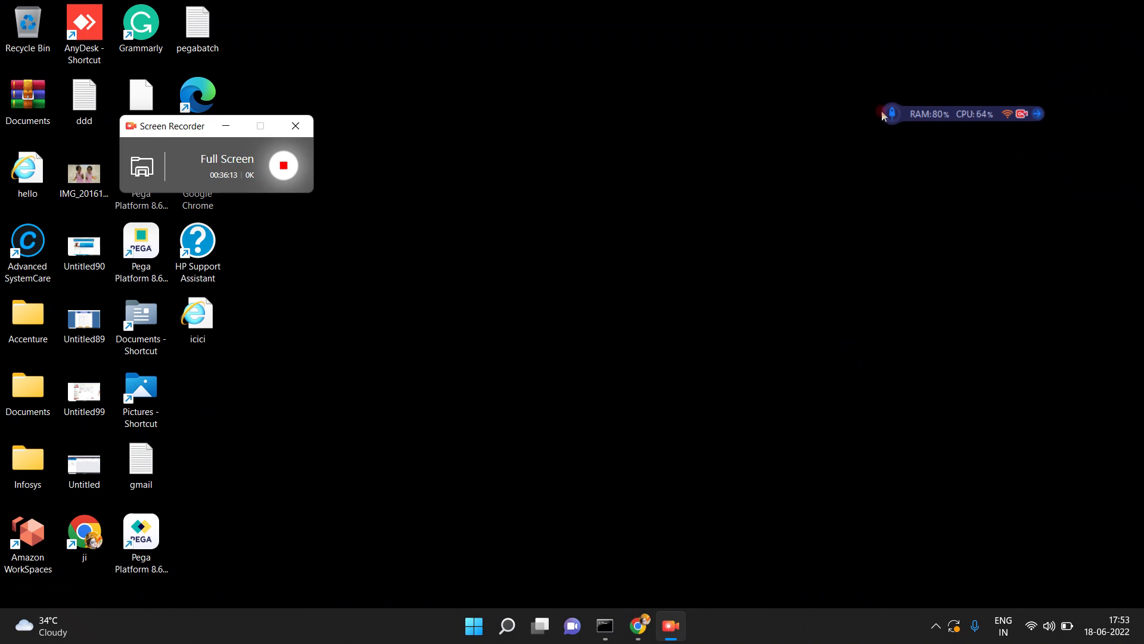
left_click(892, 116)
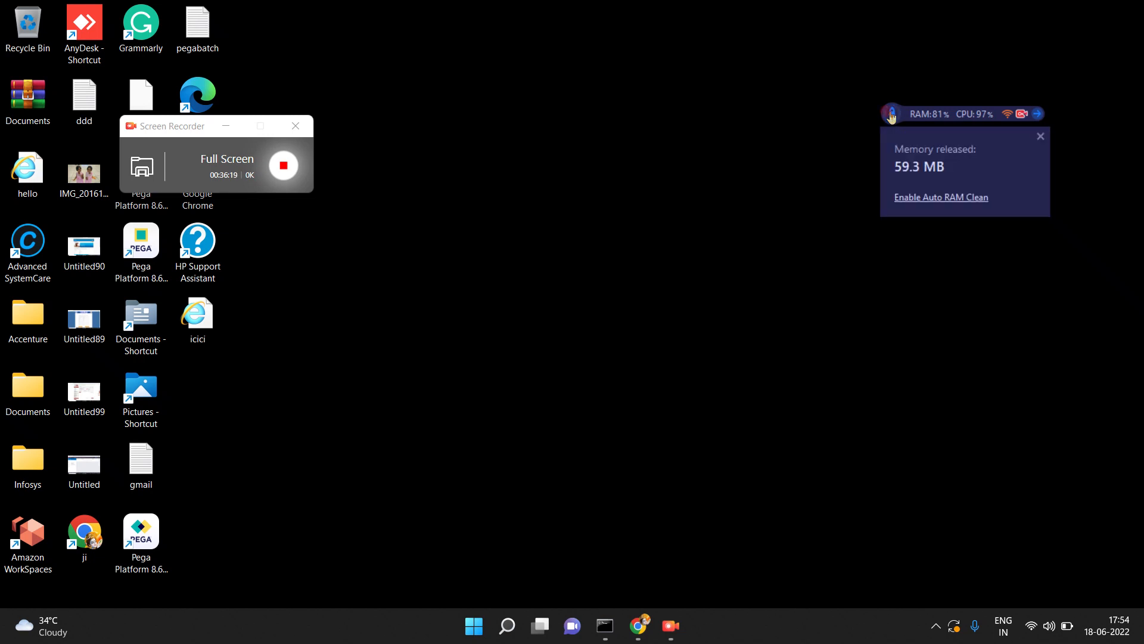
mouse_move(642, 625)
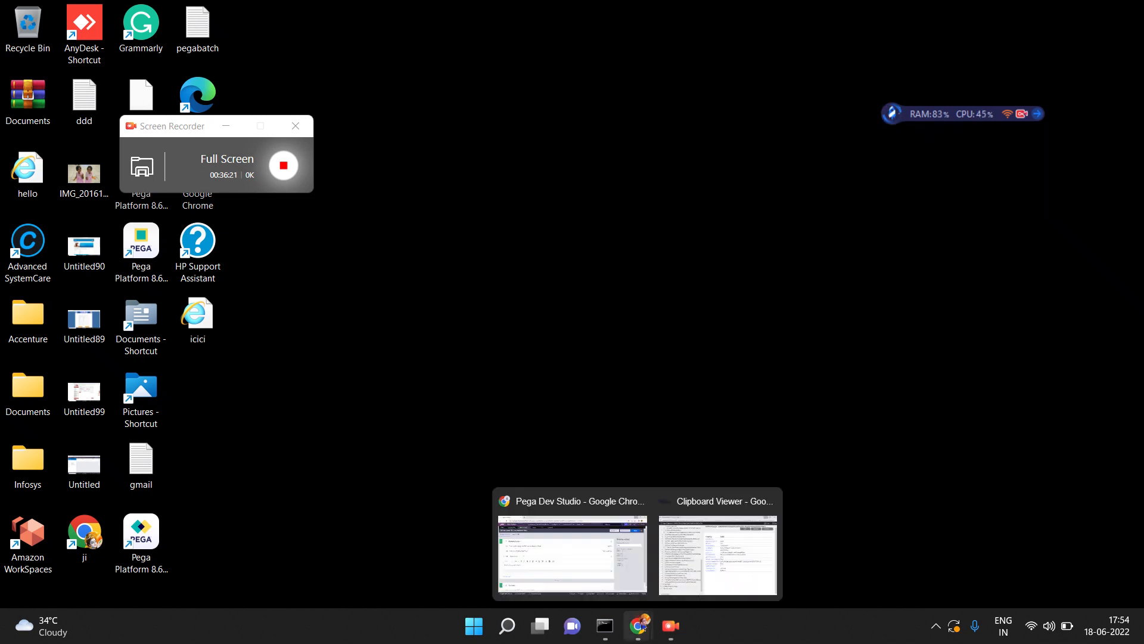
left_click(610, 563)
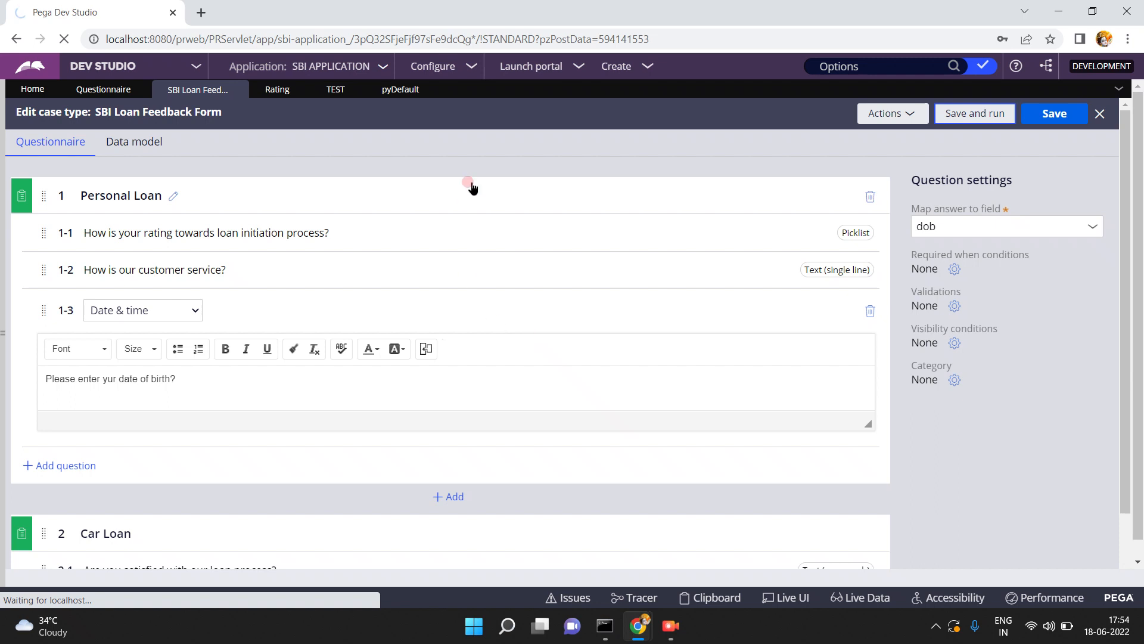
Try to close the pyDefault record through its unsaved-changes dialog, and open an extra browser tab beside Pega Dev Studio.
left_click(427, 95)
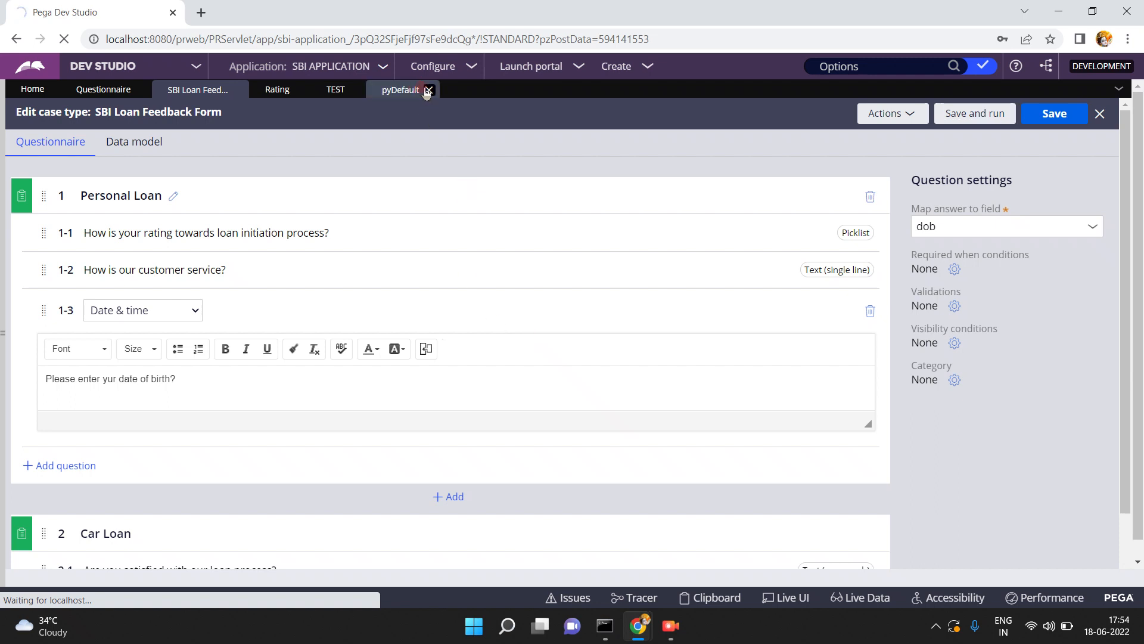
left_click(756, 379)
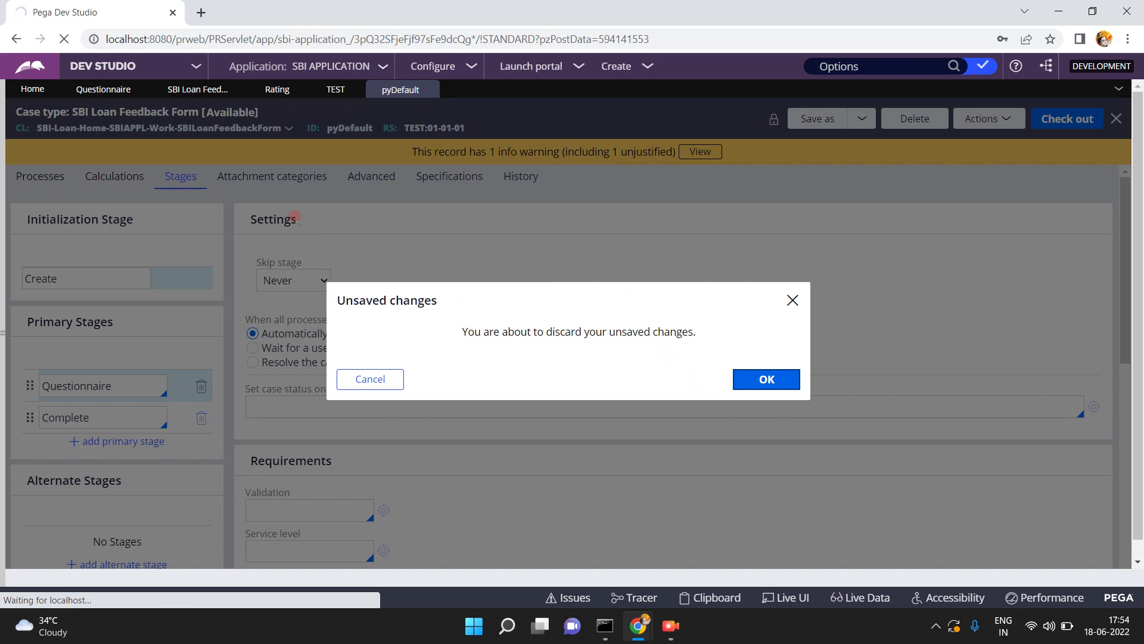
left_click(368, 384)
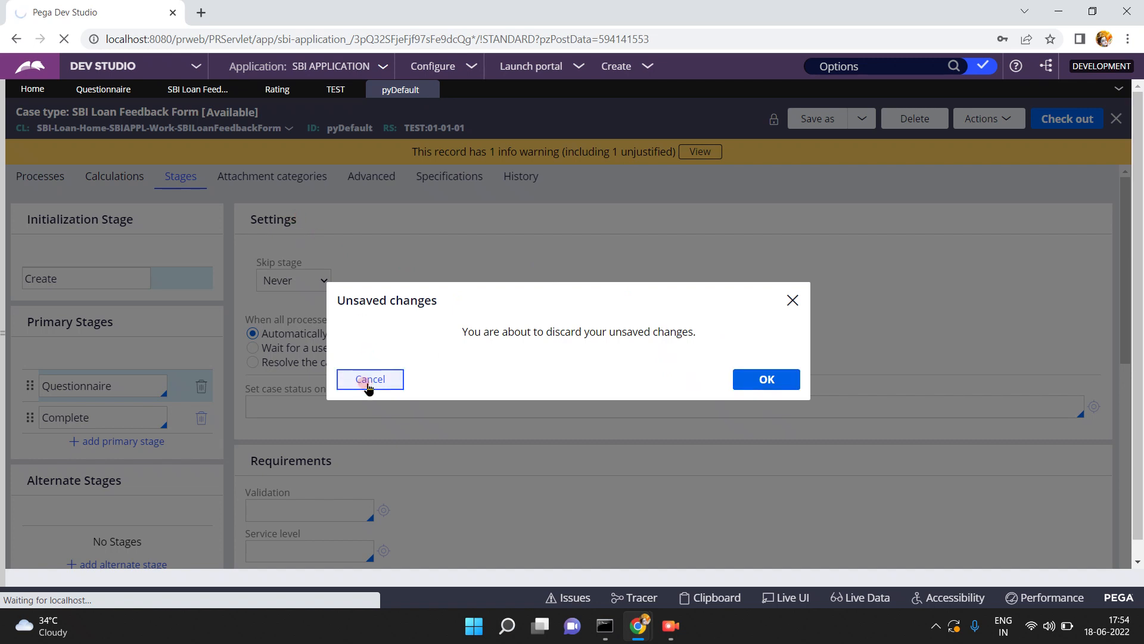
left_click(202, 13)
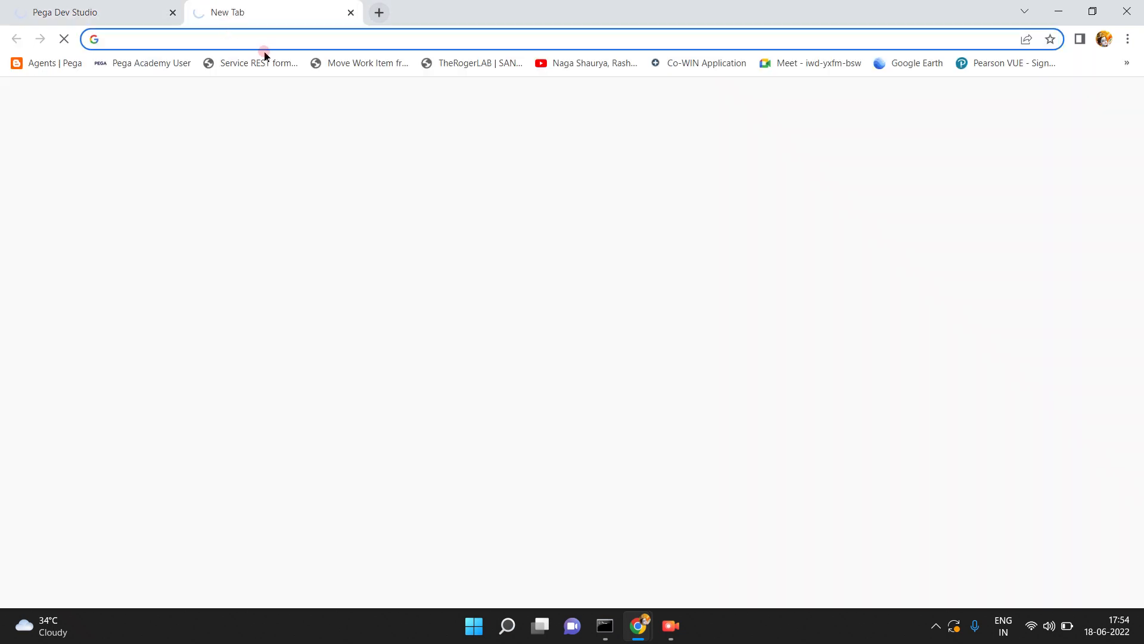
left_click(102, 15)
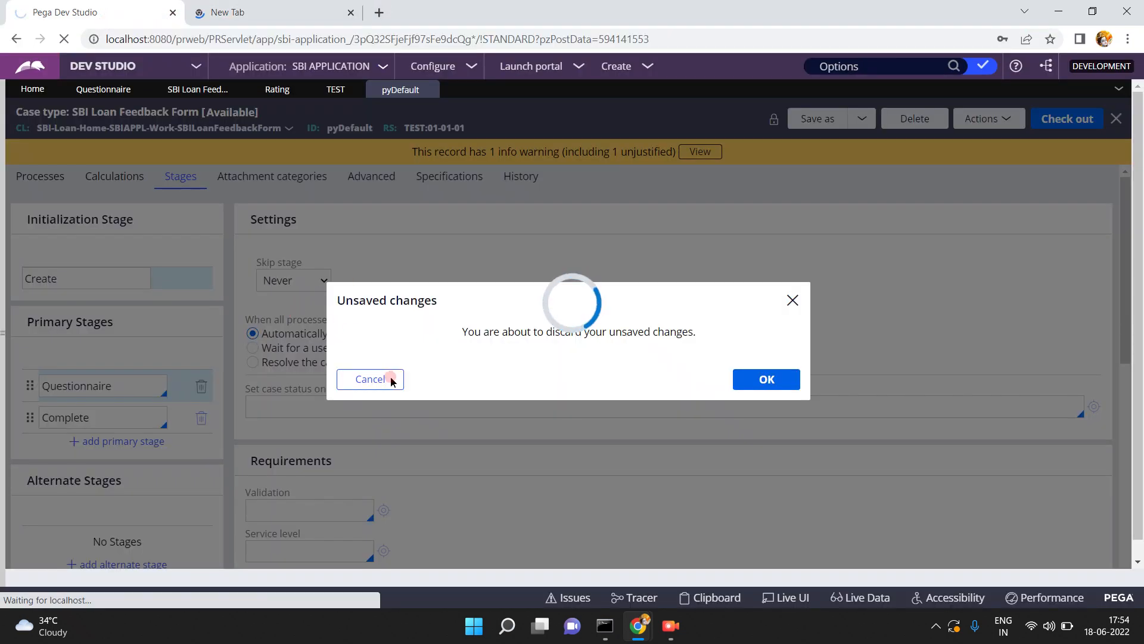
Close the empty browser tab, then save and run the SBI Loan Feedback Form case type.
left_click(353, 13)
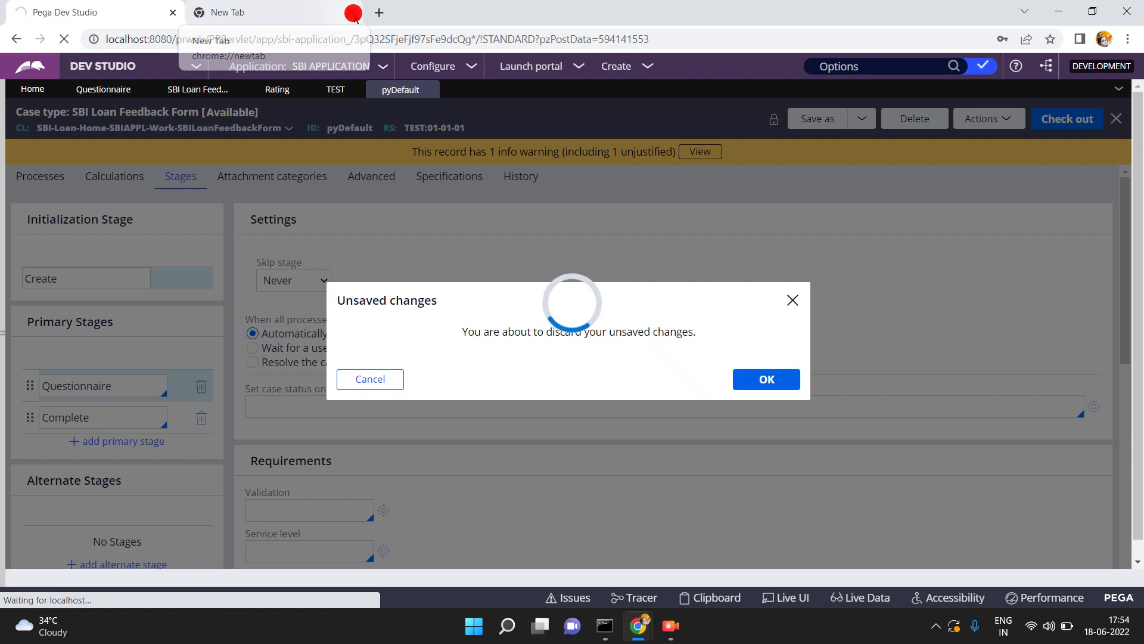
left_click(555, 176)
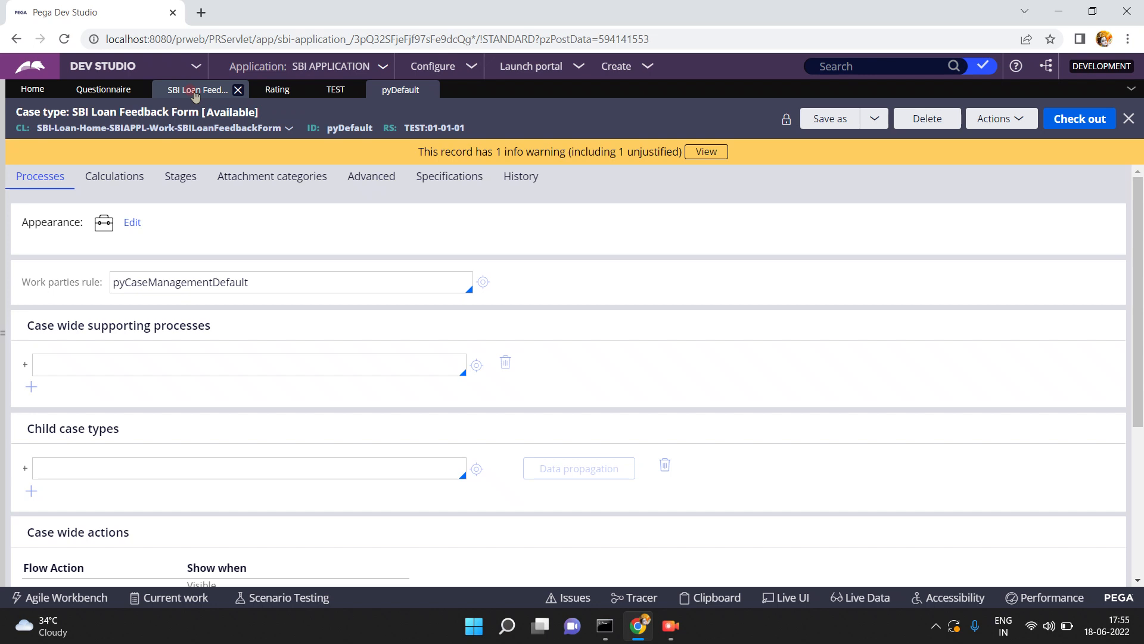
left_click(206, 94)
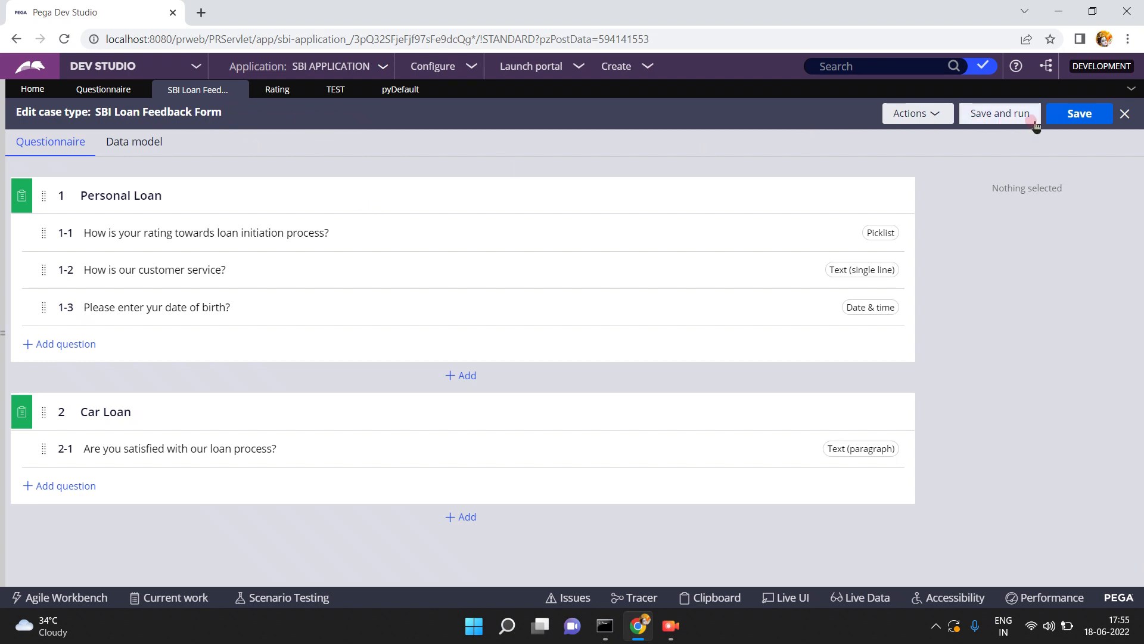
left_click(1003, 115)
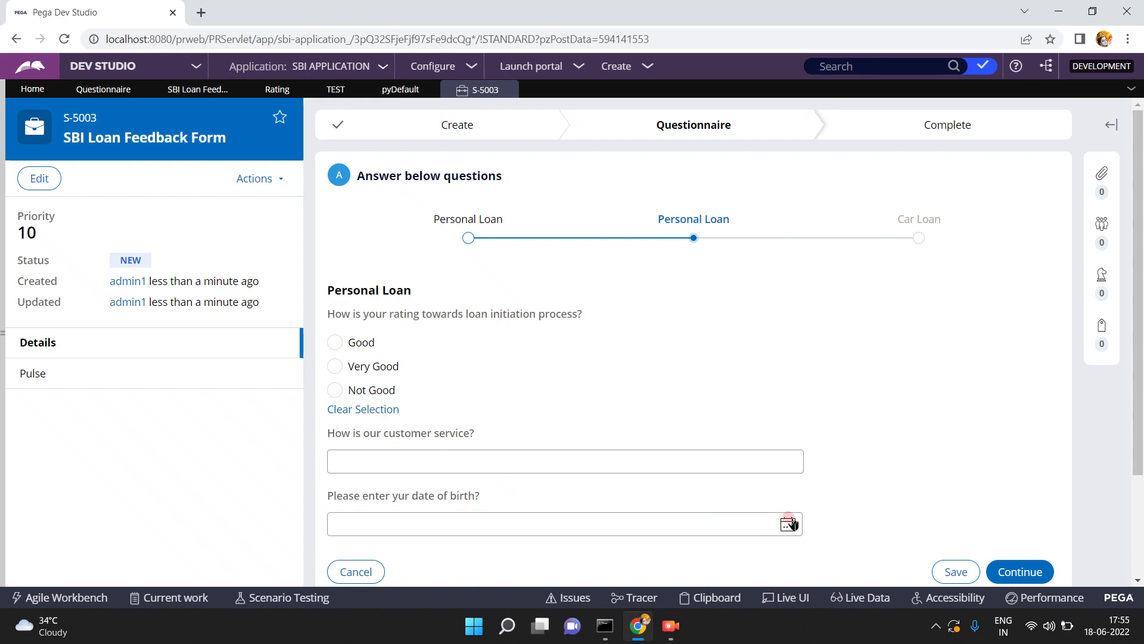
Pick a date and time for the date of birth question in the running feedback case.
left_click(717, 522)
left_click(721, 524)
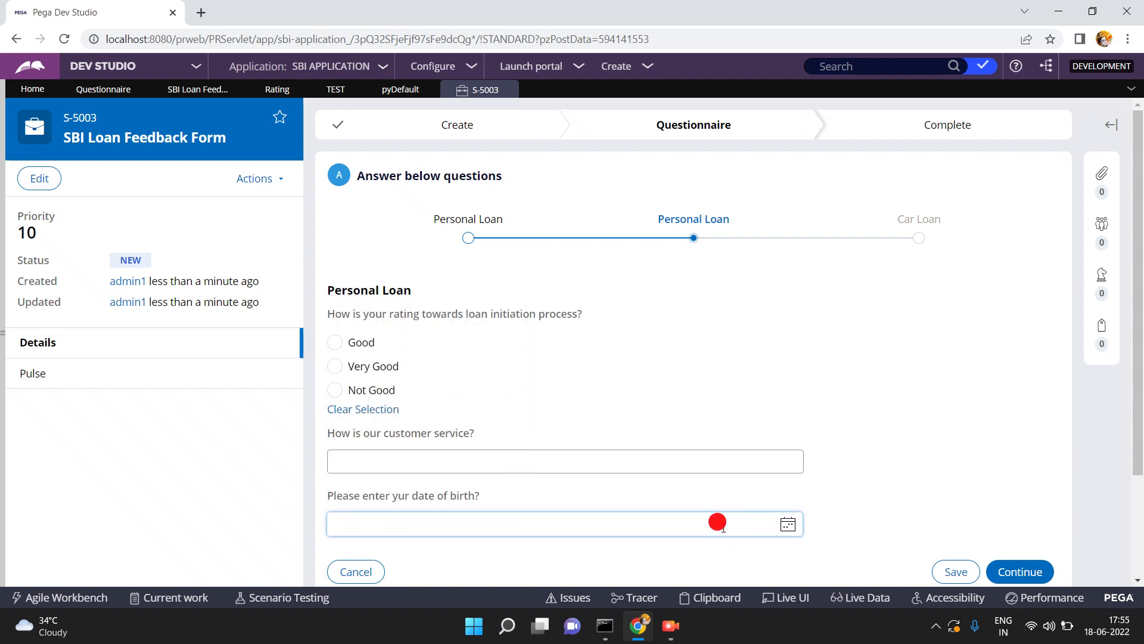
left_click(786, 525)
left_click(451, 388)
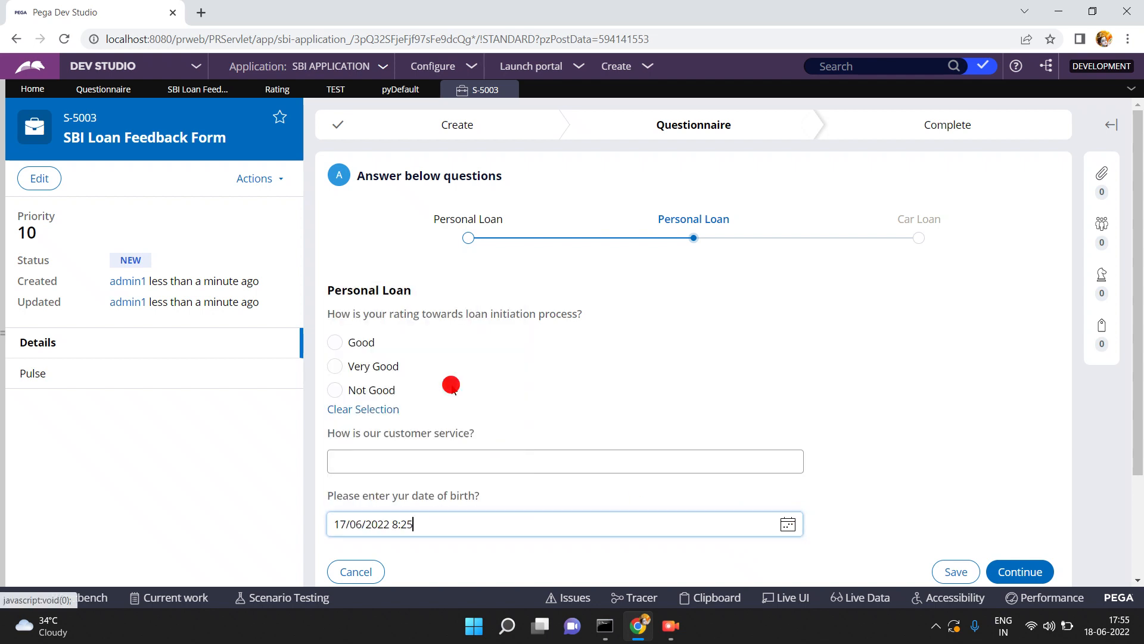
Add a Slider question to the Personal Loan page of the case type's questionnaire with the text "Please neter the requrie dloan amount".
left_click(194, 89)
left_click(67, 344)
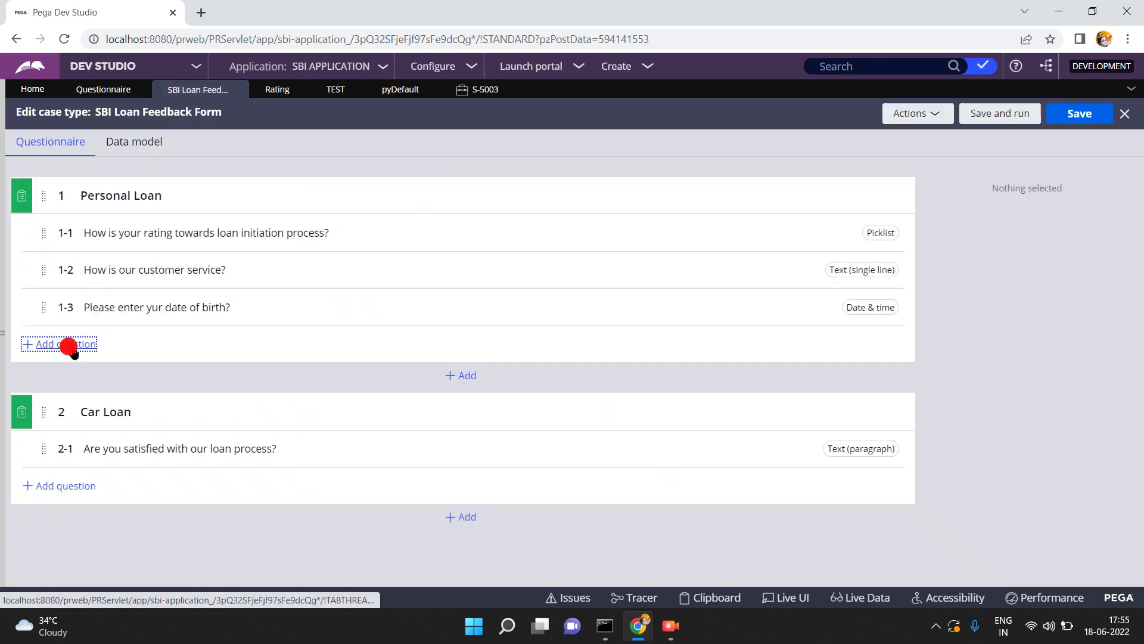
left_click(54, 361)
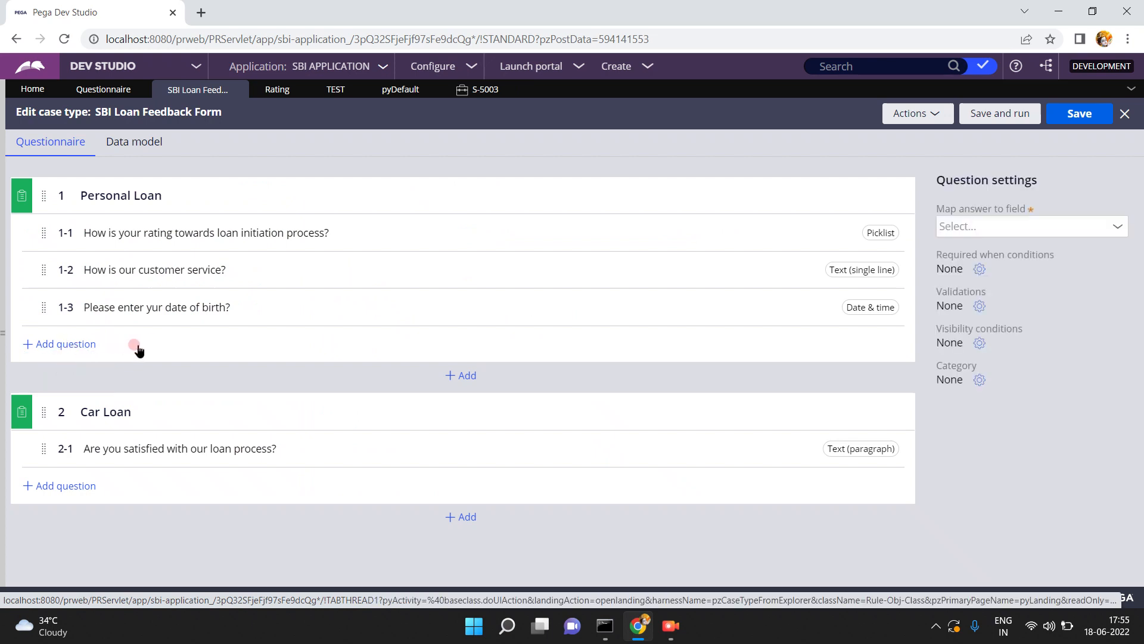
left_click(163, 348)
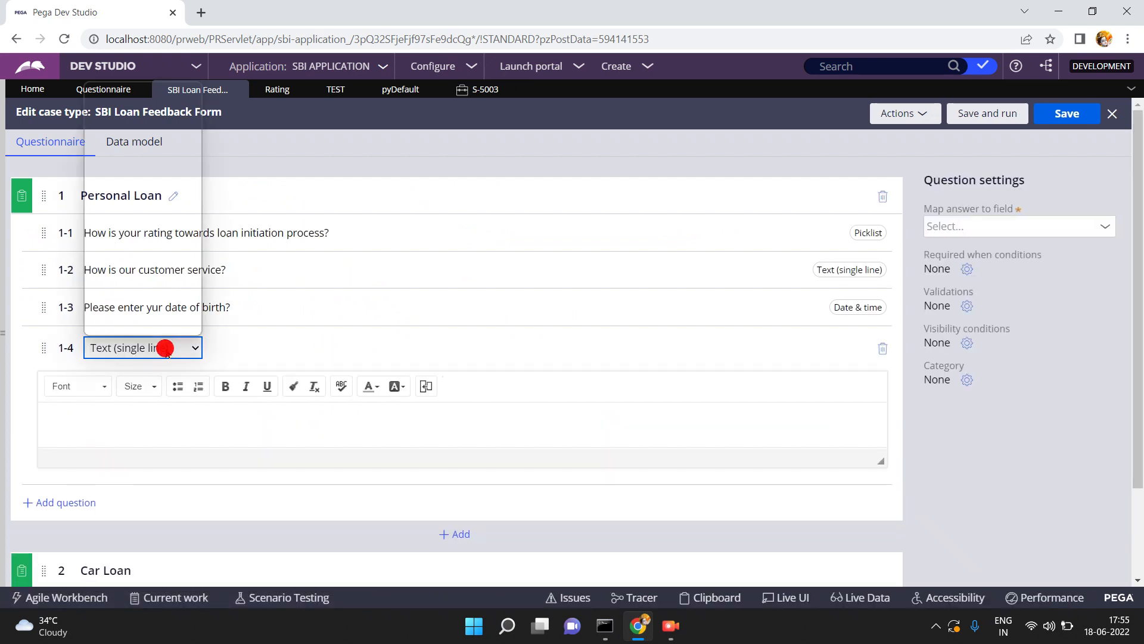
left_click(122, 267)
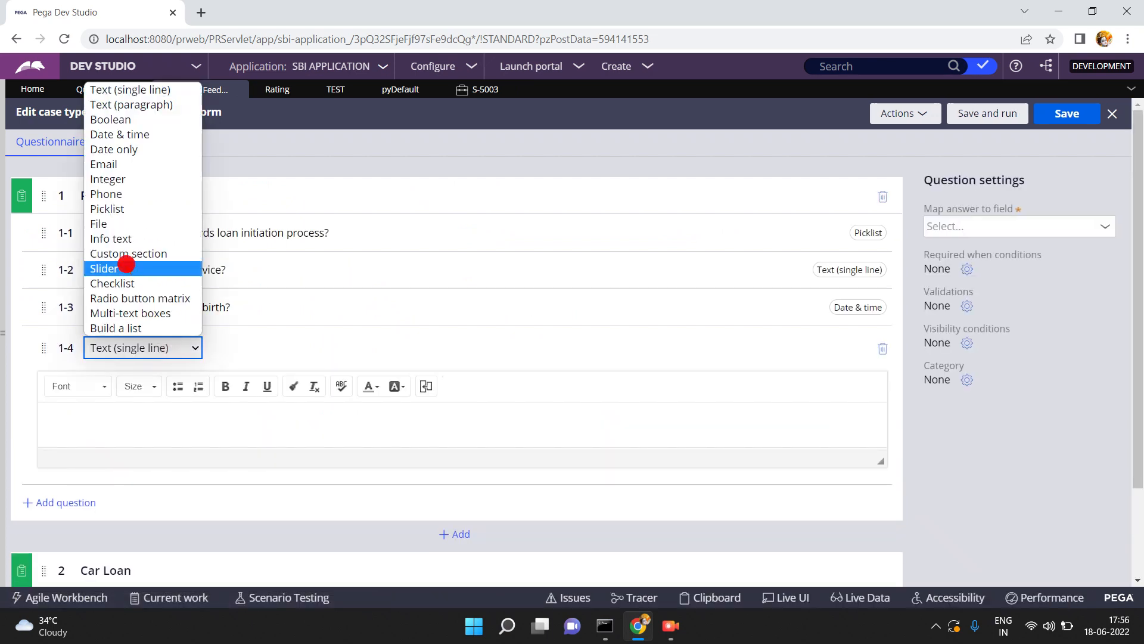
left_click(113, 422)
type("Plea")
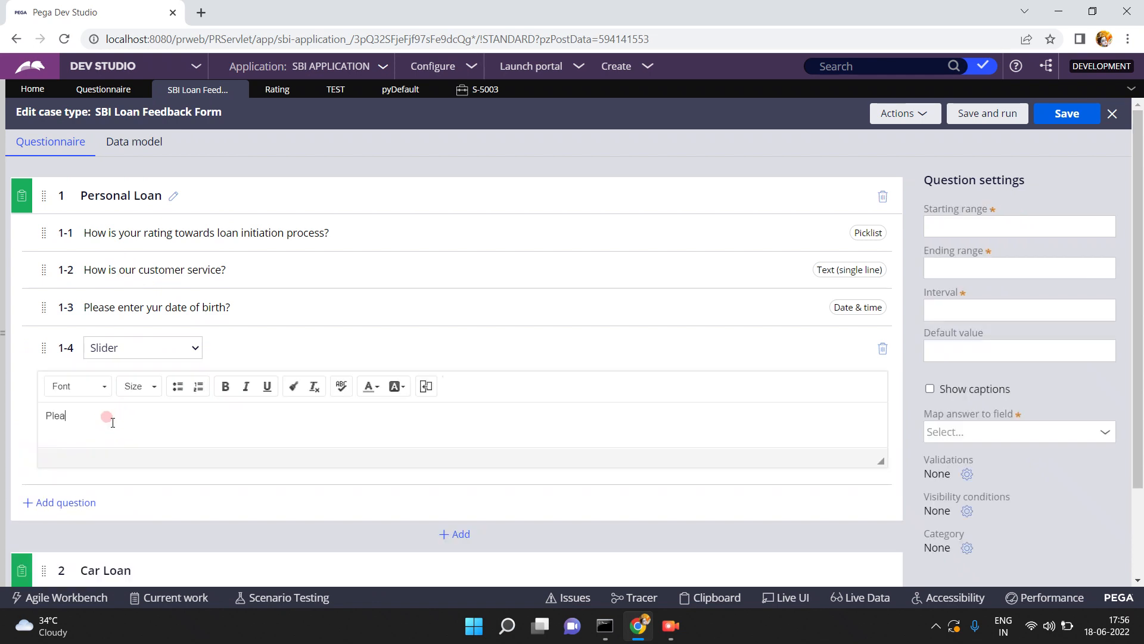
type("se neter the requrie dloan amount")
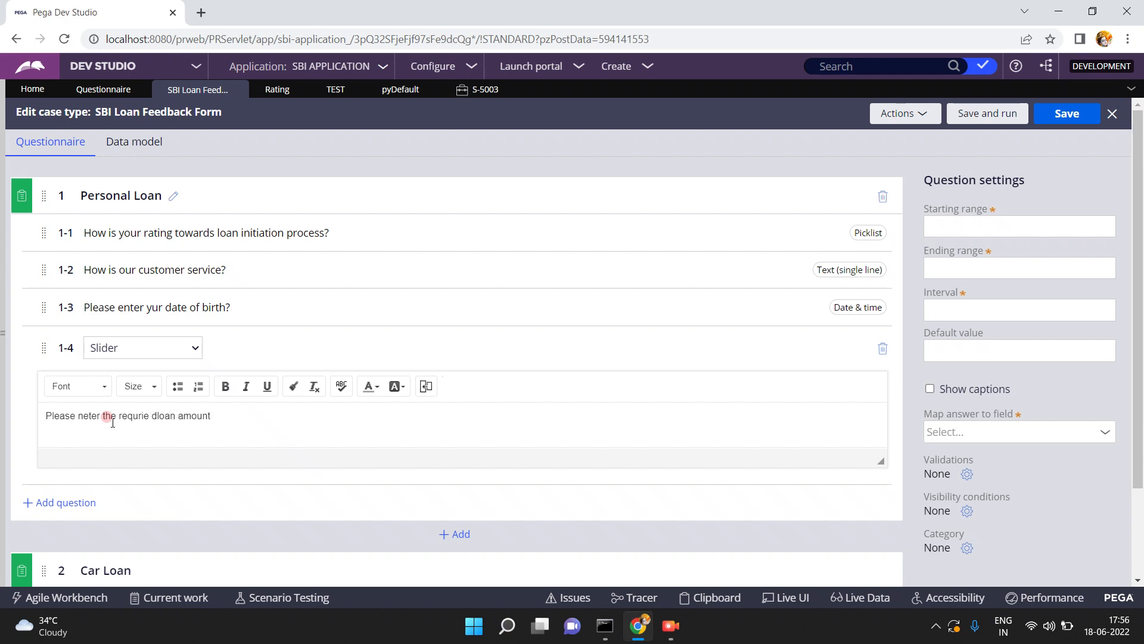
Set the slider's starting range to 100000, ending range to 500000, interval to 100000 and default value to 100000.
left_click(957, 225)
type("5000")
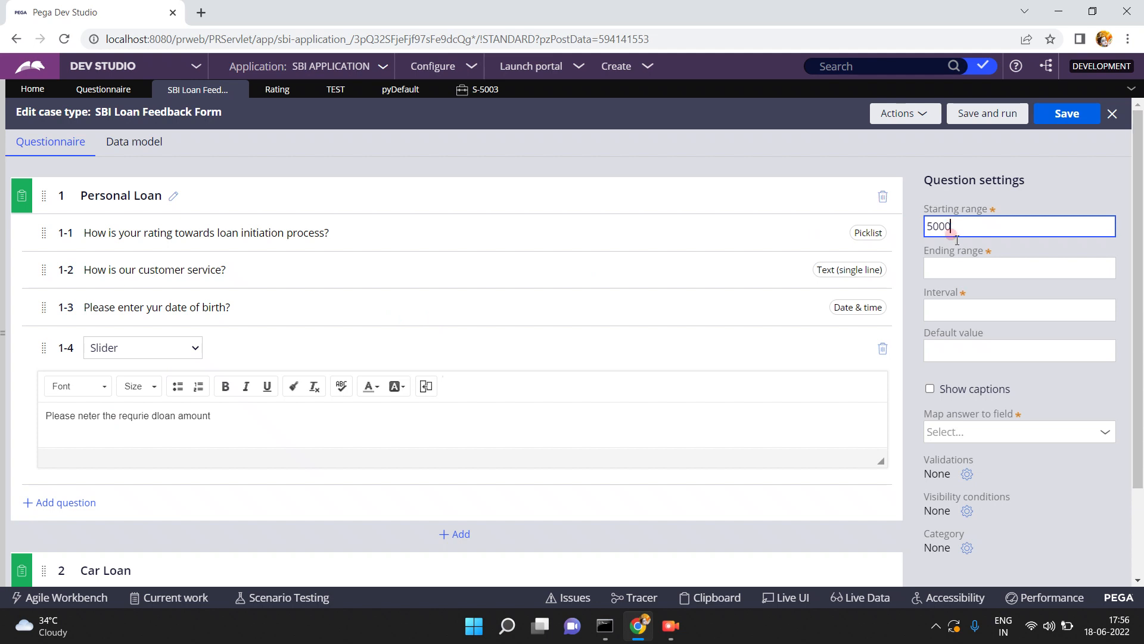
left_click(961, 268)
type("5000")
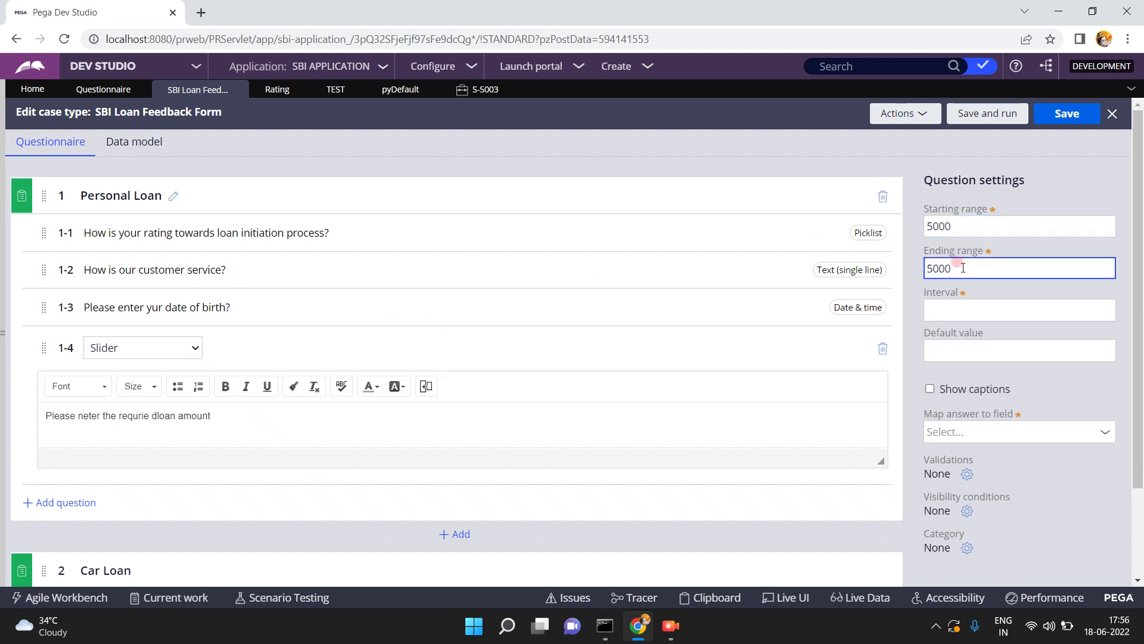
double_click(954, 227)
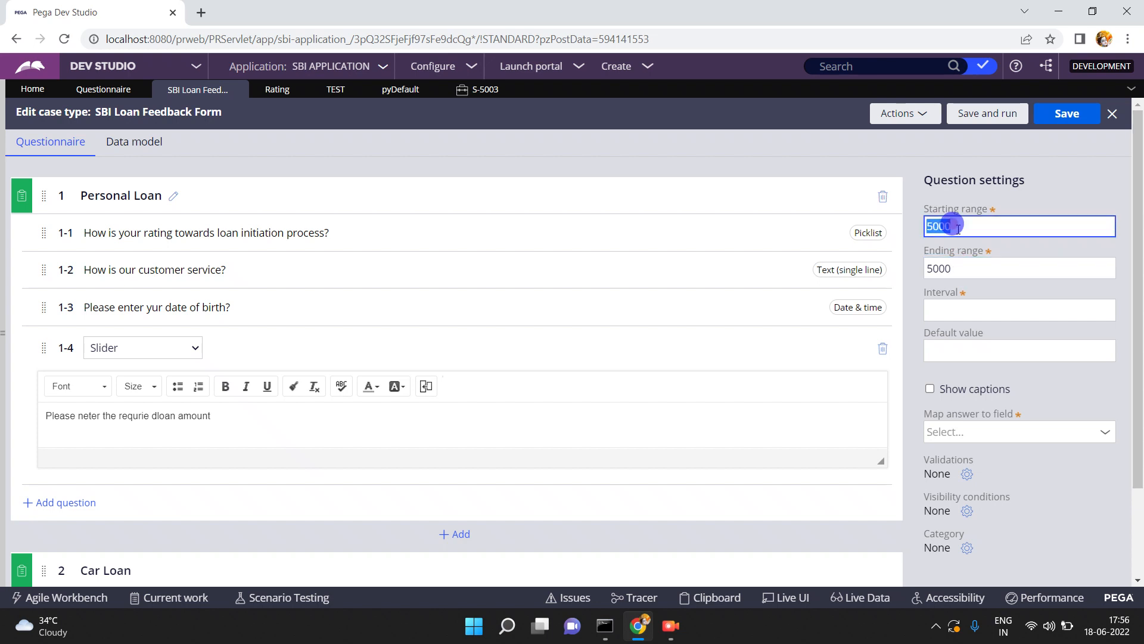
type("100000")
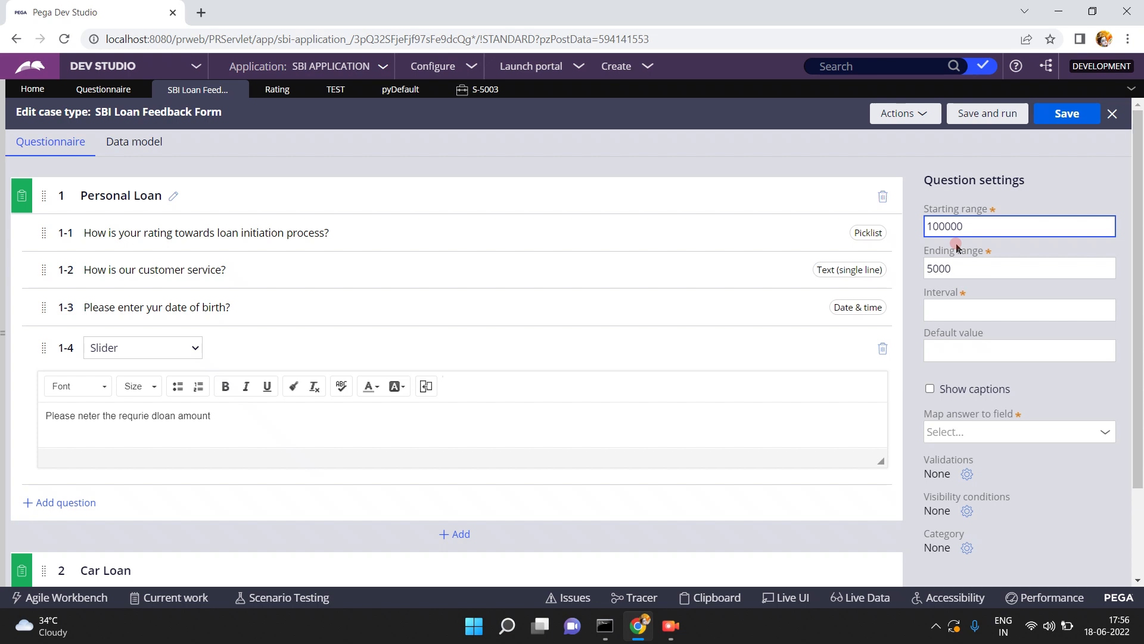
left_click(954, 266)
type("00")
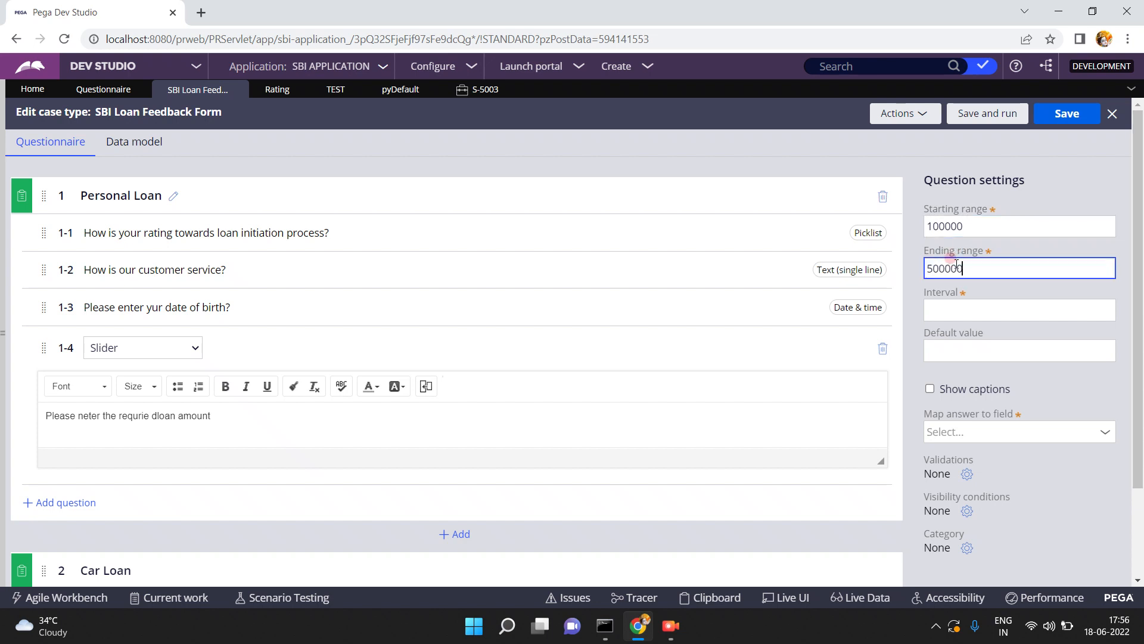
left_click(942, 307)
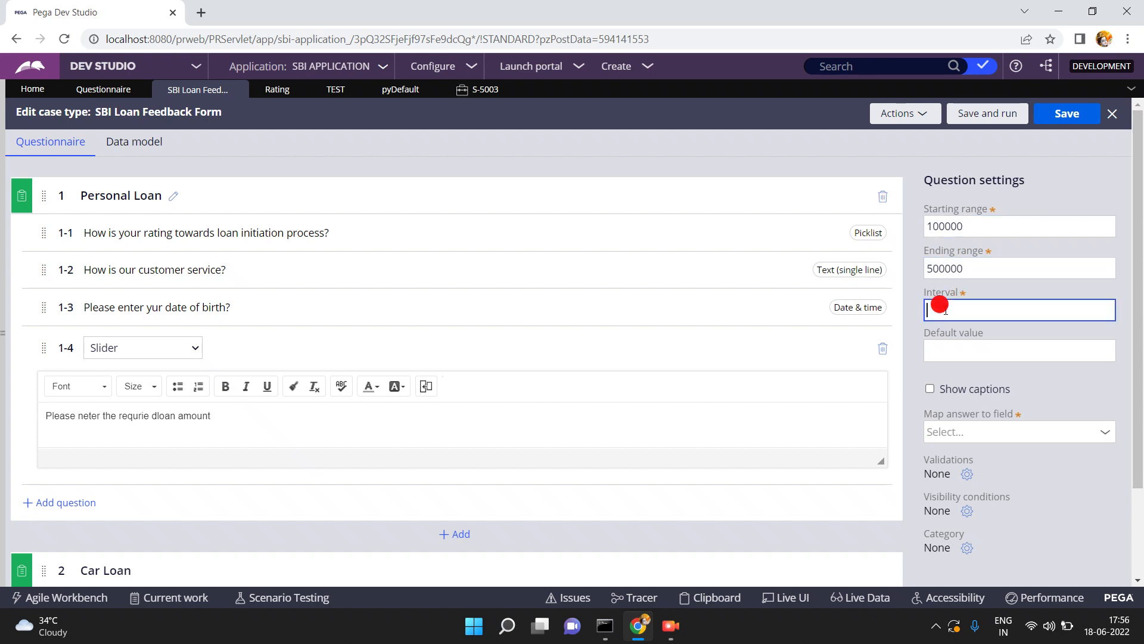
type("100000")
left_click(936, 351)
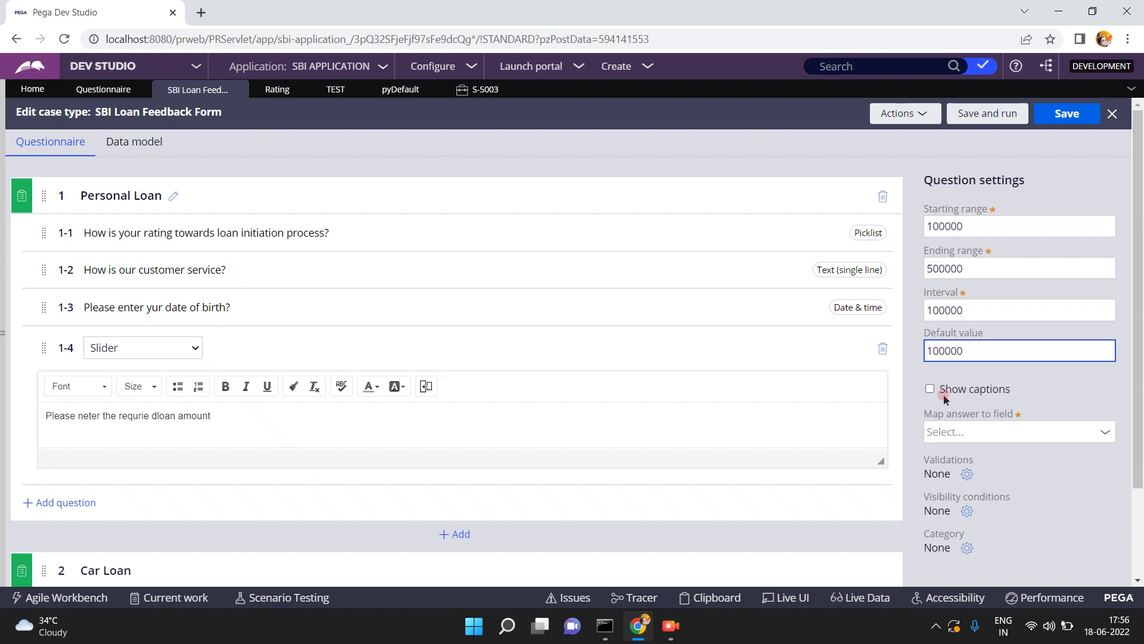
Map the slider question's answer to a new field named loanamt.
left_click(971, 431)
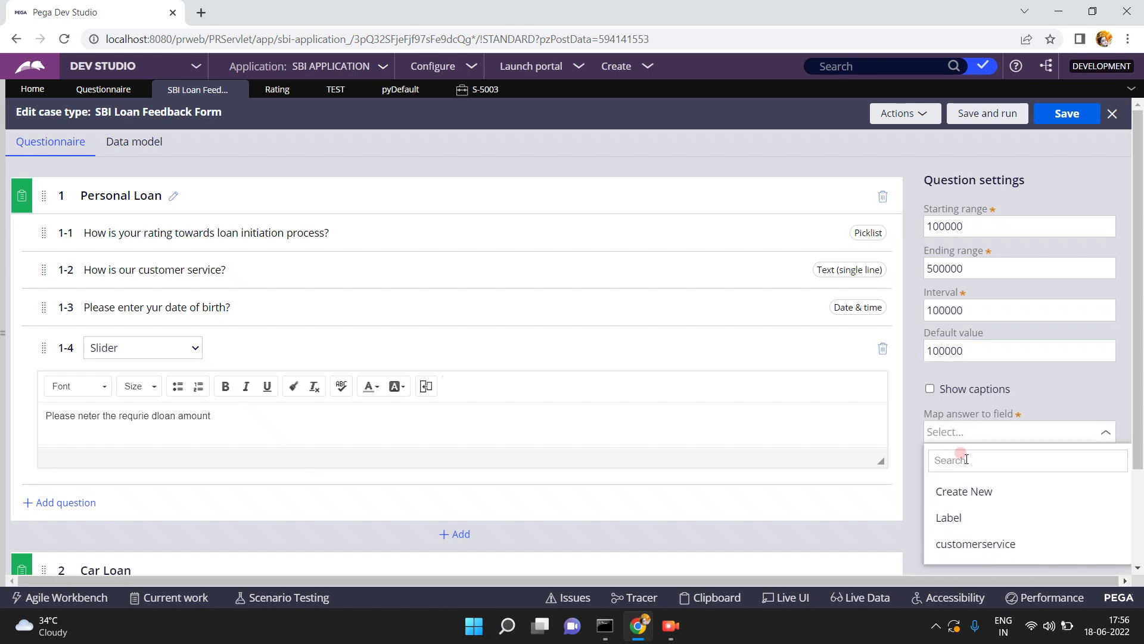
left_click(960, 492)
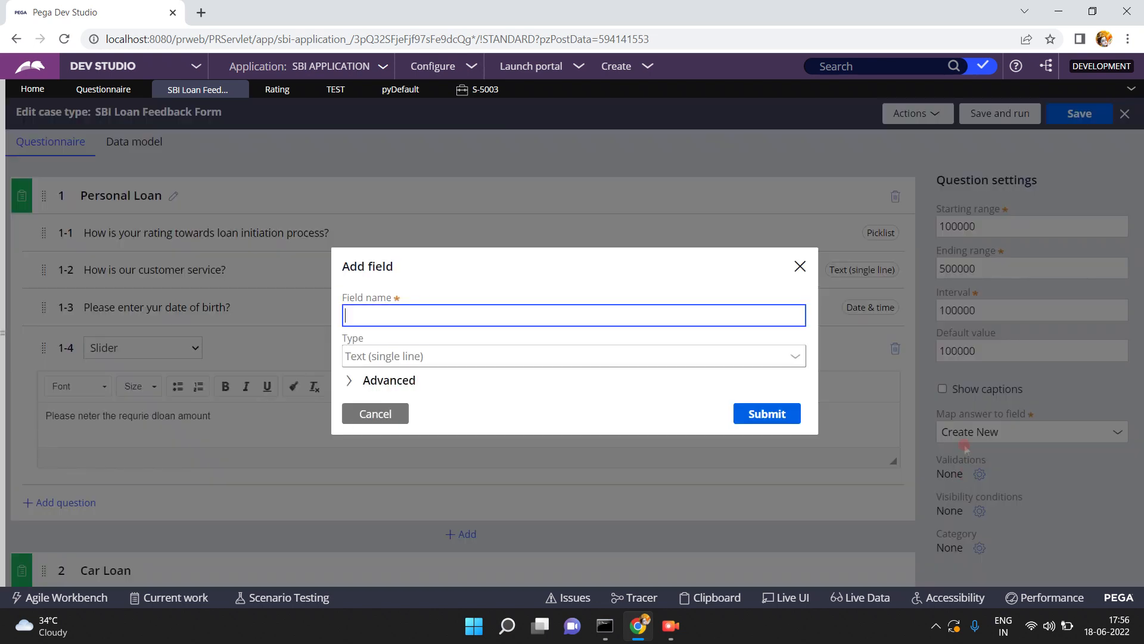
left_click(498, 311)
type("loan")
left_click(756, 411)
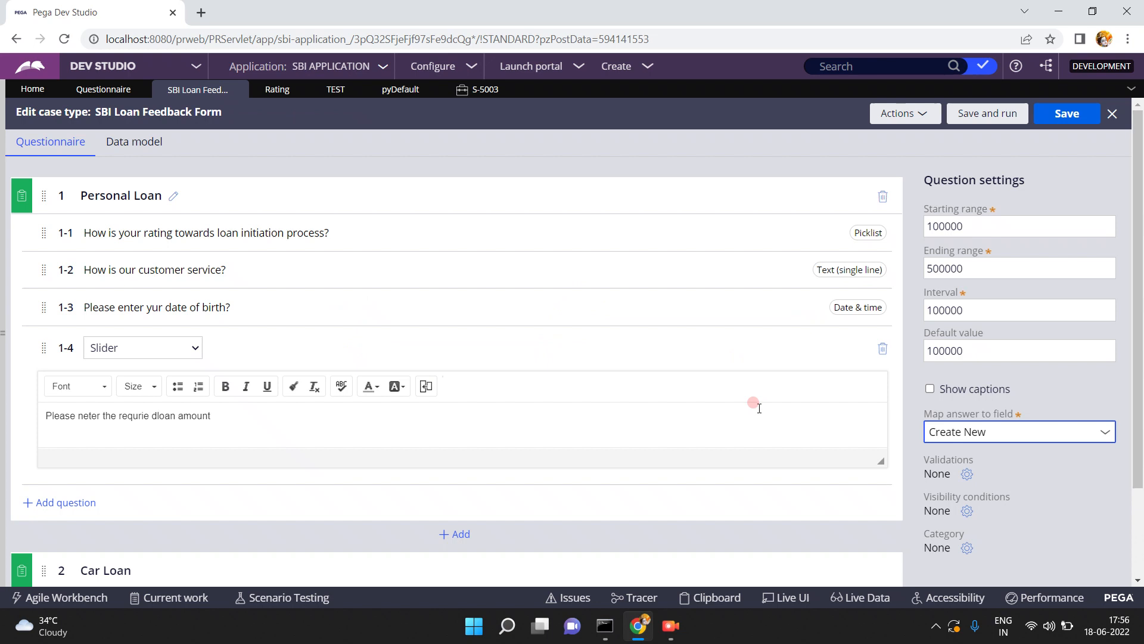
Save and run the updated case type, and close the earlier test case, discarding its unsaved changes.
left_click(983, 114)
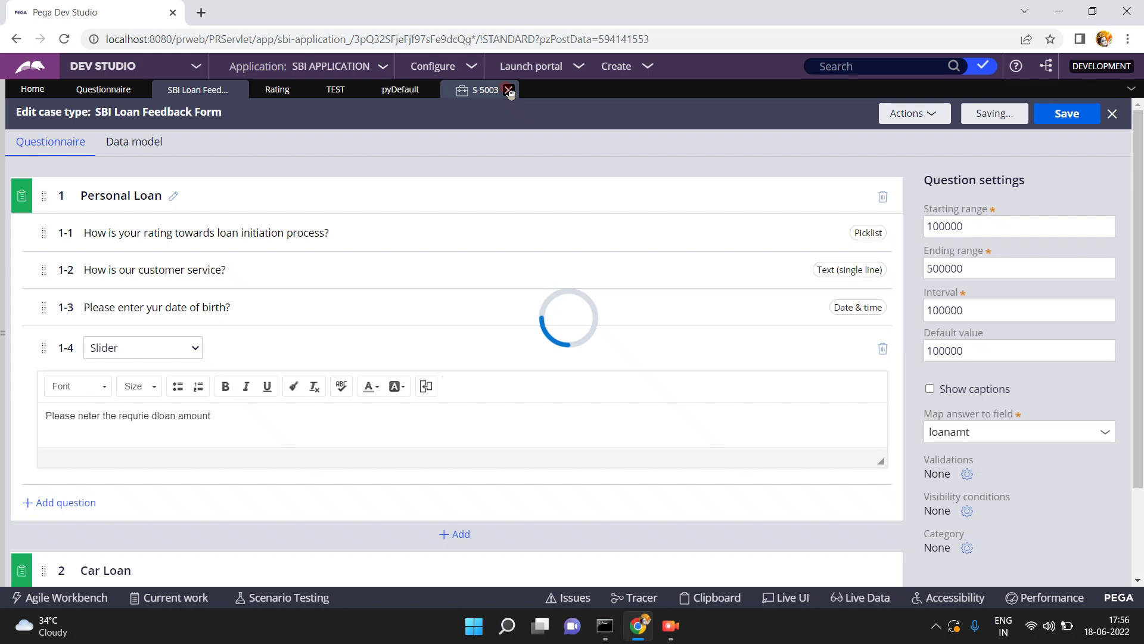
left_click(508, 90)
left_click(696, 376)
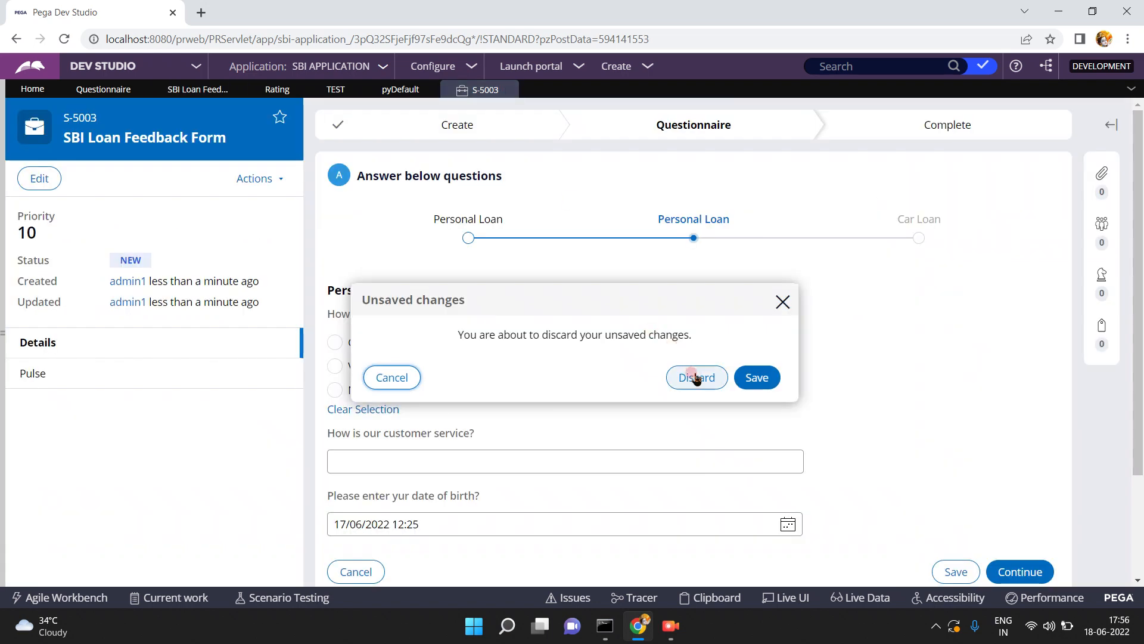
left_click(694, 377)
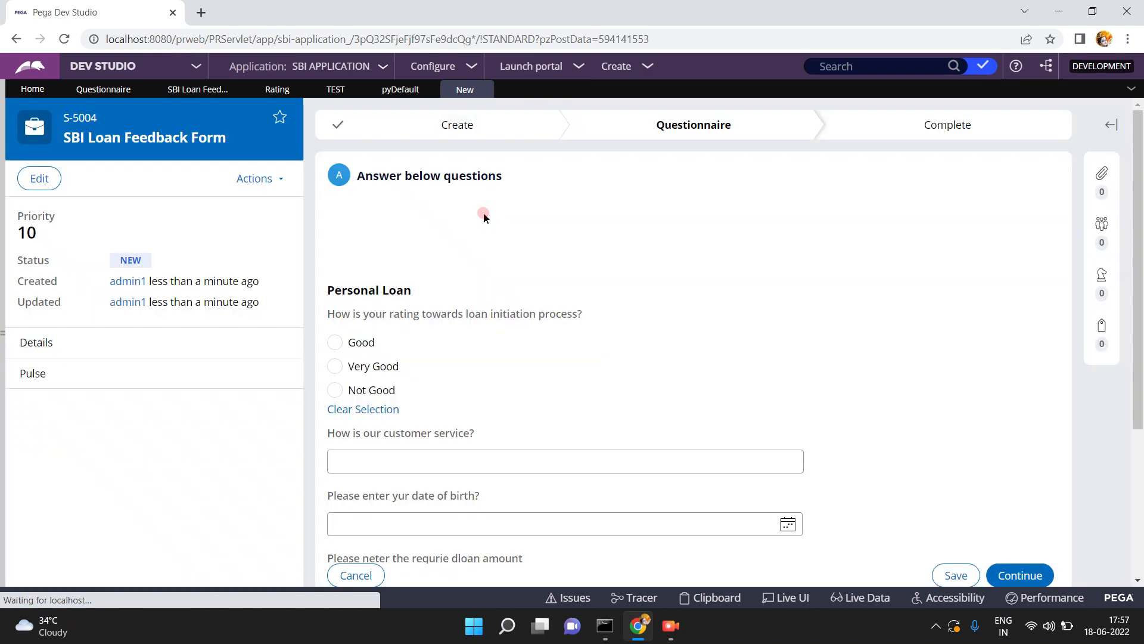
Set the loan amount slider to 400000 in the new test case and continue to the Car Loan page.
left_click(1140, 495)
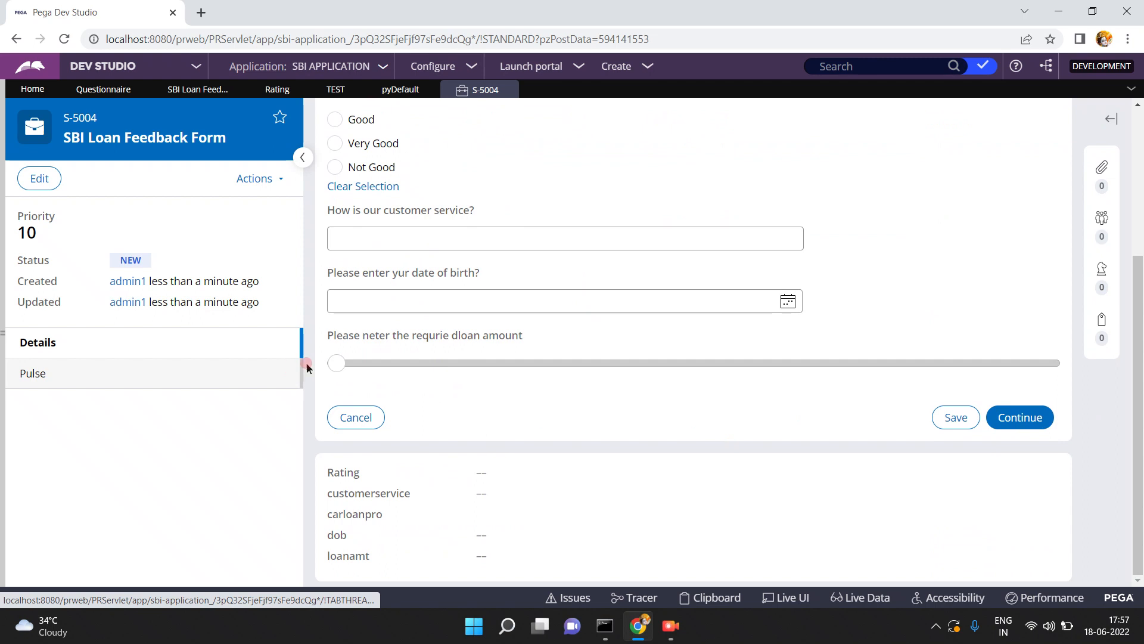
left_click_drag(335, 368, 425, 369)
left_click(429, 363)
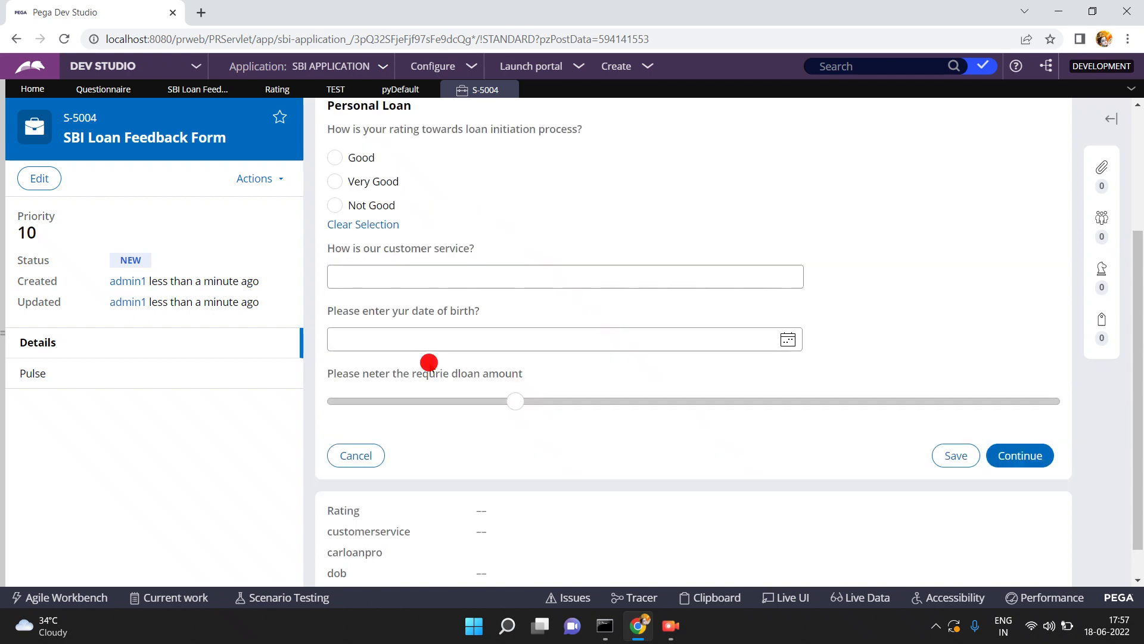
left_click(679, 403)
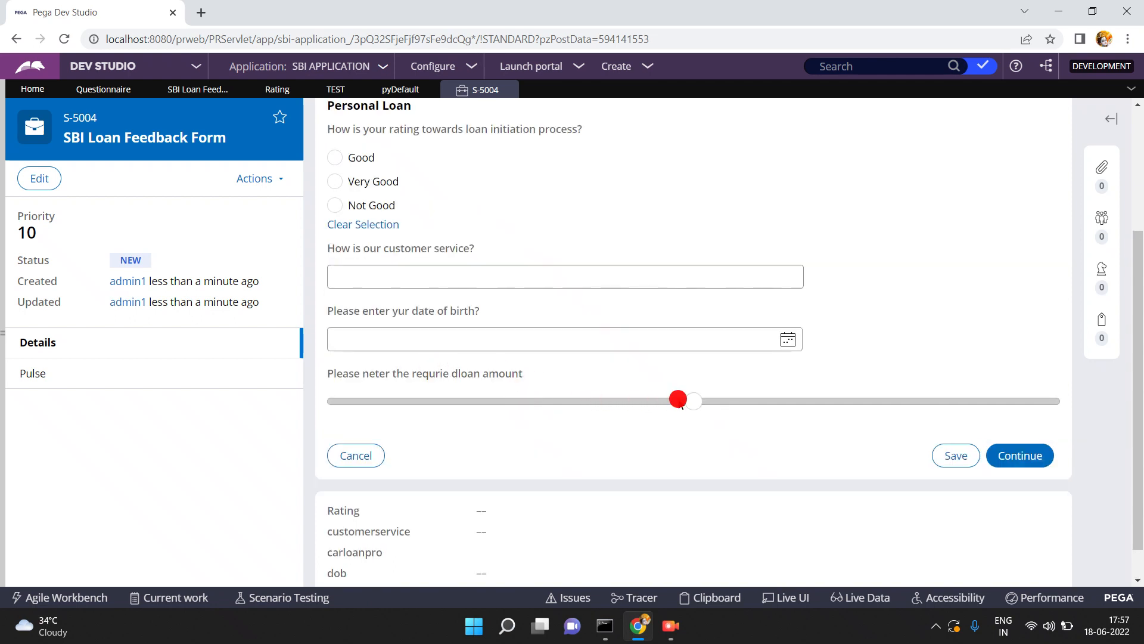
left_click(805, 401)
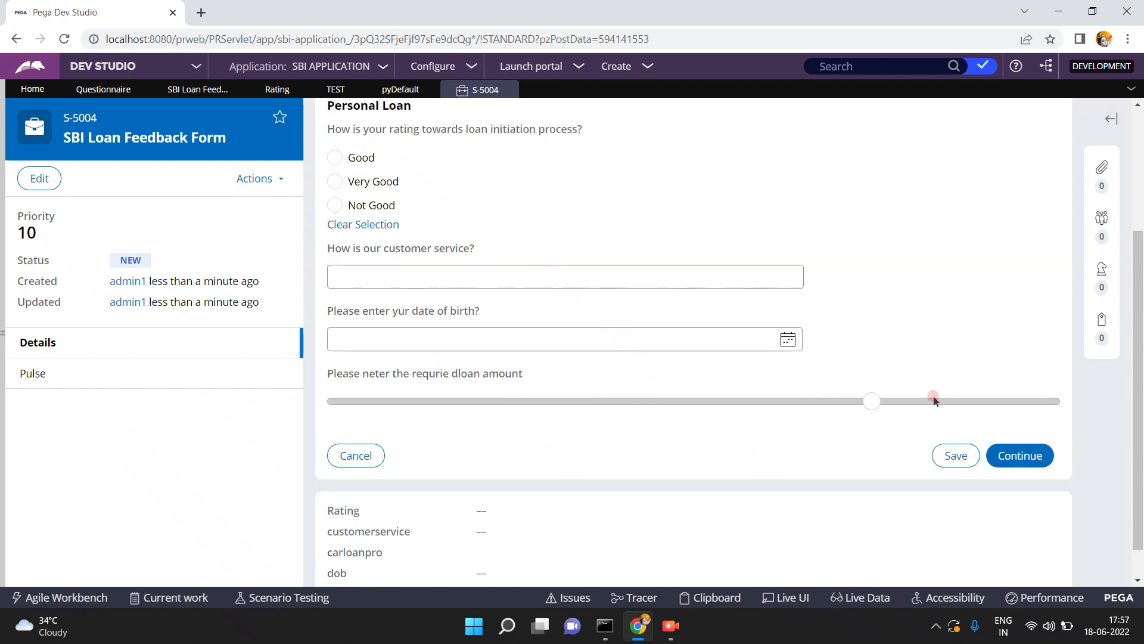
left_click(1005, 454)
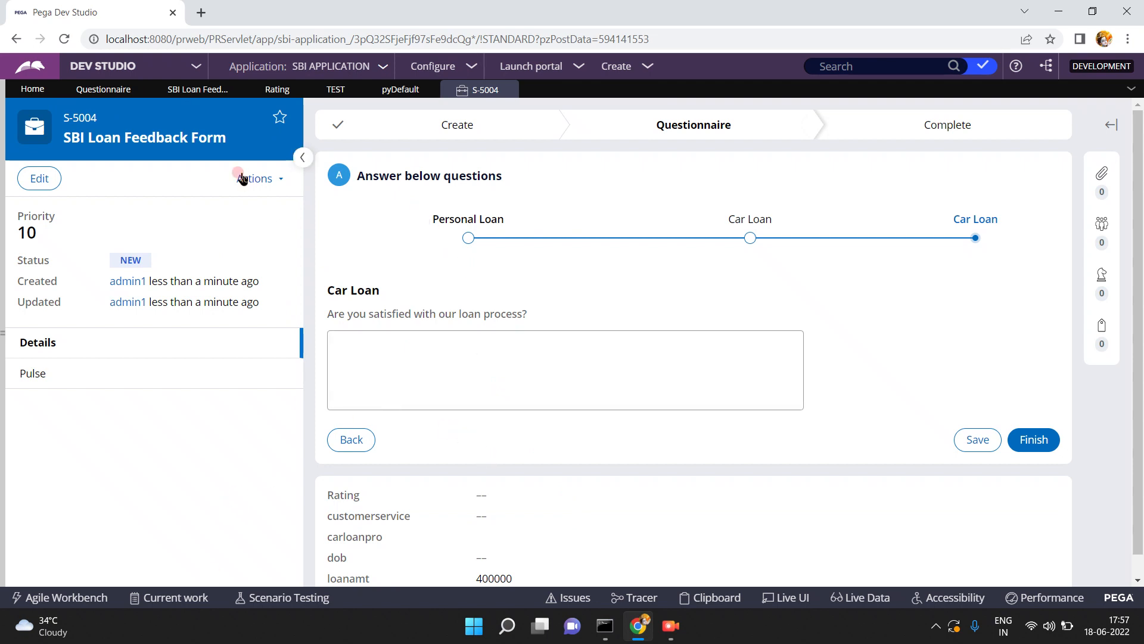
Return to the SBI Loan Feedback Form case type and select the Car Loan question "Are you satisfied with our loan process?" for editing.
left_click(185, 90)
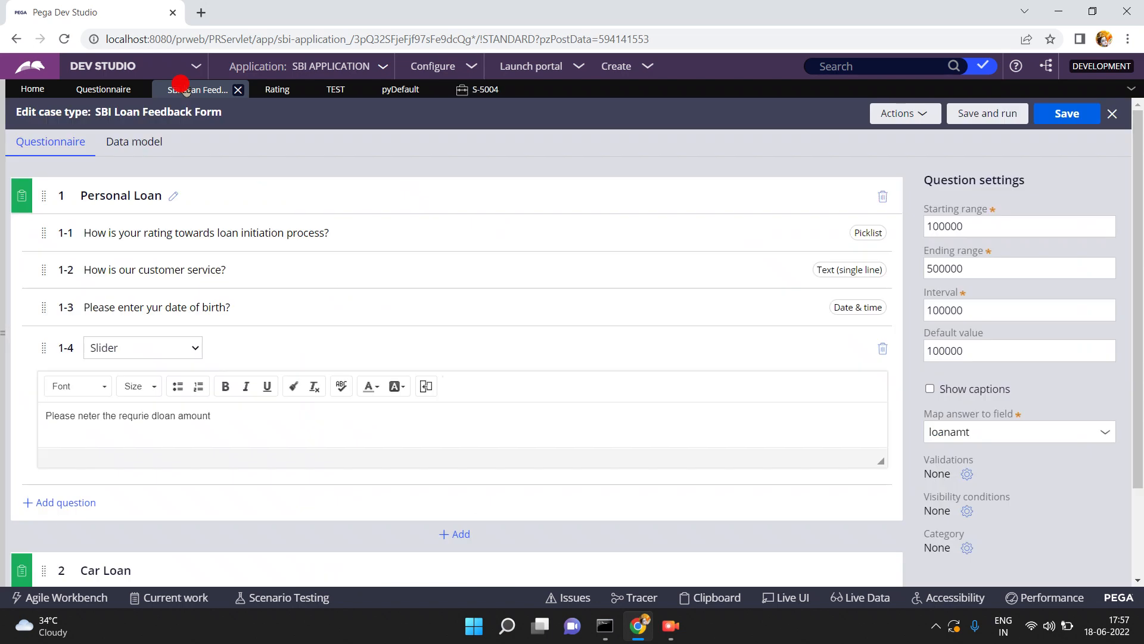
left_click(177, 356)
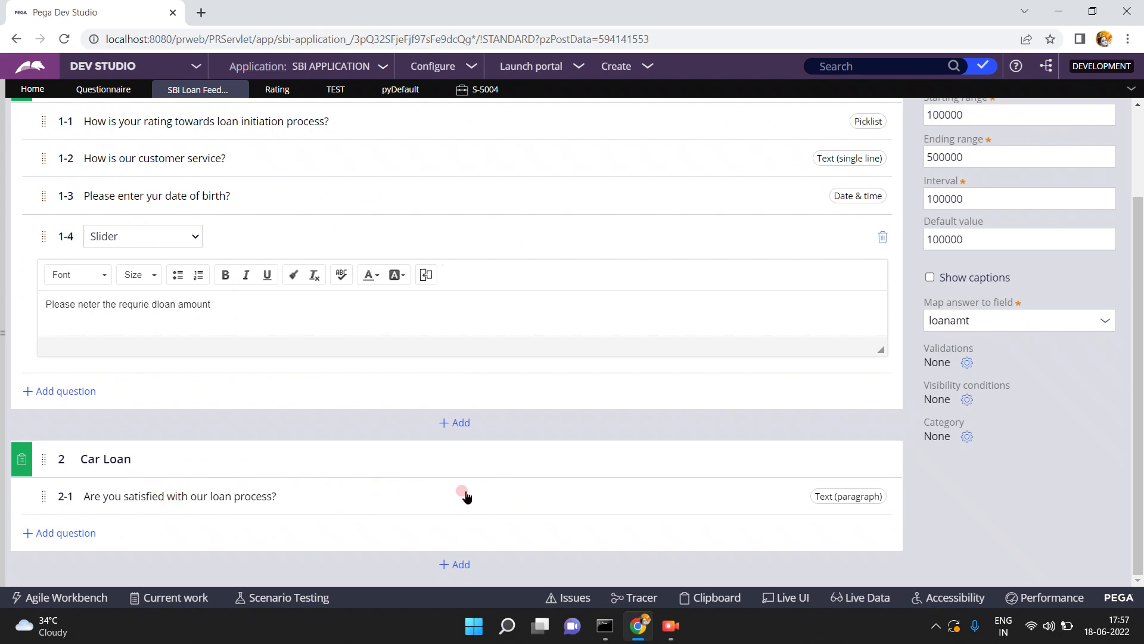
left_click(128, 497)
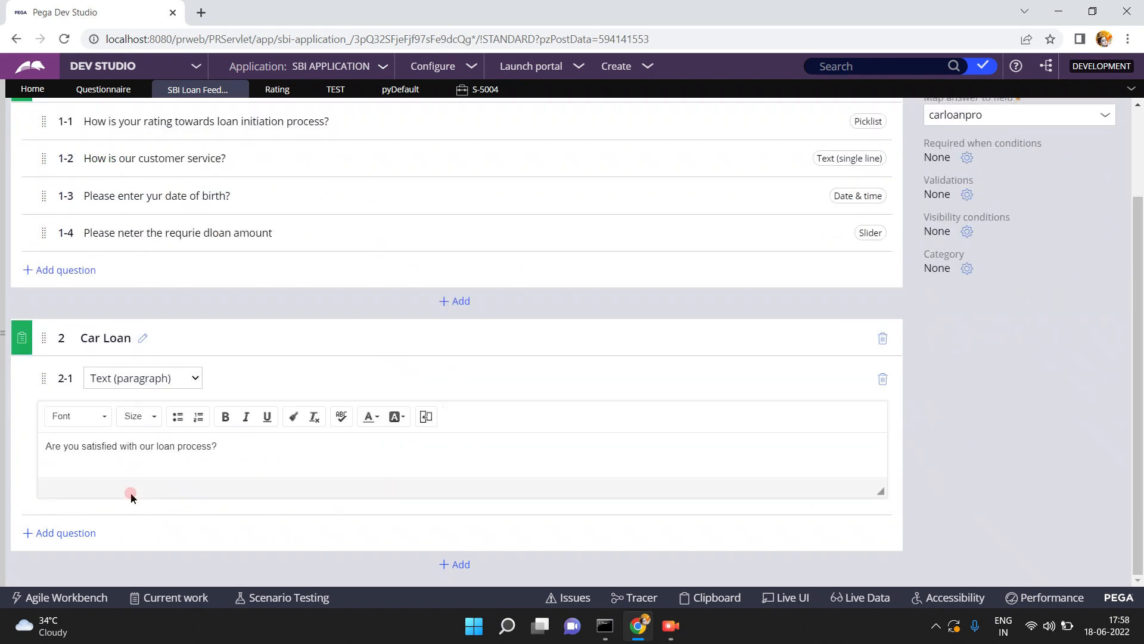
left_click(1139, 162)
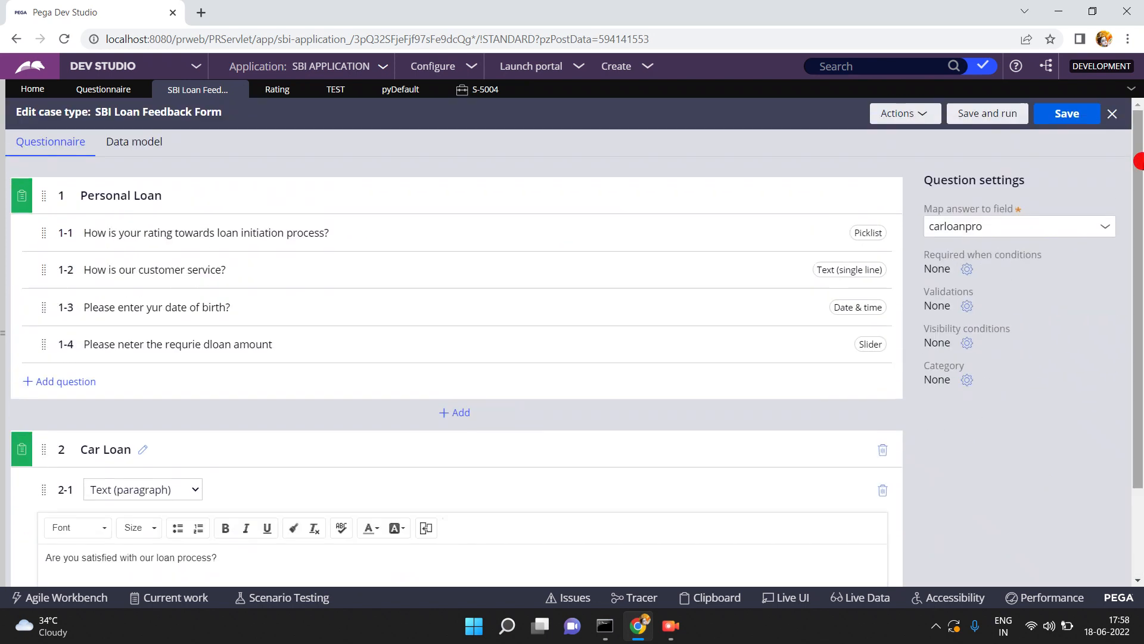
Try to add a visibility condition based on the loanamt field to the Car Loan question, and close the error window.
left_click(967, 343)
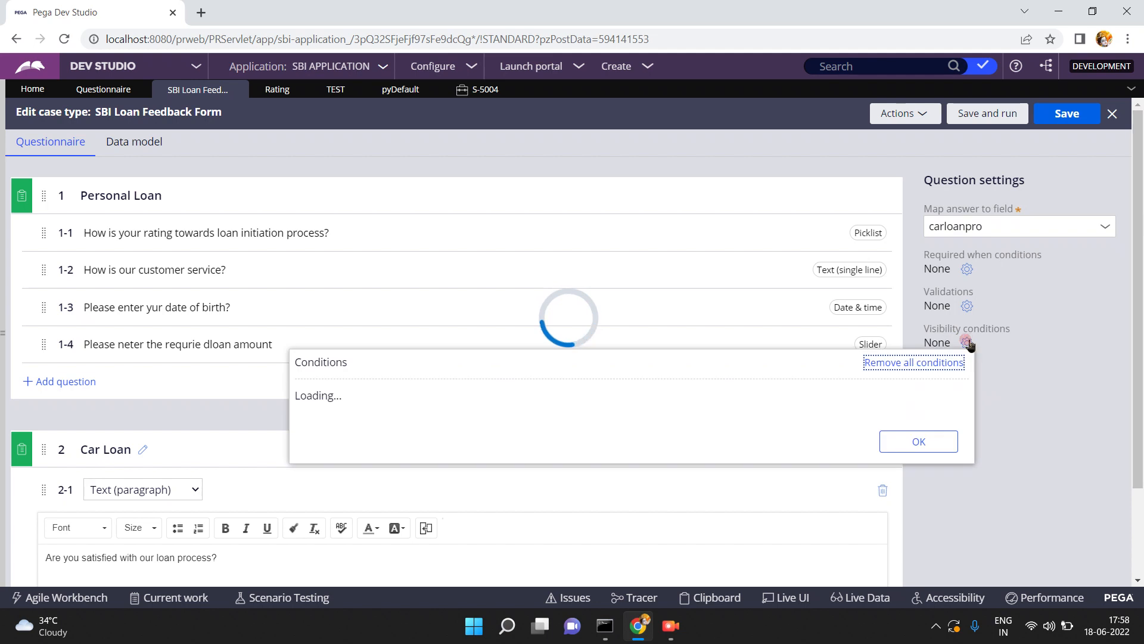
left_click(370, 404)
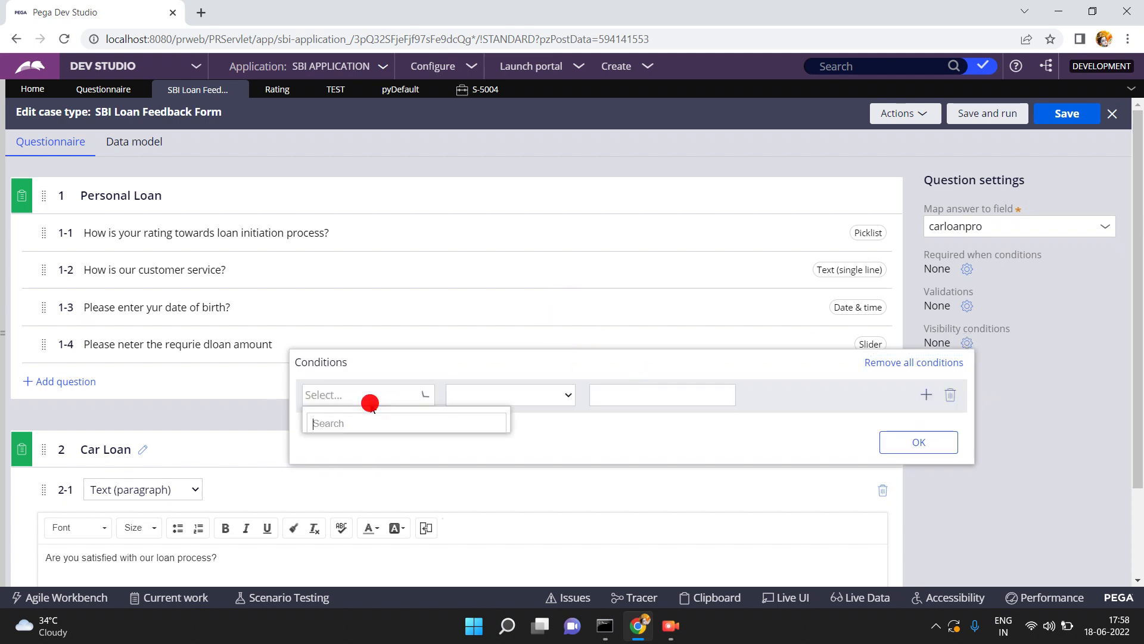
left_click(370, 404)
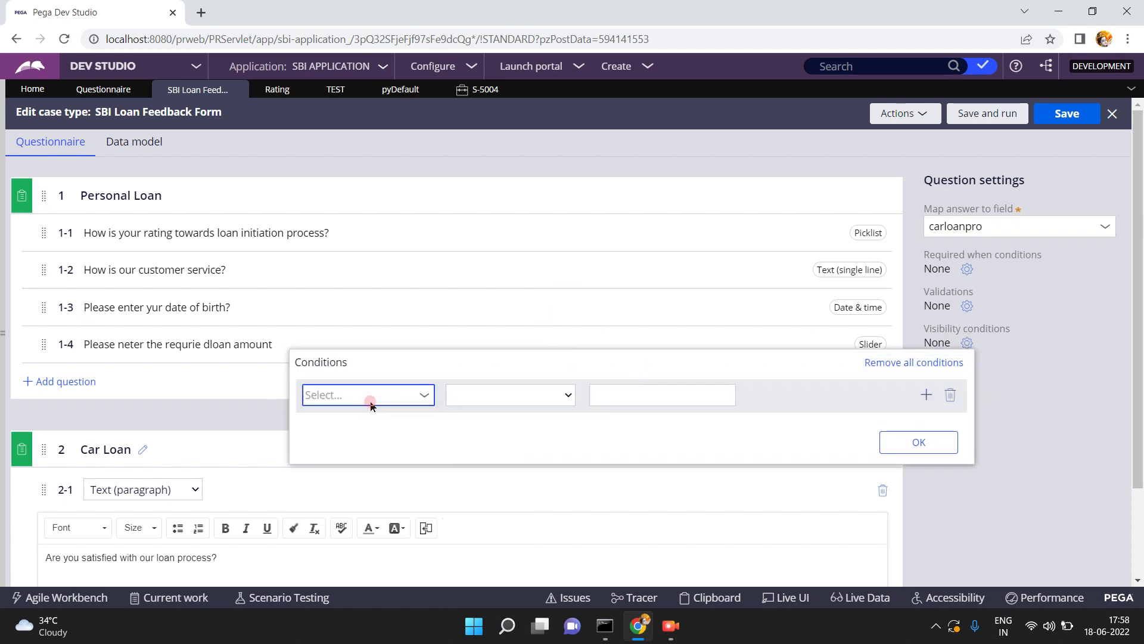
left_click(370, 403)
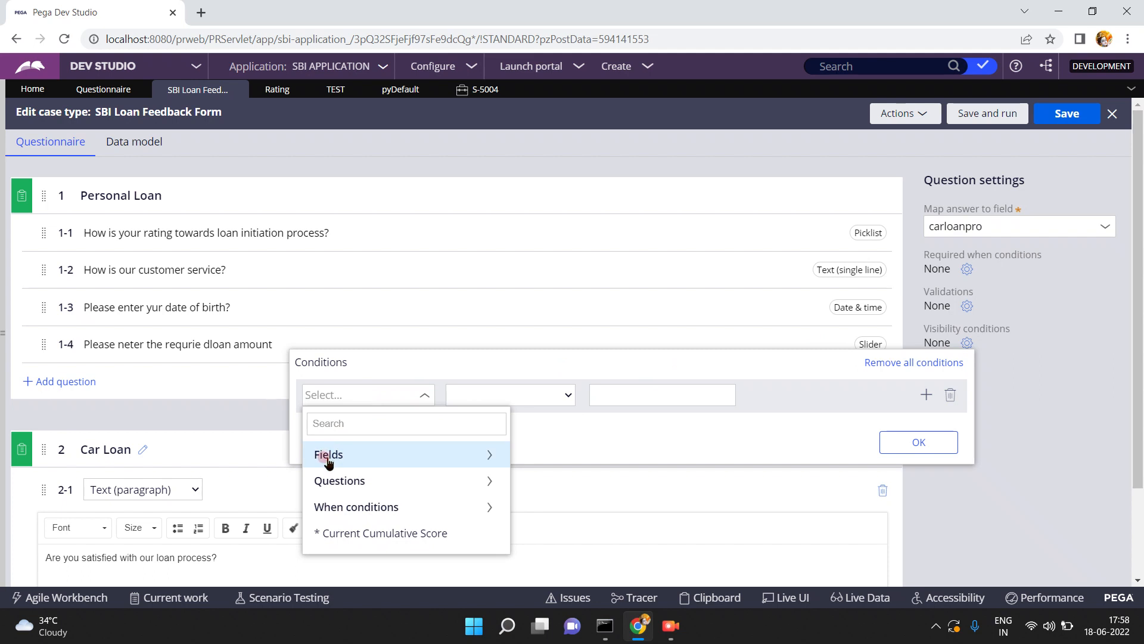
left_click(325, 457)
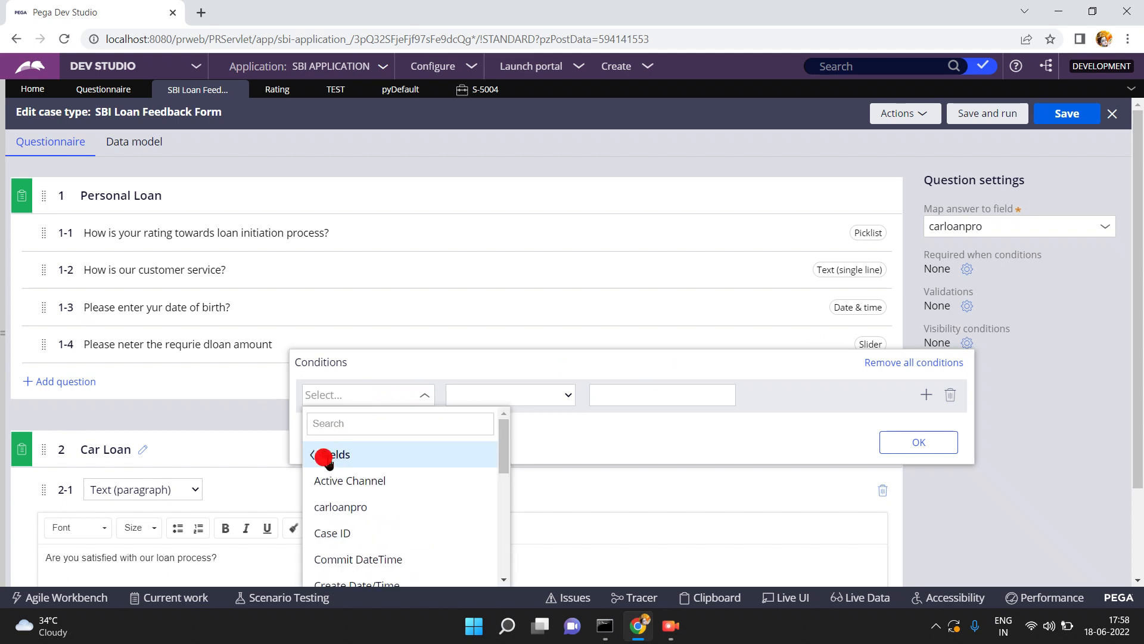
left_click(505, 507)
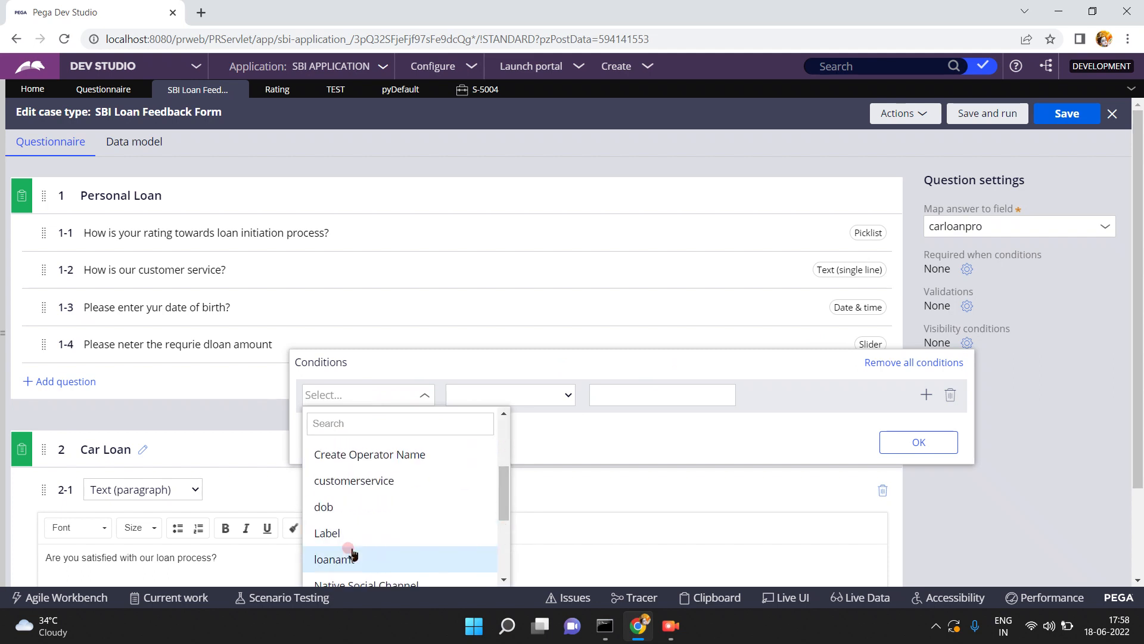
left_click(348, 559)
left_click(500, 401)
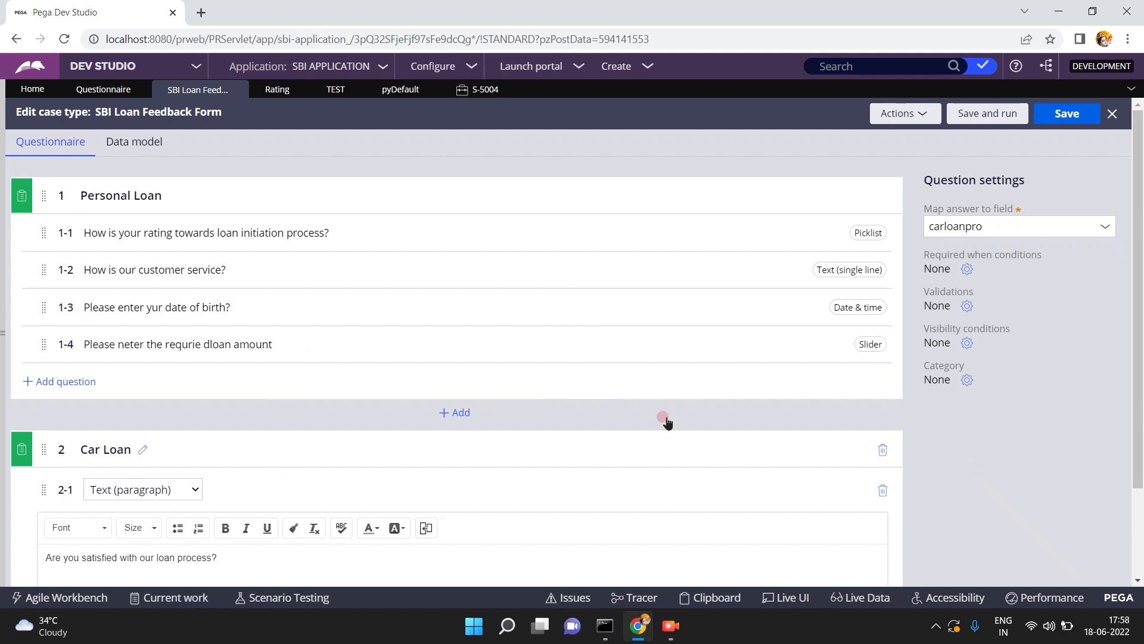
scroll(1139, 553, "down", 2)
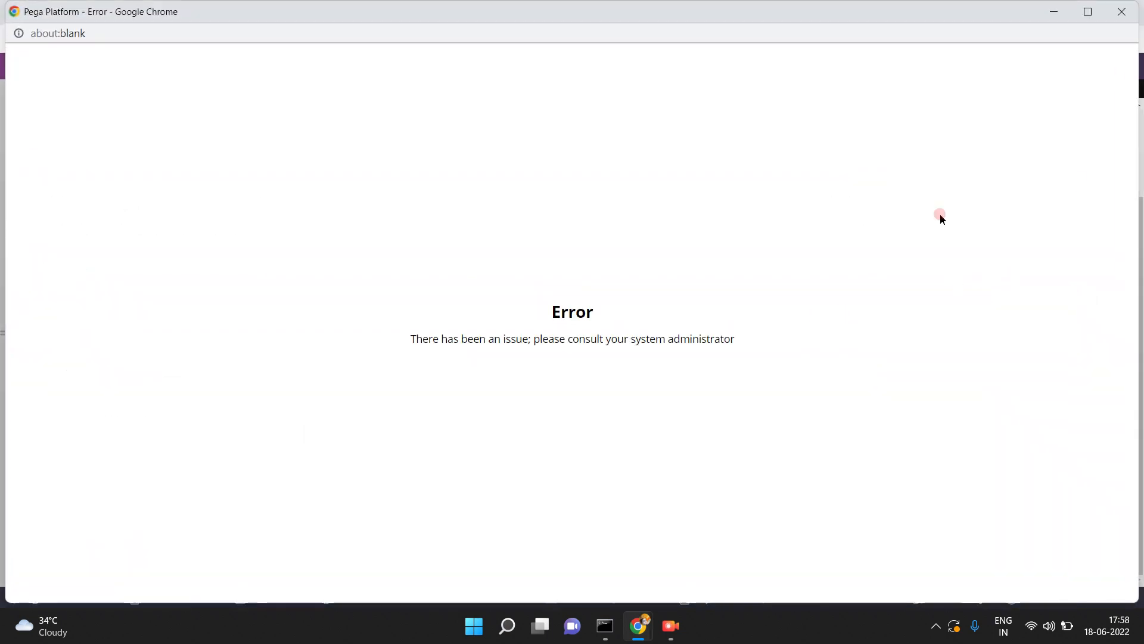
left_click(1122, 11)
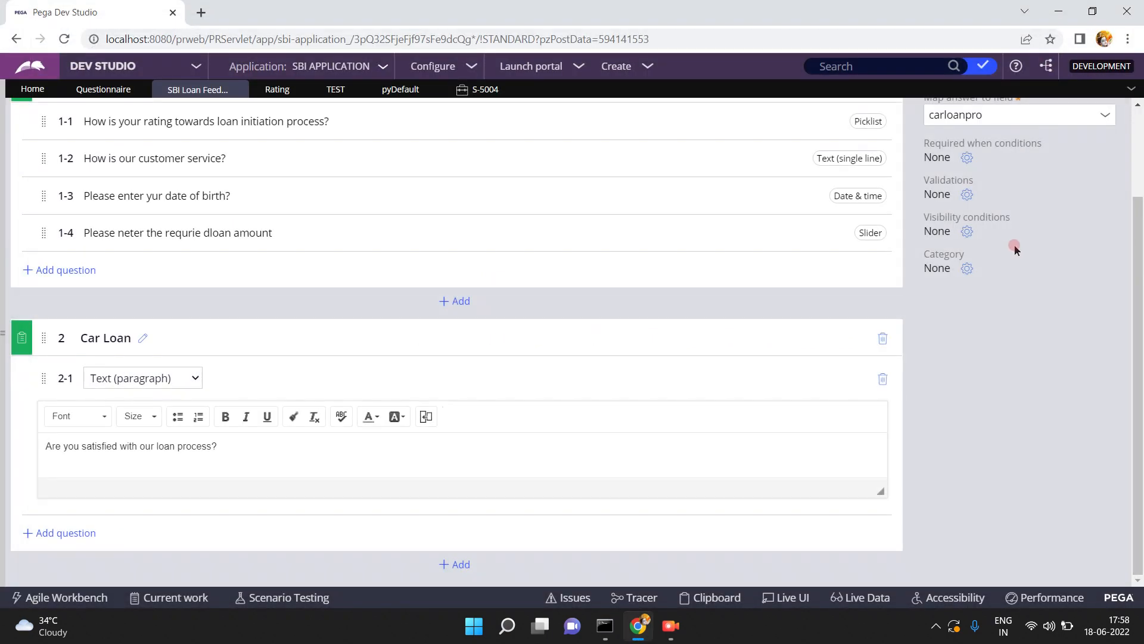
Reopen the Car Loan question's visibility conditions, and try to confirm and close the empty conditions dialog.
left_click(966, 231)
left_click(185, 446)
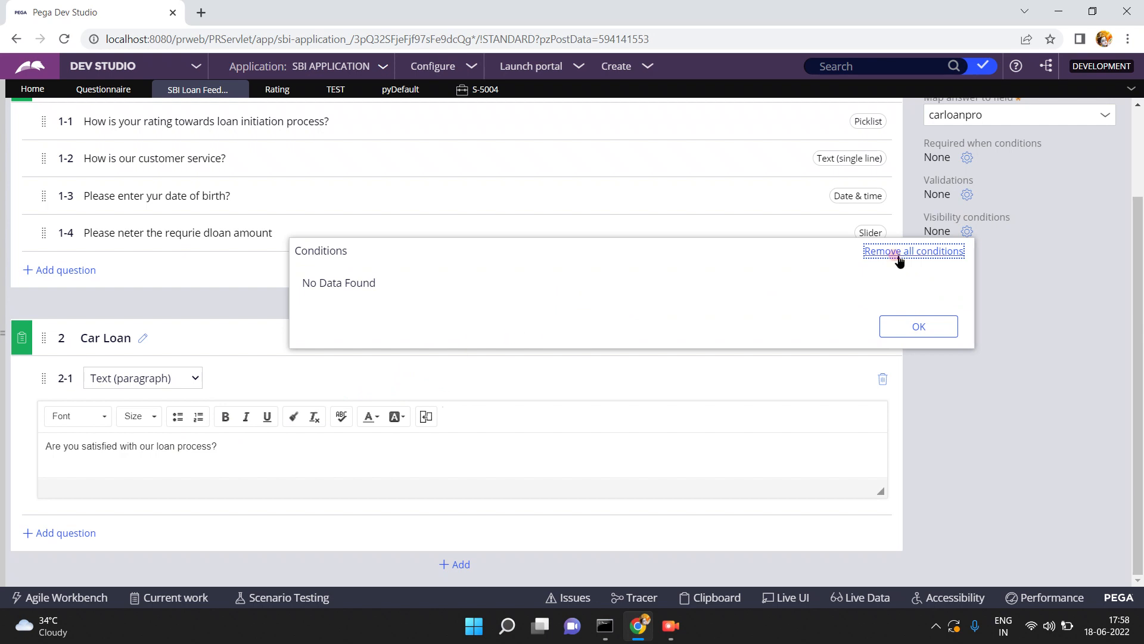
left_click(917, 330)
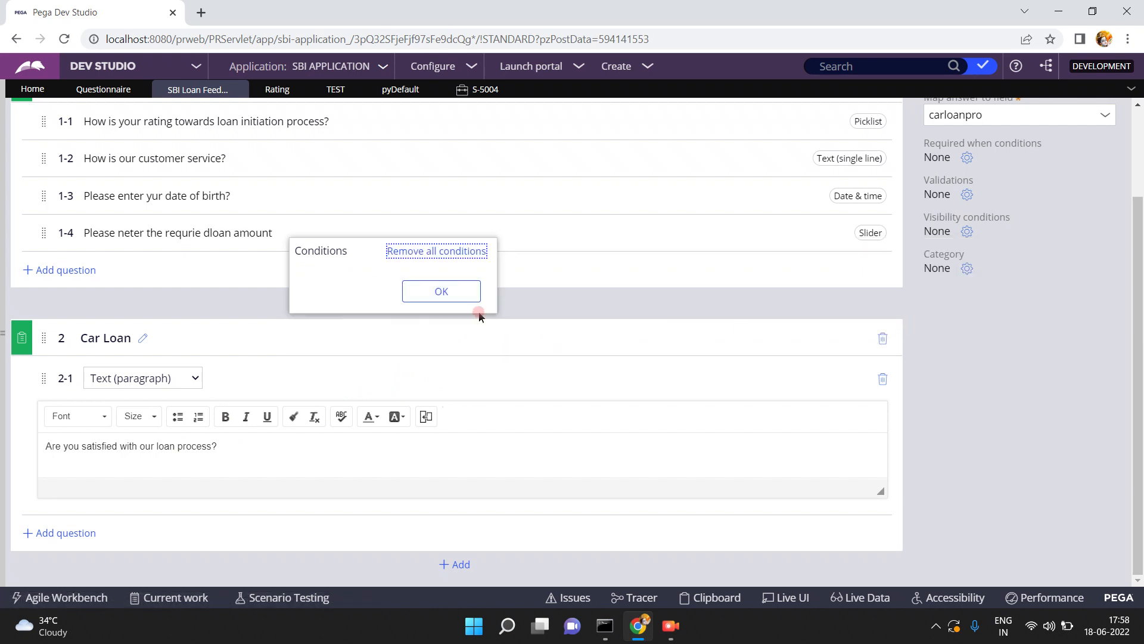
left_click(442, 290)
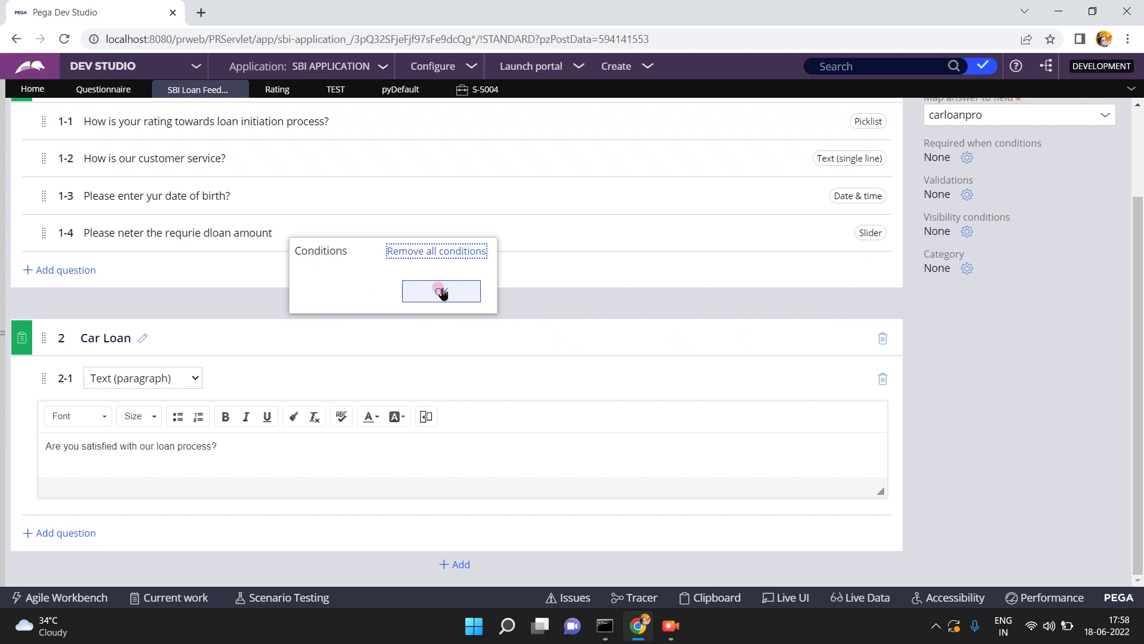
left_click(441, 291)
left_click(437, 294)
left_click(420, 291)
left_click(423, 292)
left_click(1139, 134)
left_click(428, 138)
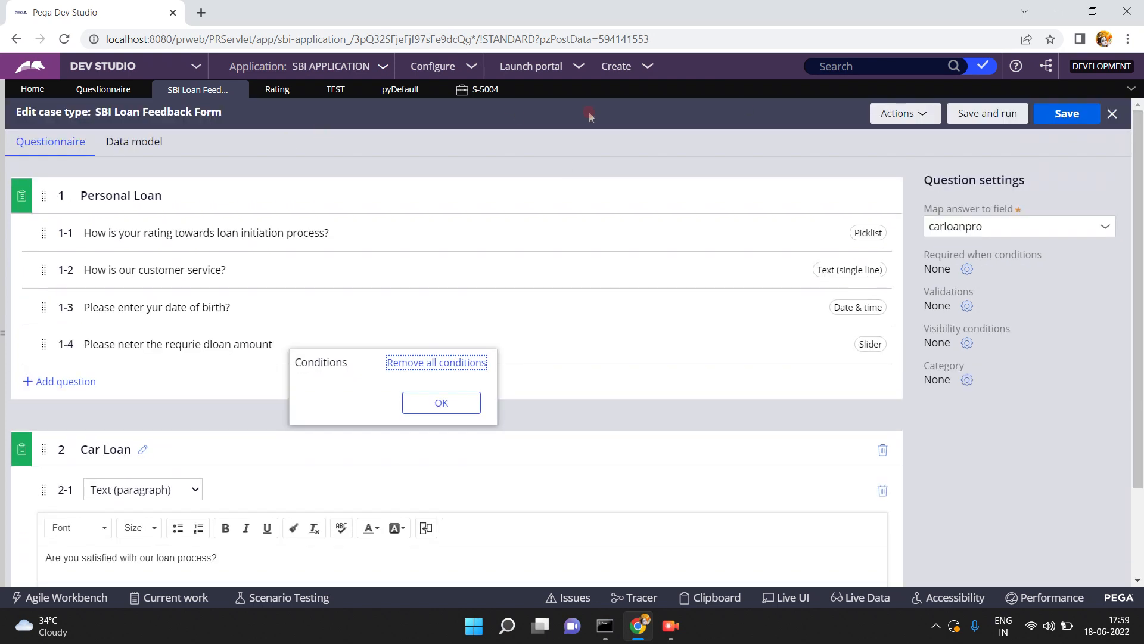
Save and run the case type, closing the previous test case and the pyDefault, TEST and Rating rules.
left_click(971, 114)
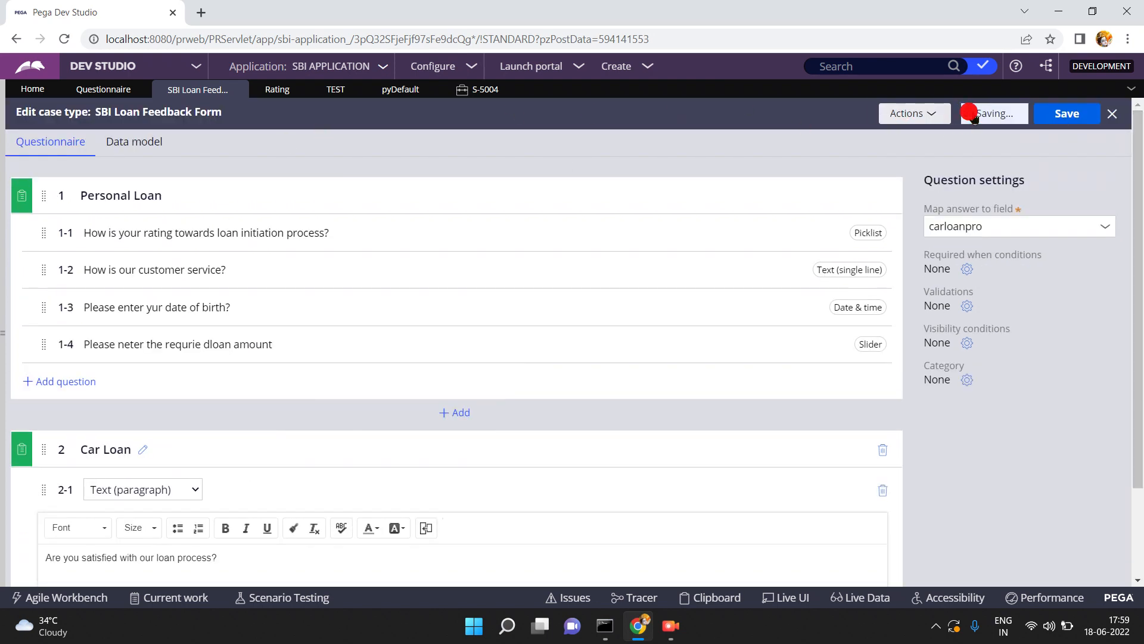
left_click(504, 91)
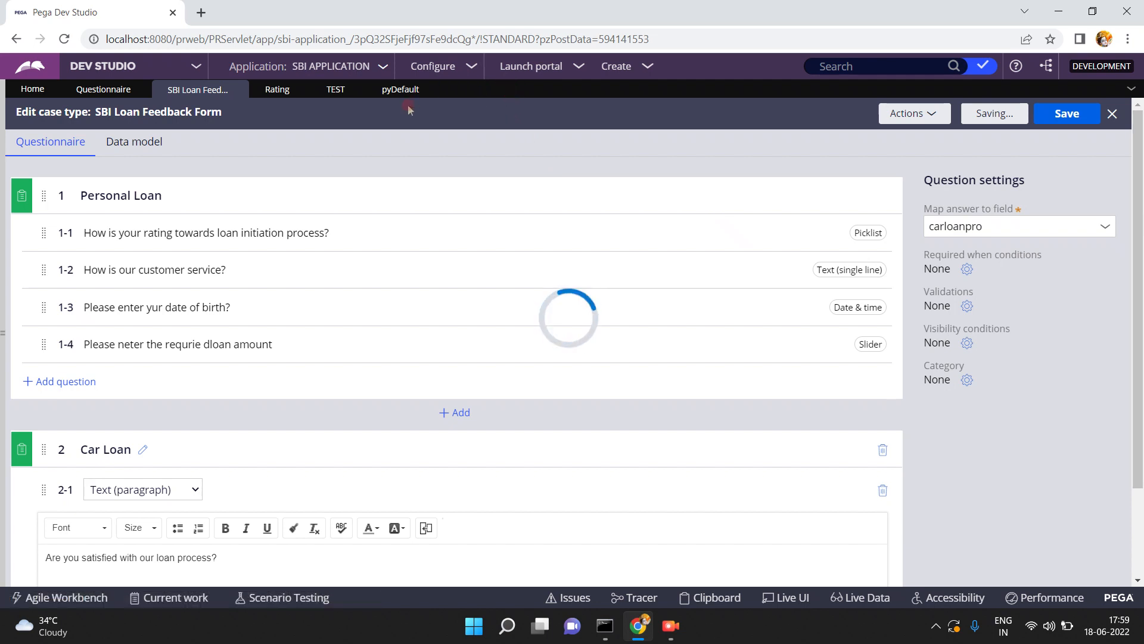
left_click(428, 90)
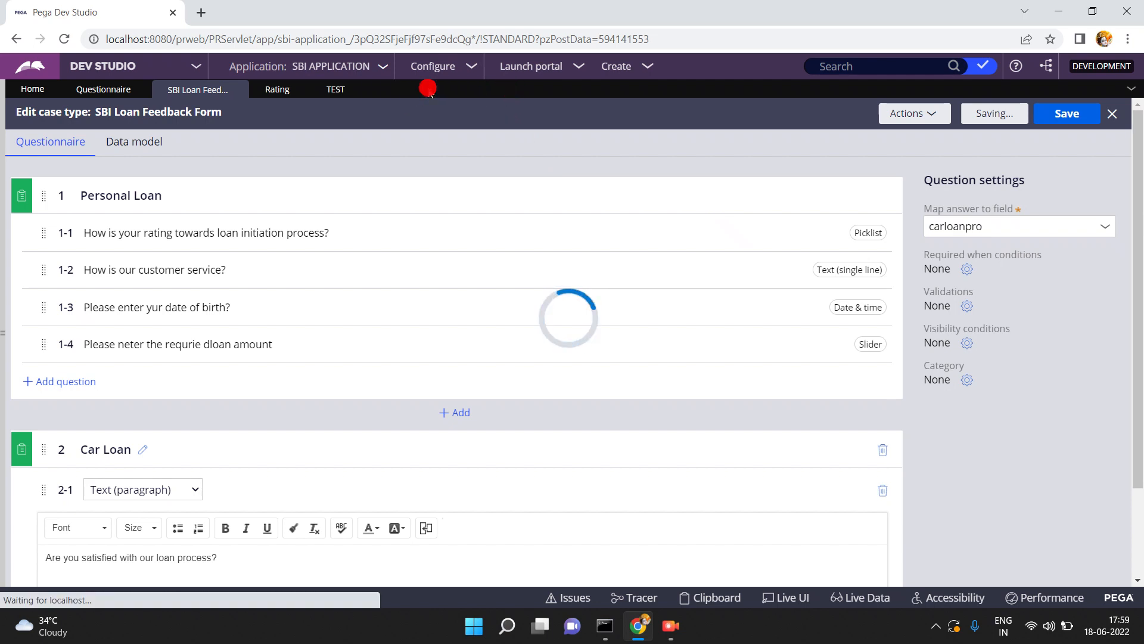
left_click(352, 90)
left_click(299, 90)
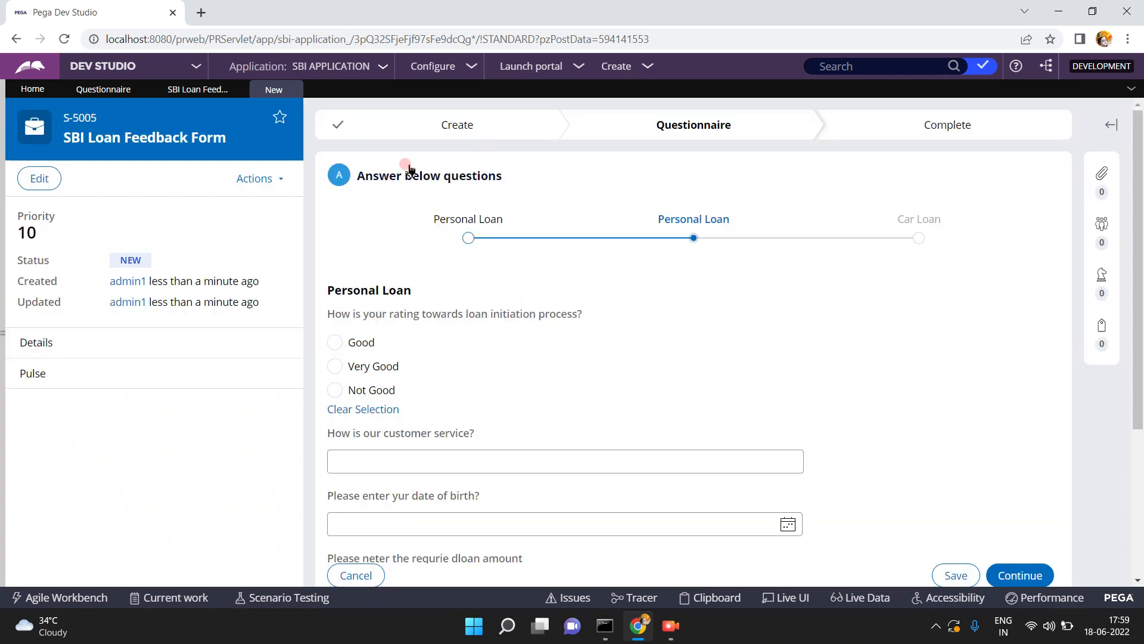
Return to the case type and start a visibility condition on the loanamt field for the Car Loan question.
left_click(185, 92)
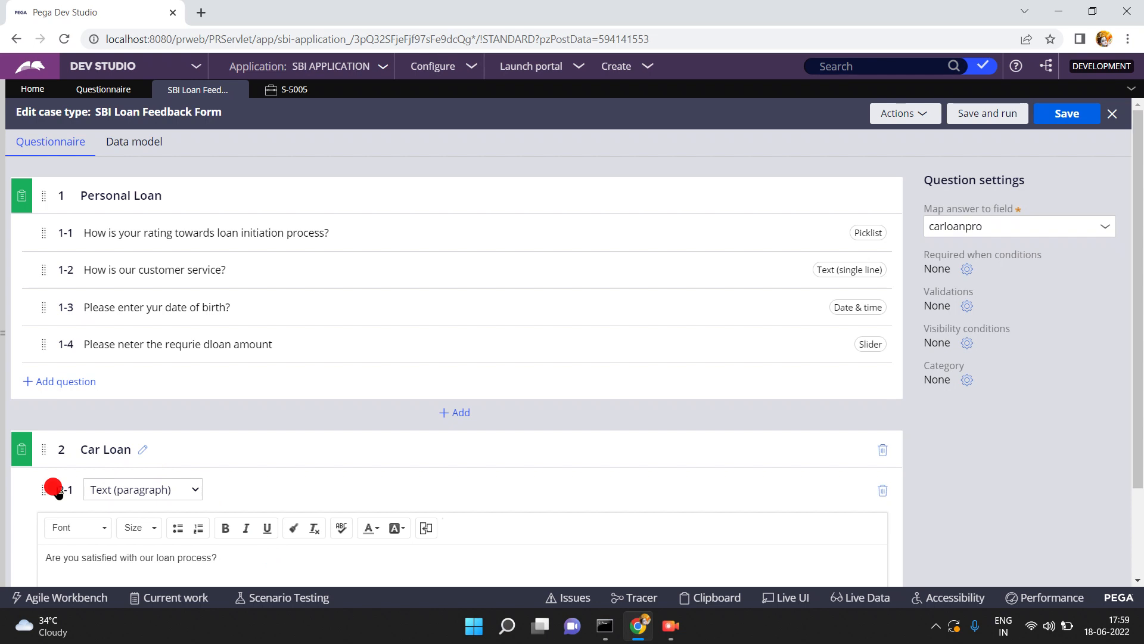
left_click(967, 343)
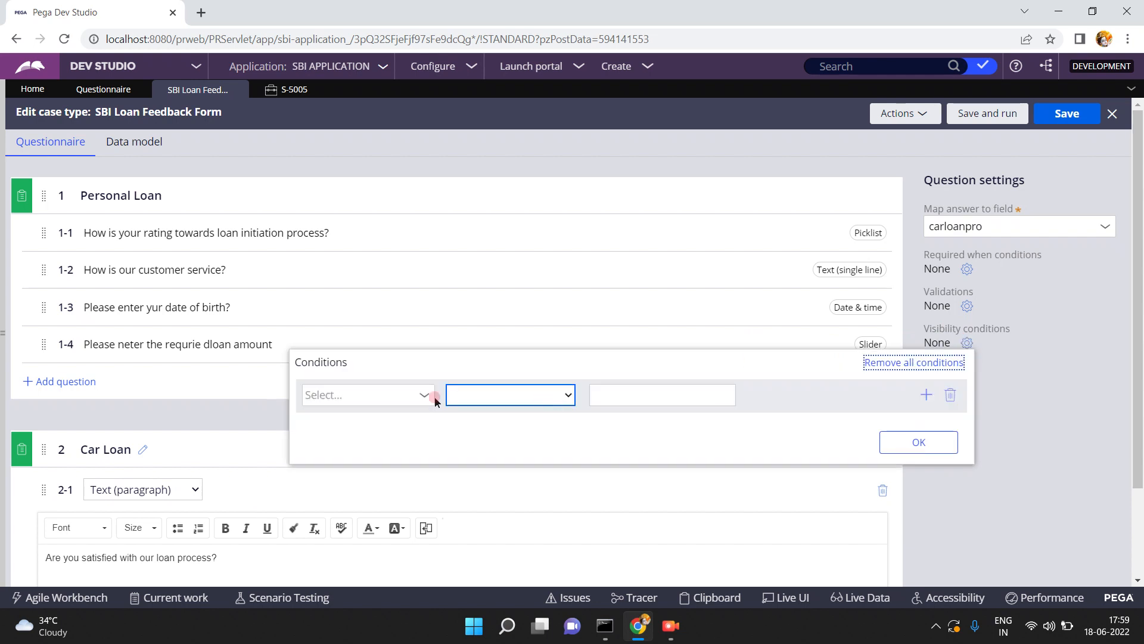
left_click(387, 400)
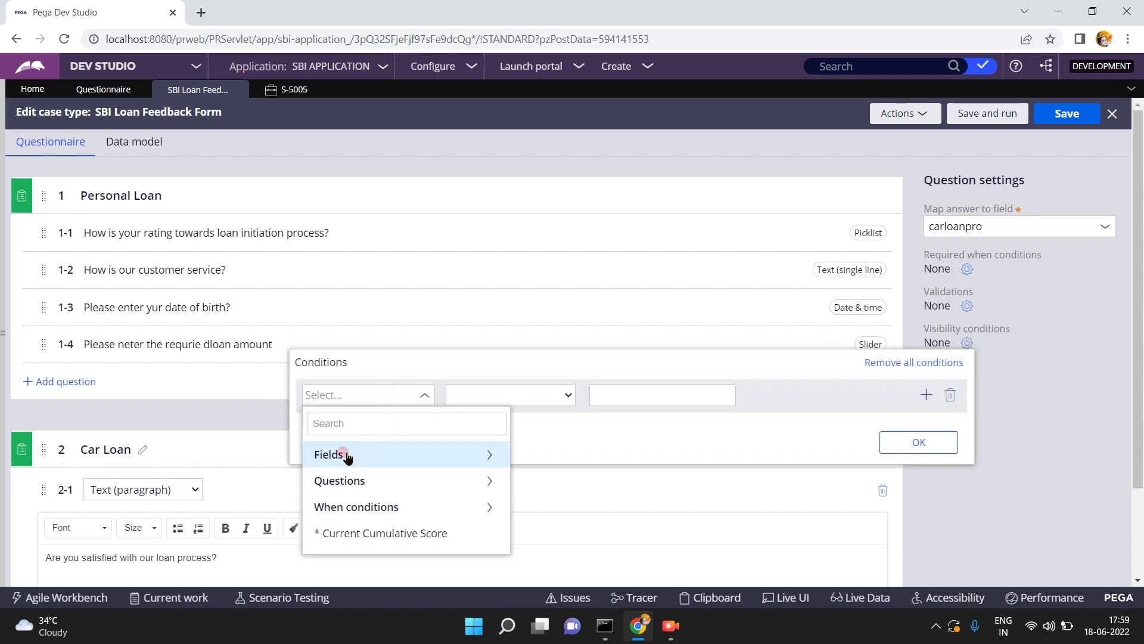
left_click(342, 453)
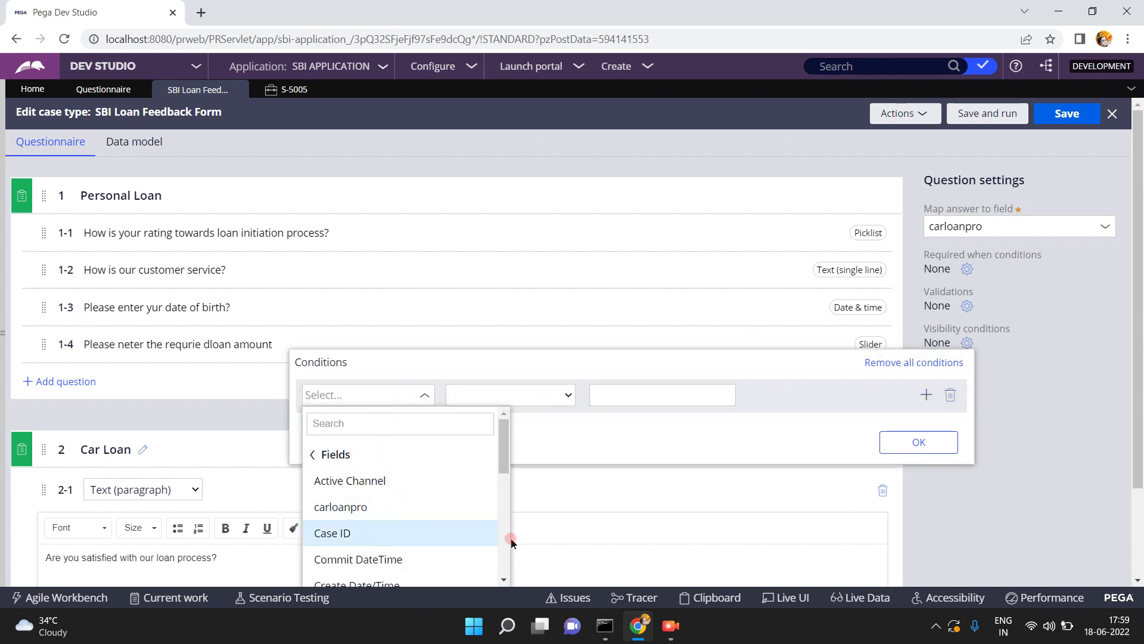
scroll(506, 544, "down", 3)
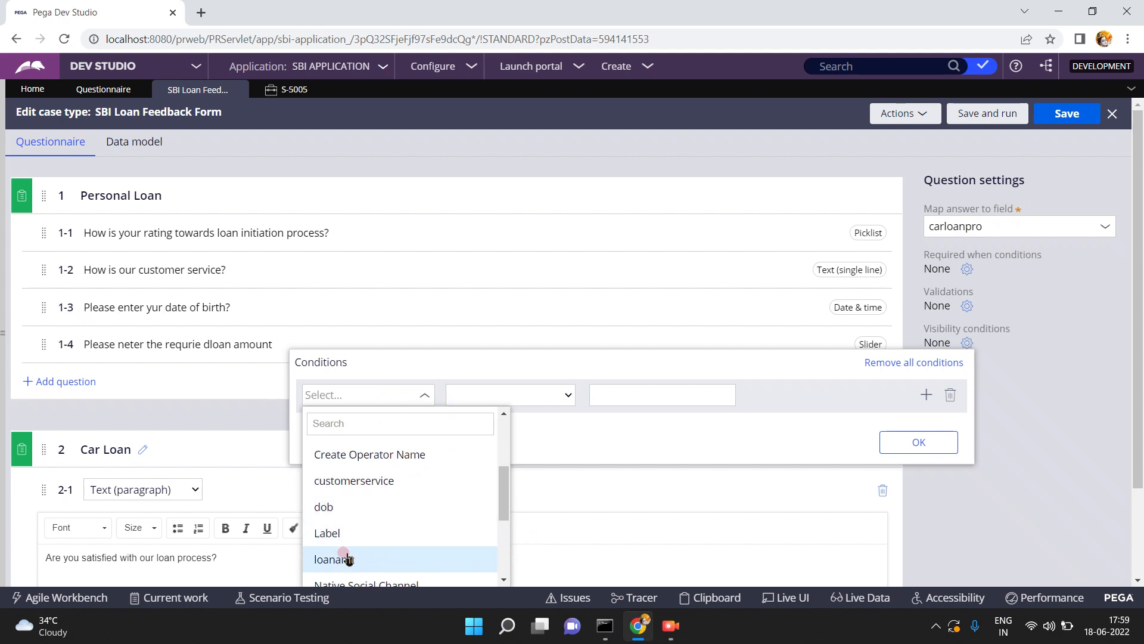
left_click(349, 559)
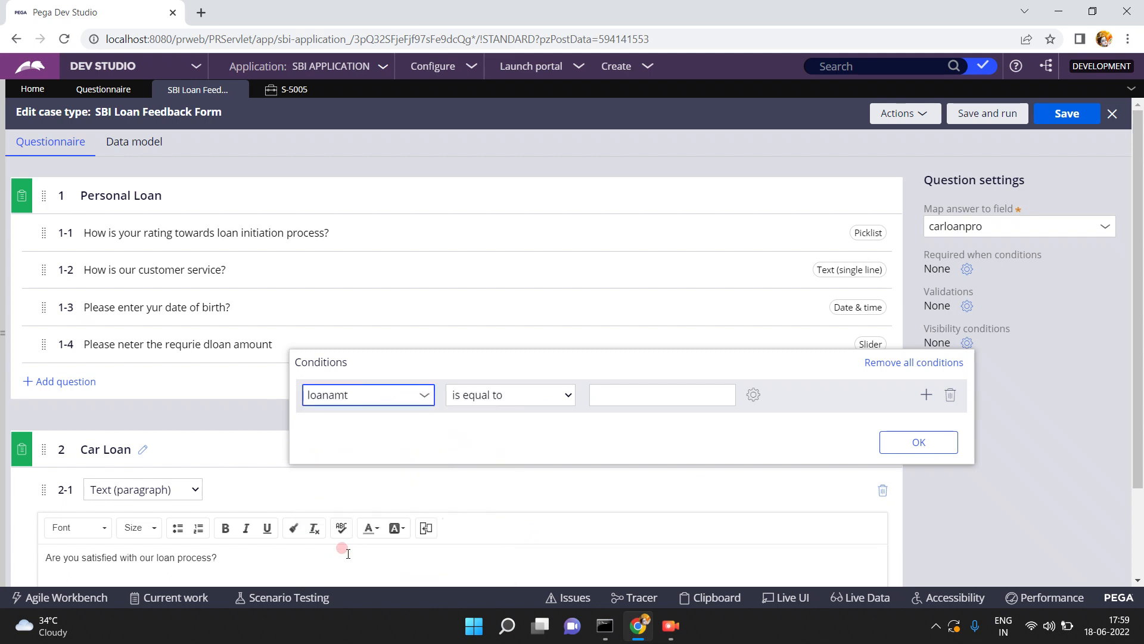
Complete the visibility condition with the comparison "is equal to" and the value 400000, and confirm it.
left_click(518, 398)
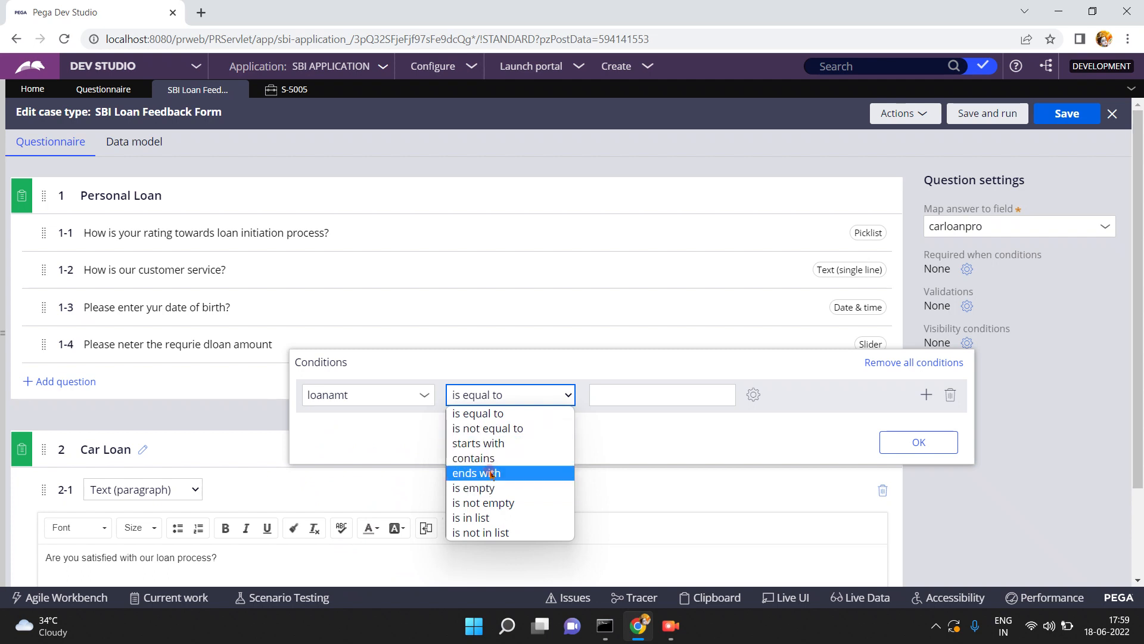
left_click(485, 416)
left_click(623, 388)
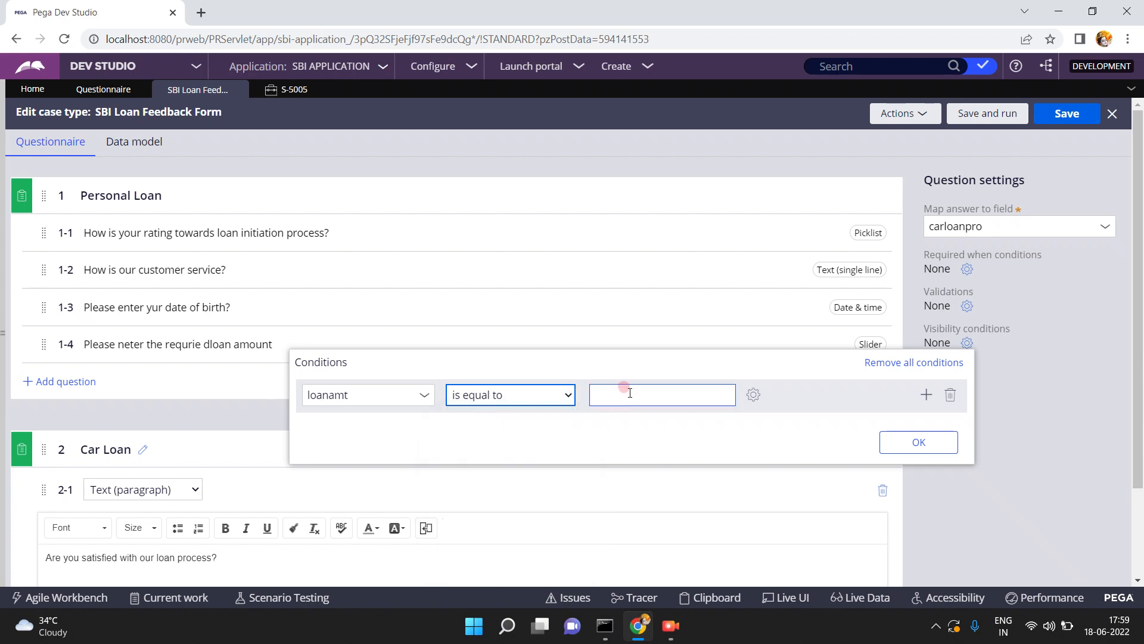
left_click(630, 393)
type("500000")
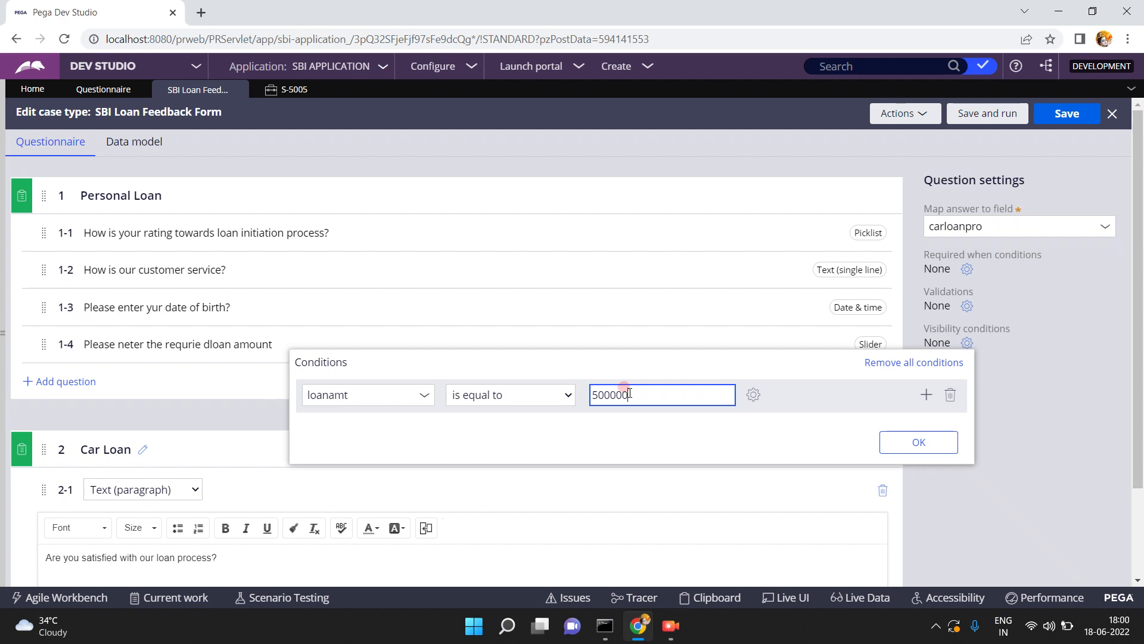
left_click(931, 445)
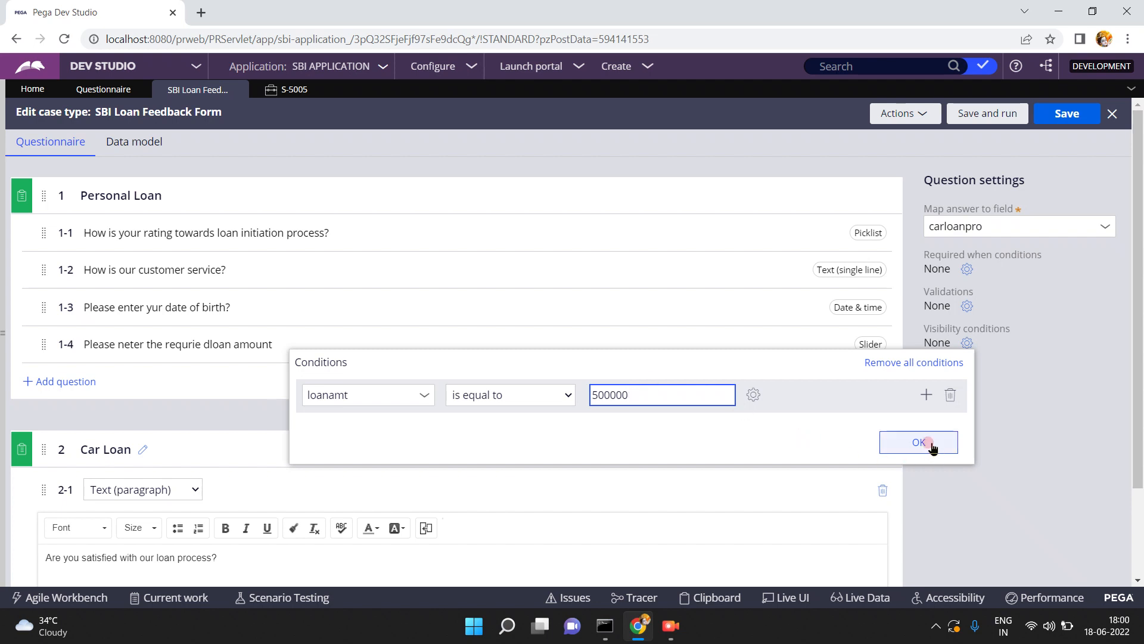
left_click(642, 421)
key("BackSpace")
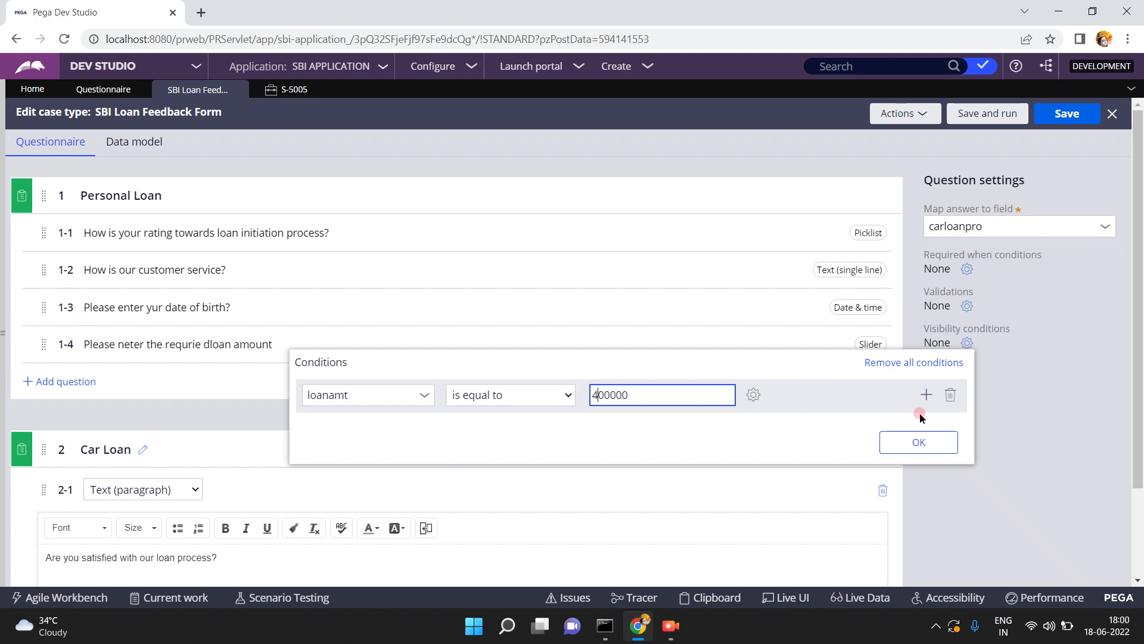
left_click(918, 443)
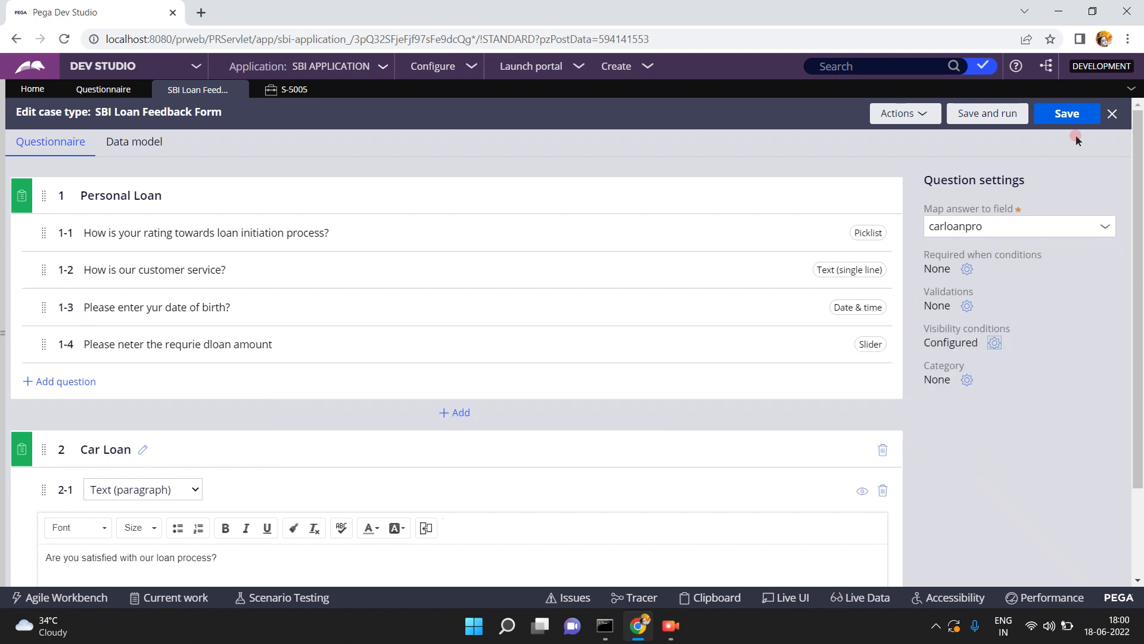
Save and run the updated case type, and go to the loan amount slider in the new test case.
left_click(974, 124)
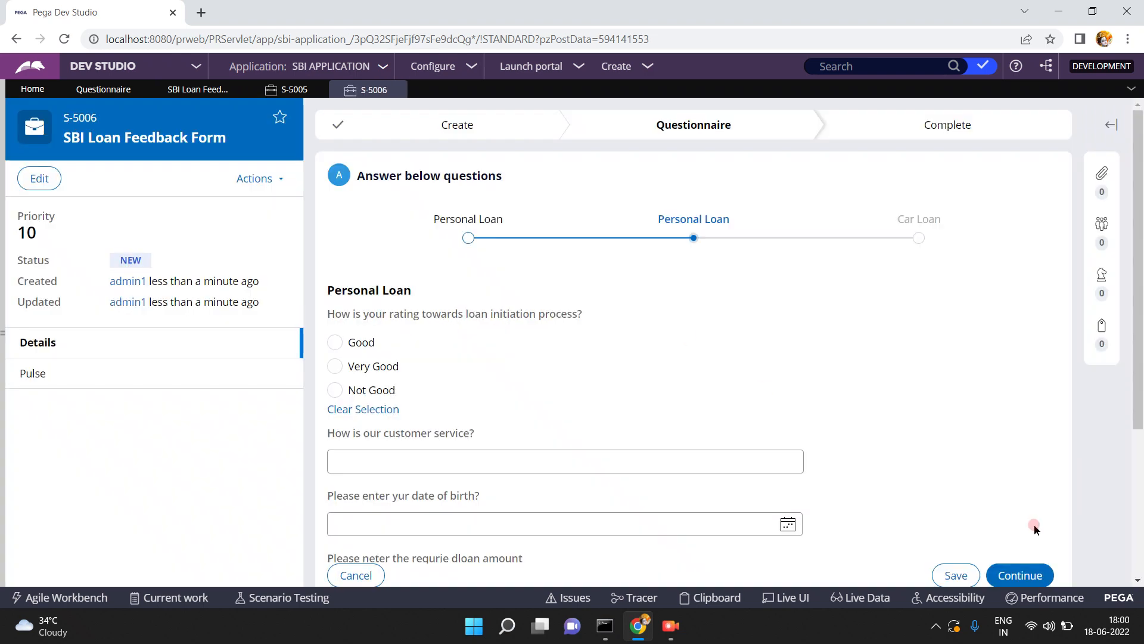
scroll(823, 324, "down", 4)
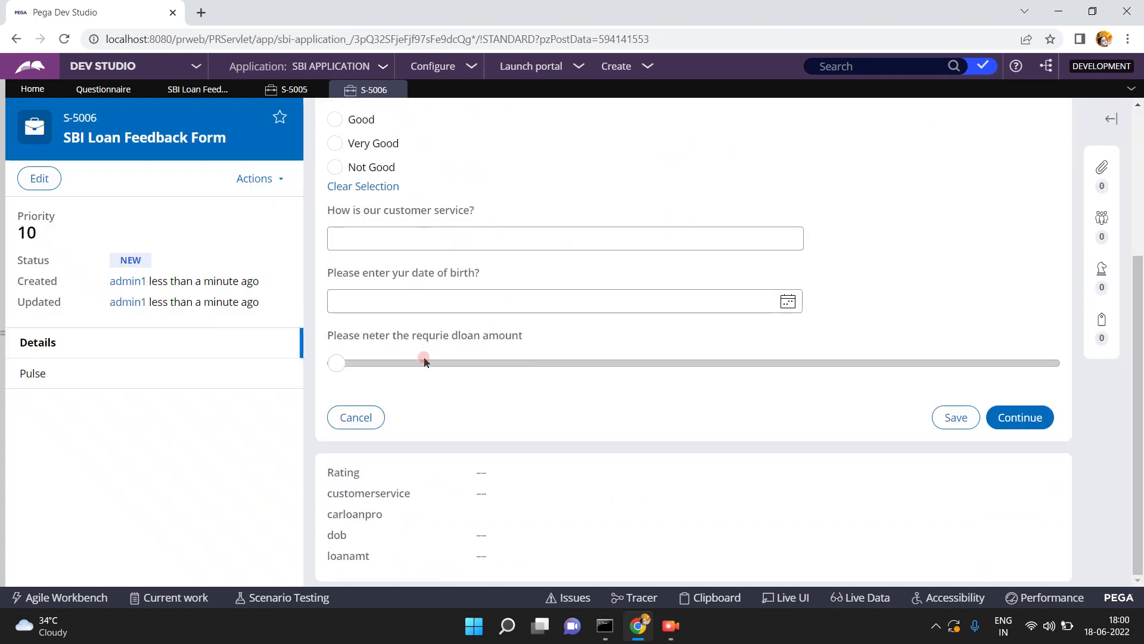
Test the questionnaire with a loan amount of 200000, continuing past the Personal Loan page, and close both open test cases.
left_click_drag(338, 360, 513, 363)
left_click(1003, 454)
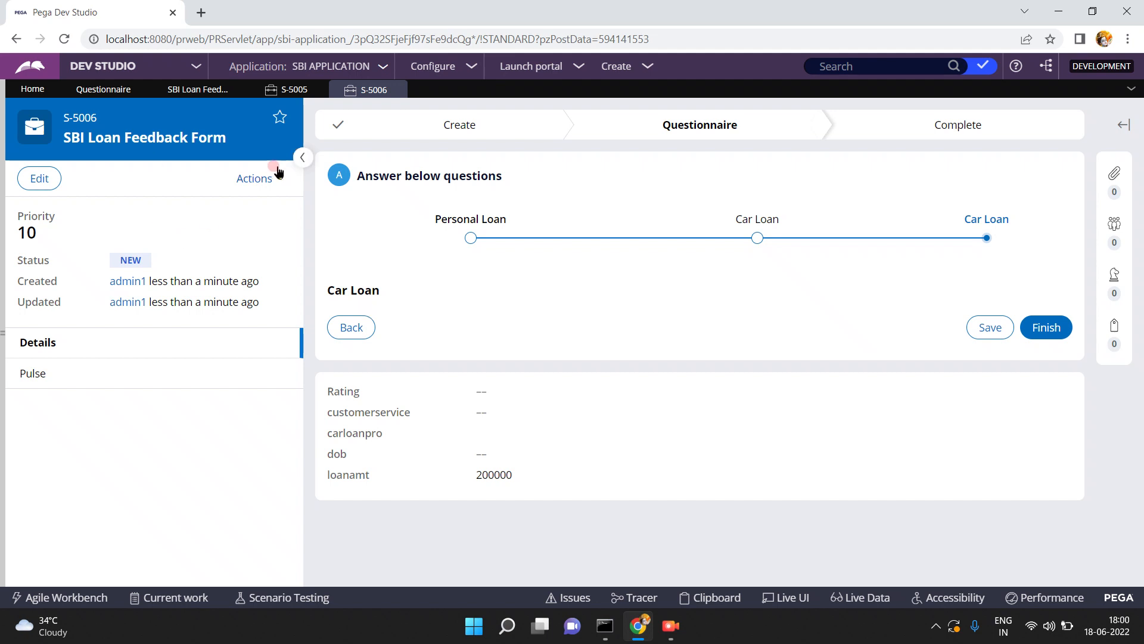
left_click(397, 90)
left_click(320, 89)
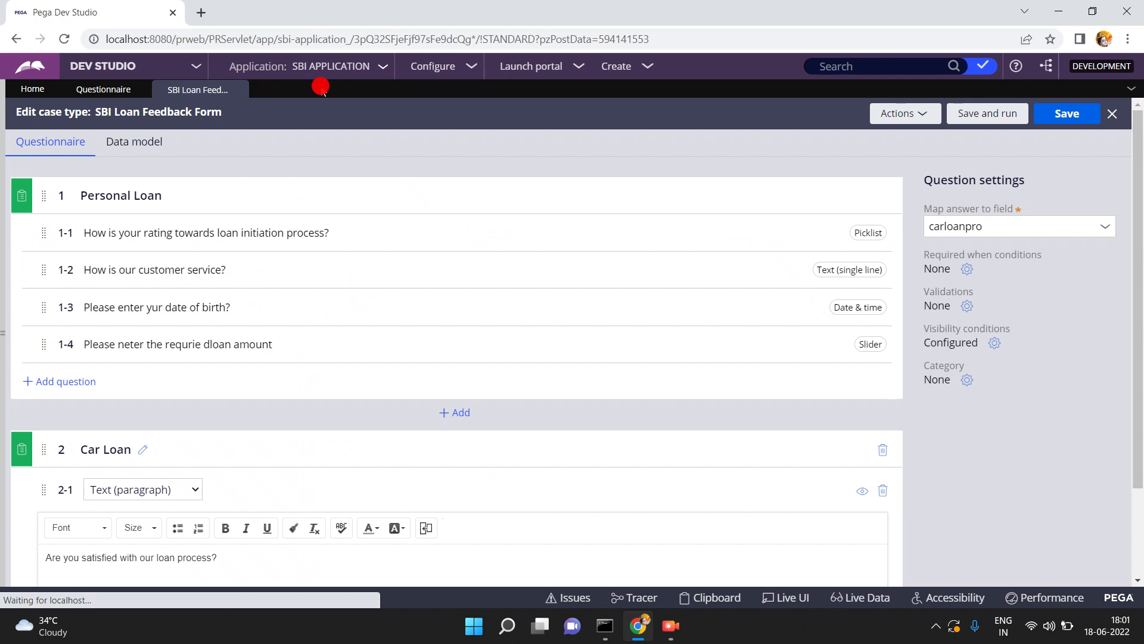
Open the mycase case type from the list of case types, keeping its life cycle fully in view.
left_click_drag(213, 122, 3, 316)
mouse_move(3, 334)
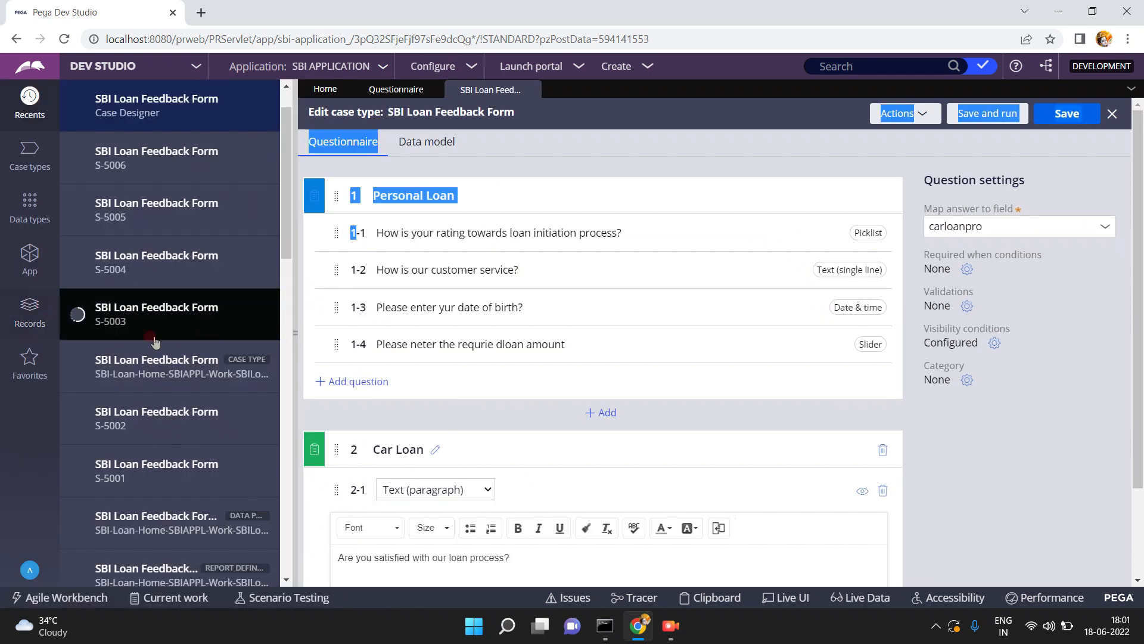
left_click(33, 146)
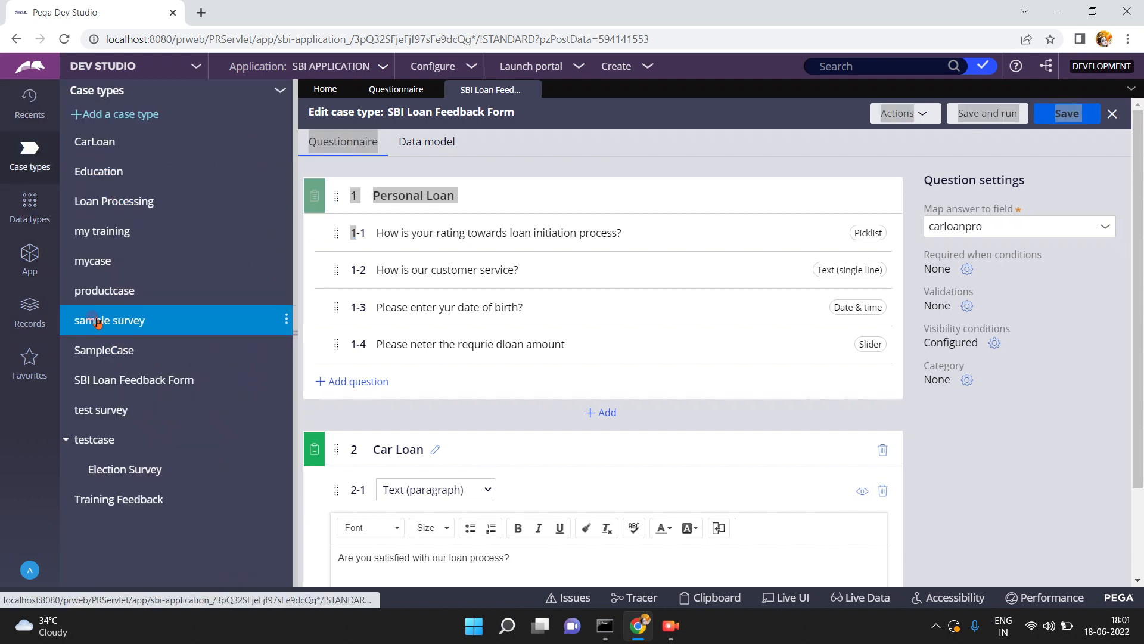
left_click(96, 267)
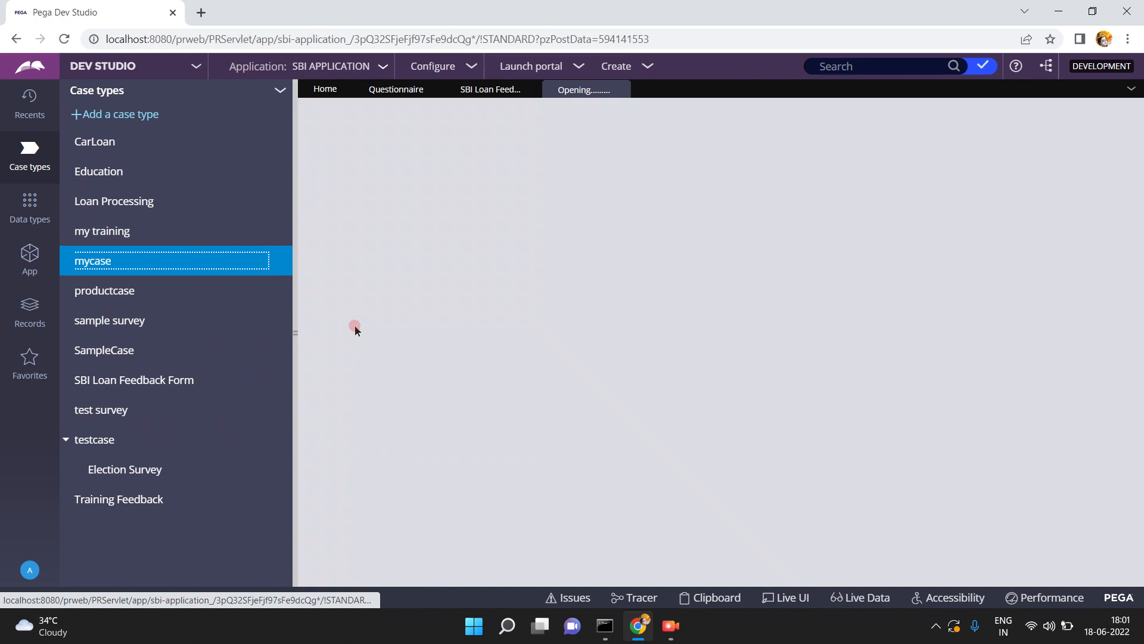
left_click(294, 332)
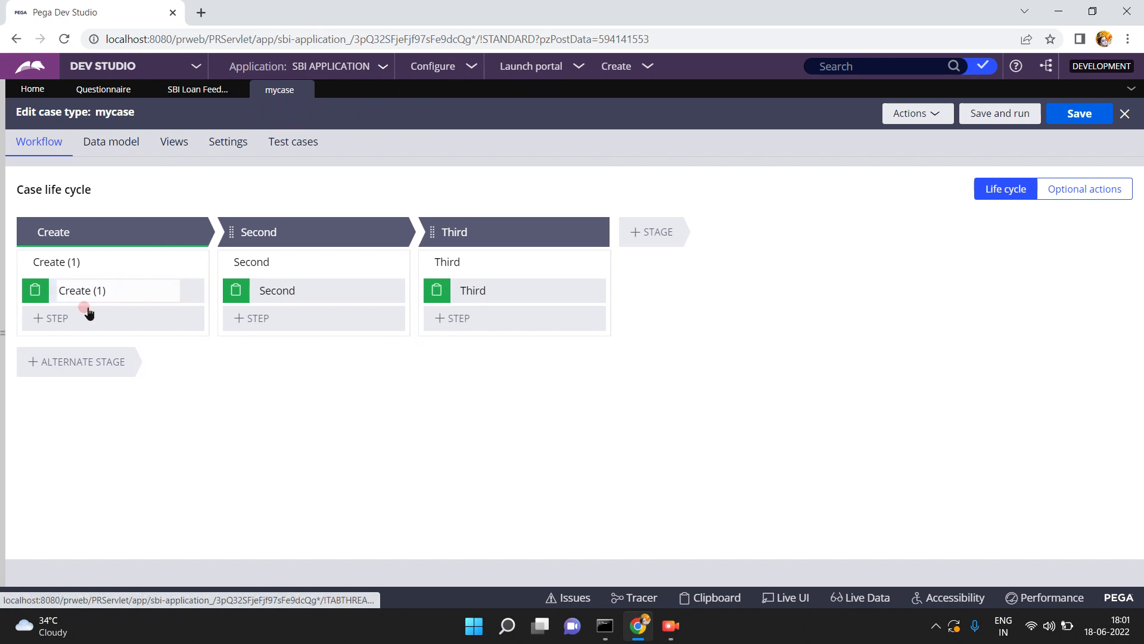
Add a Questionnaire automation as a new step after Create (1) in the Create stage of mycase.
left_click(50, 319)
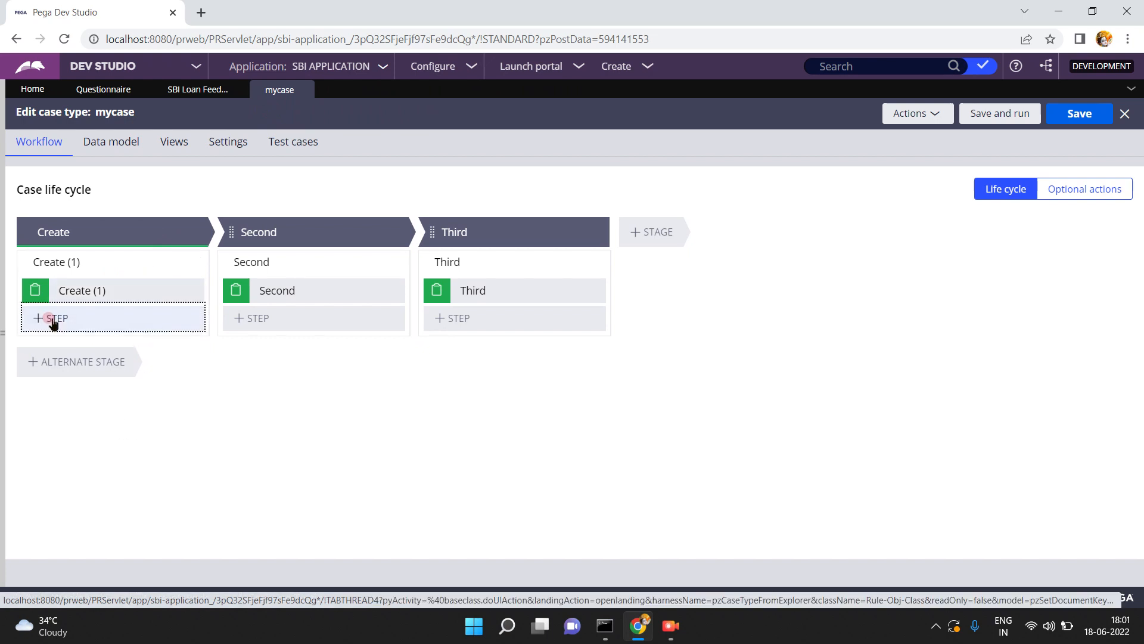
left_click(120, 422)
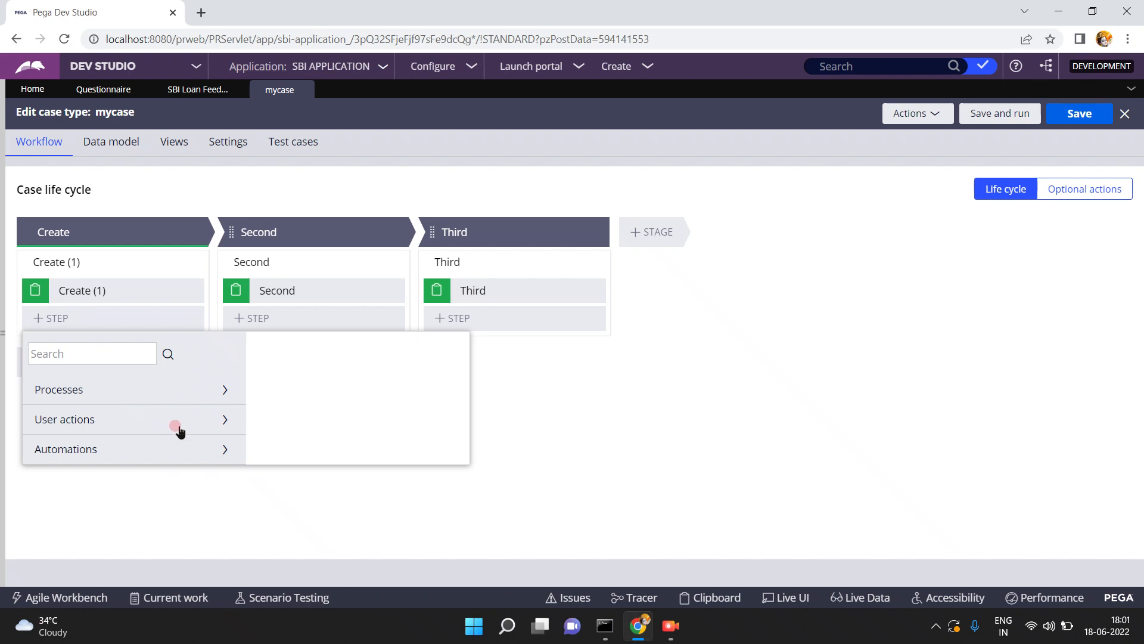
left_click(210, 449)
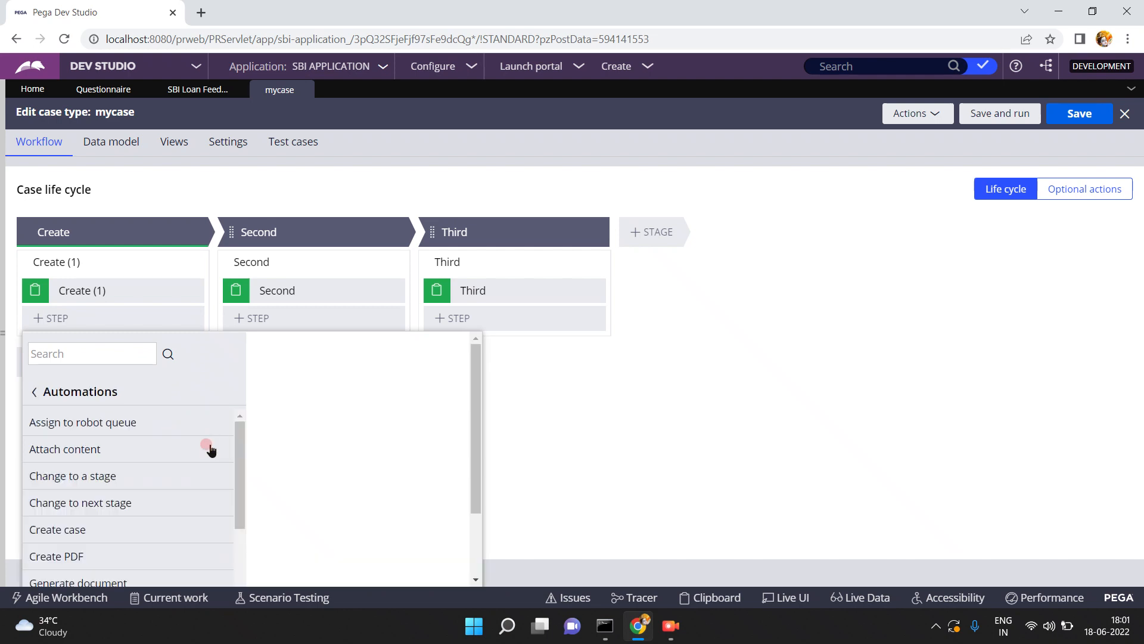
left_click(239, 542)
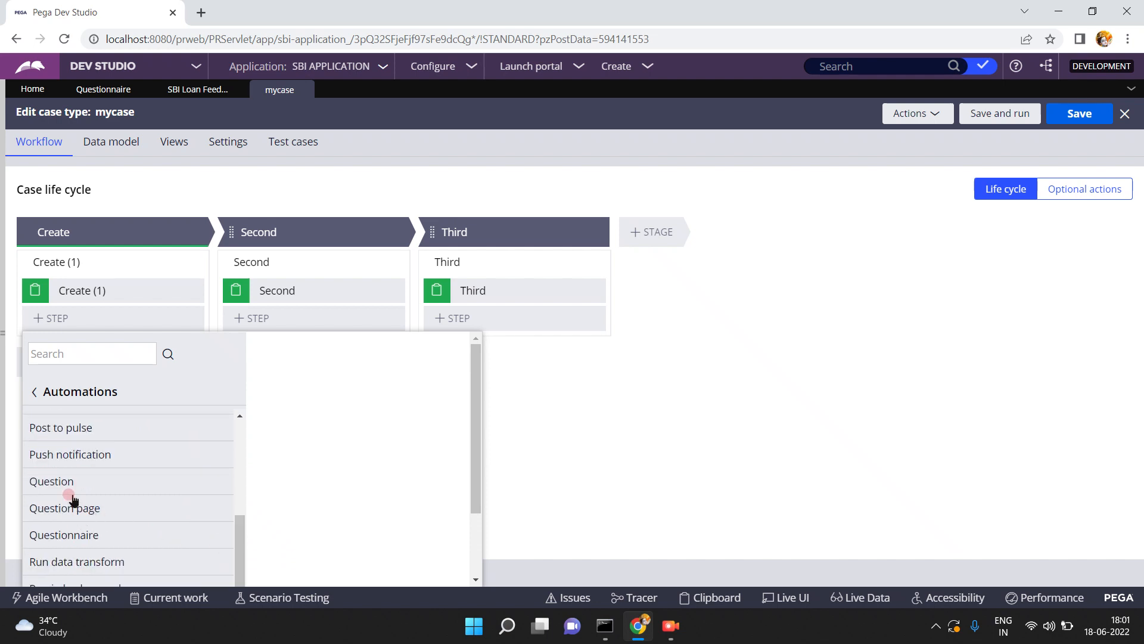
left_click(66, 535)
left_click(400, 472)
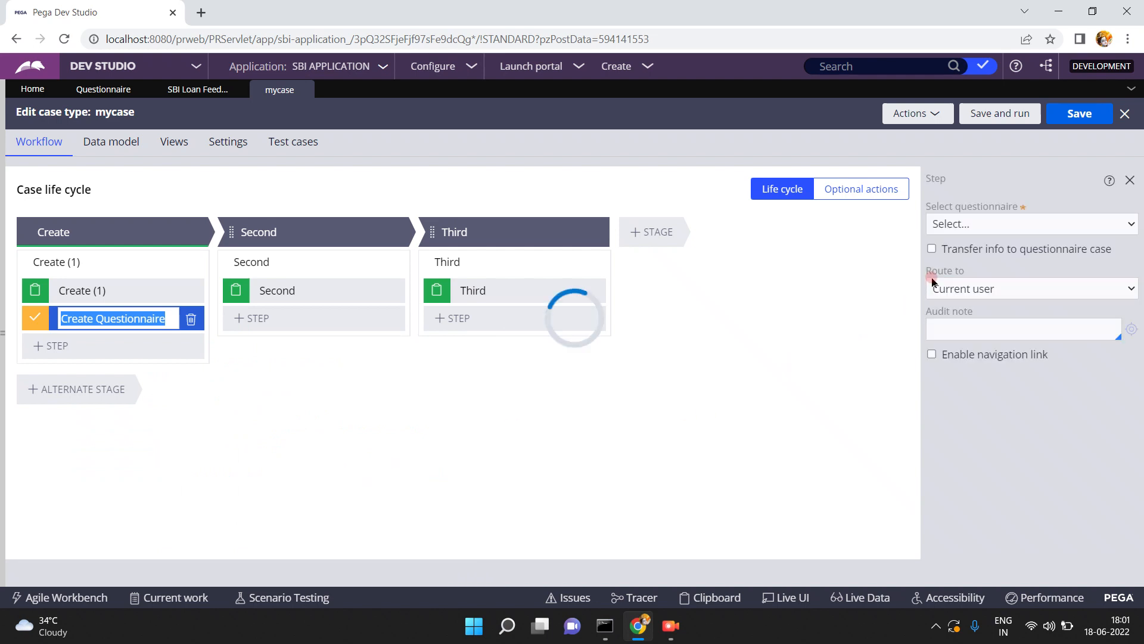
Assign the SBI Loan Feedback Form questionnaire to the new step, route it to Current user, and save mycase.
left_click(960, 226)
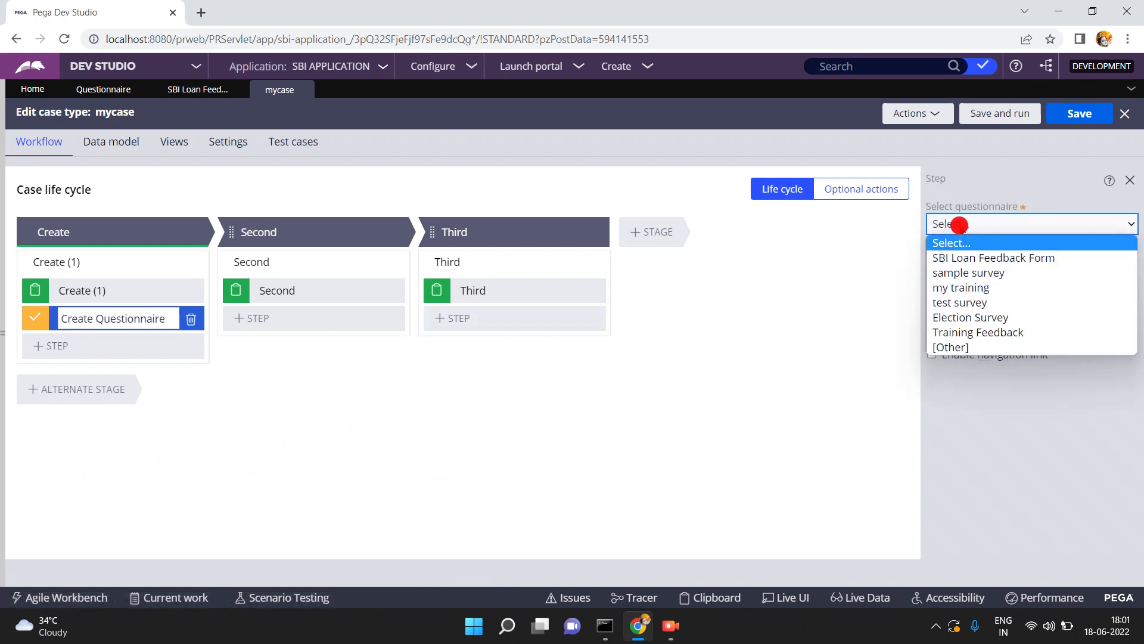
left_click(977, 257)
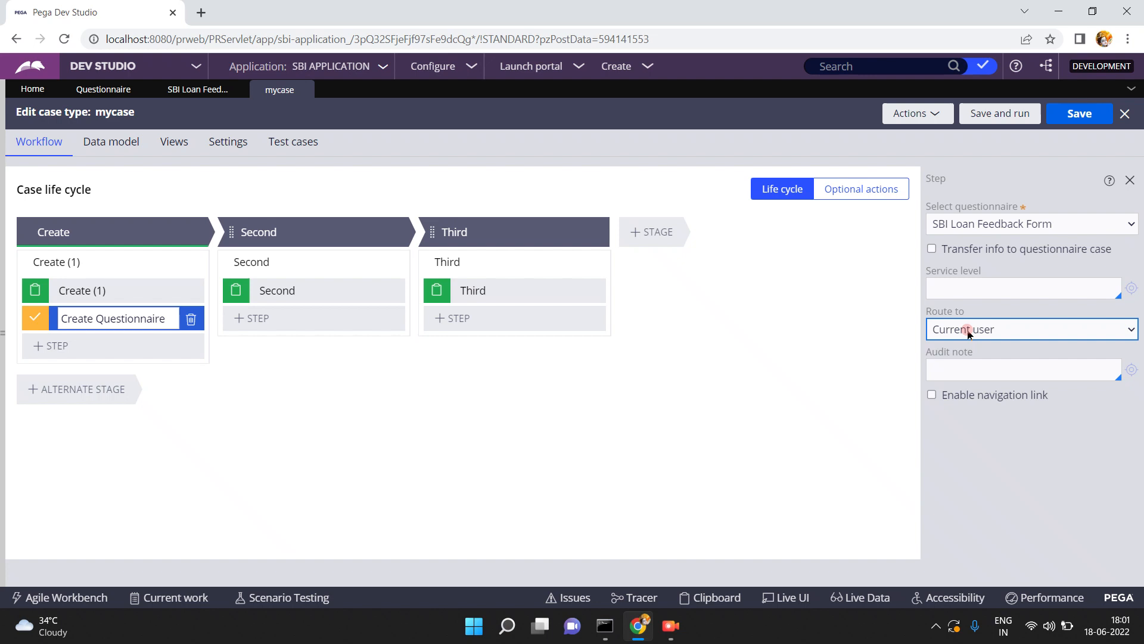
left_click(967, 331)
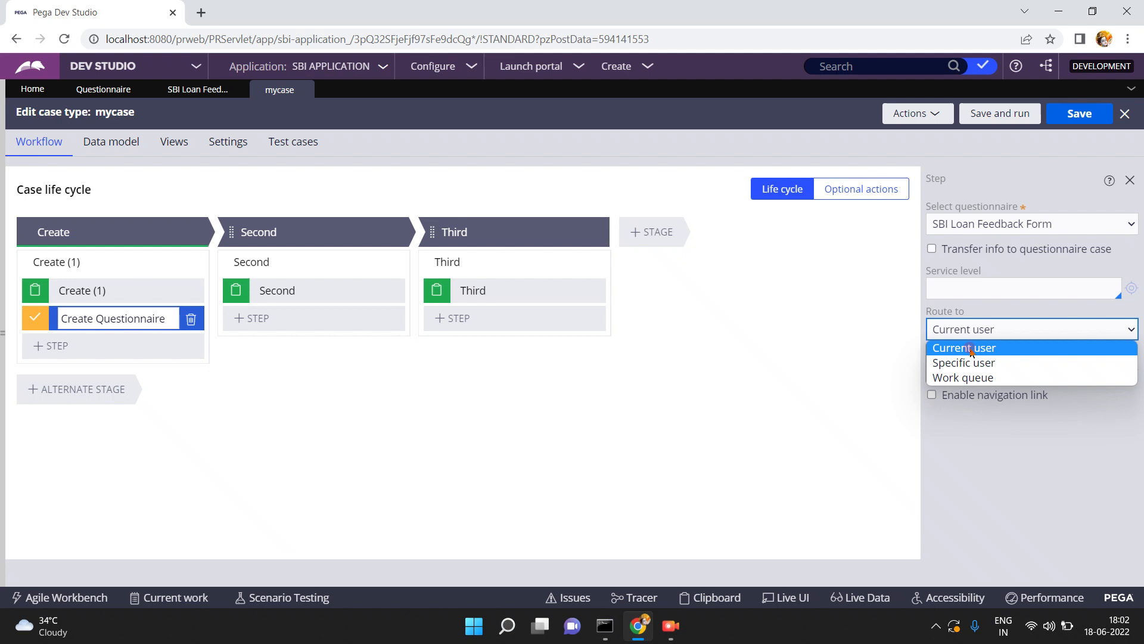
left_click(971, 349)
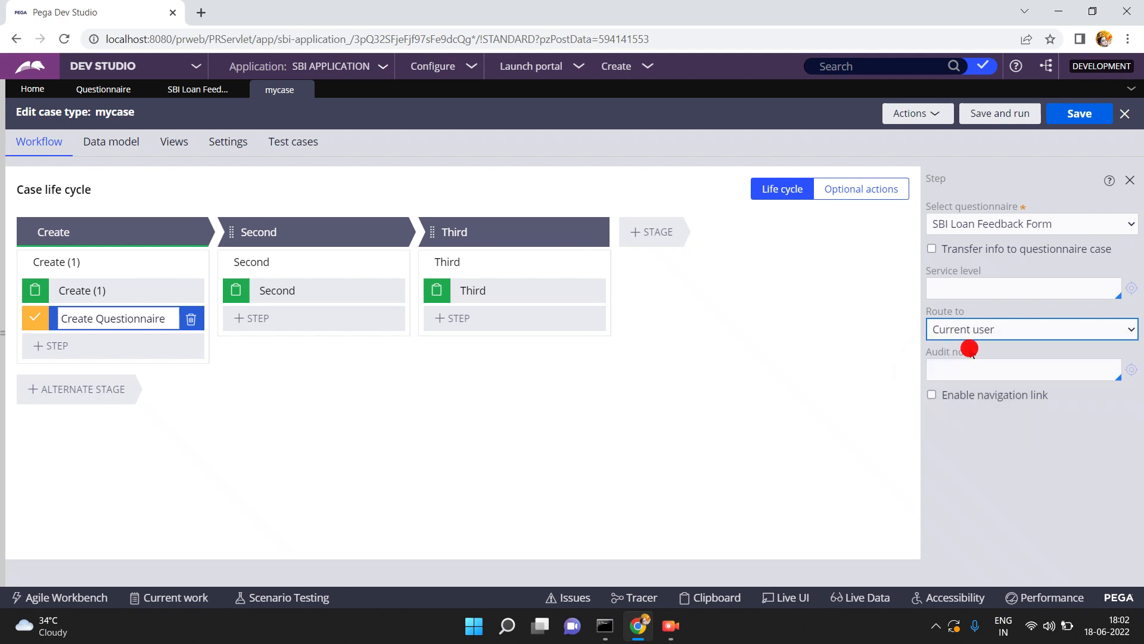
left_click(1074, 123)
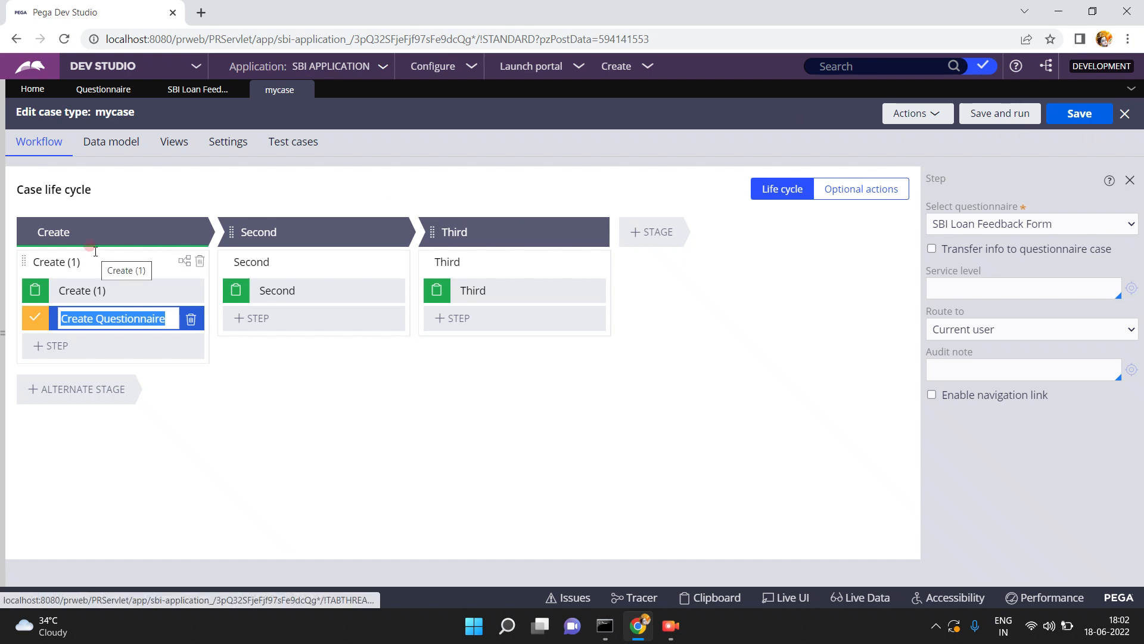
Bring back the case types list and refresh it.
left_click_drag(5, 326, 293, 326)
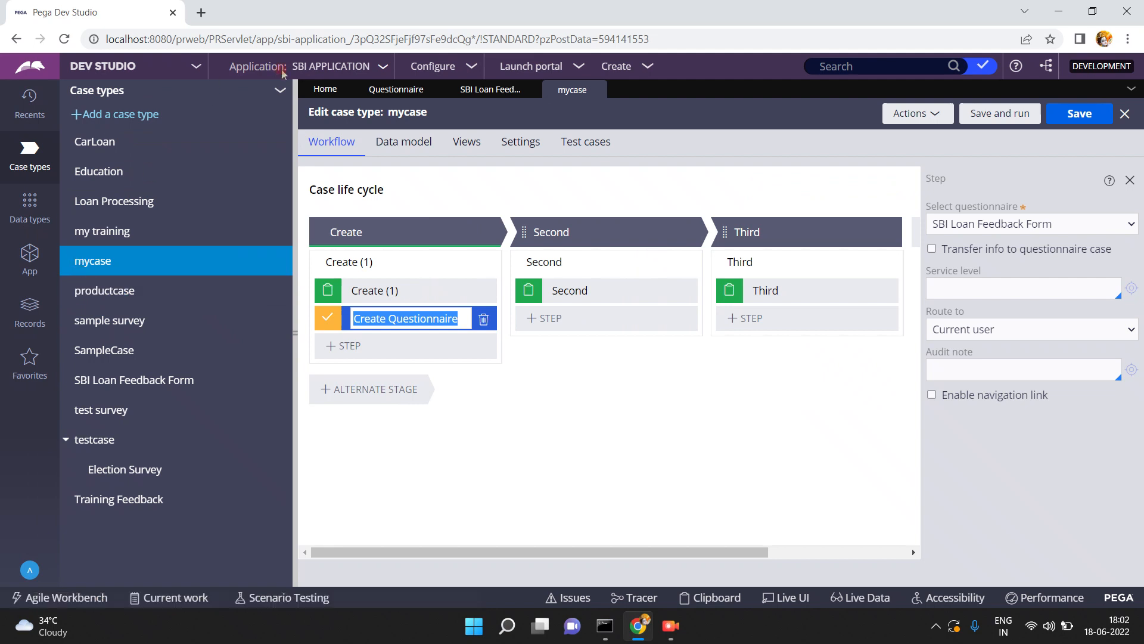
left_click(281, 92)
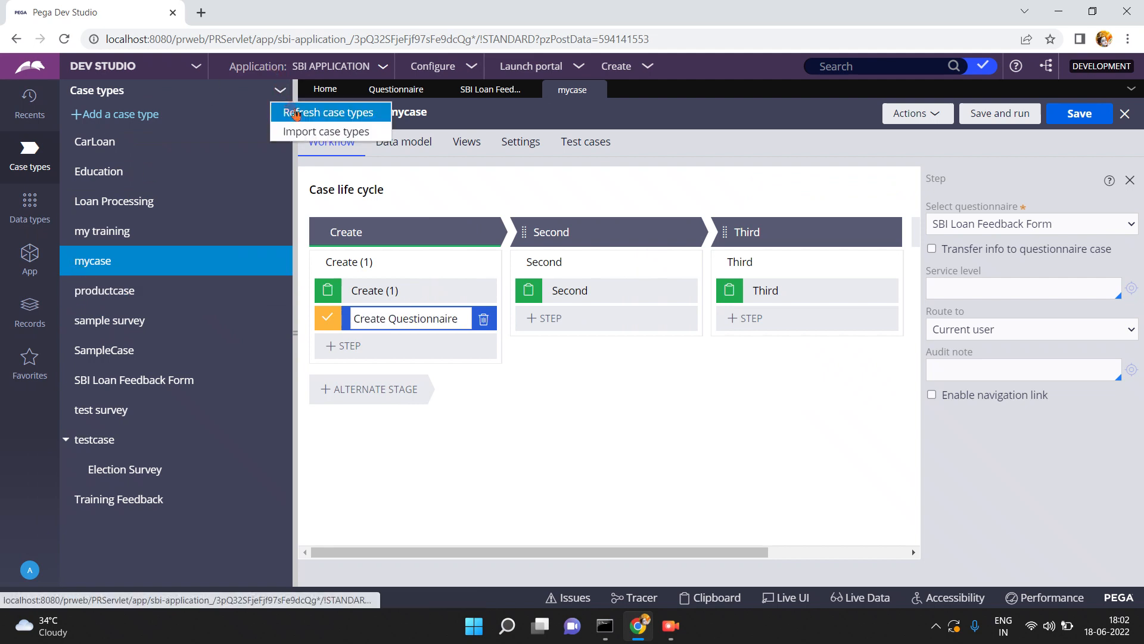
left_click(296, 114)
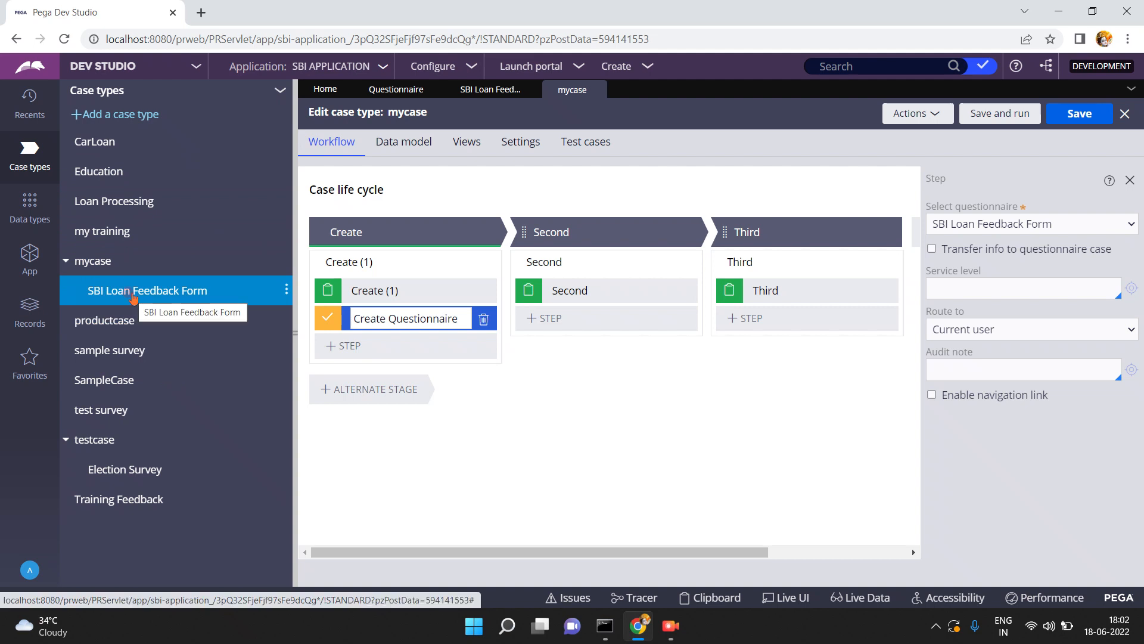
Check the questions of the SBI Loan Feedback Form nested under mycase, and close it again.
left_click(132, 292)
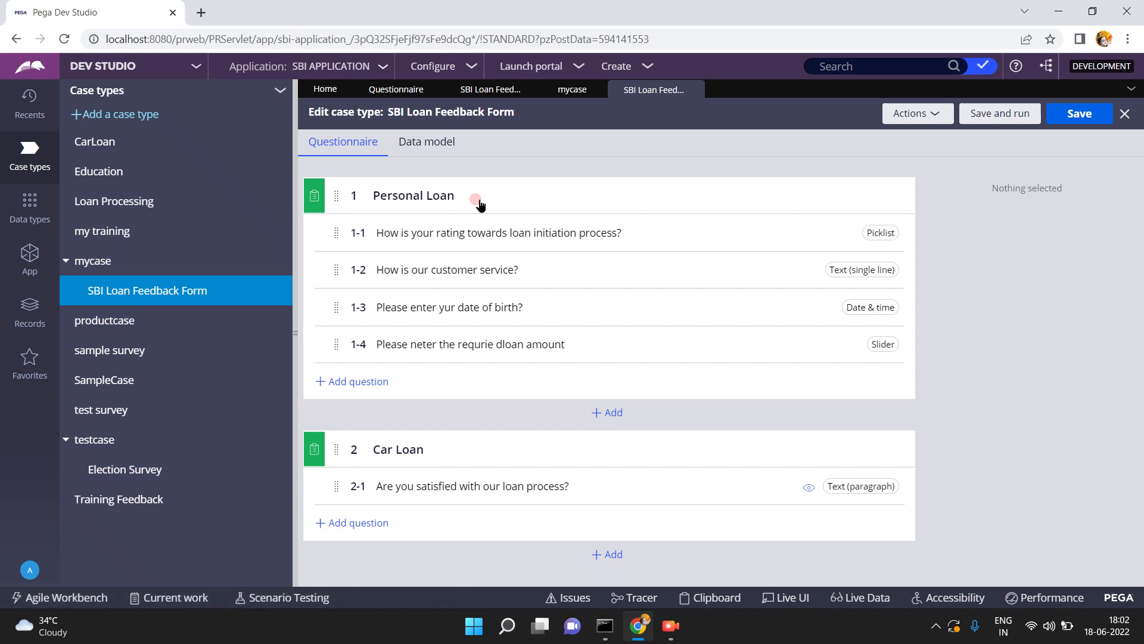
left_click(693, 90)
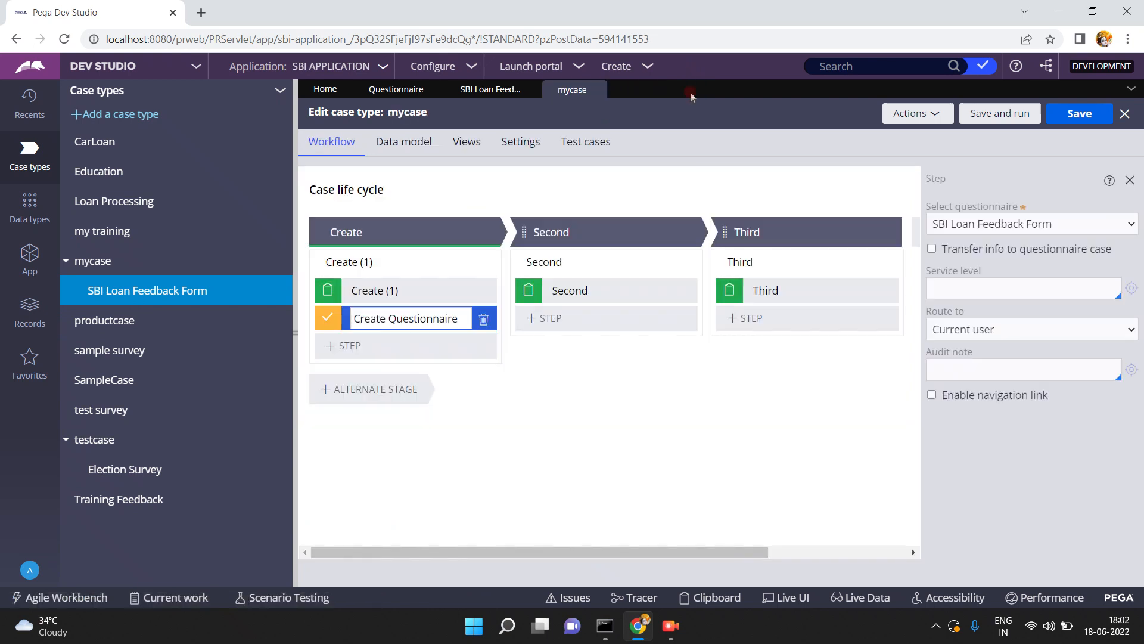
left_click(431, 306)
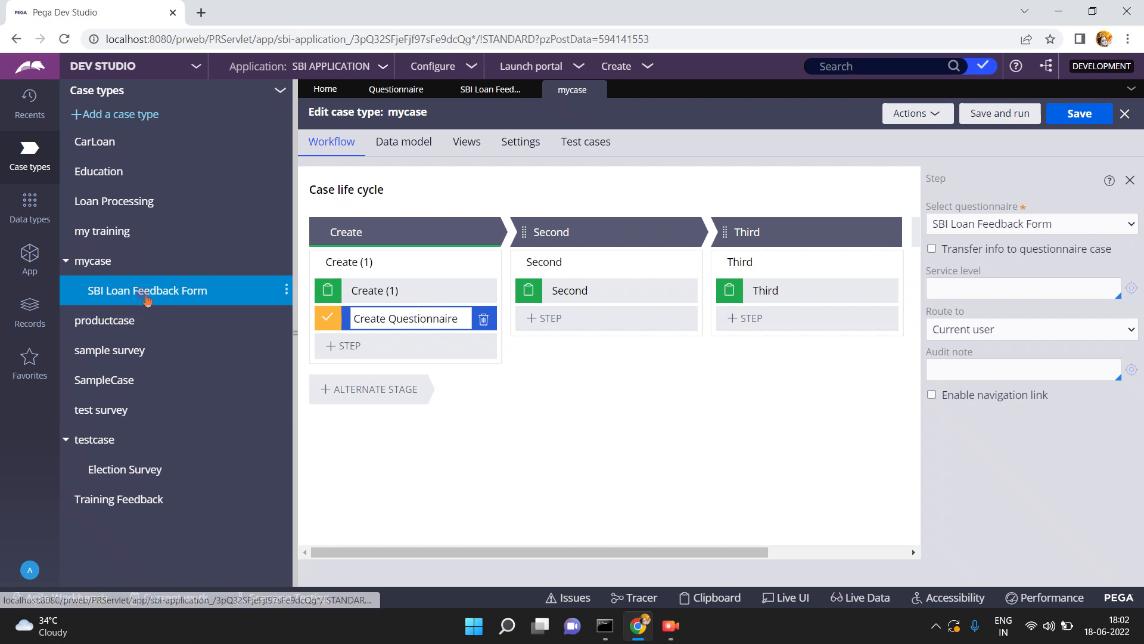
Open the flow of the Create (1) process in mycase's Create stage.
left_click(296, 333)
left_click(113, 259)
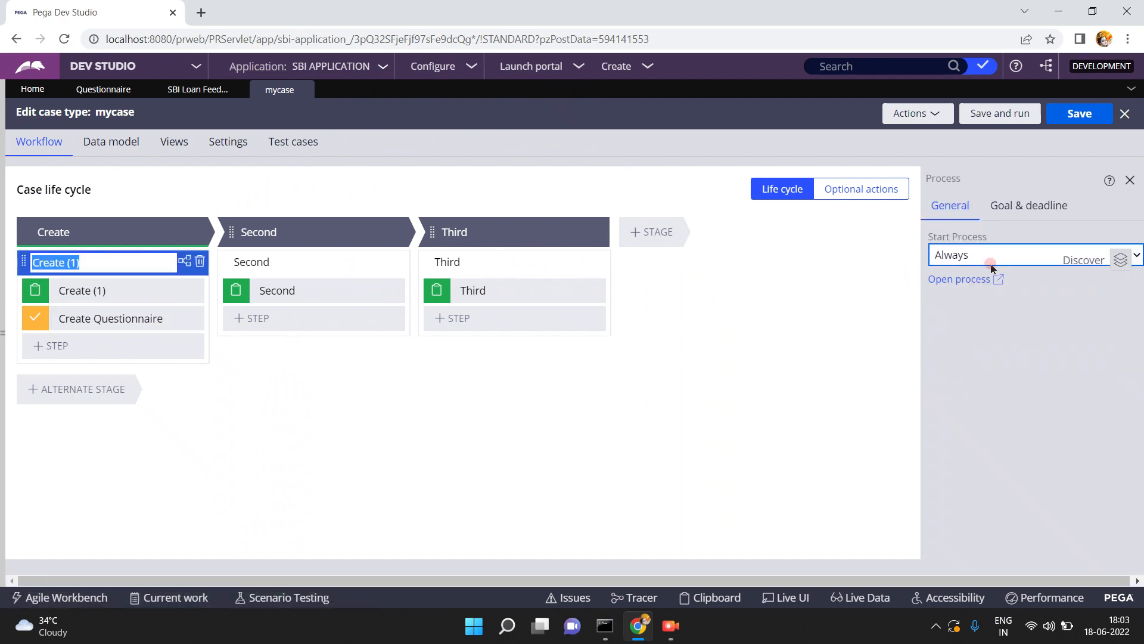
left_click(968, 281)
left_click(641, 288)
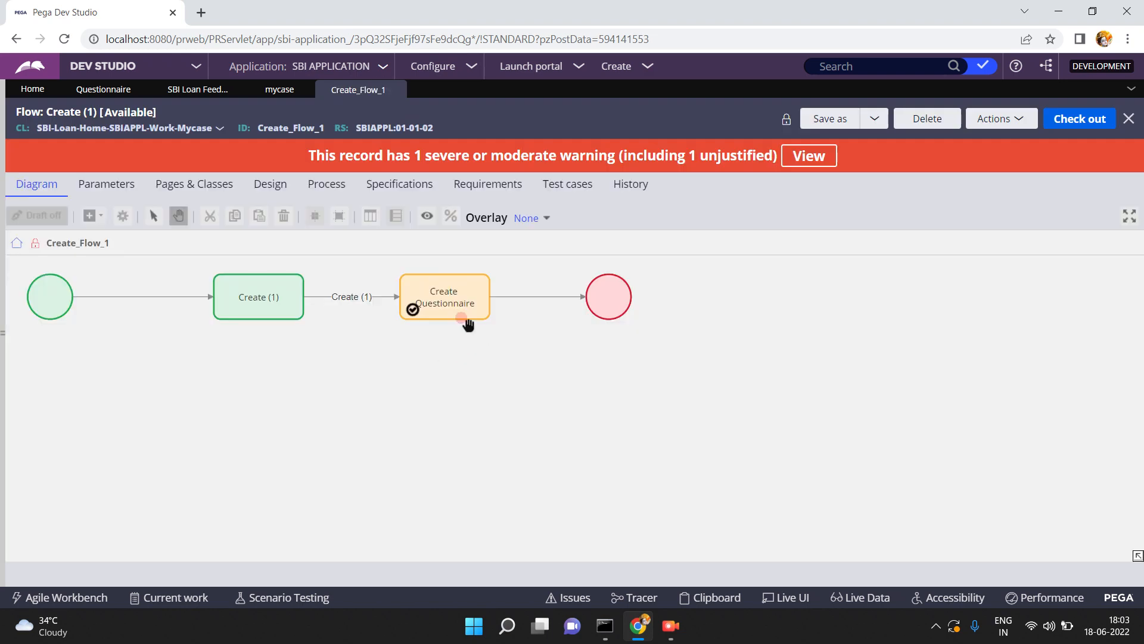
Examine the Create Questionnaire shape's properties, from the automation details to the advanced Status section, and leave without submitting.
left_click(465, 319)
double_click(451, 300)
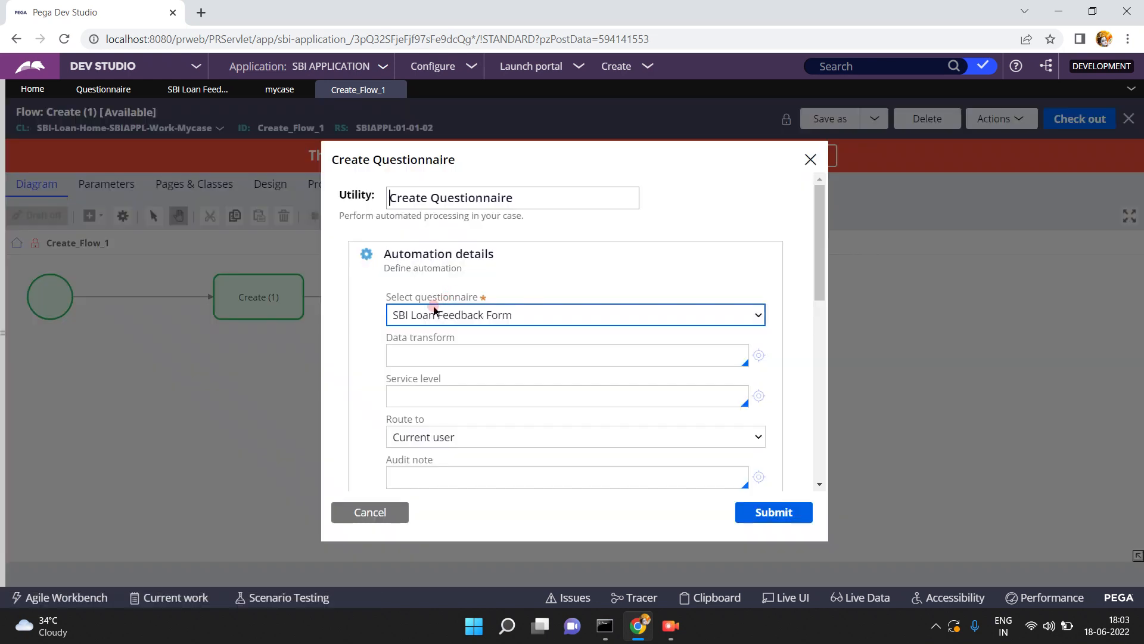
left_click(409, 300)
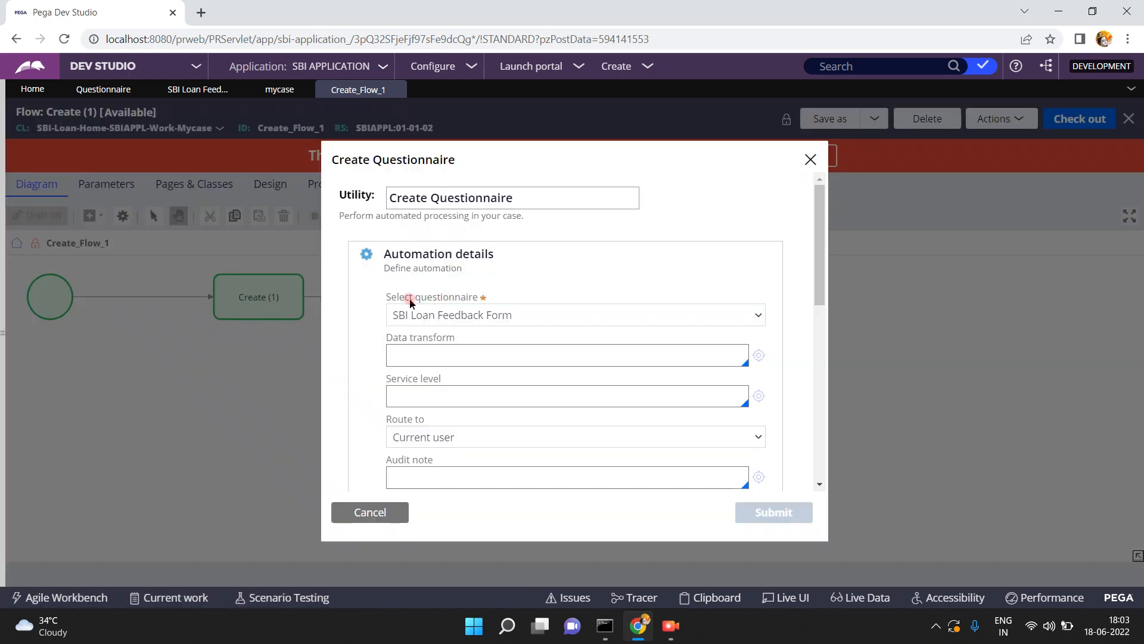
left_click(348, 163)
triple_click(348, 164)
left_click(351, 184)
left_click(416, 269)
left_click(444, 311)
left_click(610, 394)
left_click(614, 472)
scroll(821, 415, "down", 10)
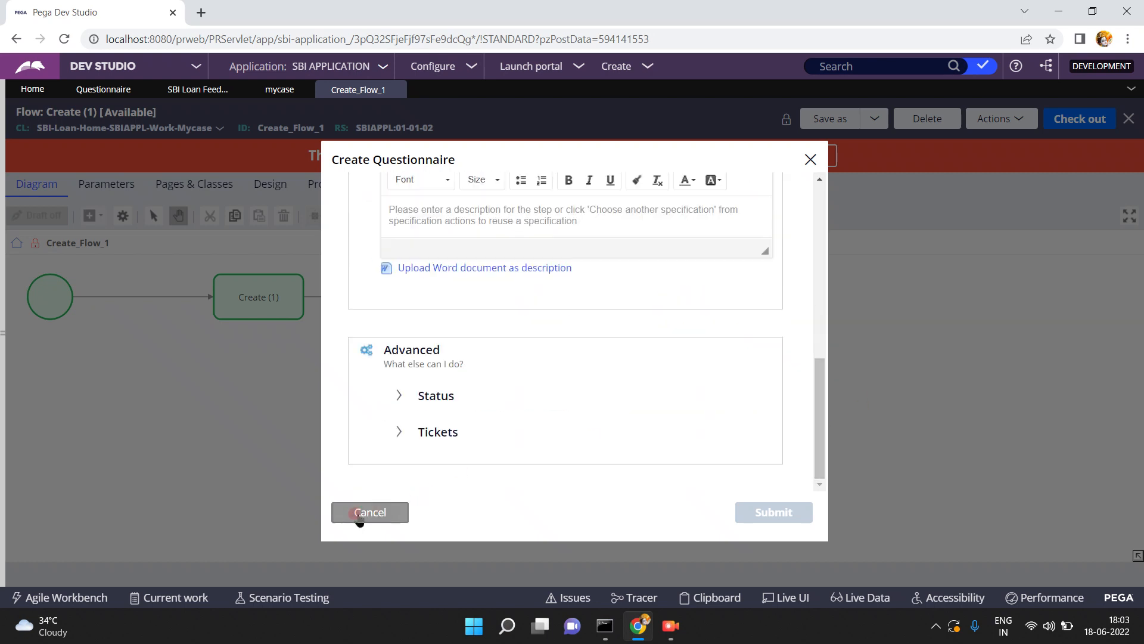
left_click(400, 395)
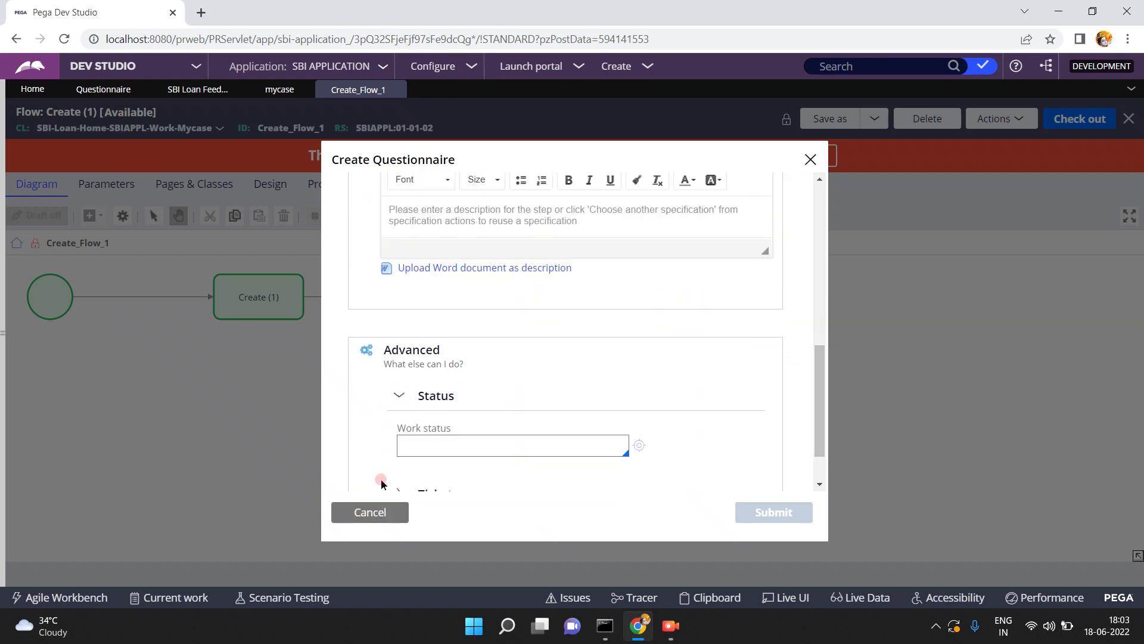
left_click(370, 511)
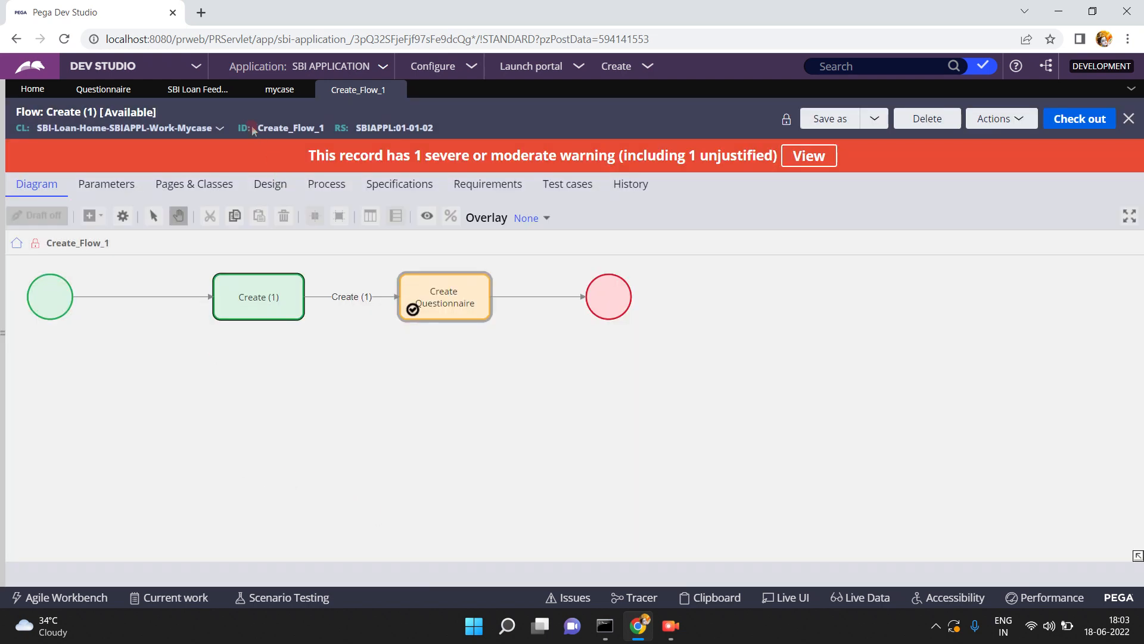
Return to mycase, save and run it, and submit the Create stage's assignment in the new test case.
left_click(269, 95)
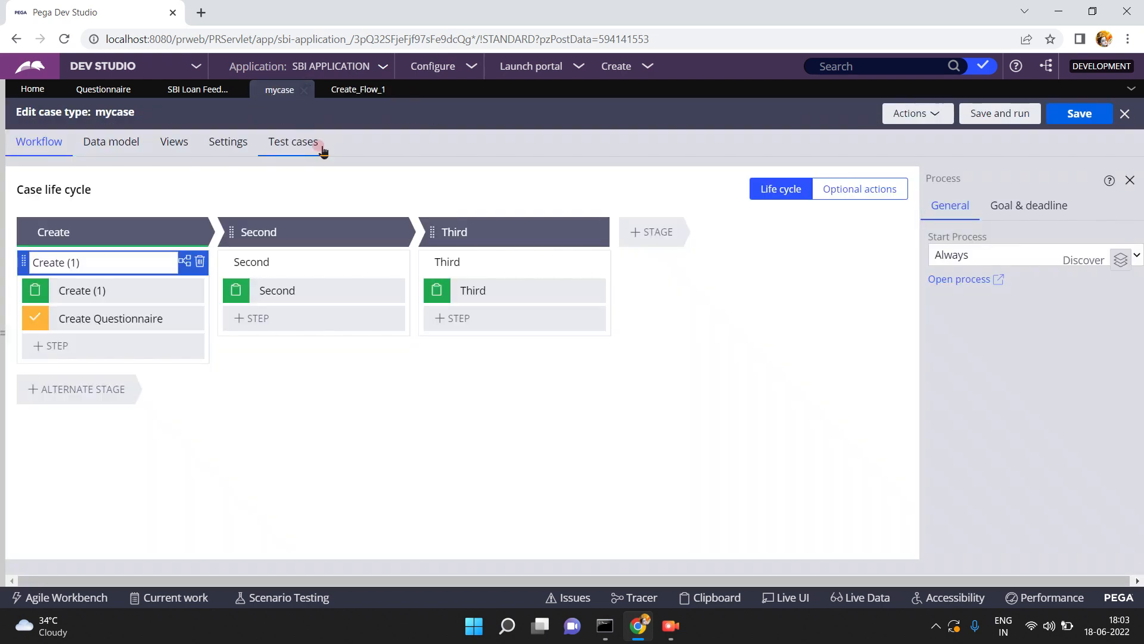
left_click(1000, 119)
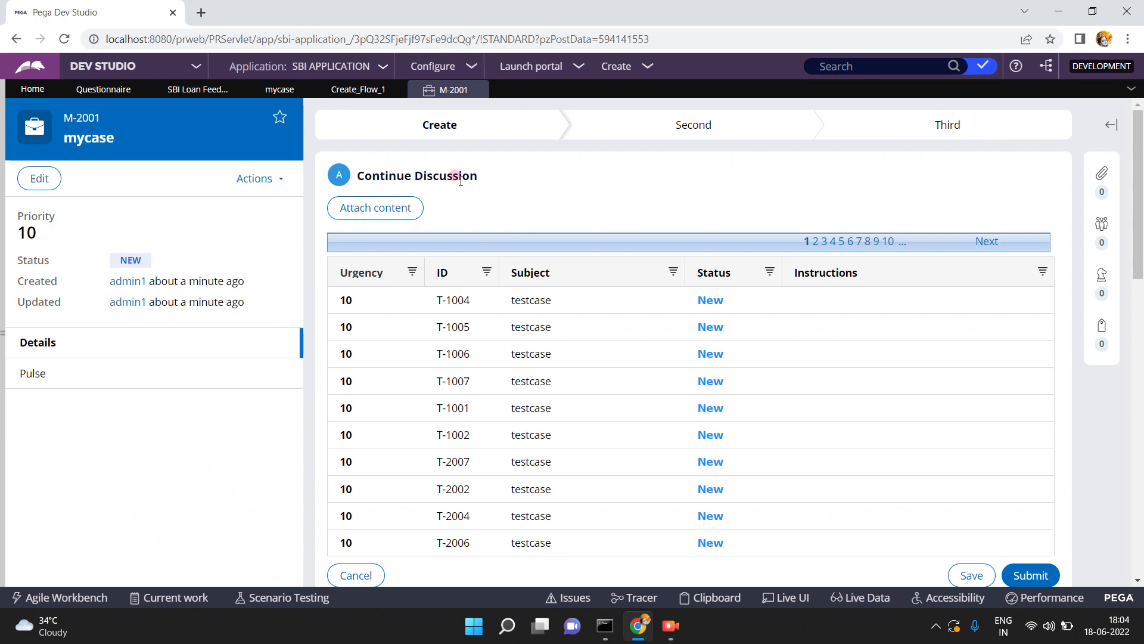
left_click(1026, 574)
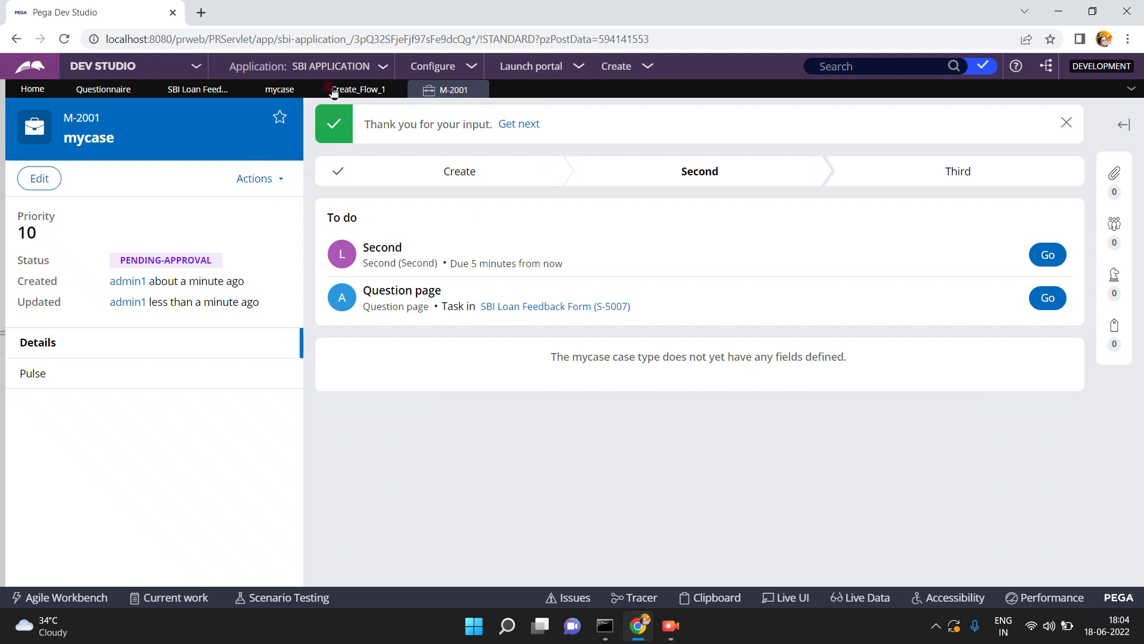
Check the Second stage in mycase's life cycle, and open the test case's Question page task for the SBI Loan Feedback Form.
left_click(280, 95)
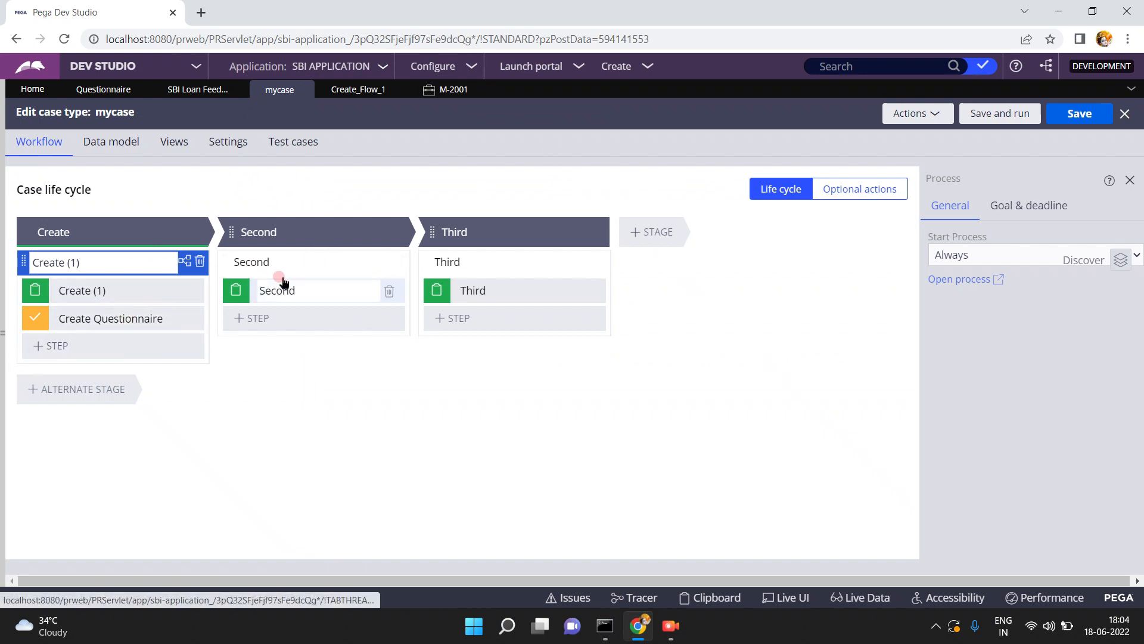
left_click(447, 87)
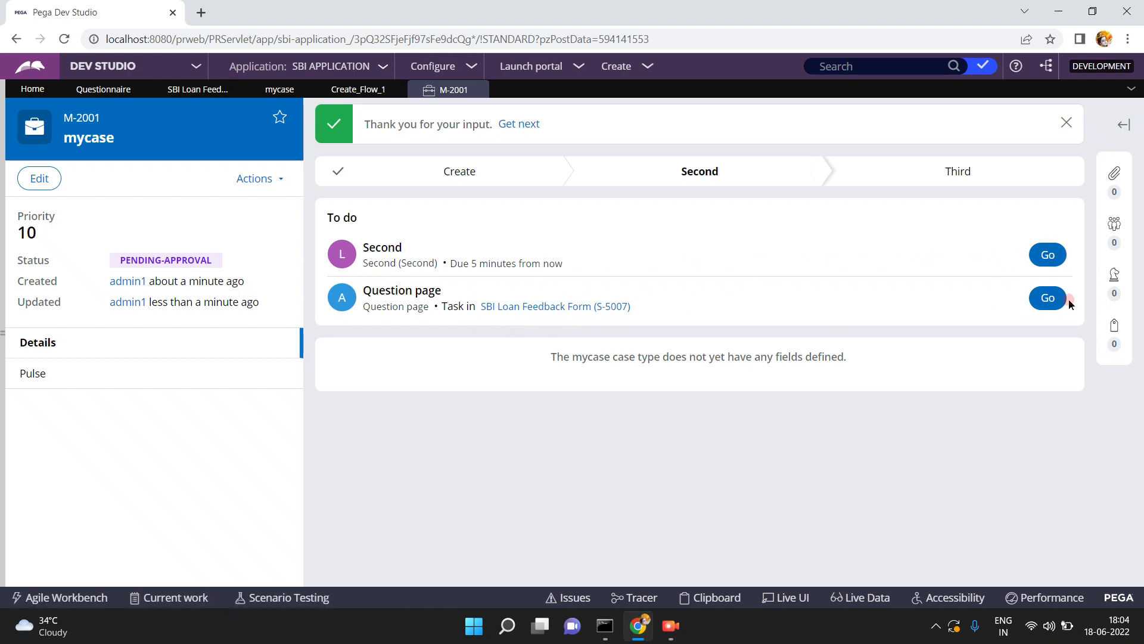
left_click(1044, 300)
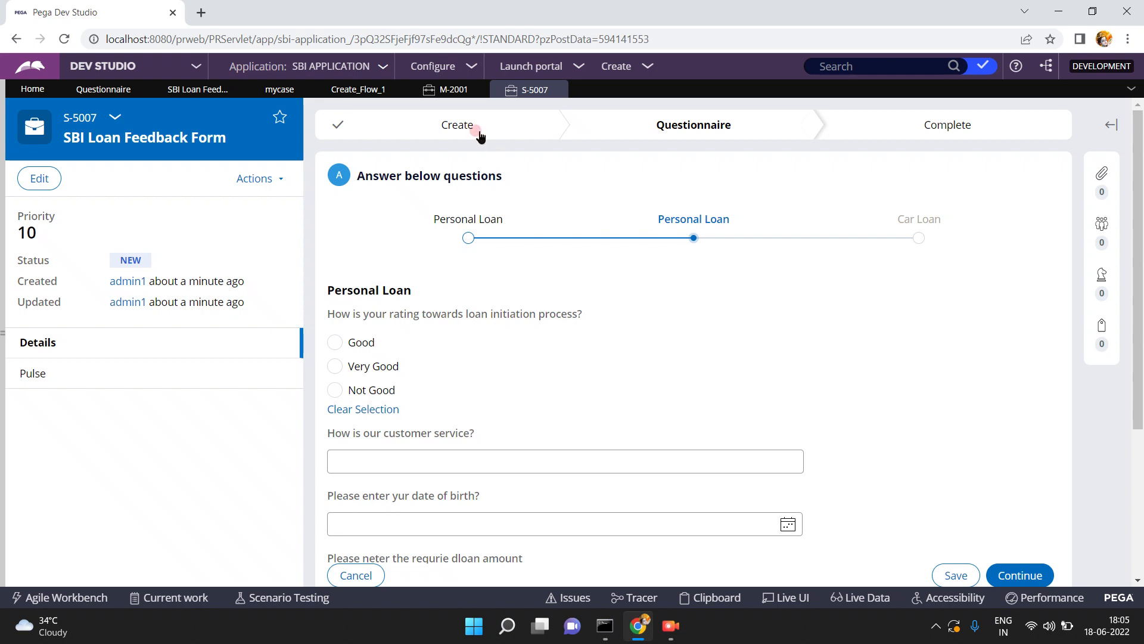
Return to case M-2001, open its clipboard, and examine the pyWorkPage properties and embedded pages.
left_click(453, 91)
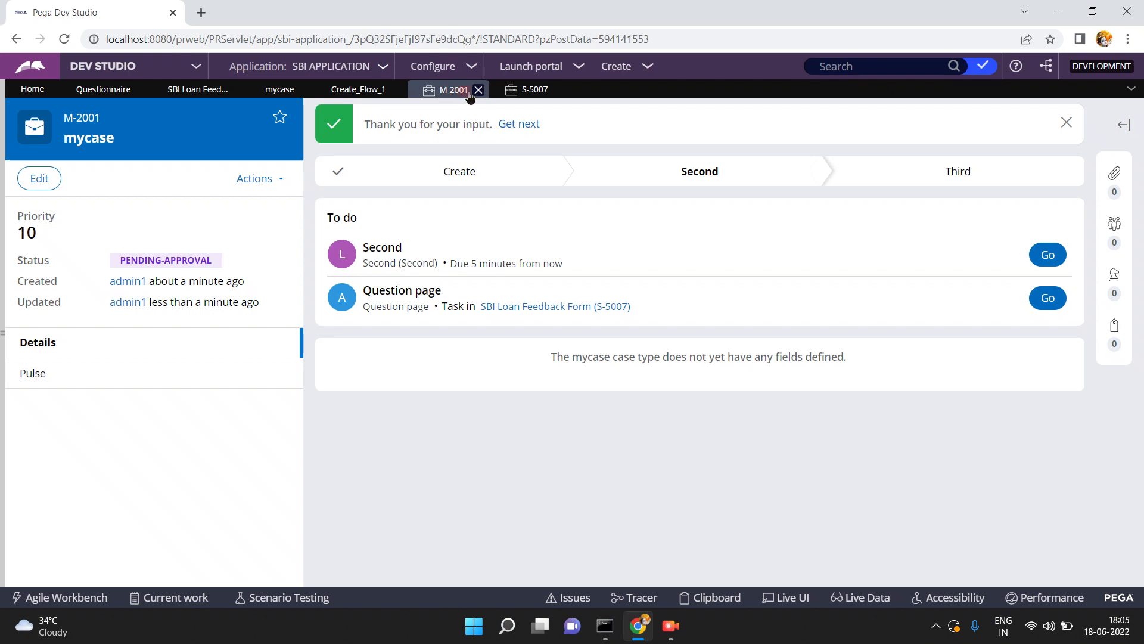
left_click(730, 597)
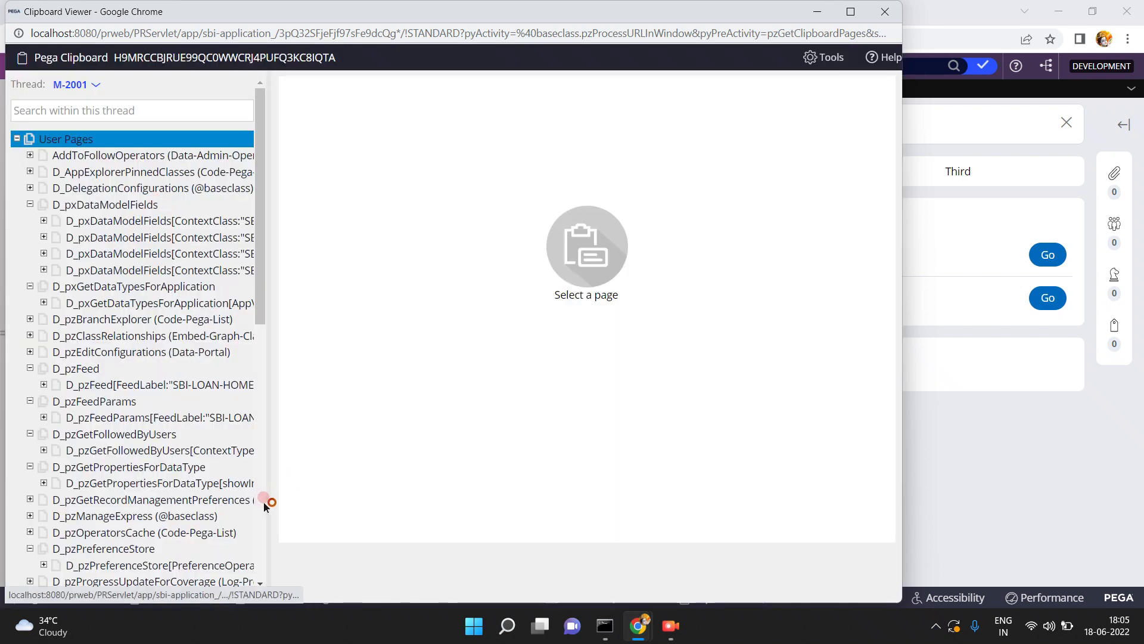
scroll(263, 501, "down", 8)
left_click(118, 507)
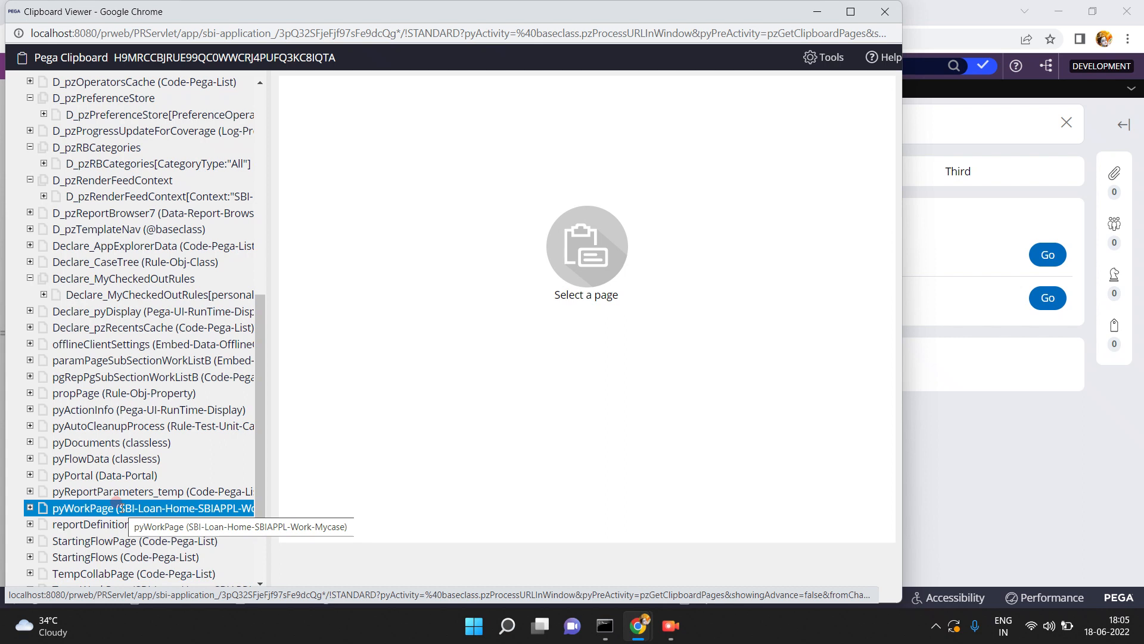
left_click(30, 508)
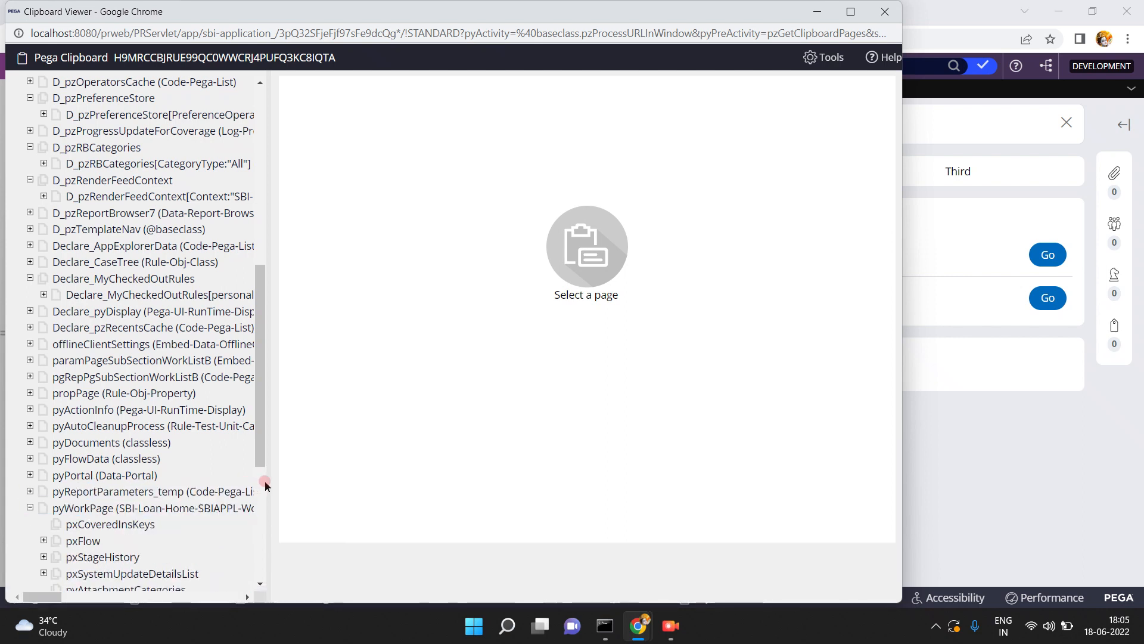
left_click(258, 497)
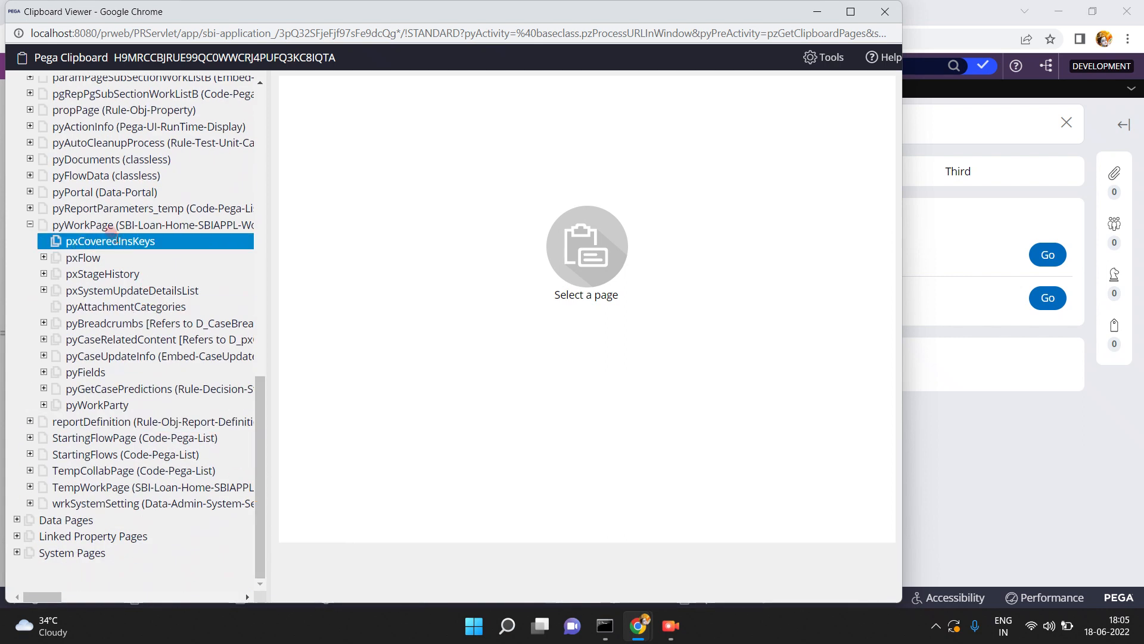
left_click(95, 207)
left_click(95, 224)
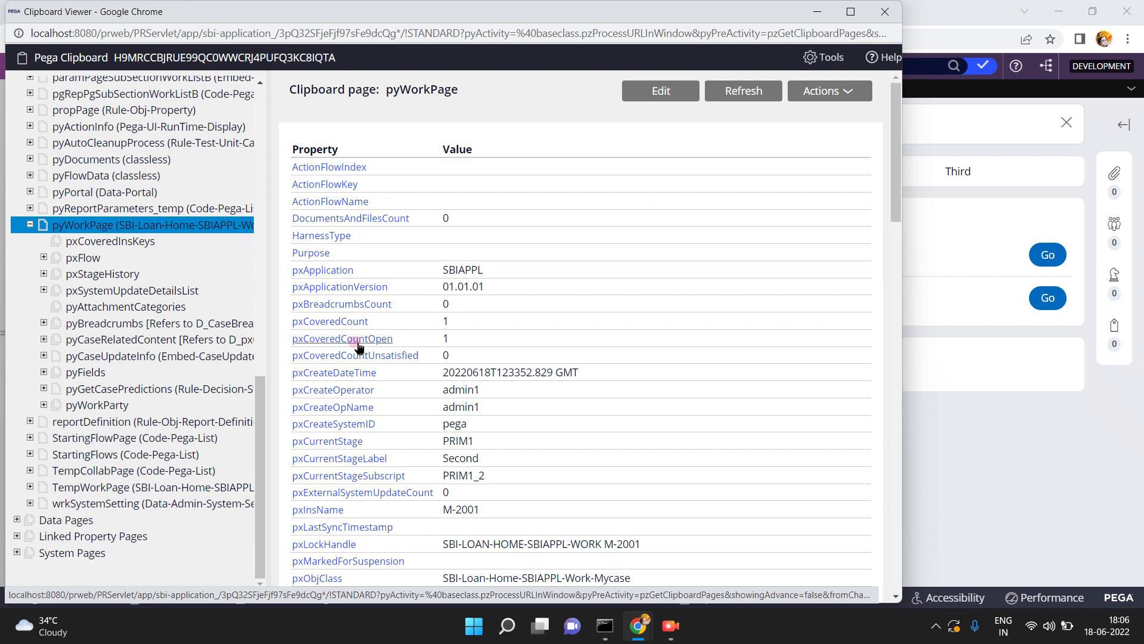
left_click(128, 357)
Switch the clipboard to the S-5007 thread, compare its pyWorkPage and pyWorkCover properties, and minimize the viewer.
scroll(259, 126, "up", 15)
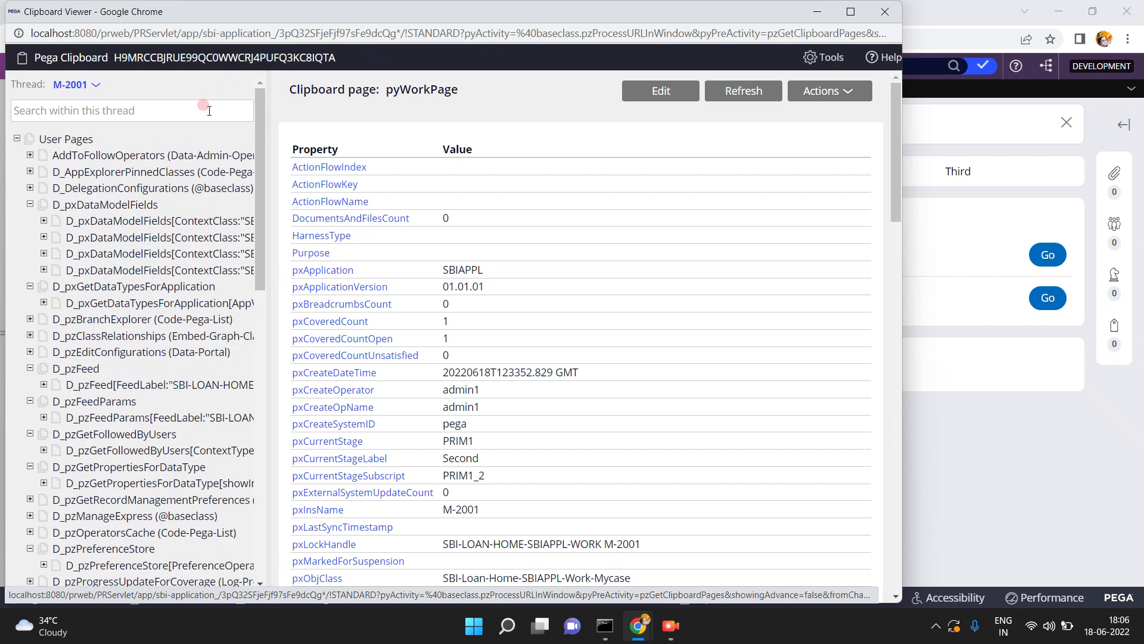
left_click(96, 85)
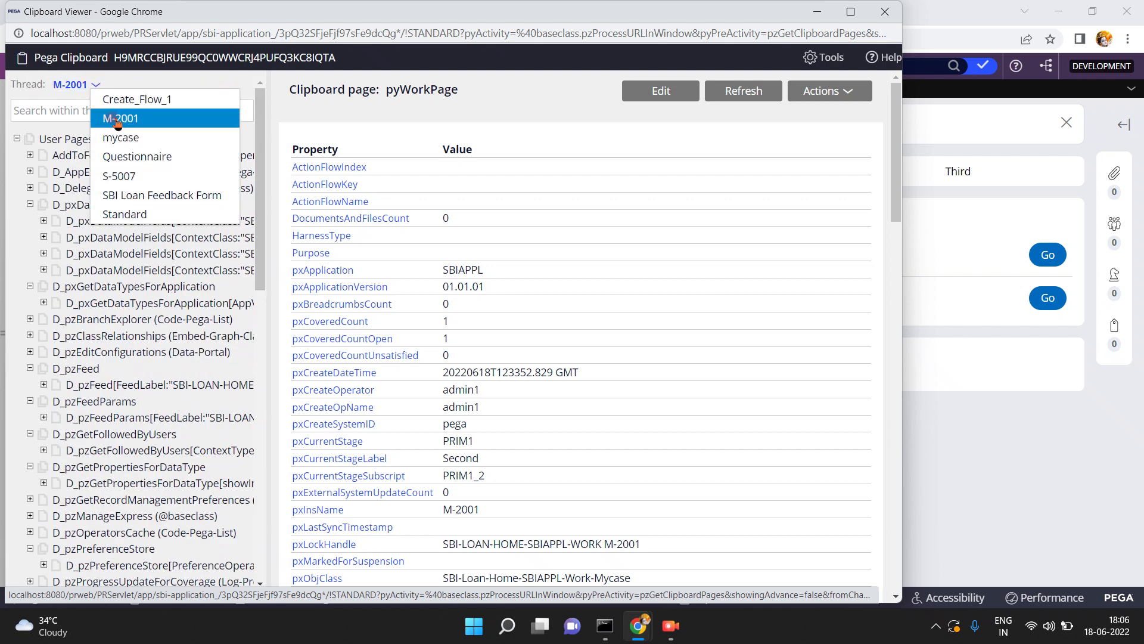
left_click(124, 179)
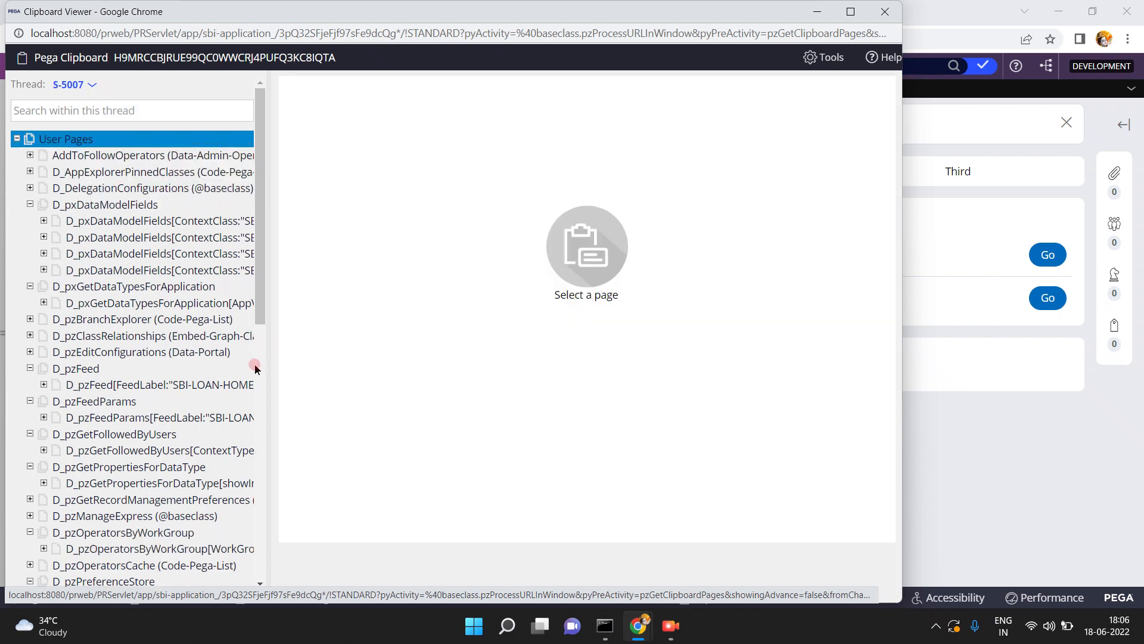
left_click(257, 365)
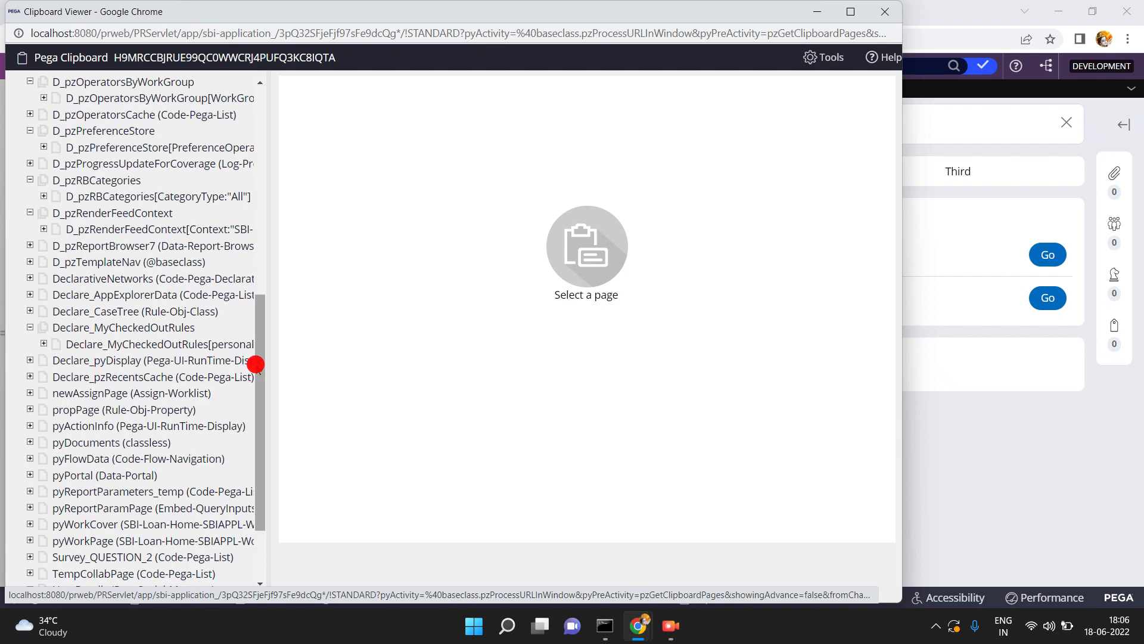
left_click(92, 538)
left_click(77, 525)
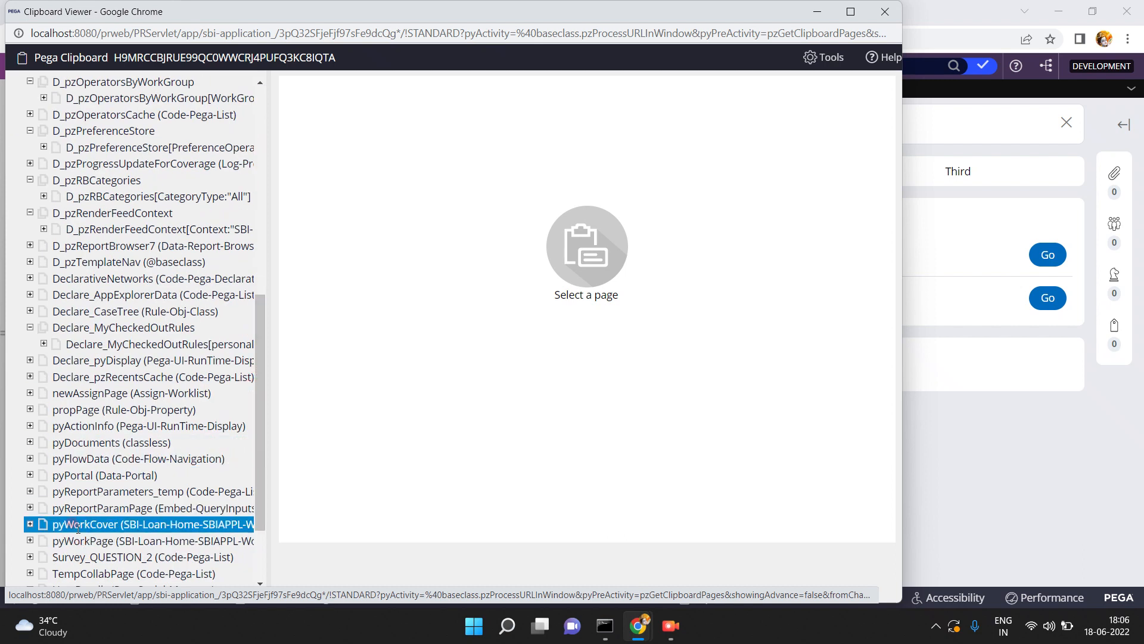
left_click(85, 528)
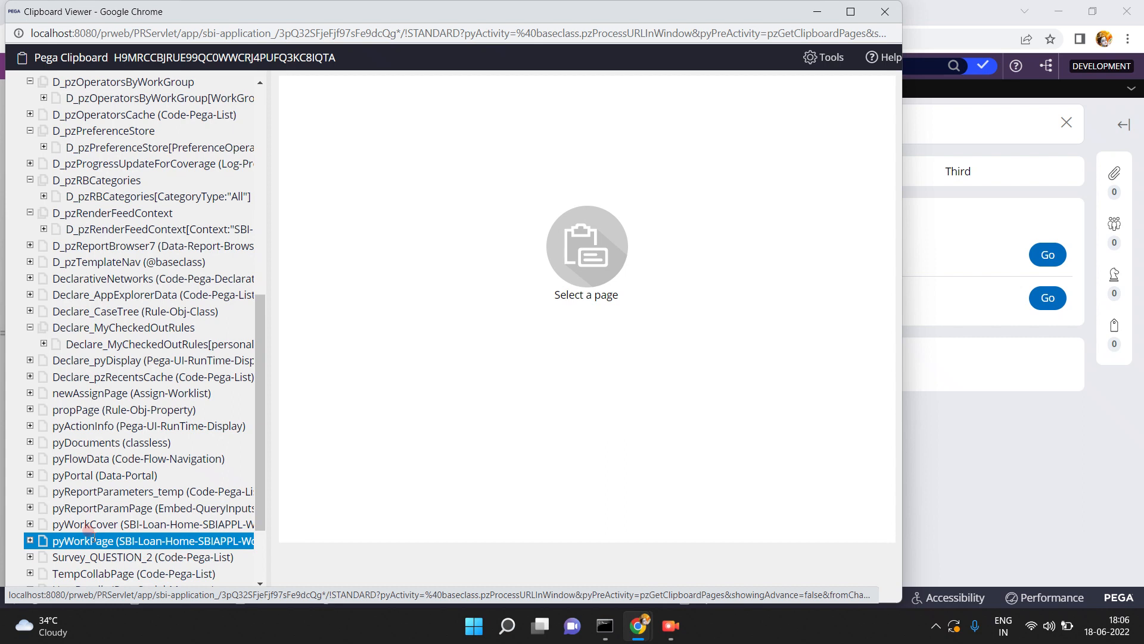
left_click(93, 537)
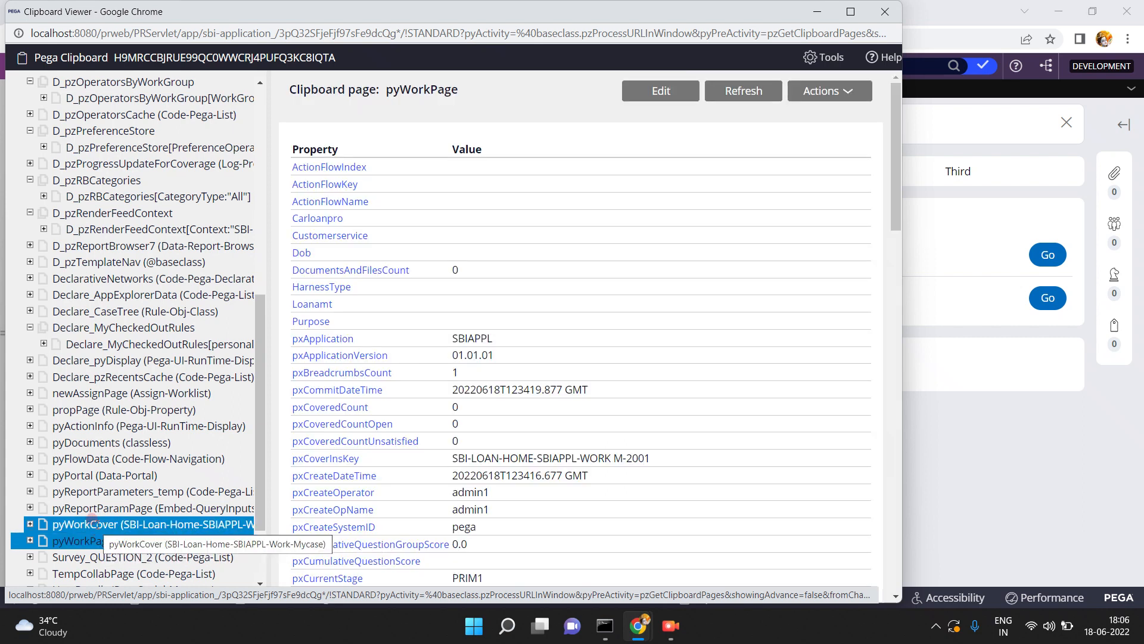
left_click(94, 524)
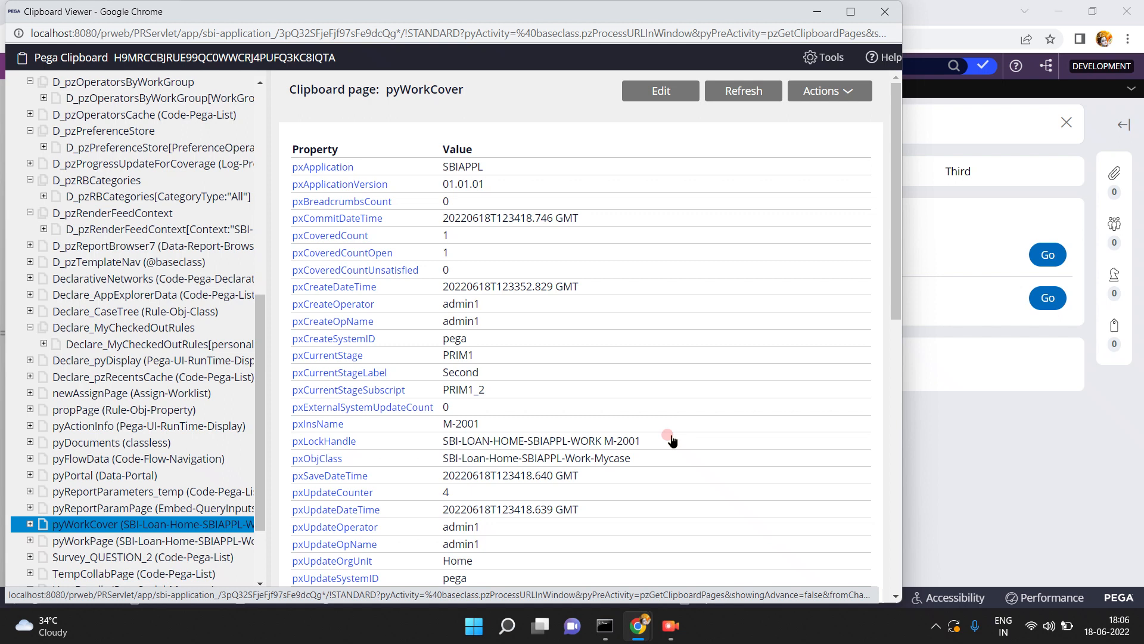
left_click(261, 544)
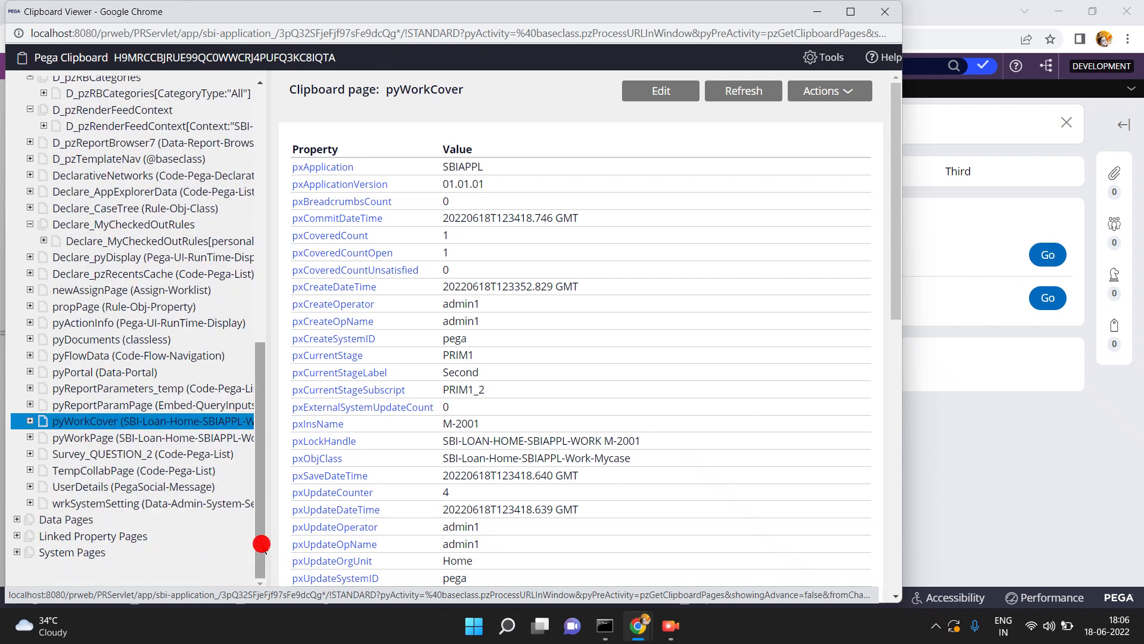
left_click(814, 13)
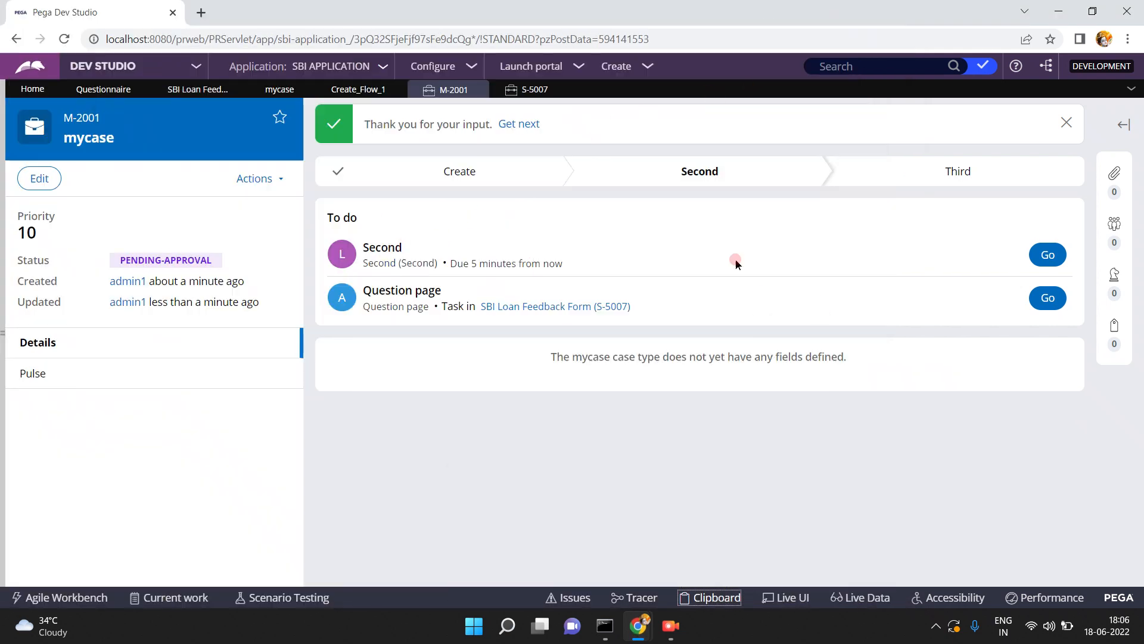
Go through the SBI Loan Feedback Form task without answering any questions, finish it, and close that case.
left_click(531, 95)
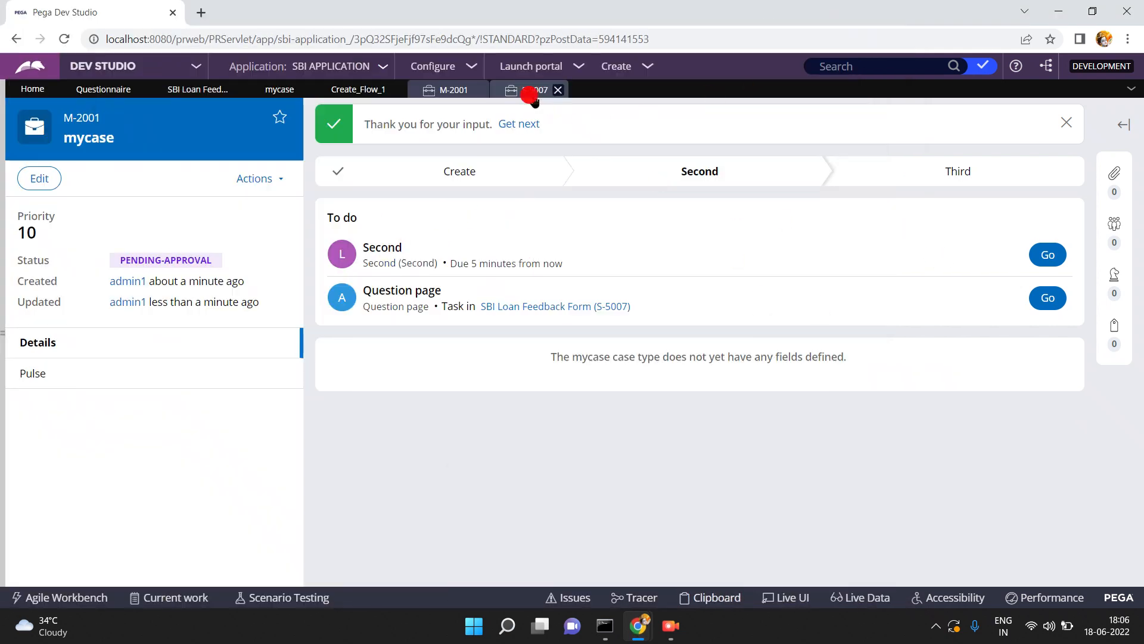
left_click(1019, 575)
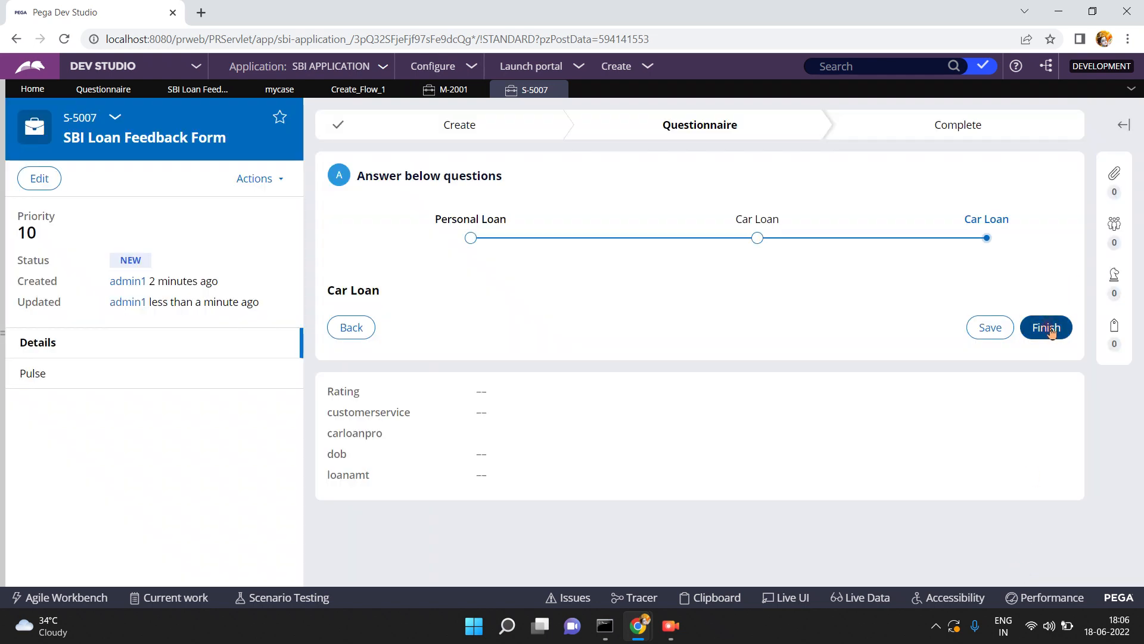
left_click(1050, 328)
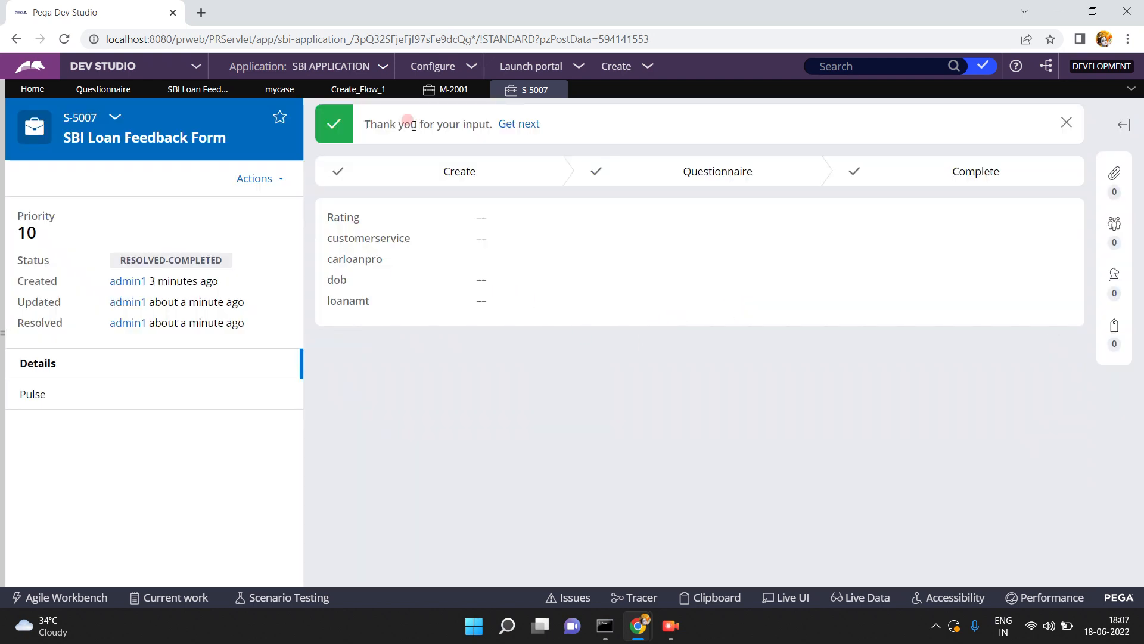
left_click(556, 90)
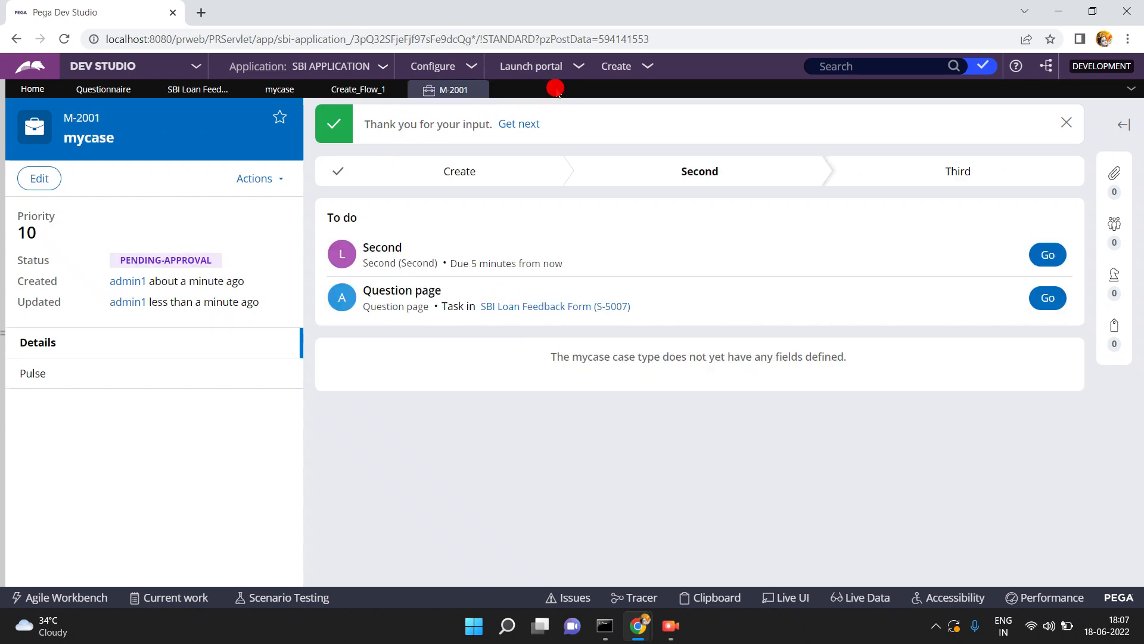
Refresh the mycase test case M-2001 to update its to-do list.
left_click(276, 180)
left_click(275, 182)
left_click(275, 183)
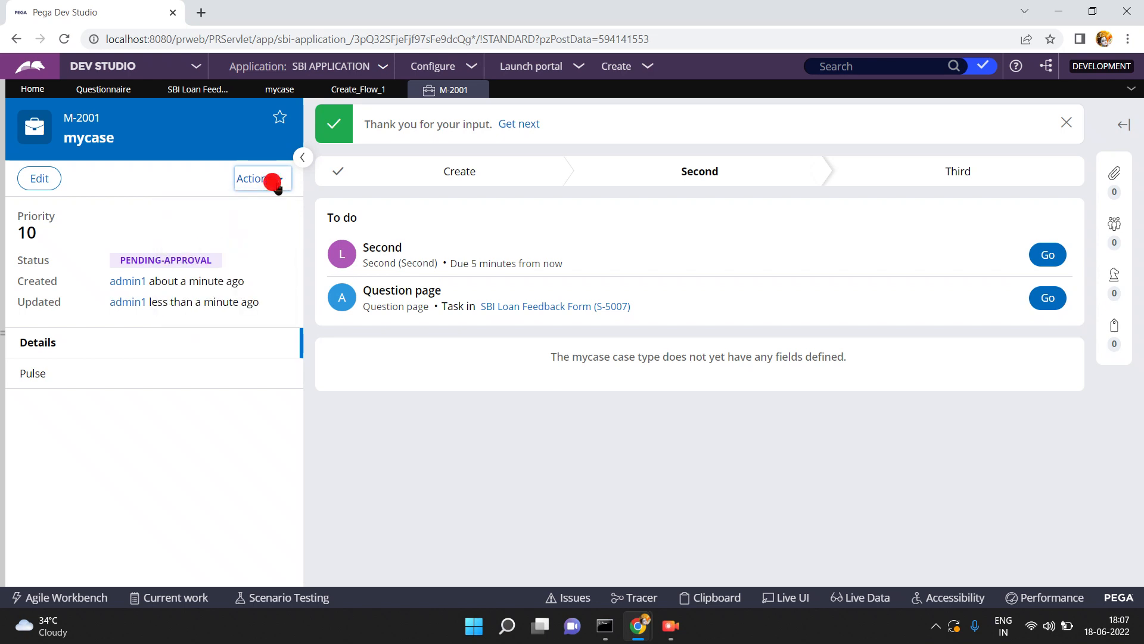
left_click(186, 301)
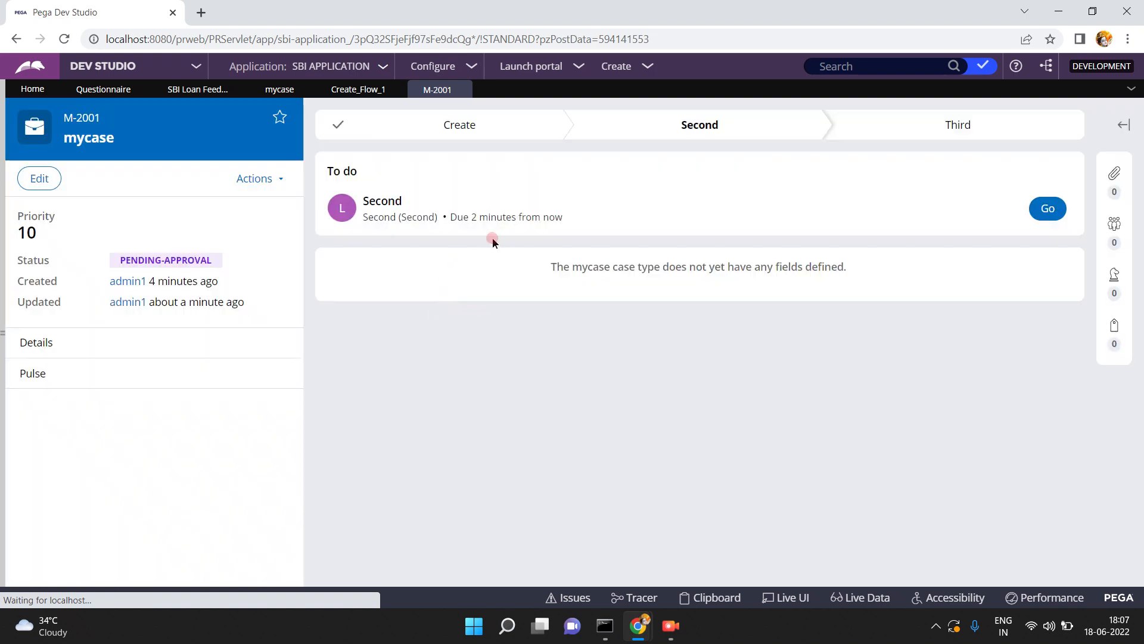
Check which threads the minimized Clipboard Viewer offers, and close the viewer.
mouse_move(637, 630)
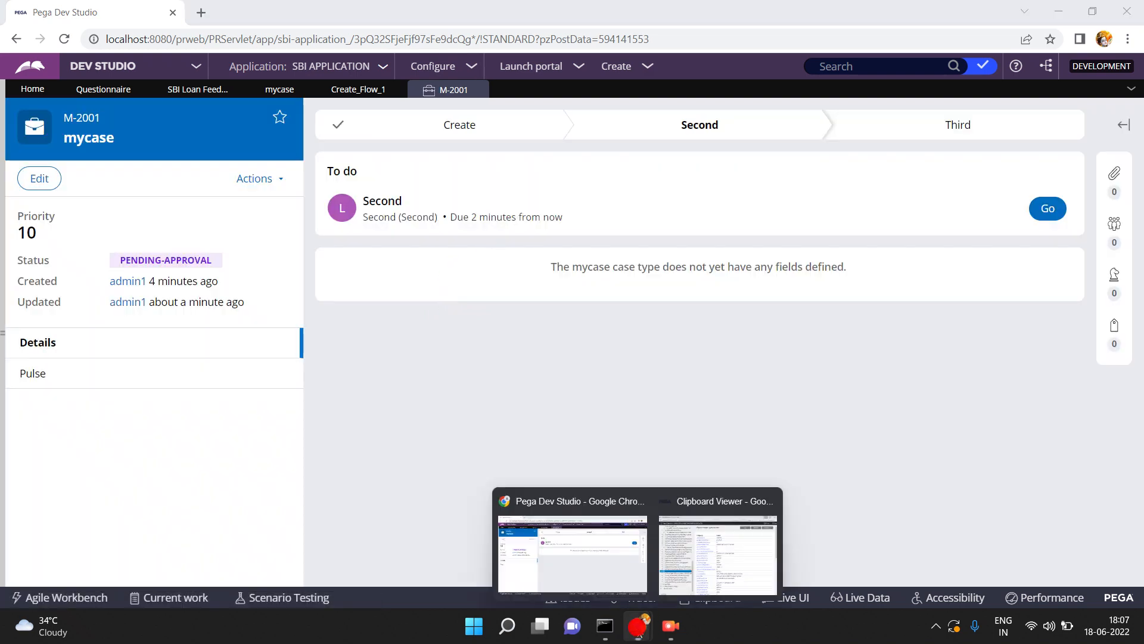
left_click(686, 575)
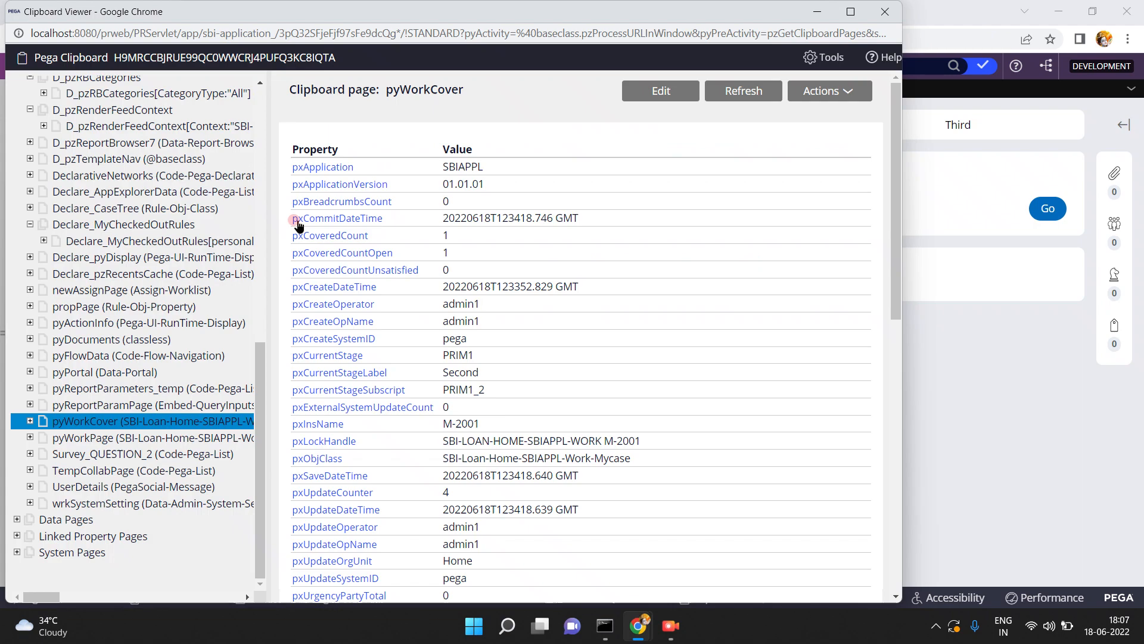
left_click(257, 96)
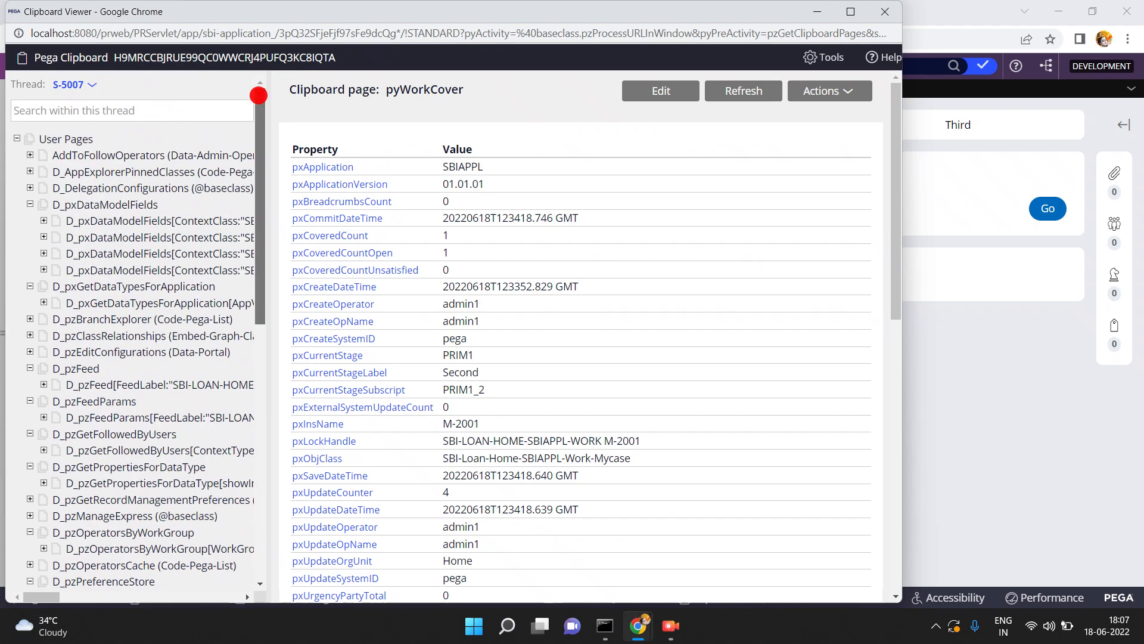
left_click(79, 89)
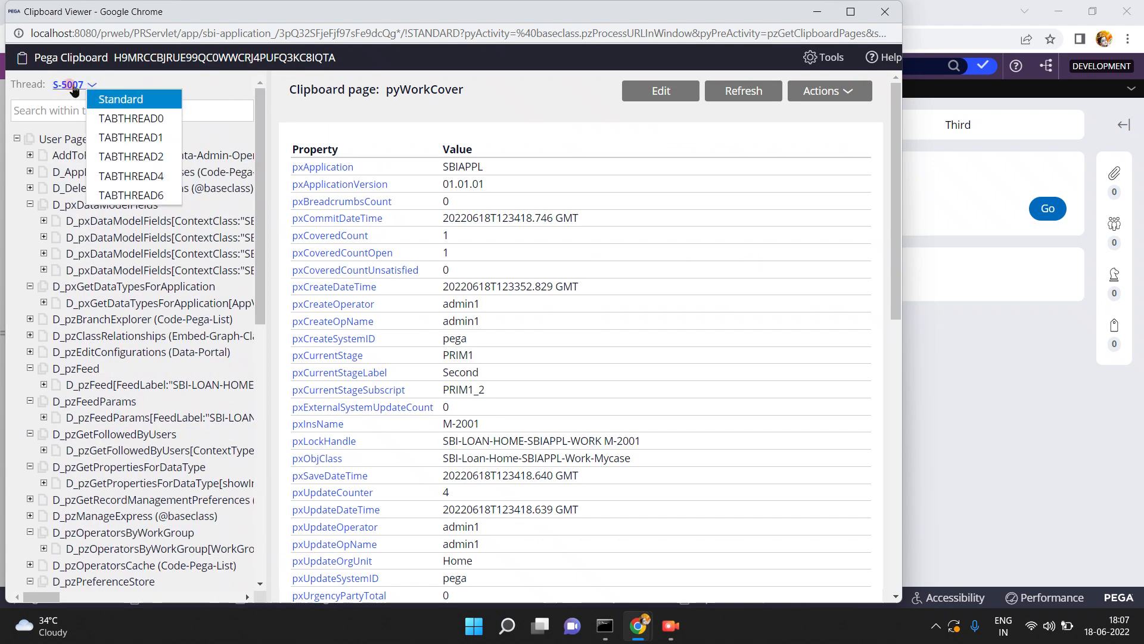
left_click(70, 84)
left_click(71, 84)
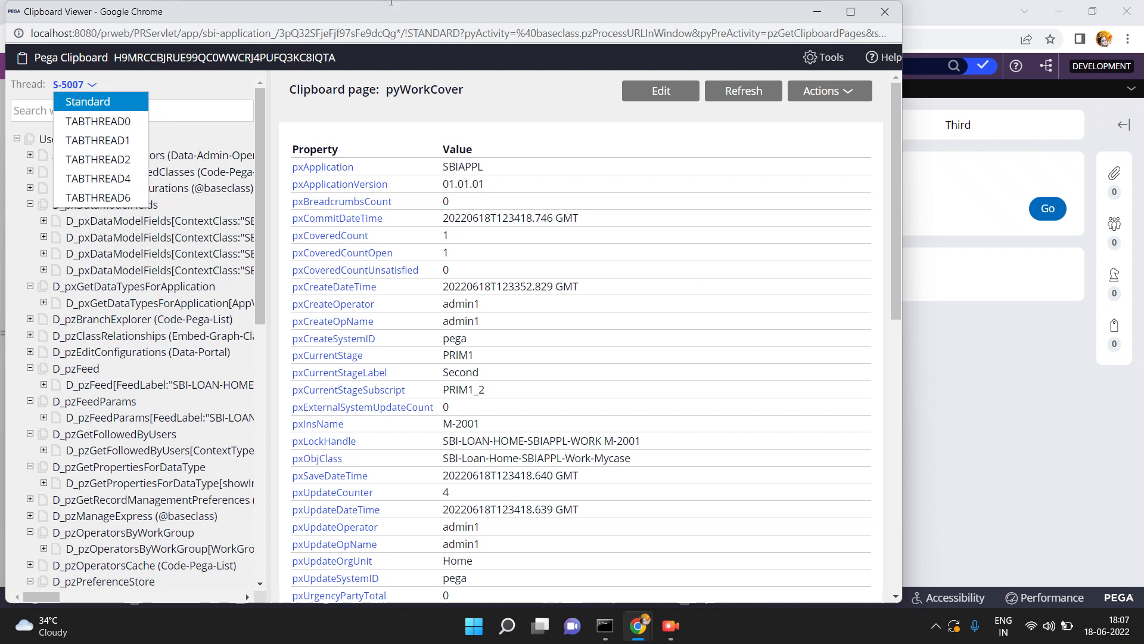
left_click(887, 12)
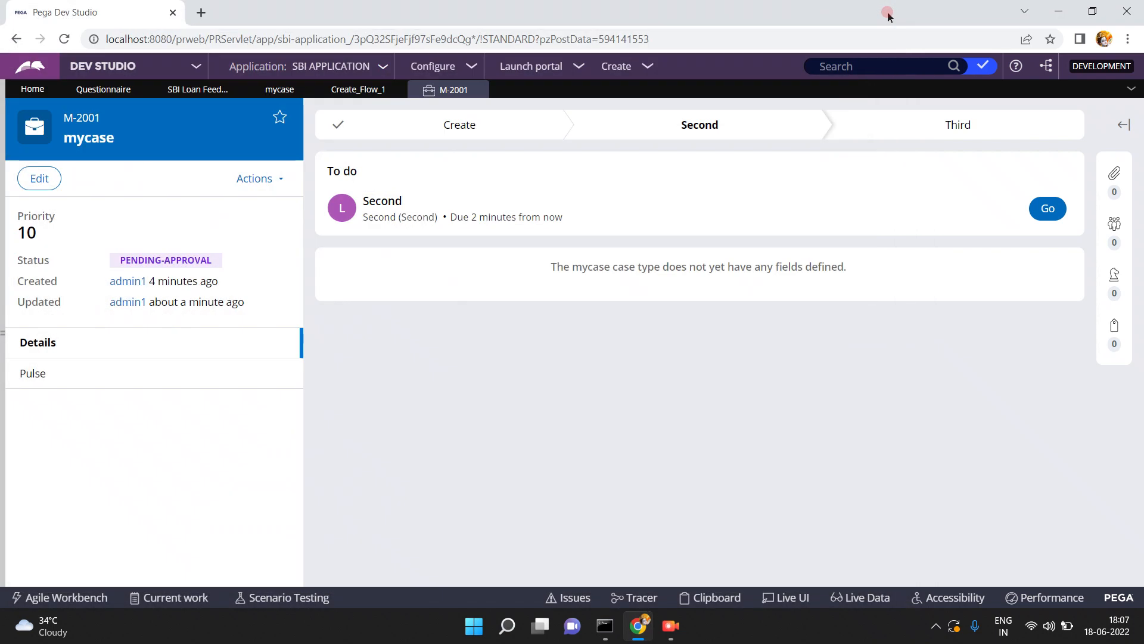
Open a fresh clipboard for M-2001, examine the properties of its pyWorkPage, and close the viewer.
left_click(732, 599)
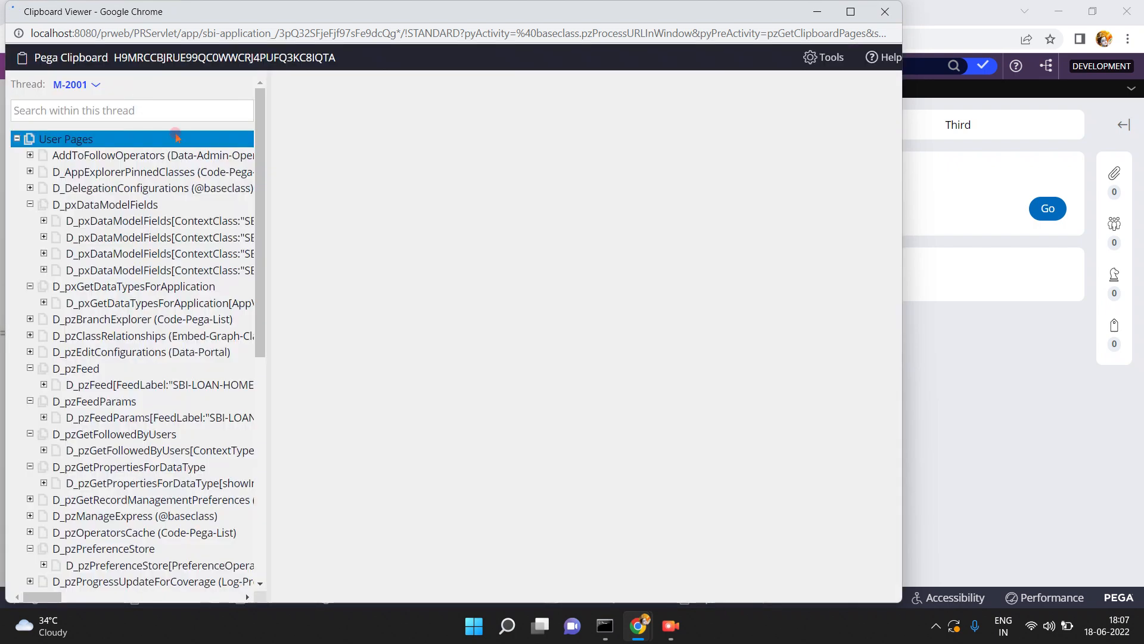
scroll(259, 426, "down", 2)
scroll(259, 425, "down", 8)
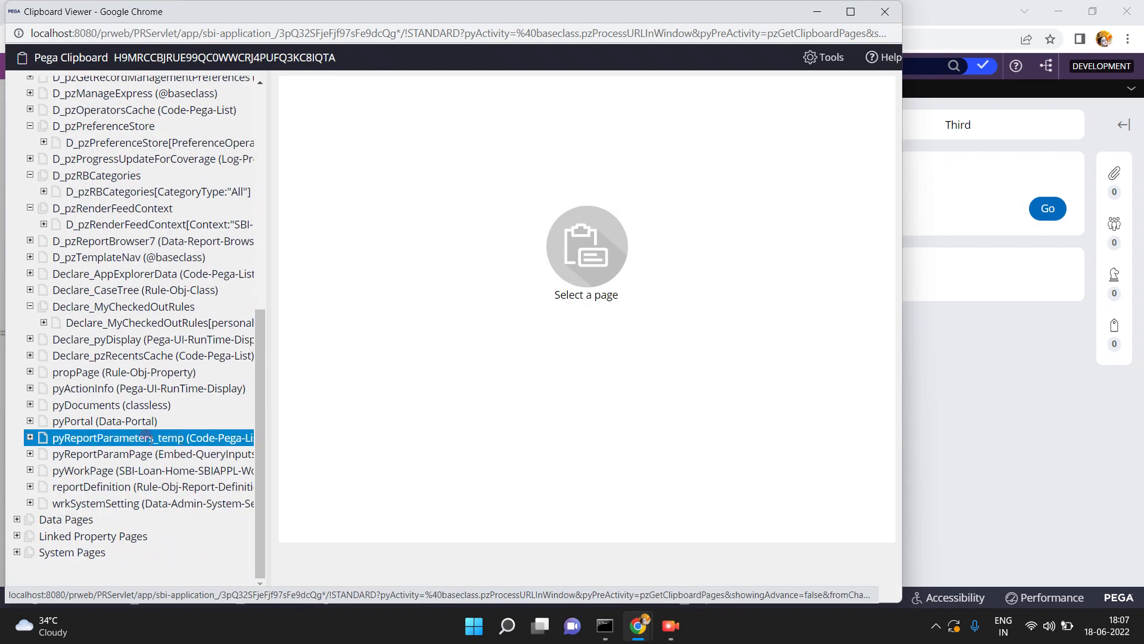
left_click(111, 471)
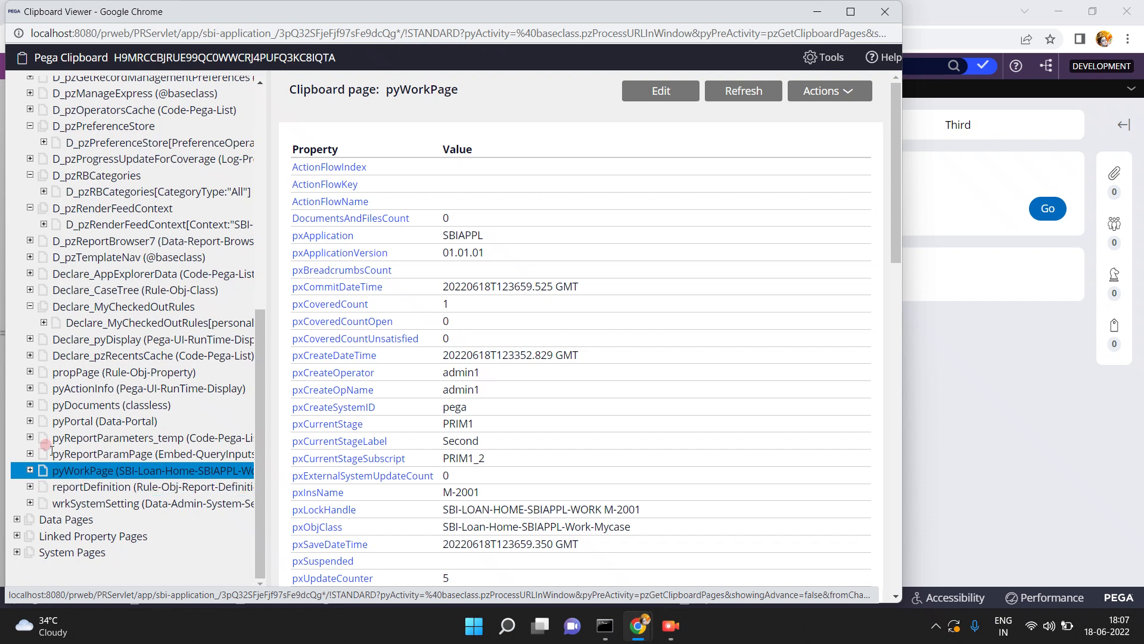
left_click(885, 11)
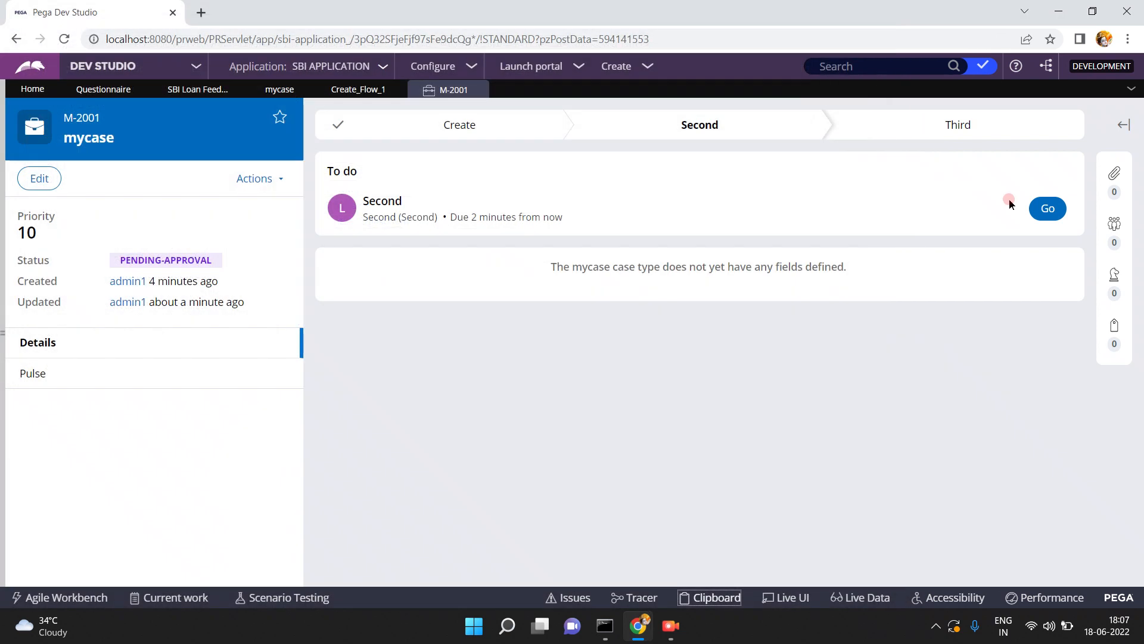
Open the Second assignment of case M-2001.
left_click(1052, 209)
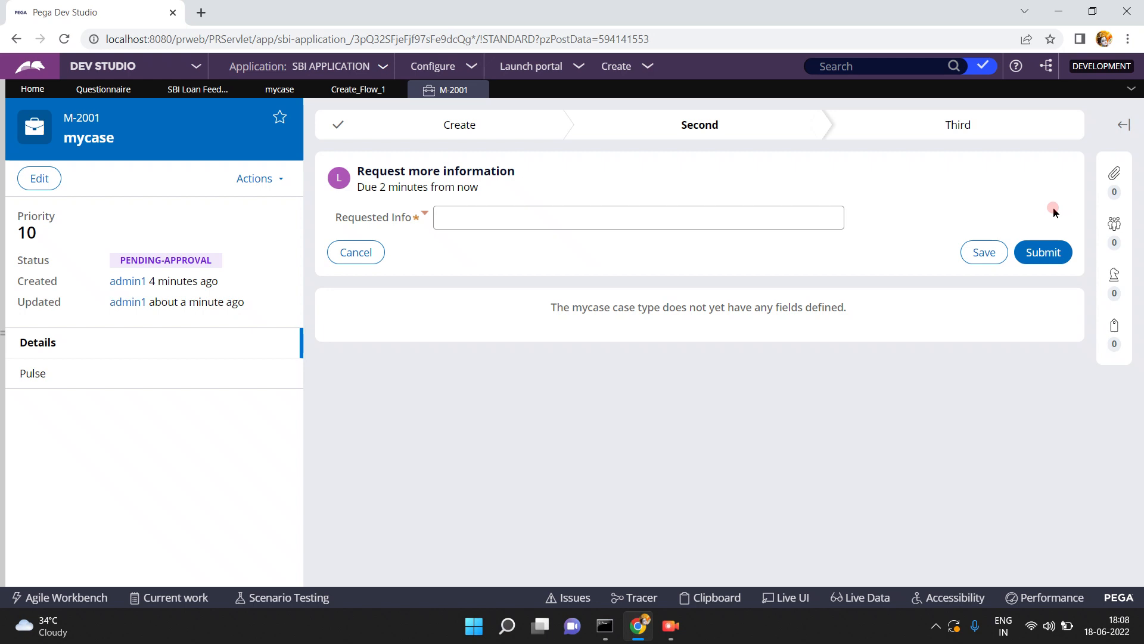
Return to the SBI Loan Feedback Form and examine the Data Model, Process and Survey rule categories under its SBILoanFeedbackForm class.
left_click(190, 90)
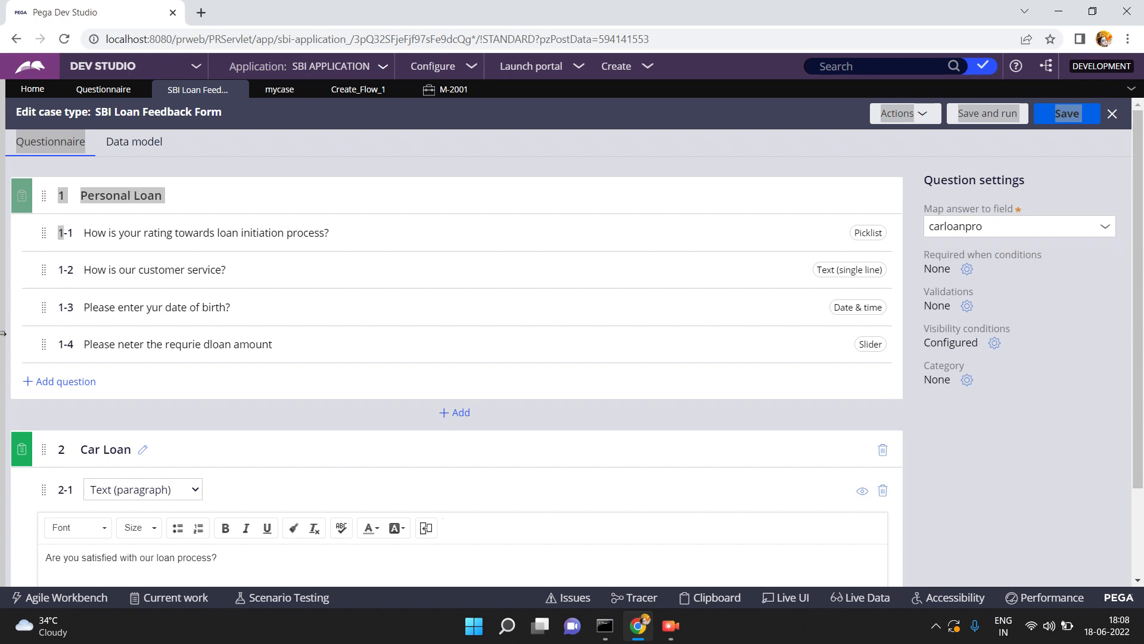
mouse_move(3, 332)
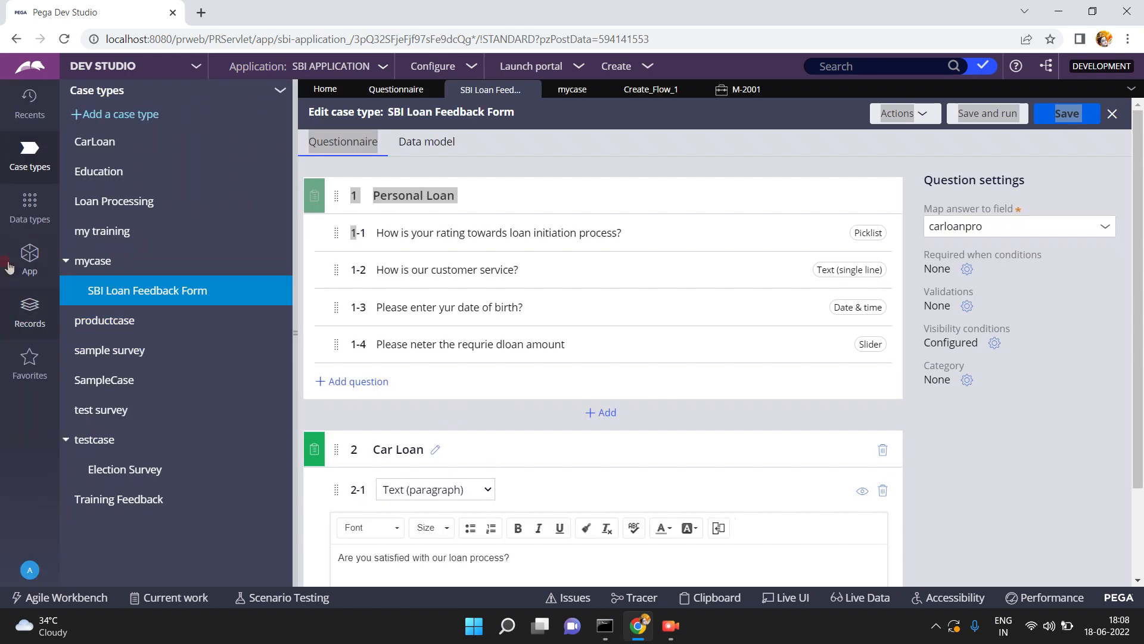
left_click(32, 243)
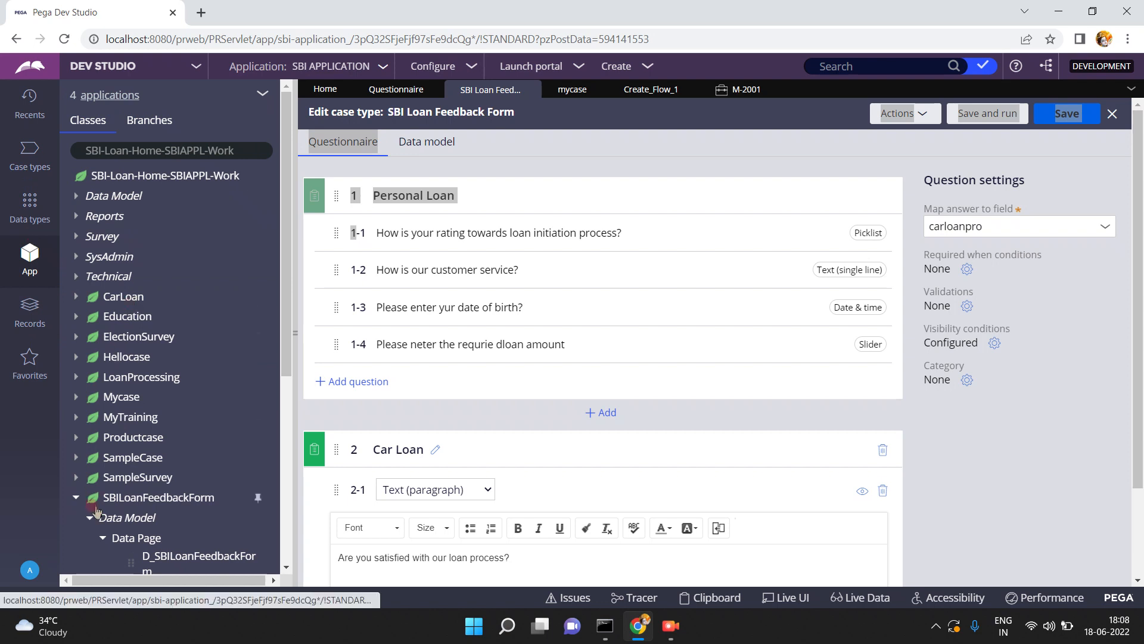
left_click(285, 509)
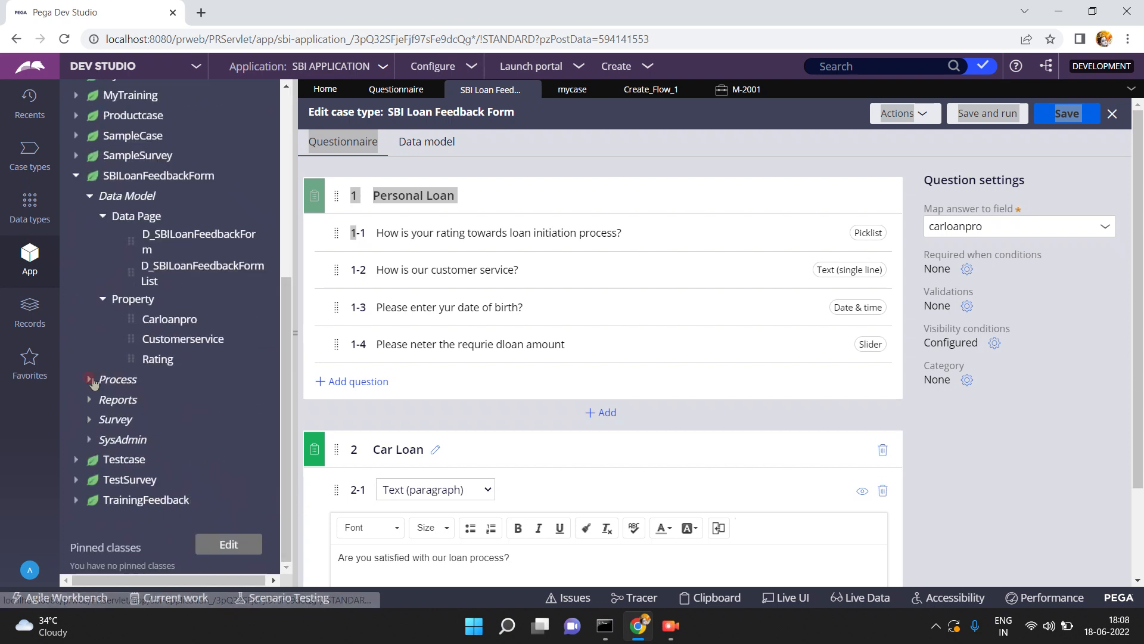
left_click(94, 380)
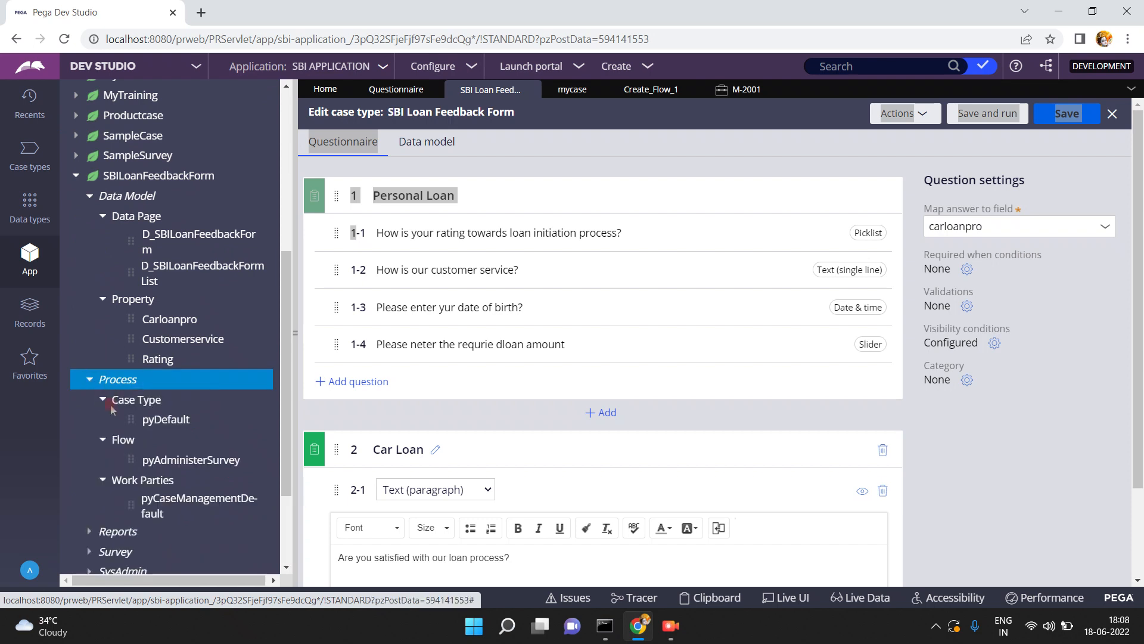
left_click(102, 439)
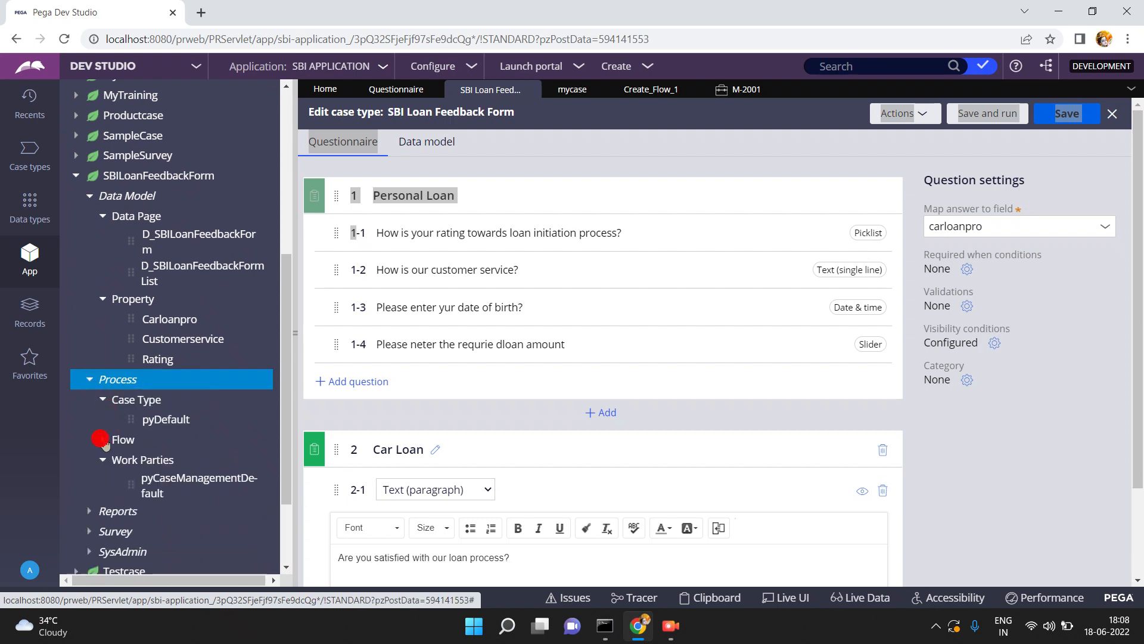
left_click(104, 400)
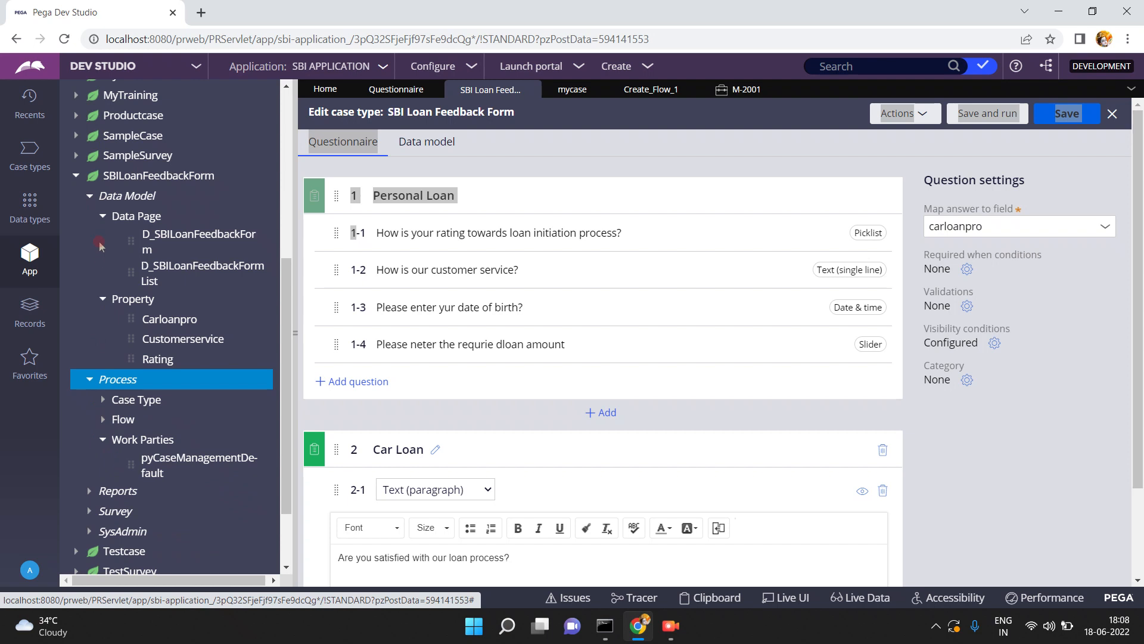
left_click(88, 197)
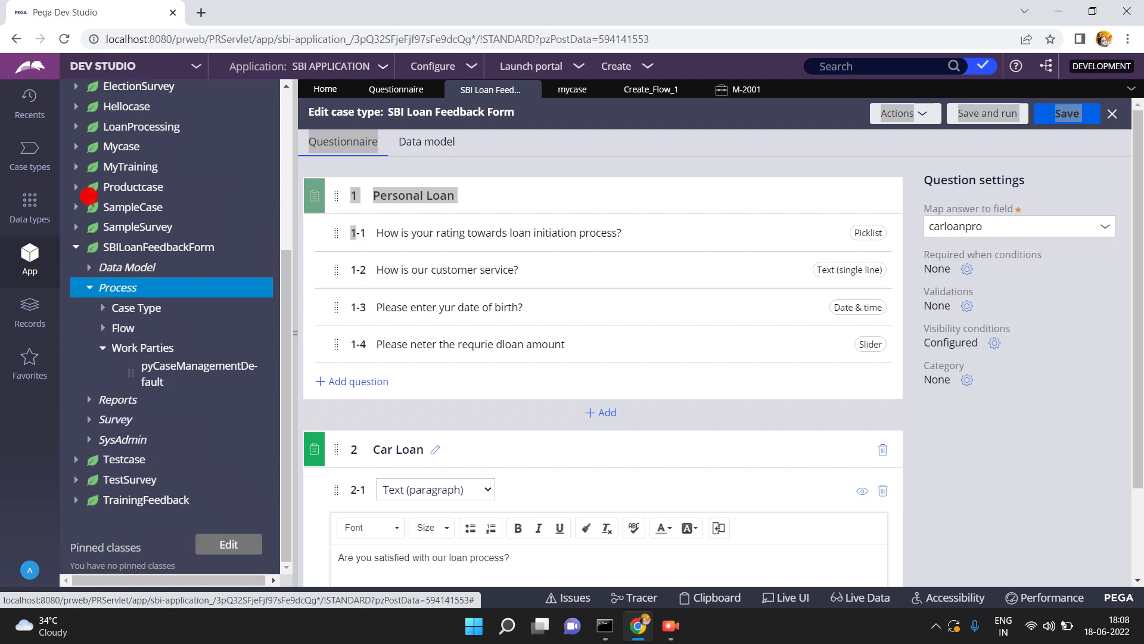
left_click(89, 420)
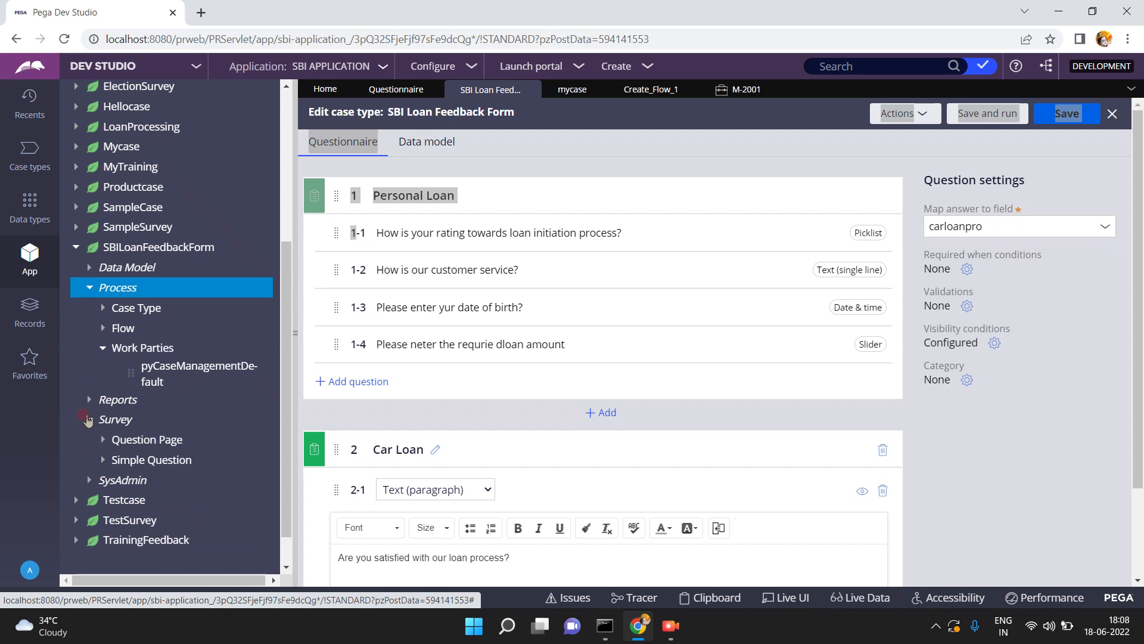
Compare the Survey rule types in the records explorer with the Question Page and Simple Question rules of the SBILoanFeedbackForm class.
left_click(30, 305)
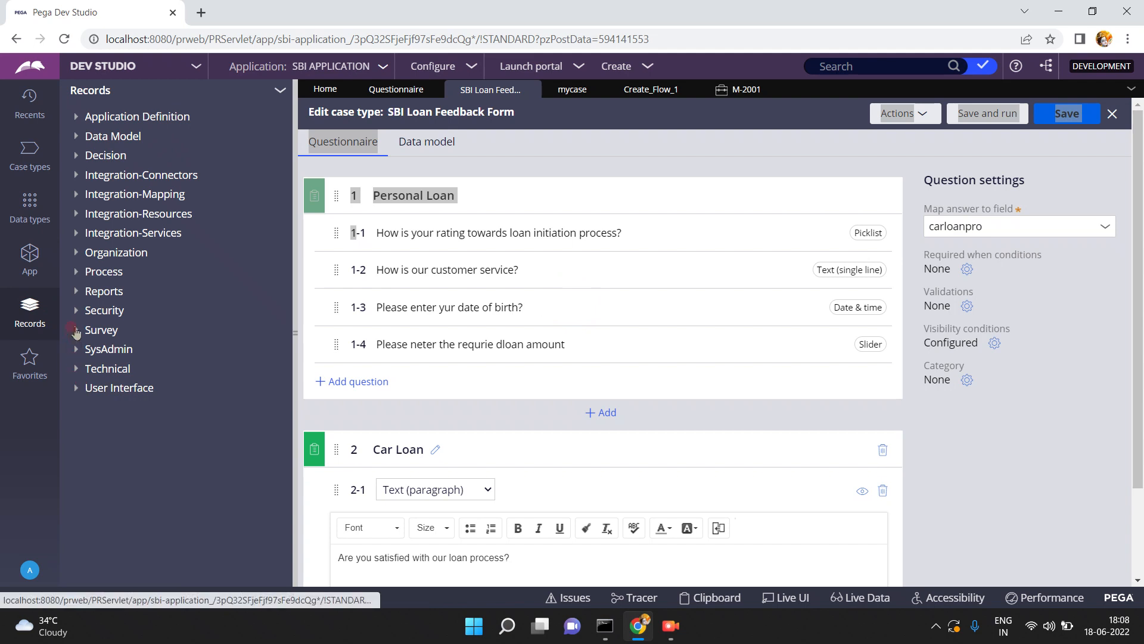
left_click(75, 330)
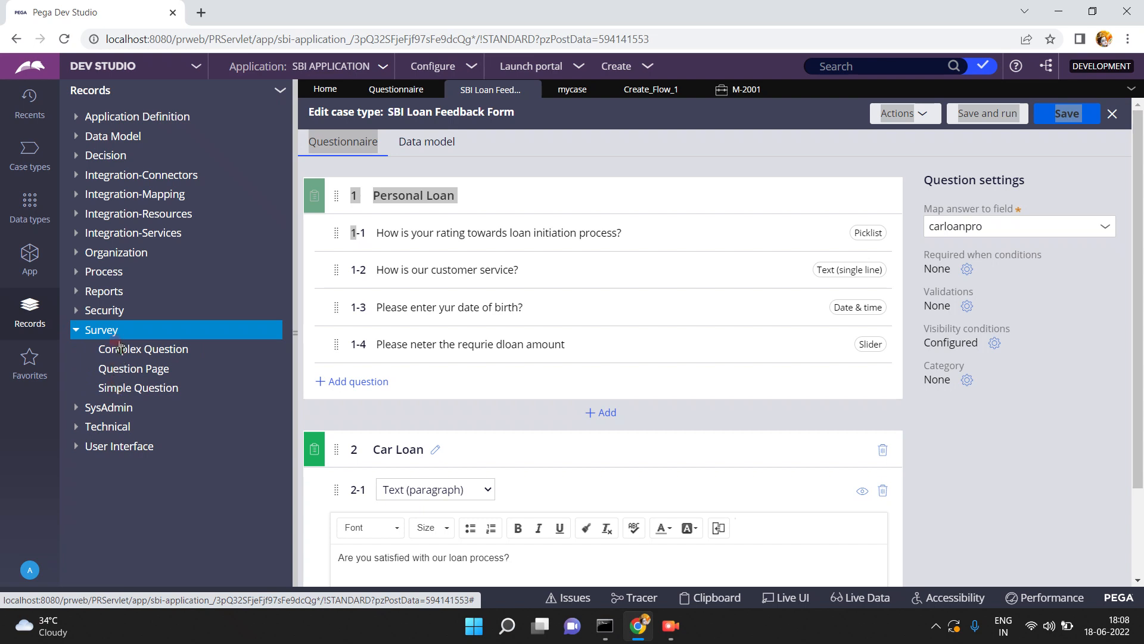
left_click(27, 255)
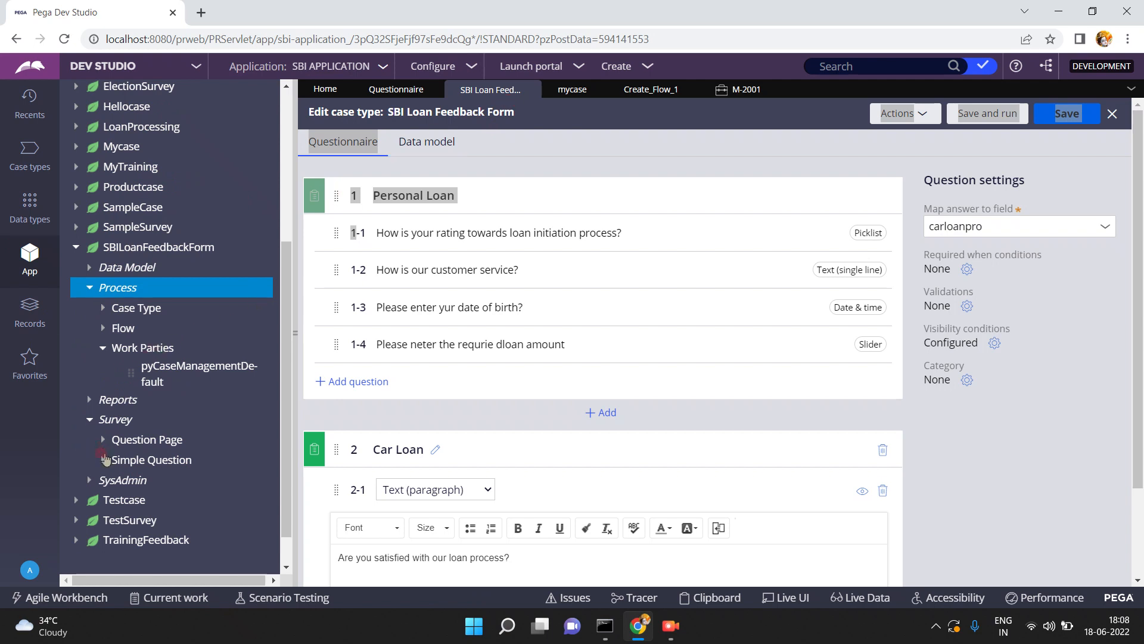
left_click(104, 442)
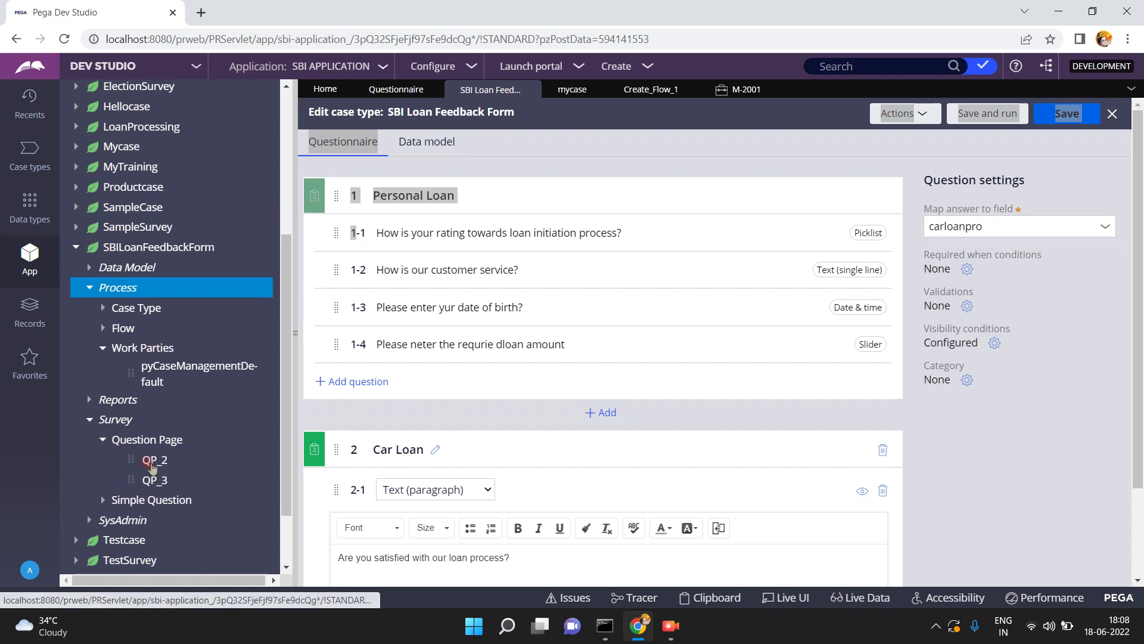
left_click(103, 441)
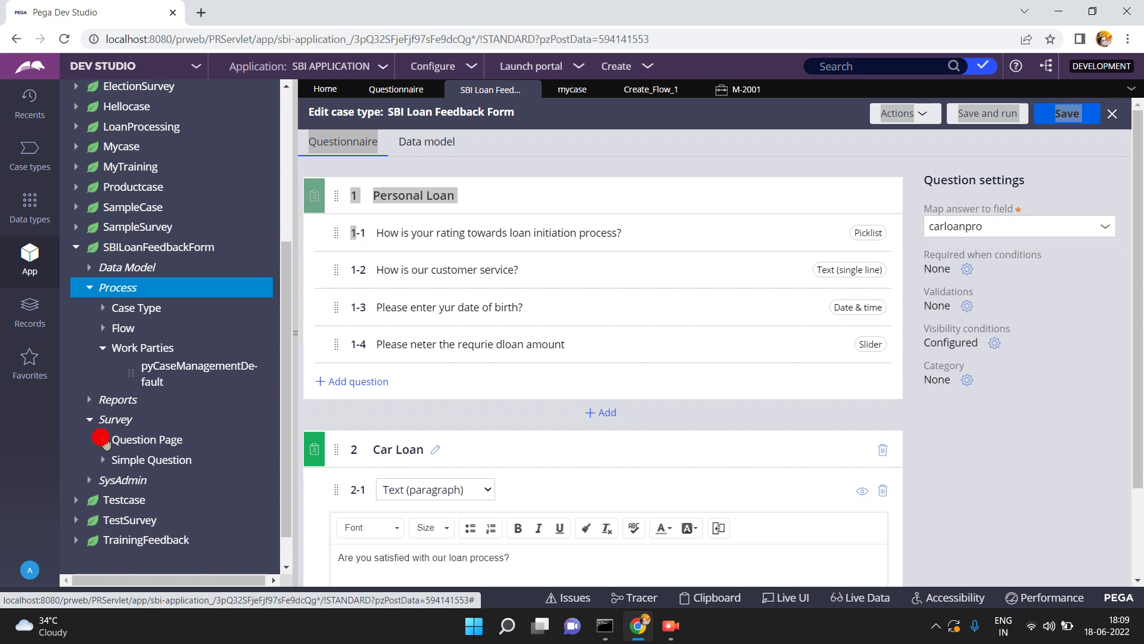
left_click(104, 461)
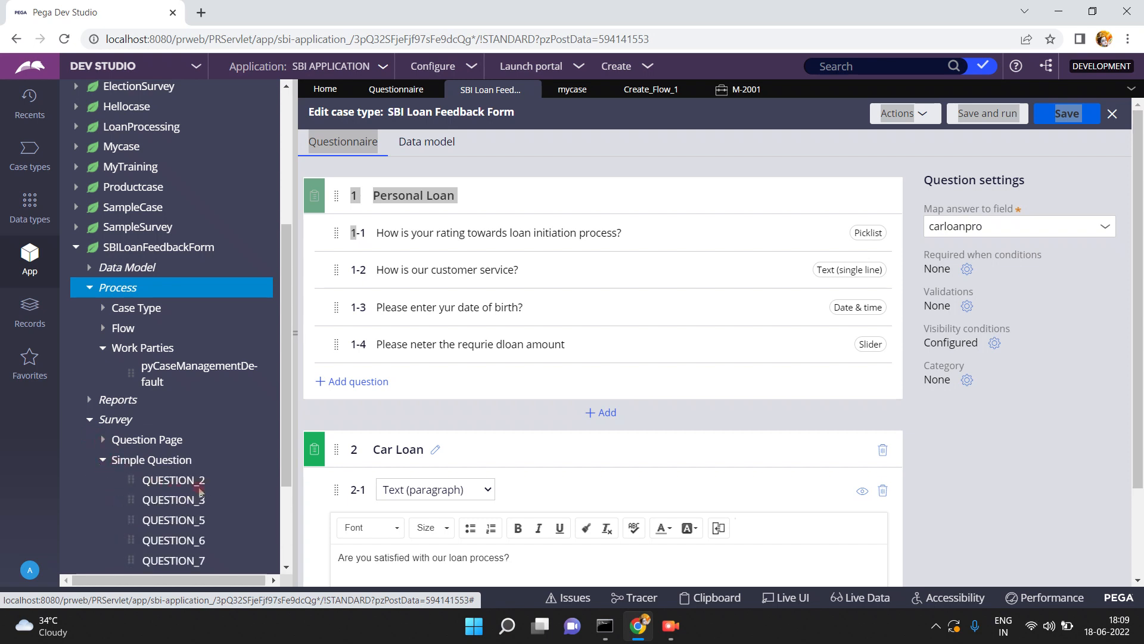
scroll(283, 524, "down", 3)
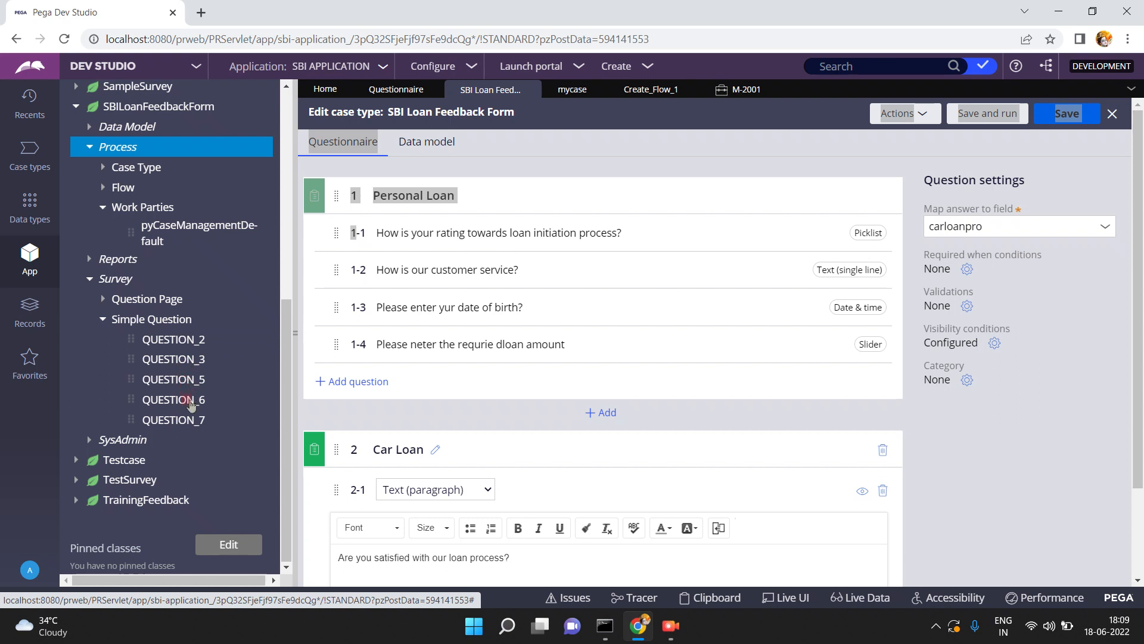
View the list of Complex Question instances in the records explorer, and close it.
left_click(30, 311)
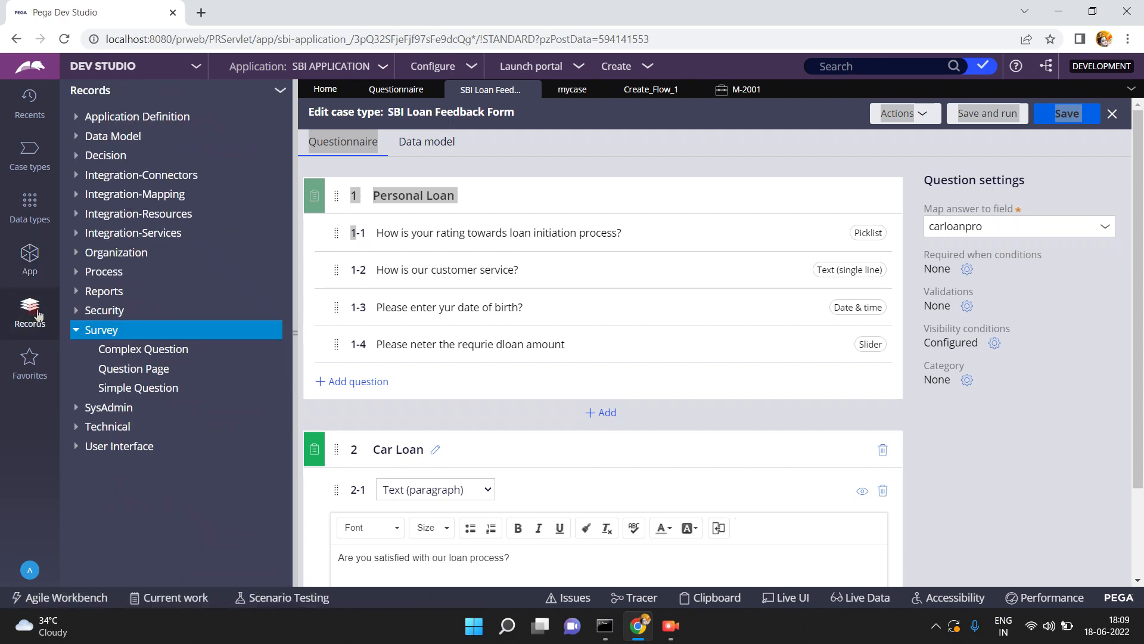
left_click(122, 345)
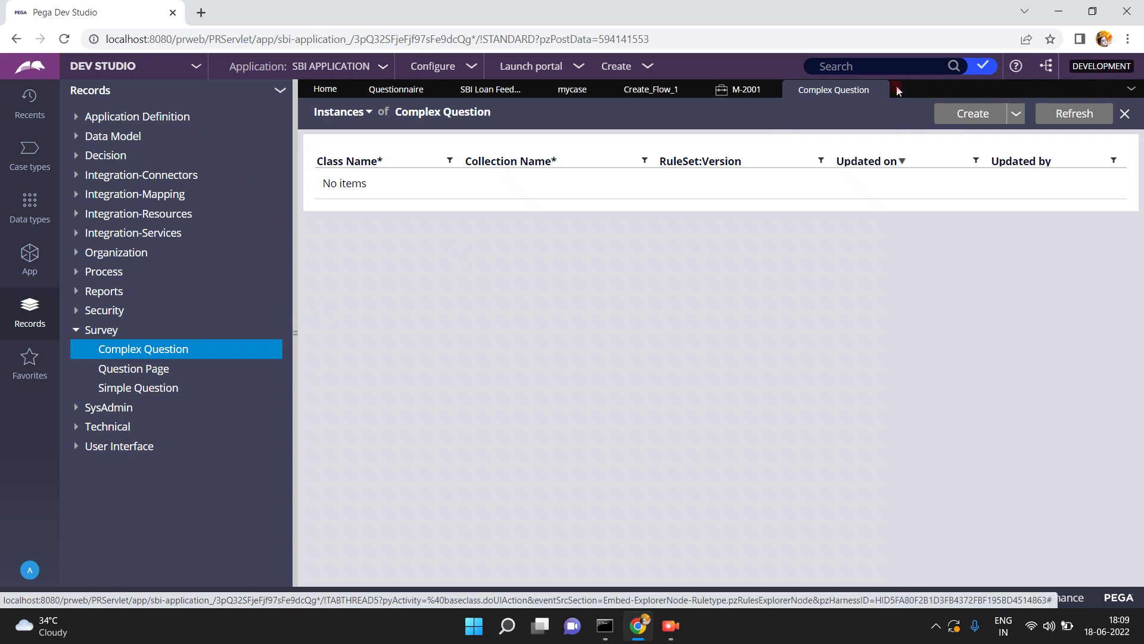
left_click(878, 89)
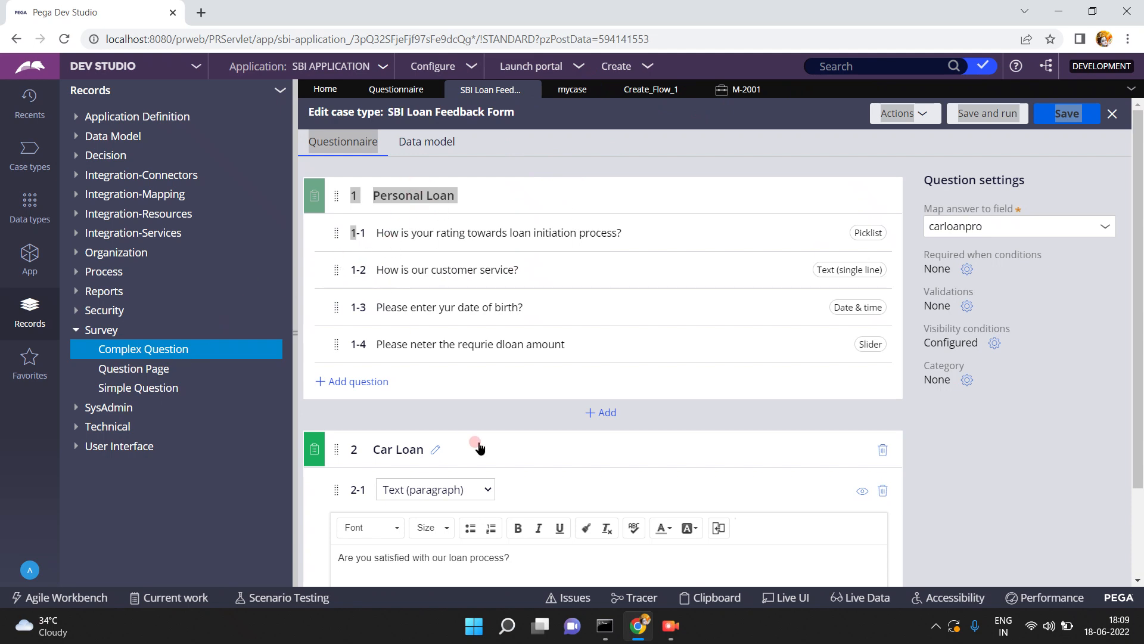
Change the type of Car Loan question 2-1 to Custom section.
left_click(1140, 540)
left_click(410, 376)
left_click(410, 372)
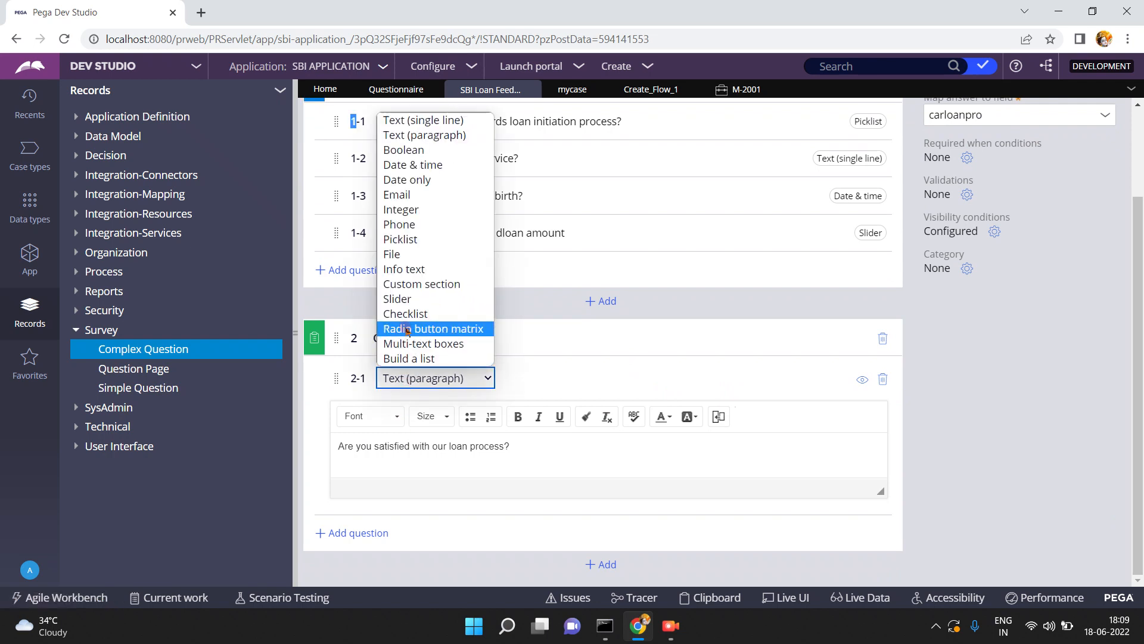
left_click(405, 285)
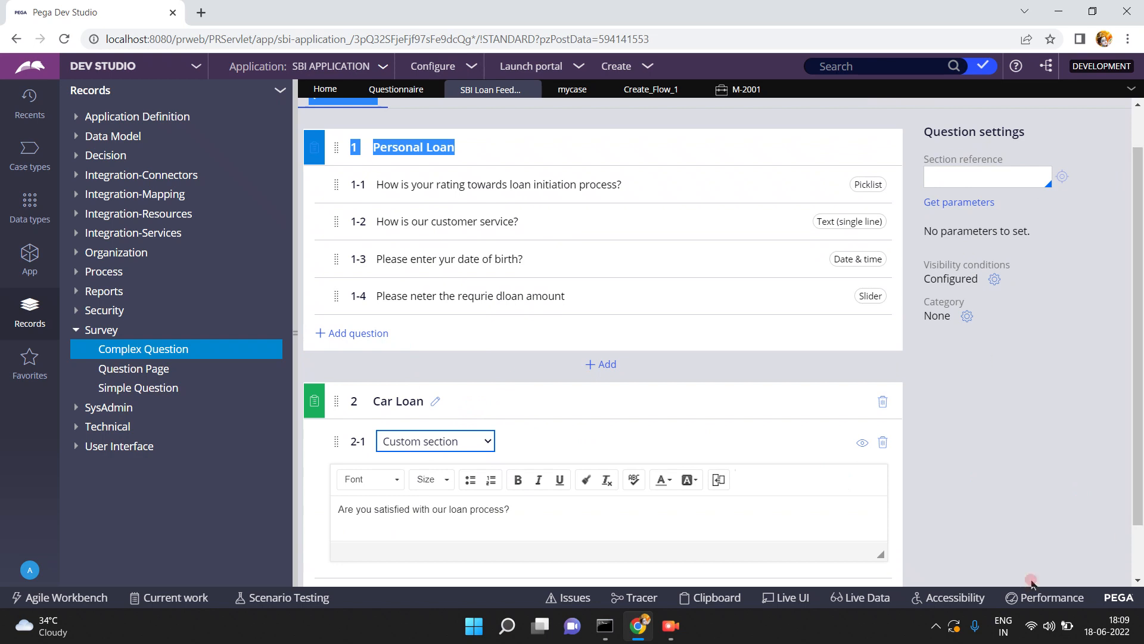
Set the section reference of question 2-1 to NewCore and save the questionnaire.
left_click(961, 180)
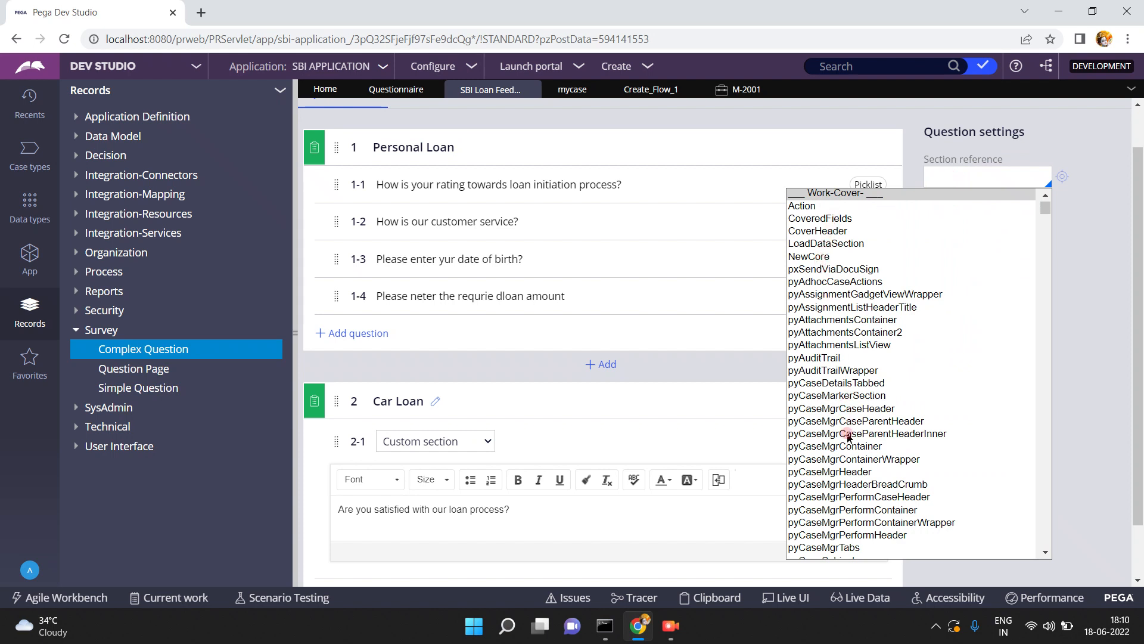
left_click(821, 257)
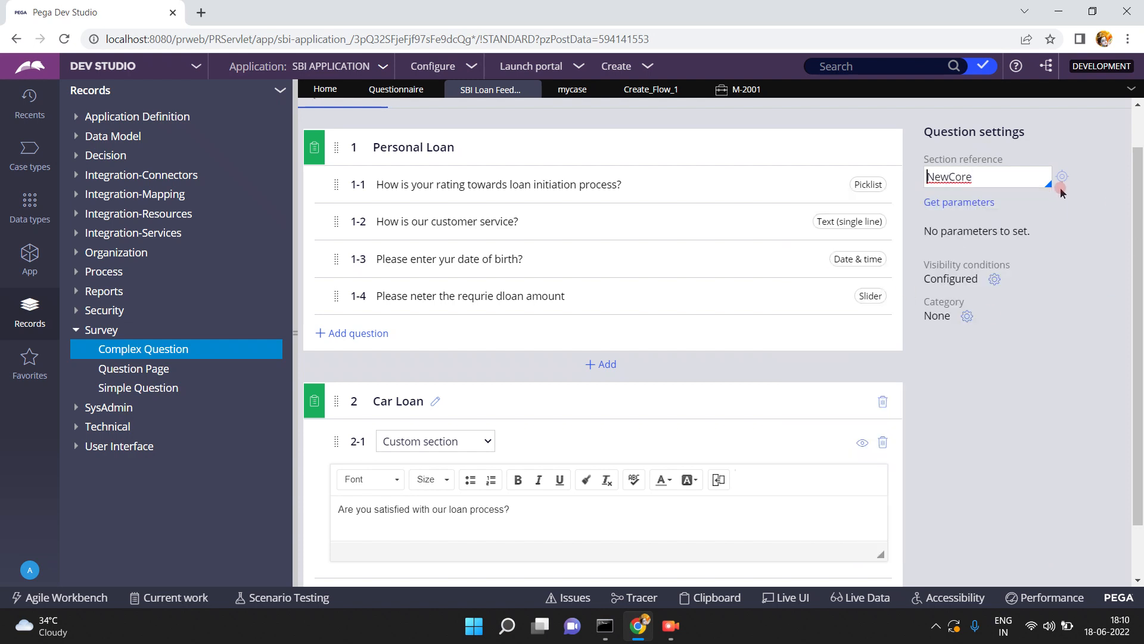
scroll(1139, 123, "up", 1)
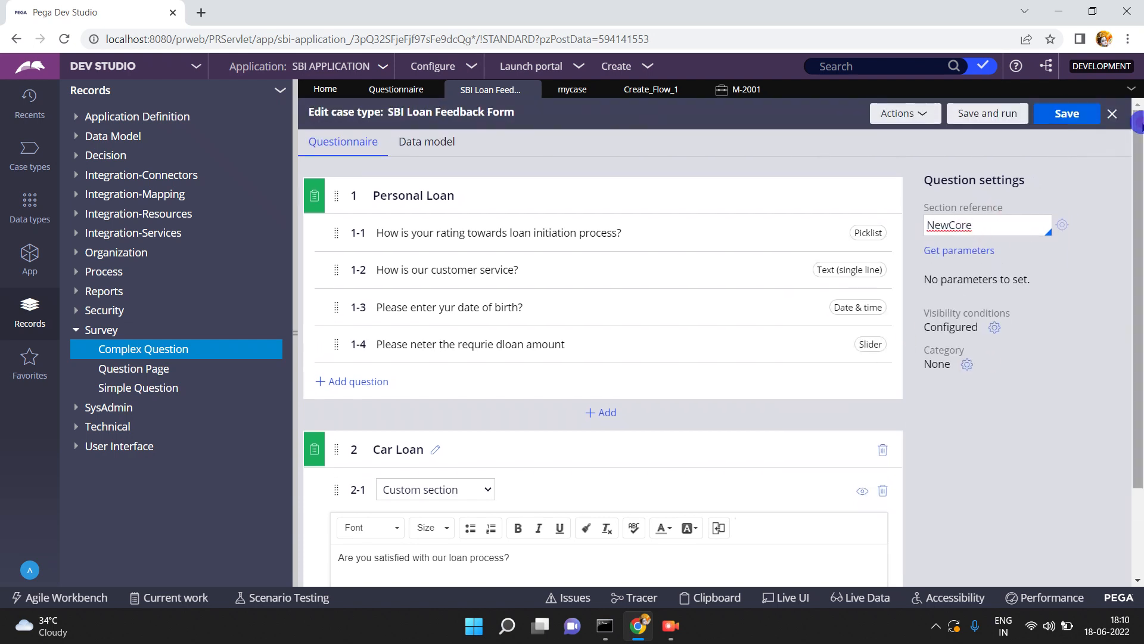
left_click(1066, 117)
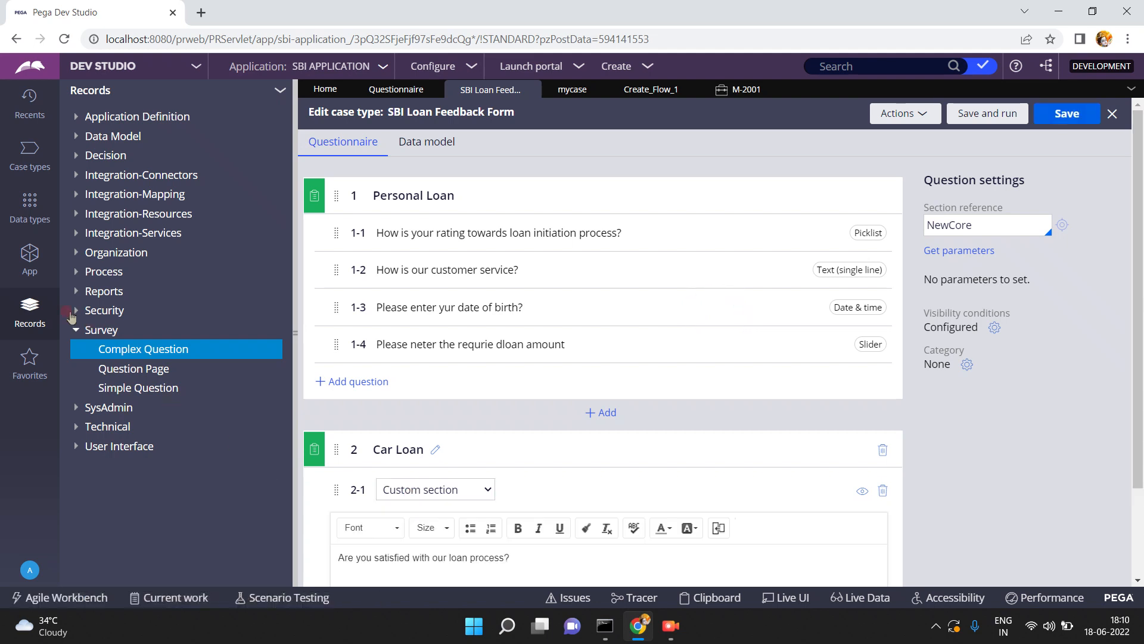
Save and run the SBI Loan Feedback Form to start a new test case.
left_click(30, 256)
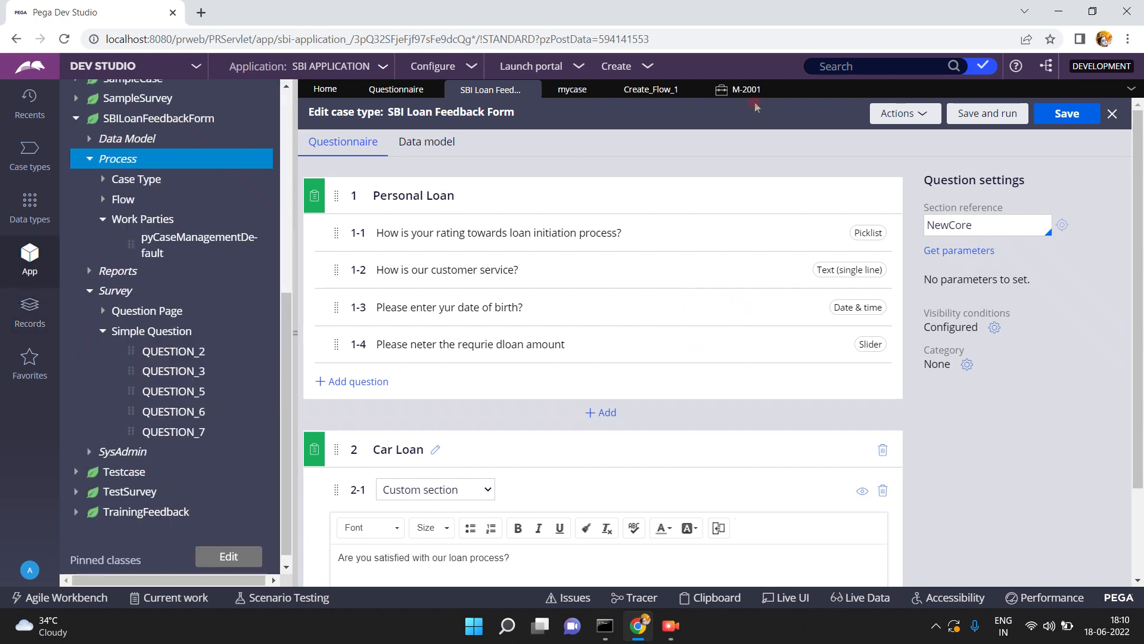
left_click(985, 113)
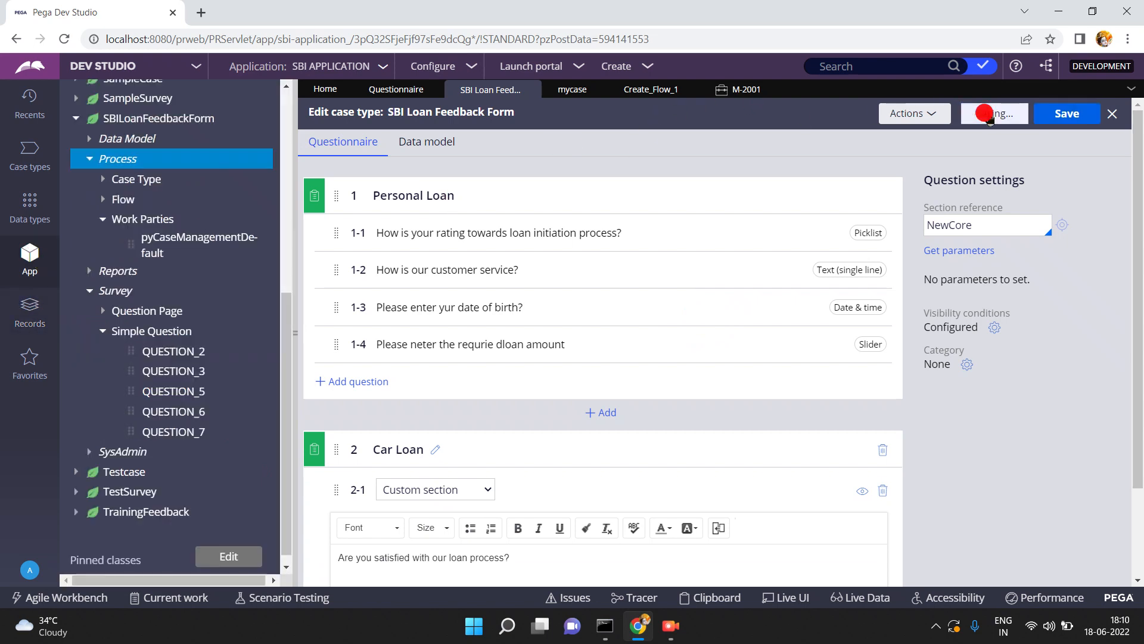
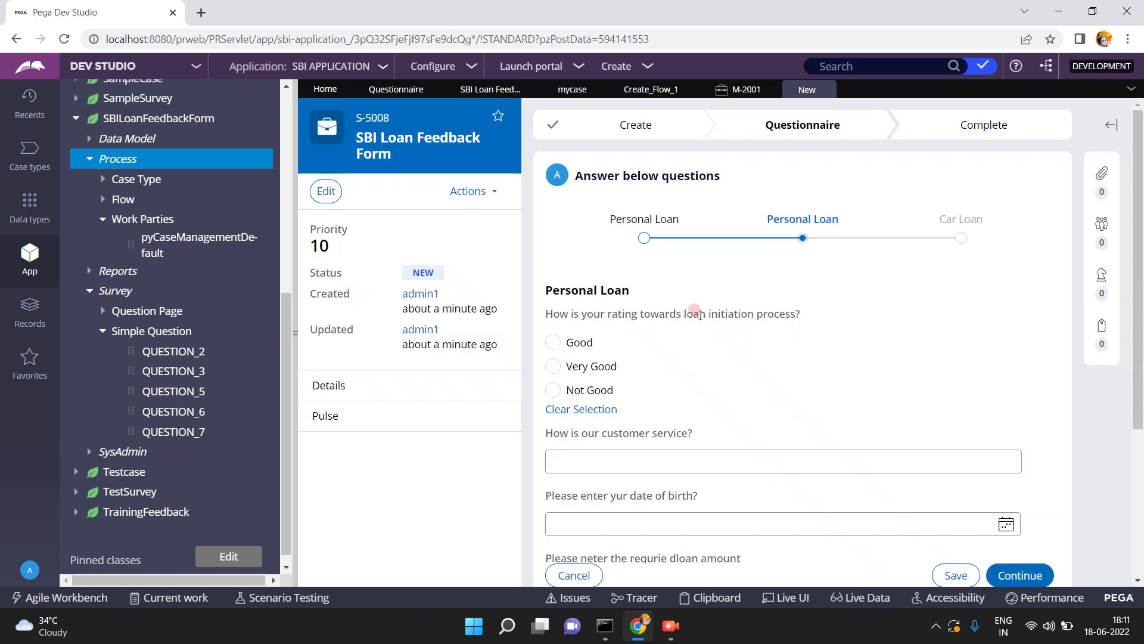
Set the loan amount slider to 400000 on the Personal Loan page and continue to the Car Loan page.
left_click(1138, 461)
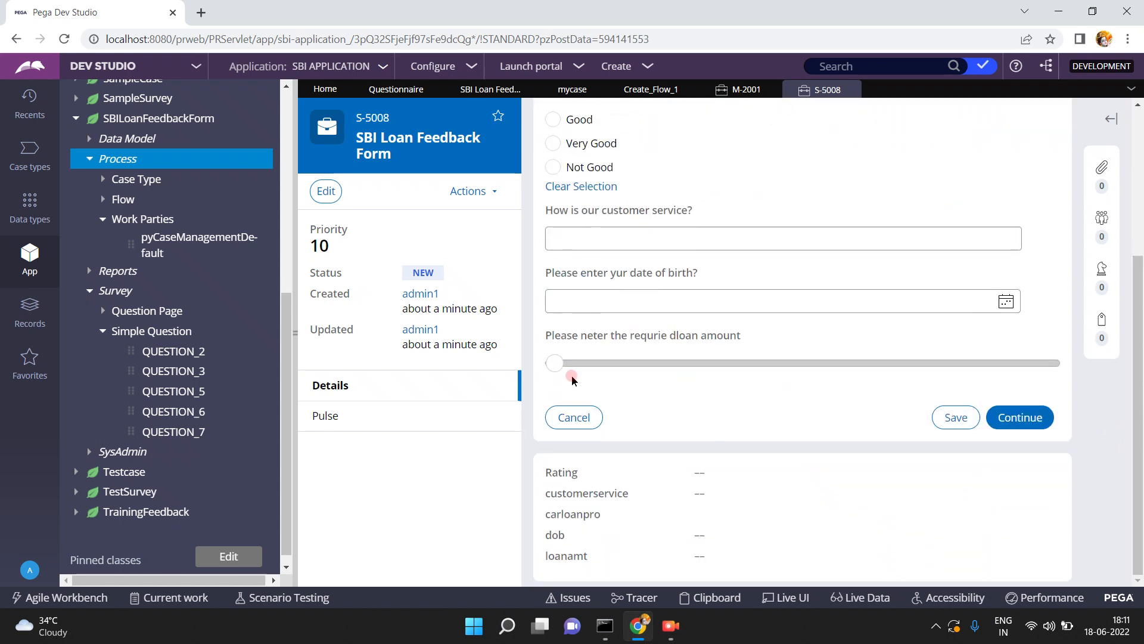
left_click(701, 361)
scroll(731, 359, "up", 1)
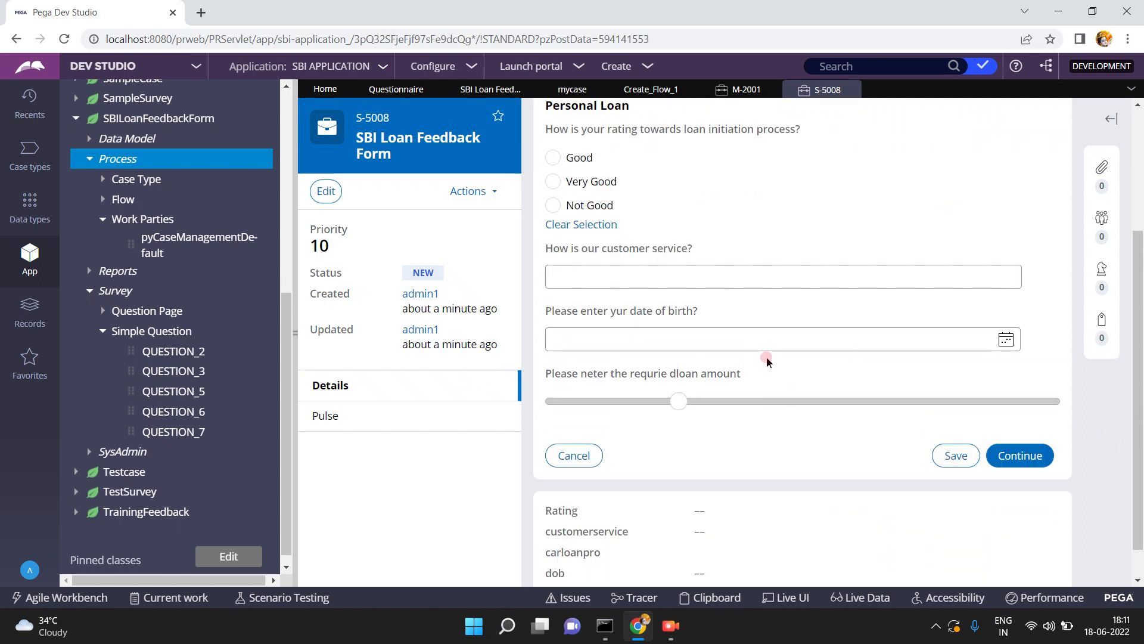
left_click(776, 401)
left_click(910, 401)
left_click(1010, 399)
left_click(1030, 455)
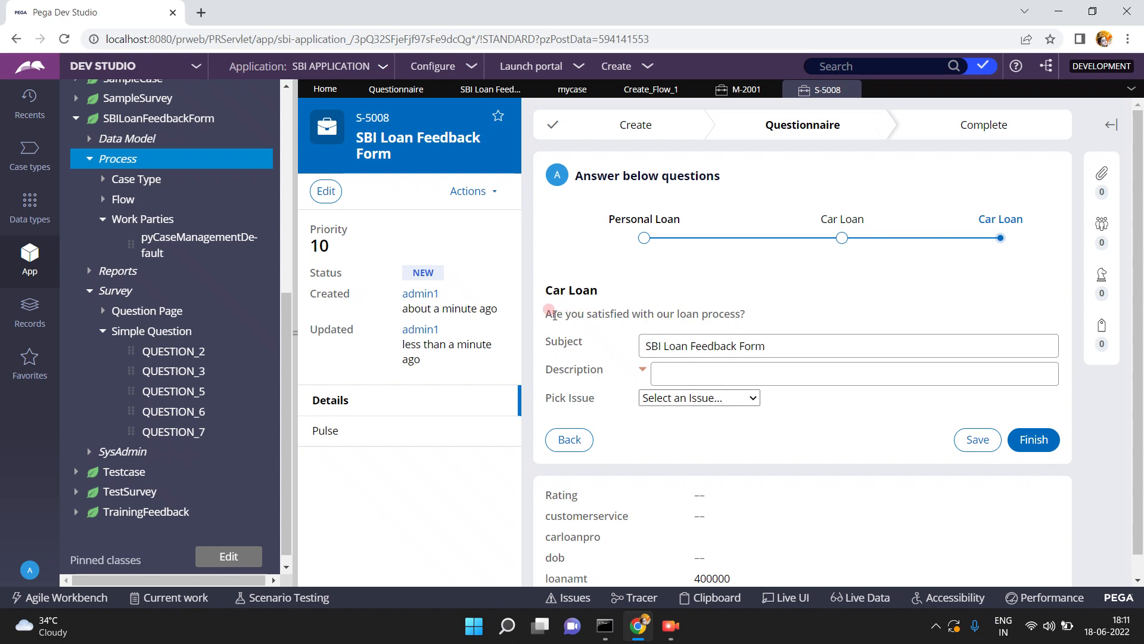
Compare the custom section on the Car Loan page with the question's settings, and open the referenced NewCore section rule.
left_click_drag(552, 310, 595, 332)
left_click(595, 333)
left_click(485, 90)
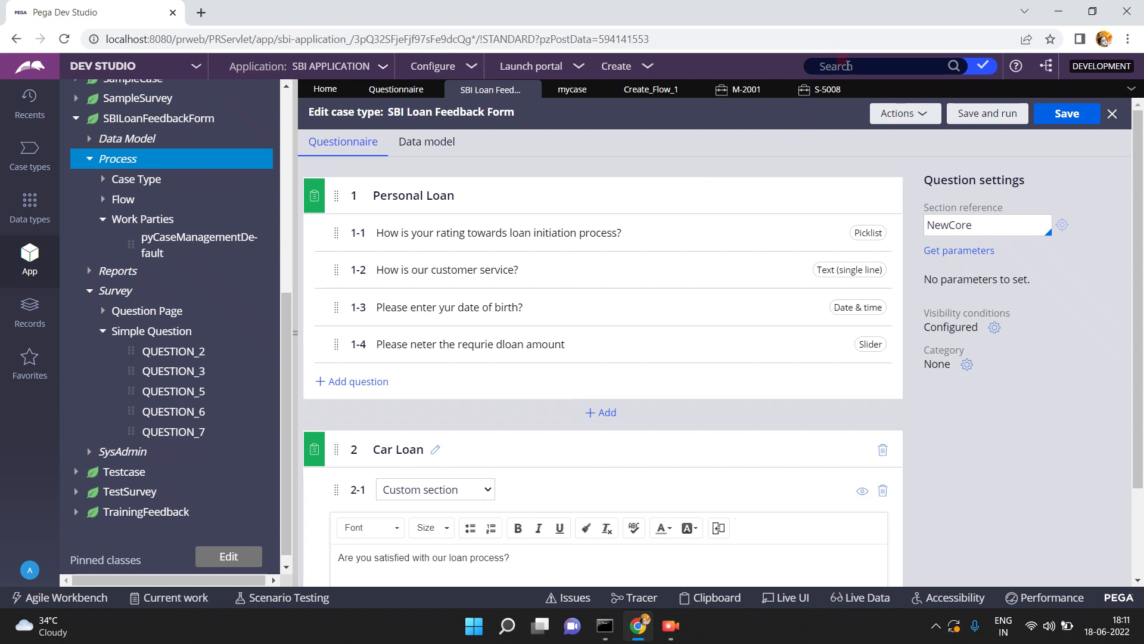
left_click(829, 90)
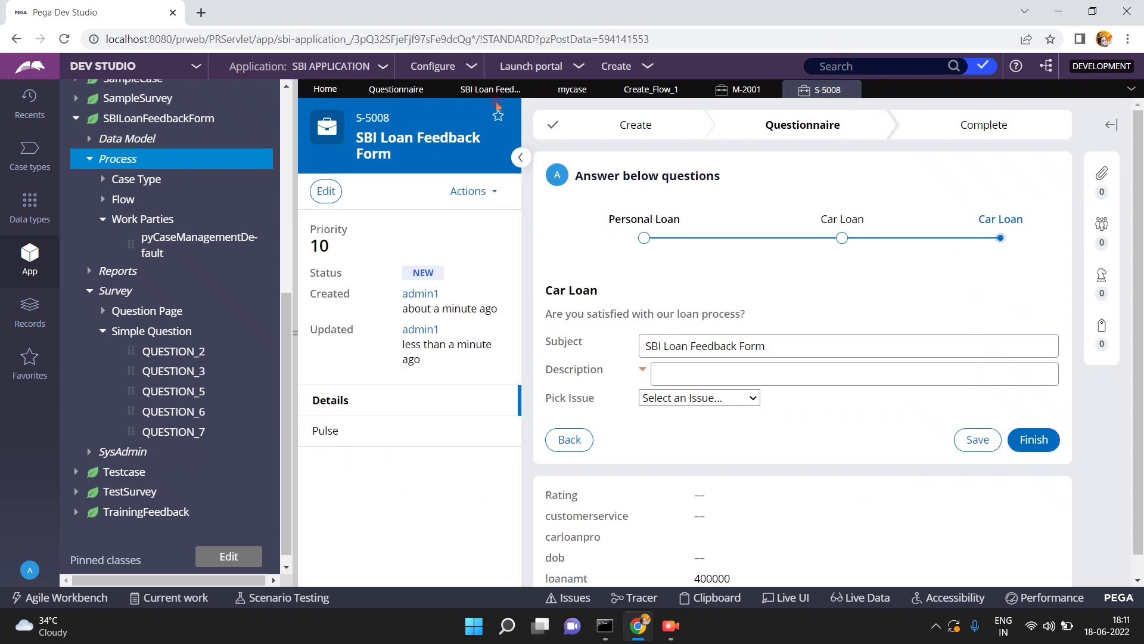
left_click(490, 90)
left_click(1063, 225)
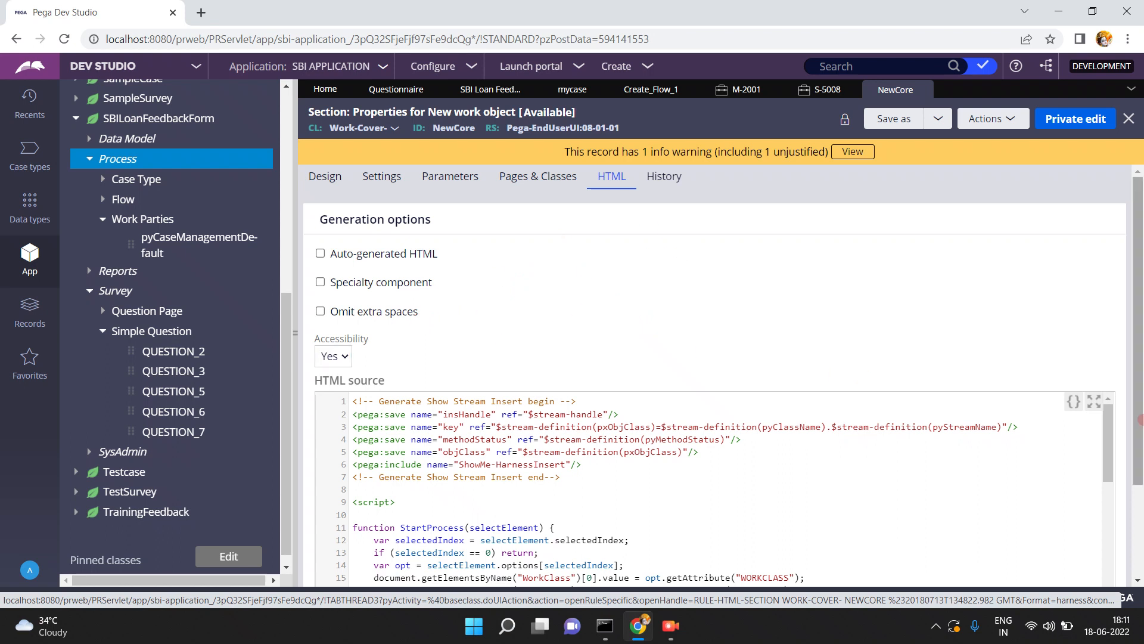
Read through the NewCore section's HTML source and compare it with the custom fields on case S-5008's Car Loan page.
left_click(1137, 517)
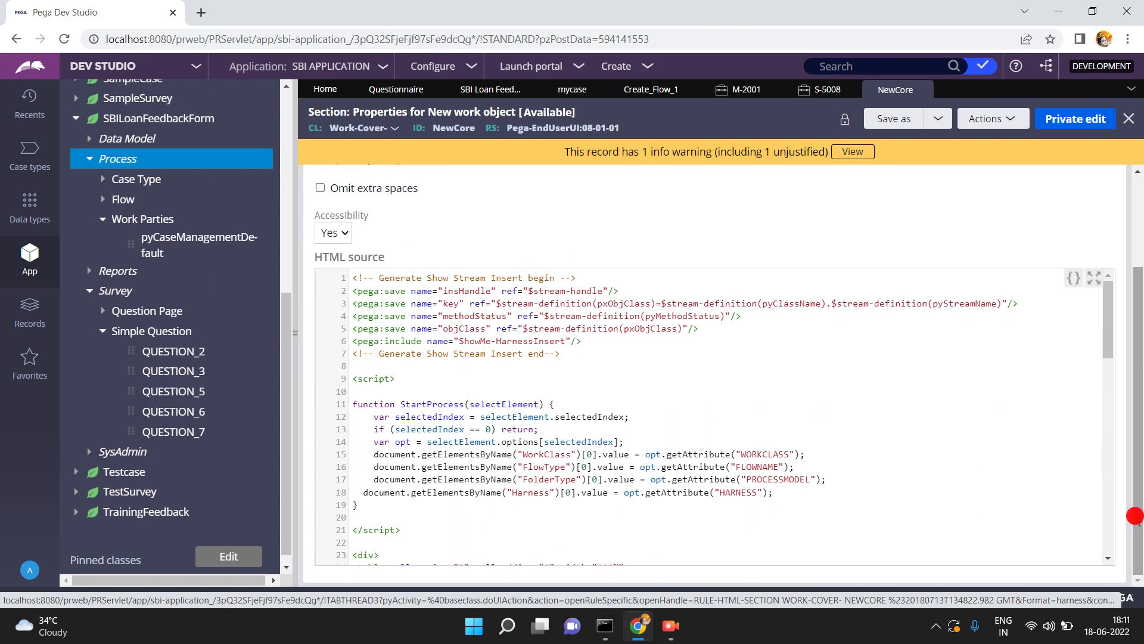
left_click(1108, 443)
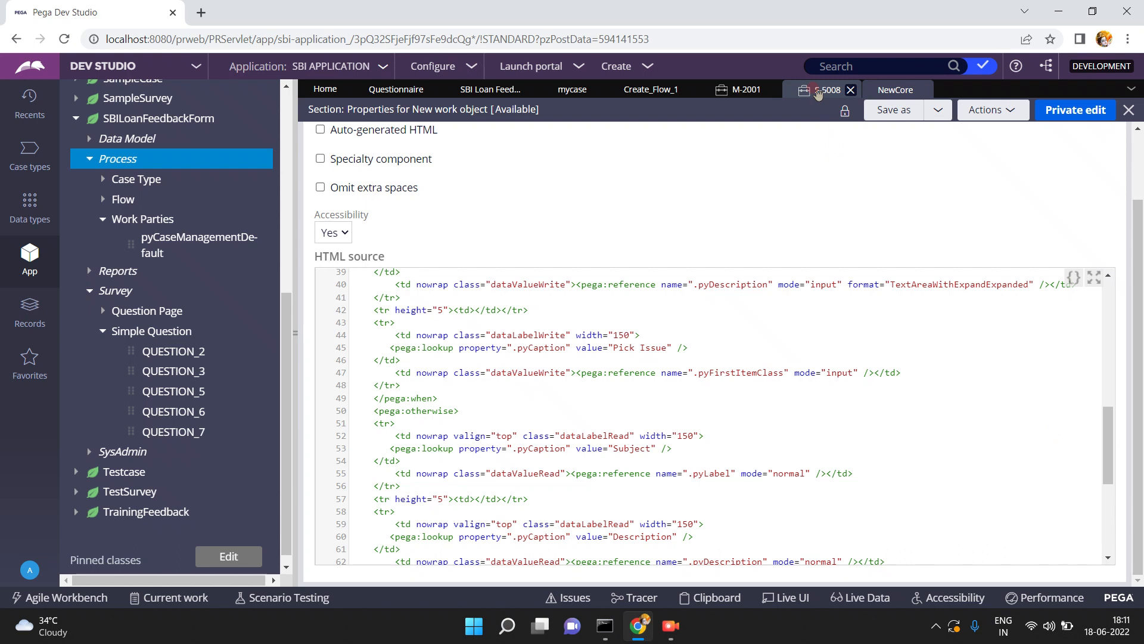
left_click(818, 94)
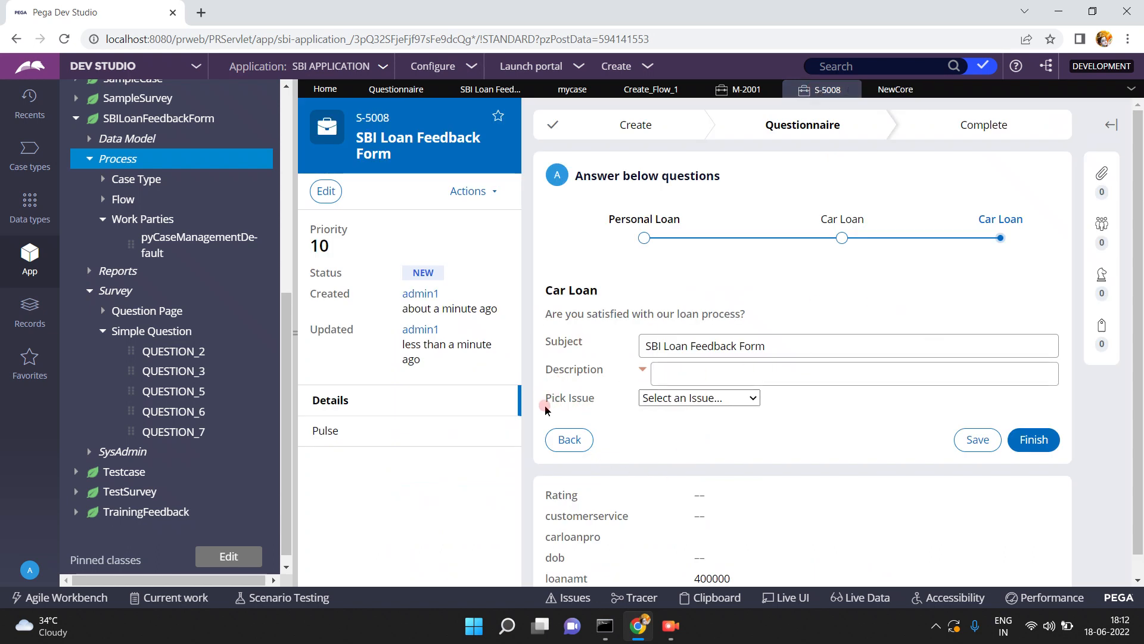
left_click(887, 93)
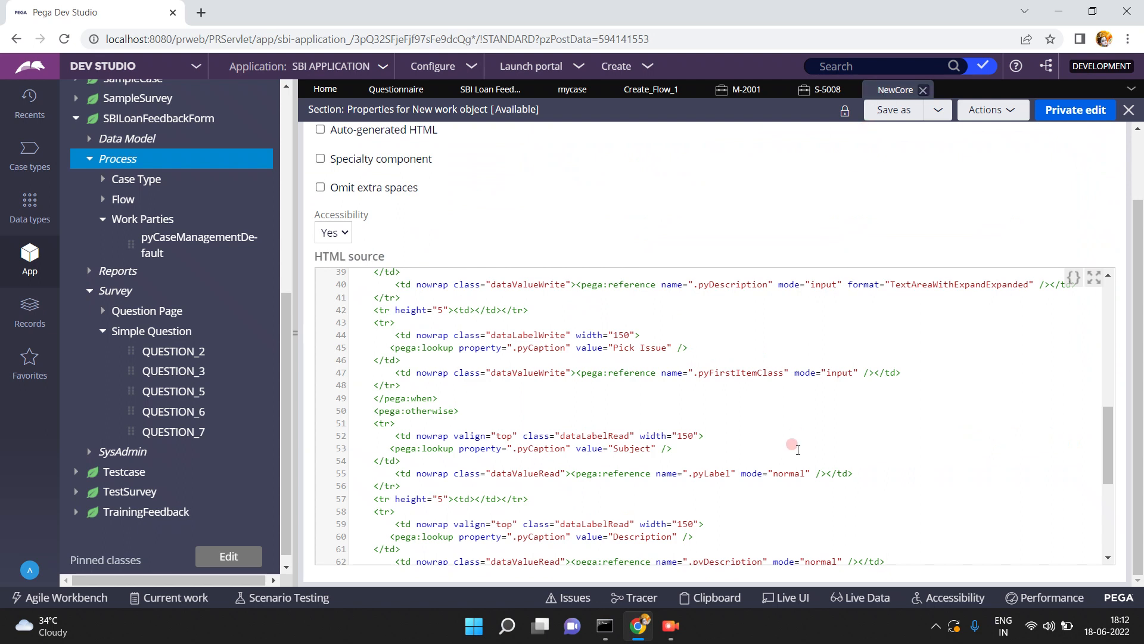
Search the NewCore HTML source for "Pick Issue" and close the section rule.
left_click(832, 431)
key("ctrl+f")
type("Pick ")
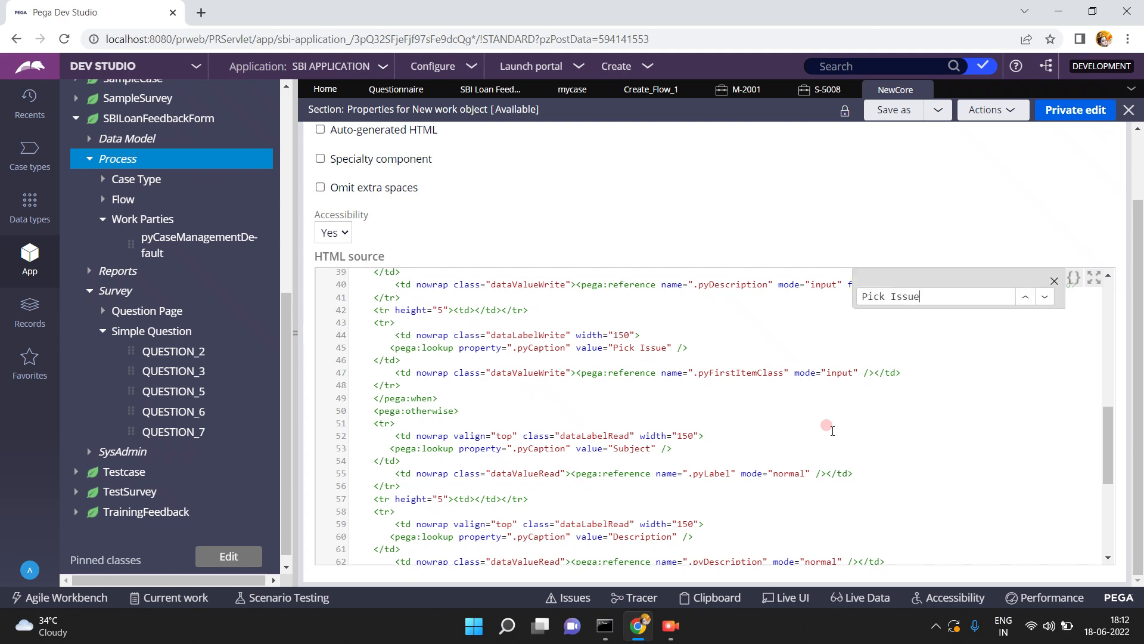
type("Issue")
key("Return")
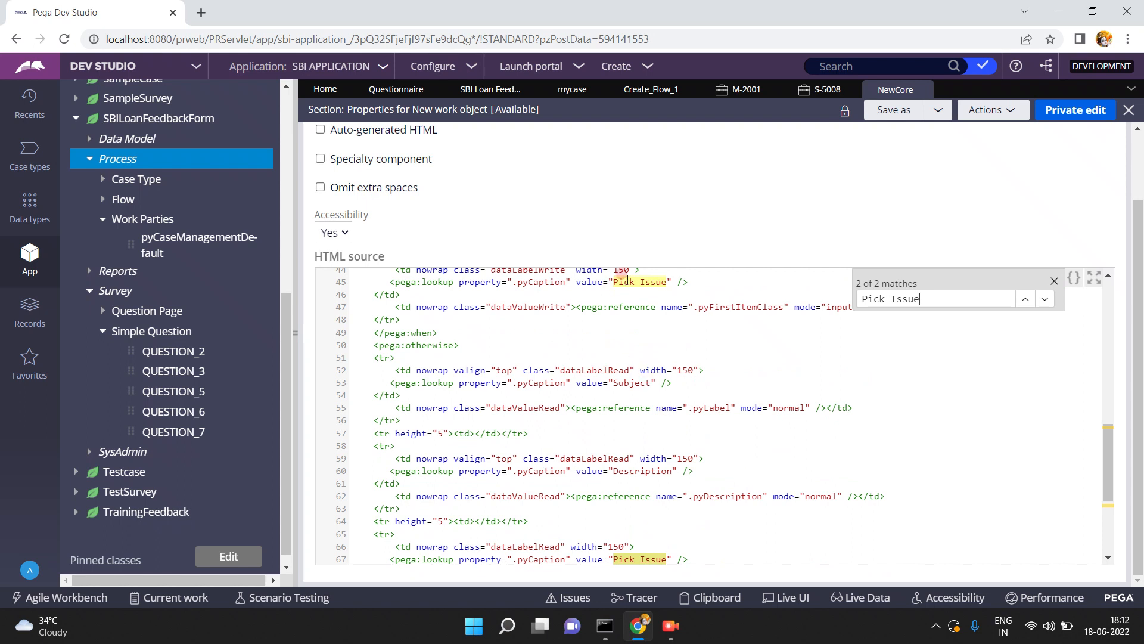
left_click(918, 92)
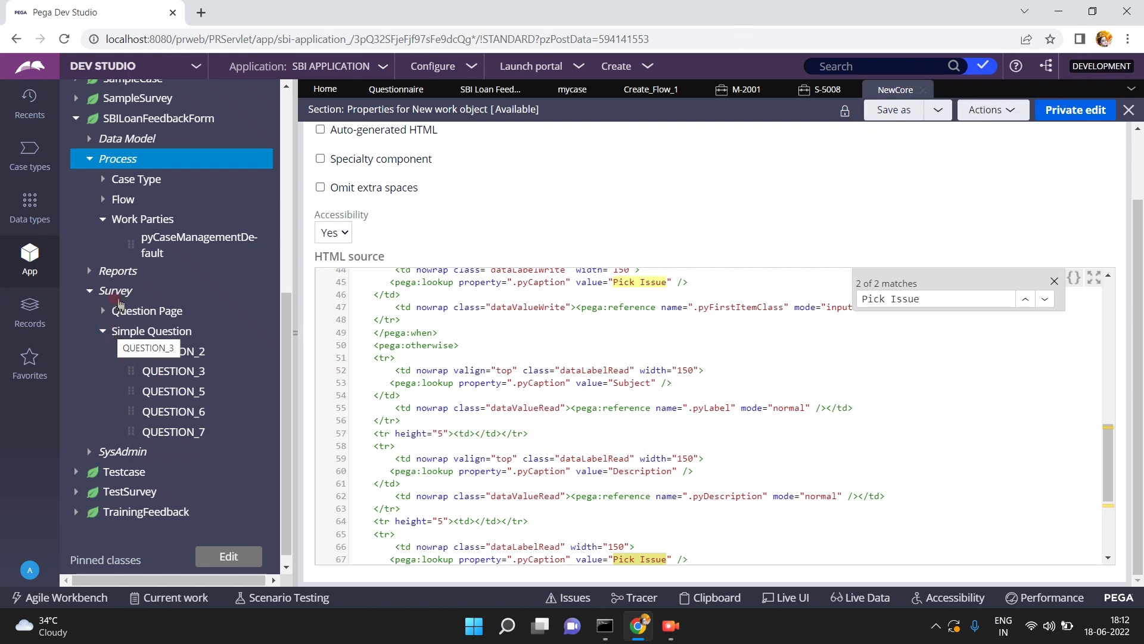
Refresh the application's class tree and expand the SBILoanFeedbackForm class.
left_click(283, 109)
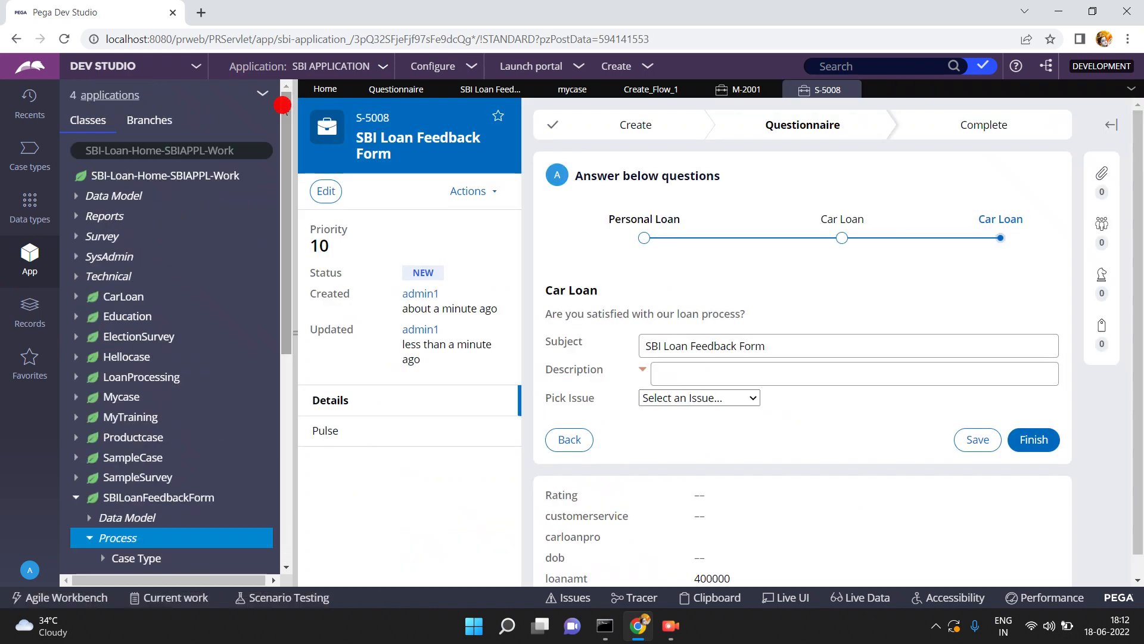
left_click(263, 103)
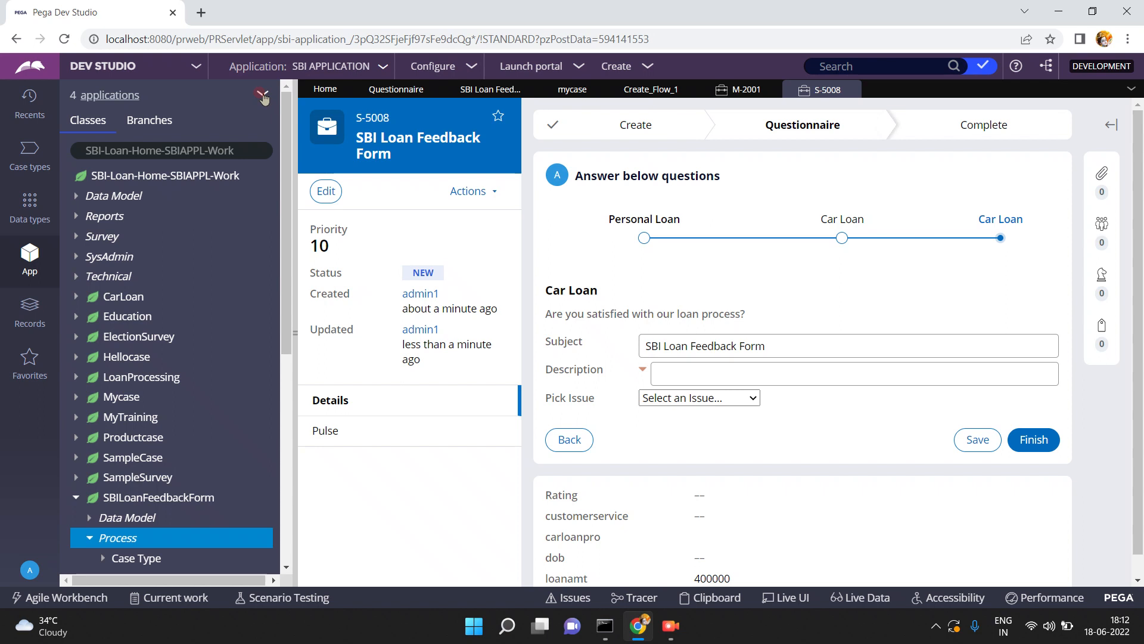
left_click(264, 97)
left_click(267, 118)
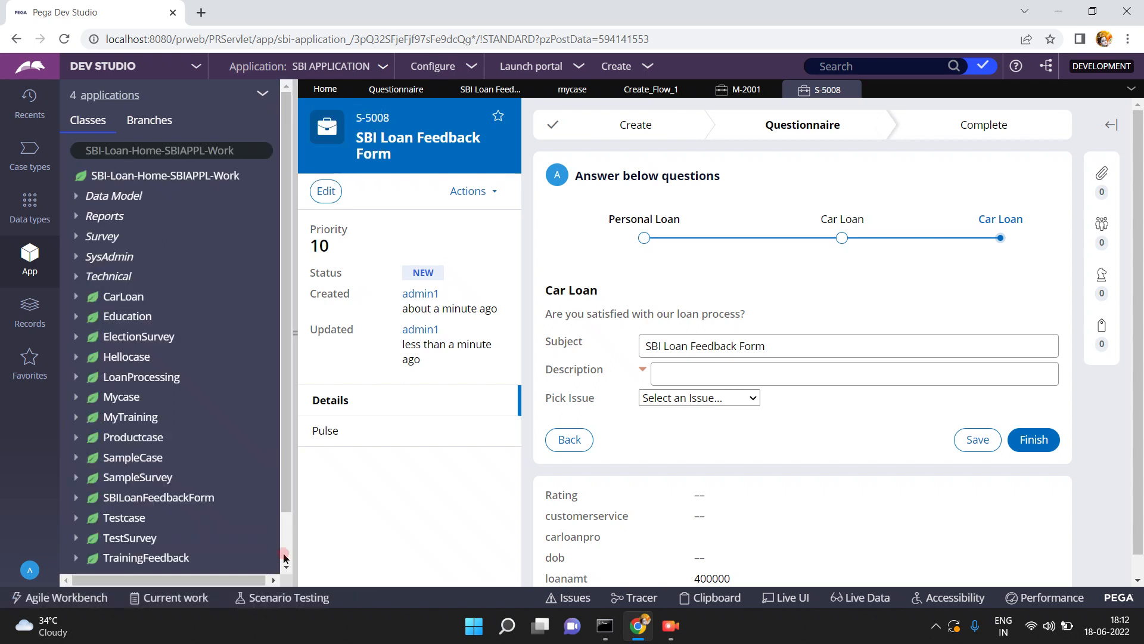
scroll(283, 559, "down", 1)
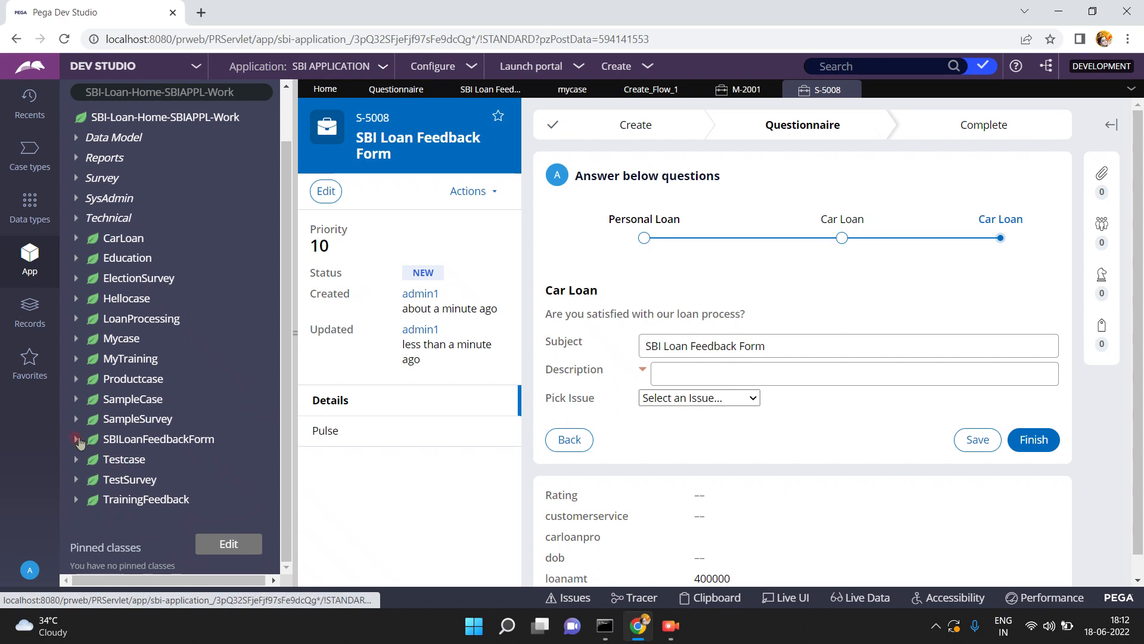
left_click(78, 439)
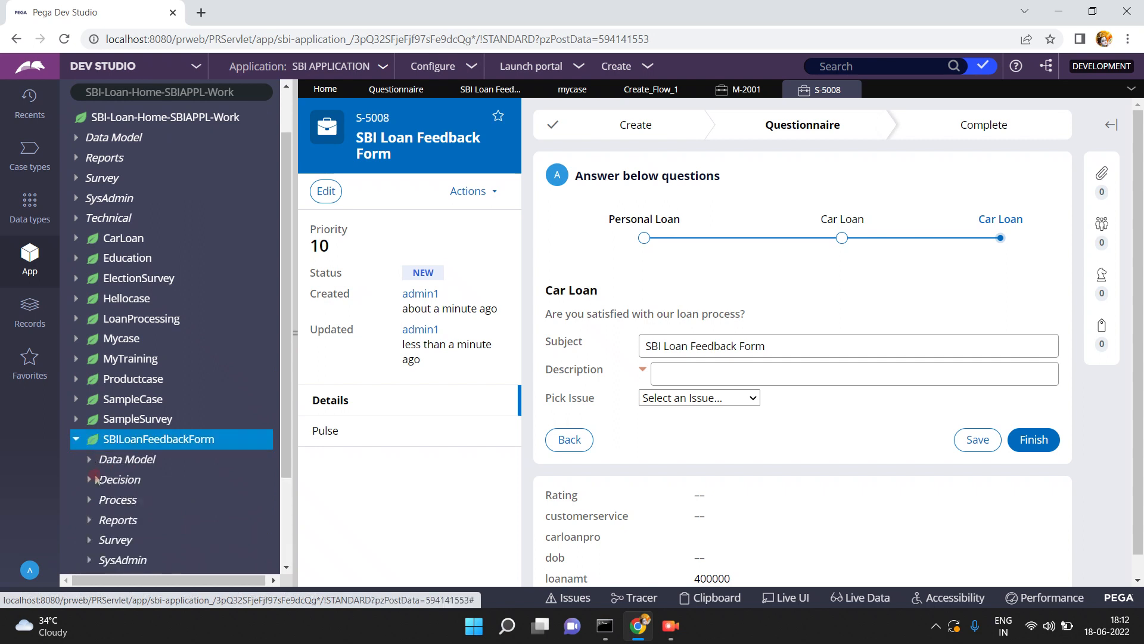
scroll(283, 495, "down", 2)
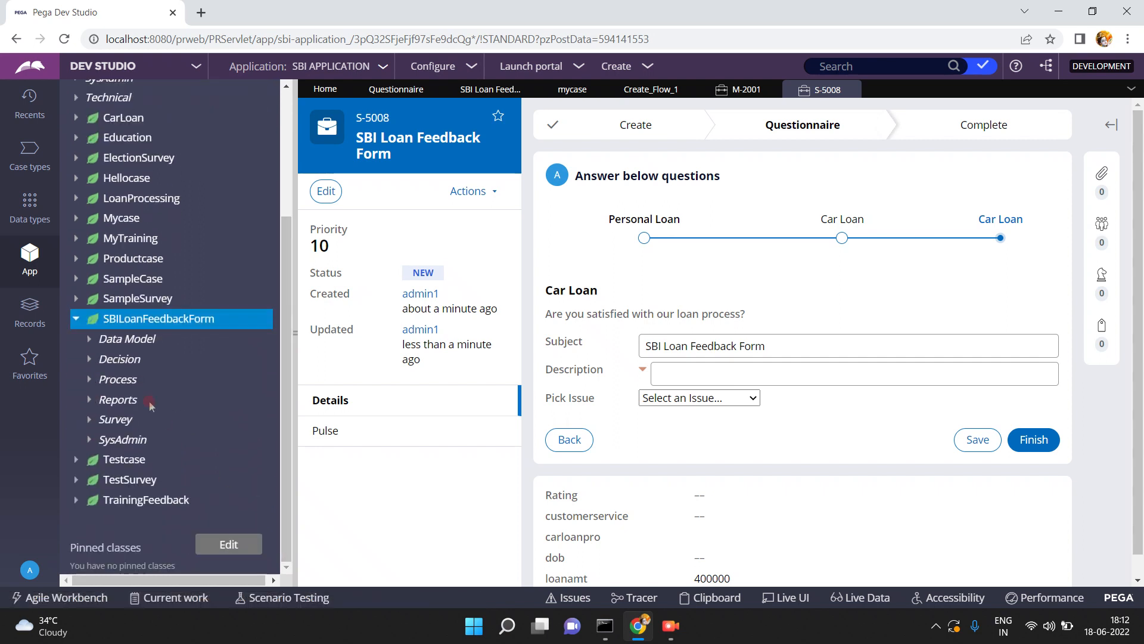
Examine the Question Page and Simple Question rules in the Survey category of SBILoanFeedbackForm.
left_click(89, 380)
left_click(89, 380)
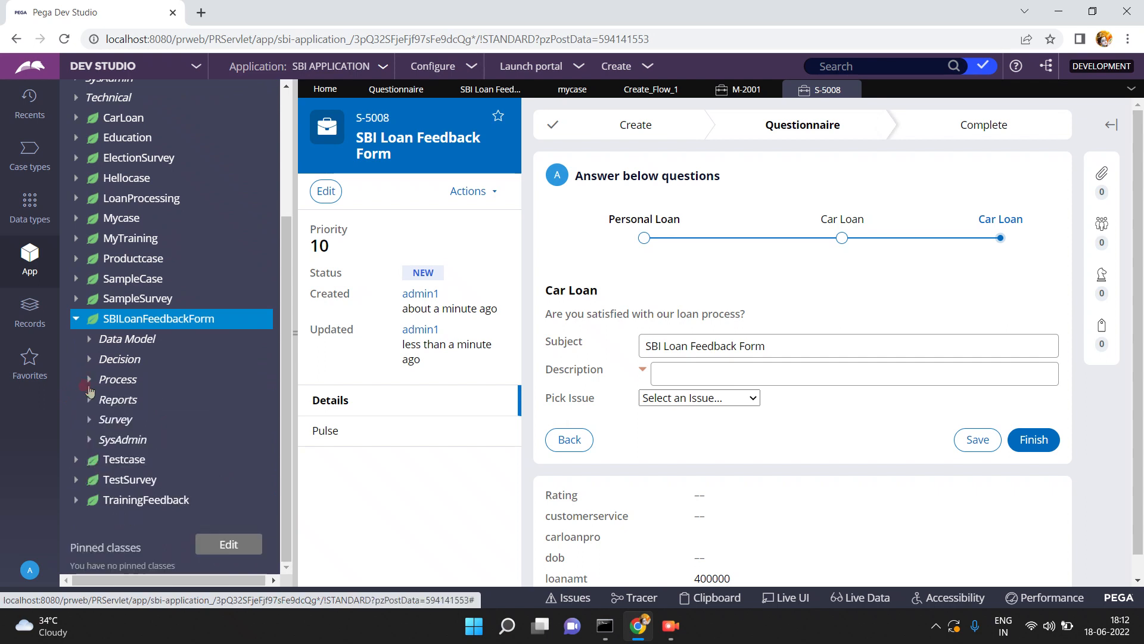
left_click(89, 419)
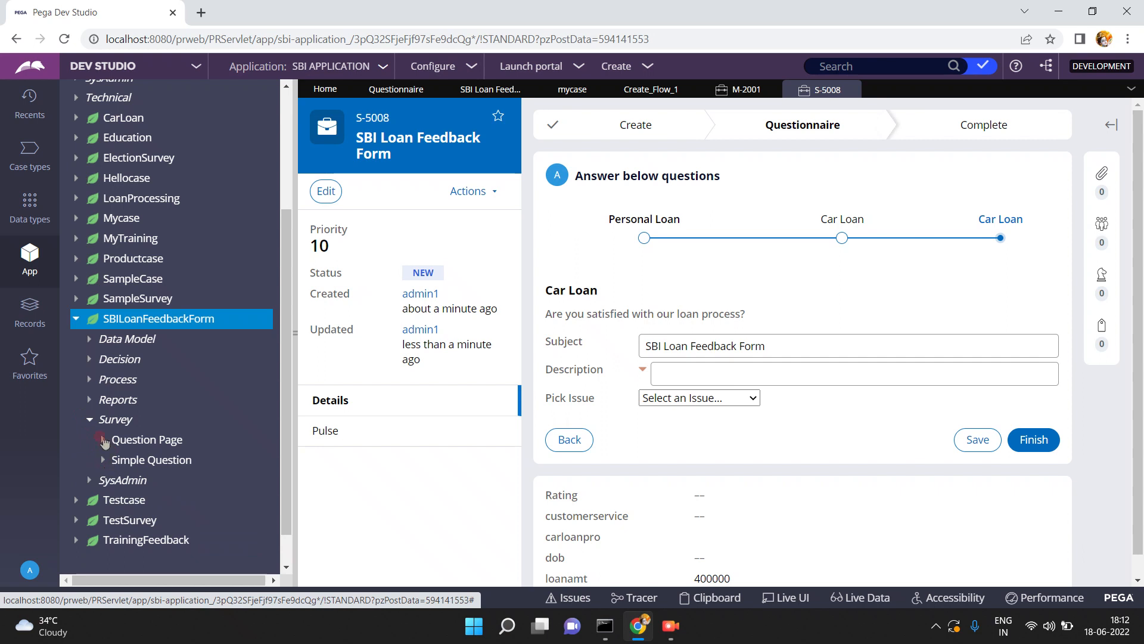
left_click(103, 439)
left_click(103, 440)
left_click(103, 460)
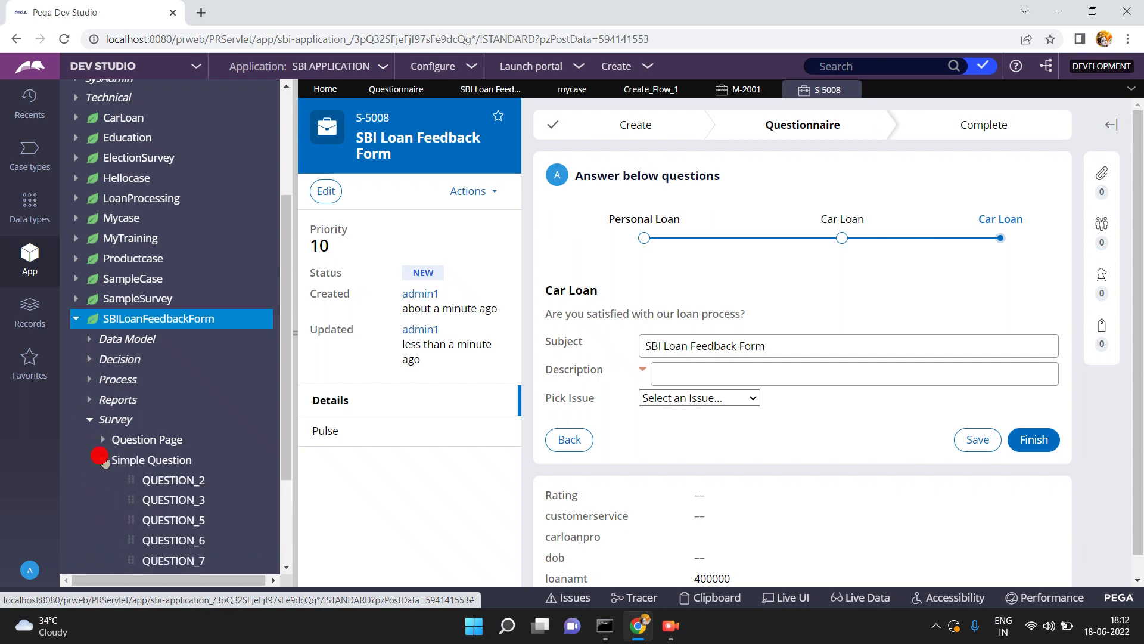
left_click(286, 525)
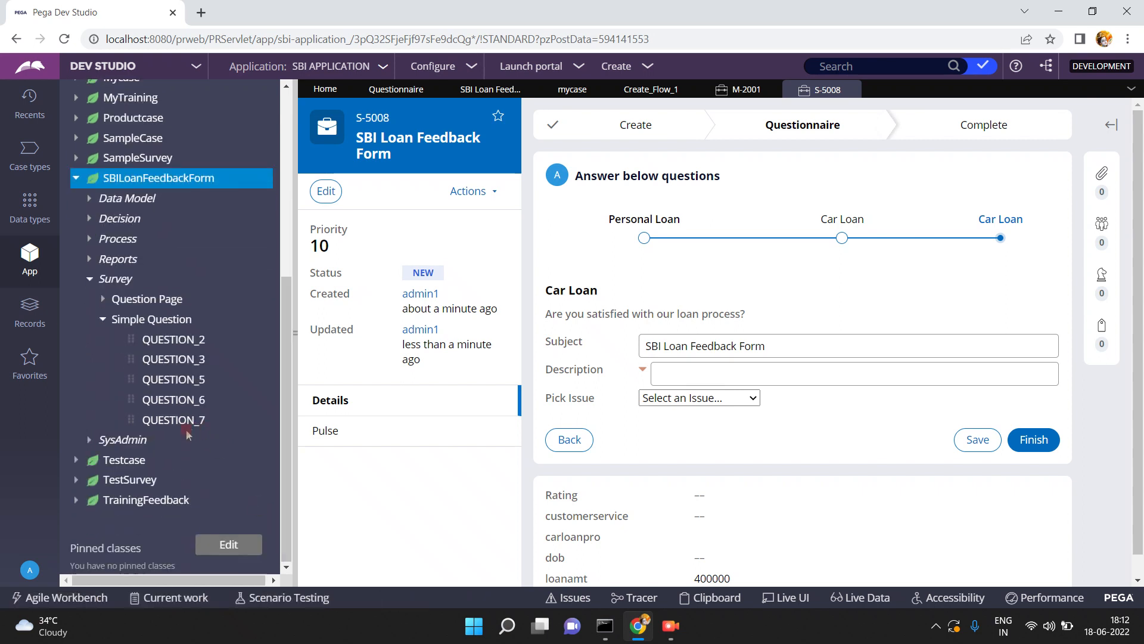
left_click(89, 280)
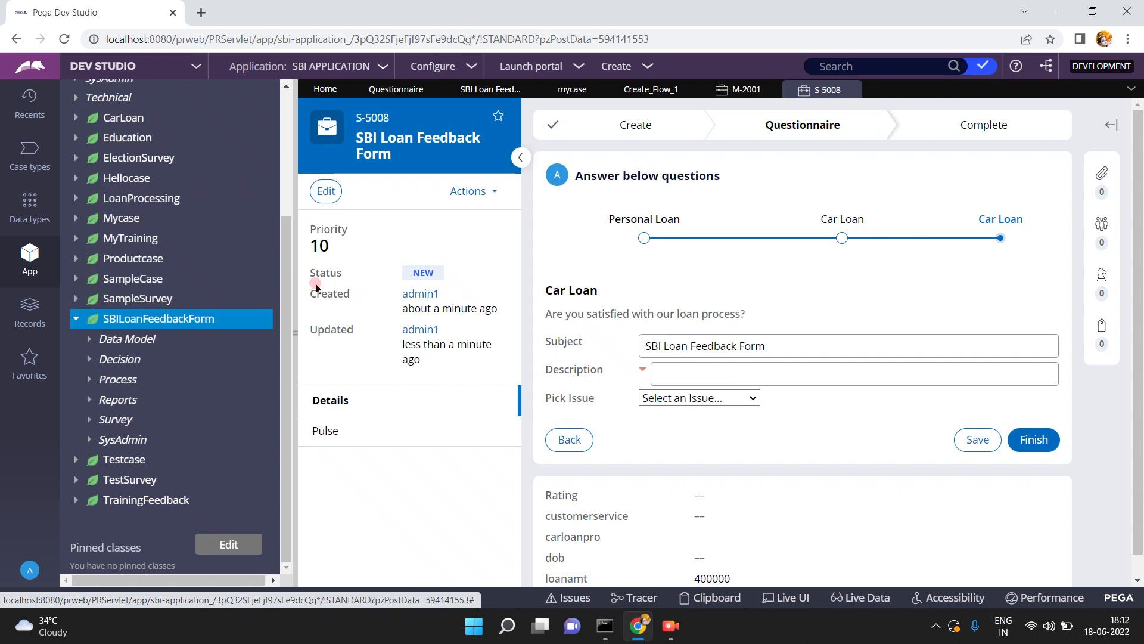
Start a new Complex Question rule in the Survey category of SBILoanFeedbackForm and collapse the explorer to widen the workspace.
left_click(105, 418)
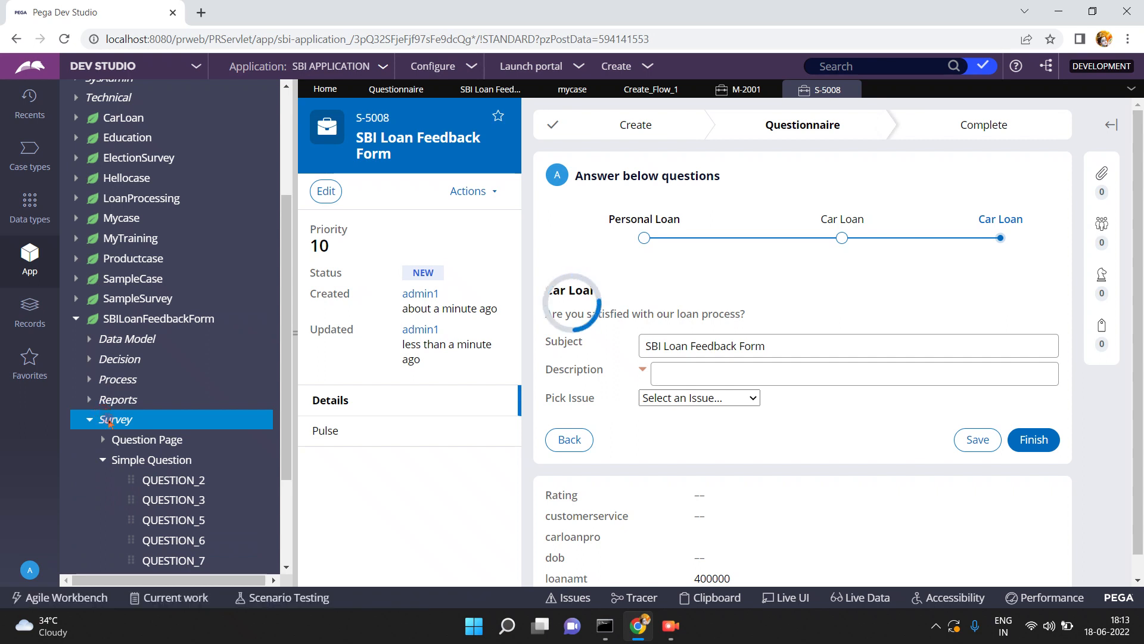
right_click(104, 419)
mouse_move(122, 438)
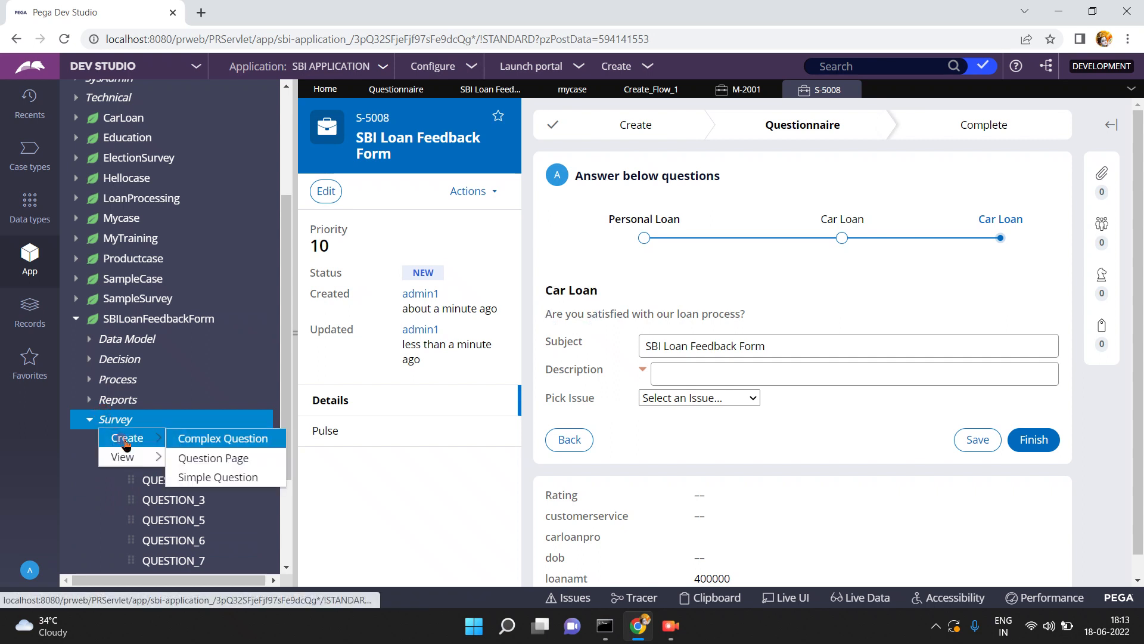
left_click(231, 440)
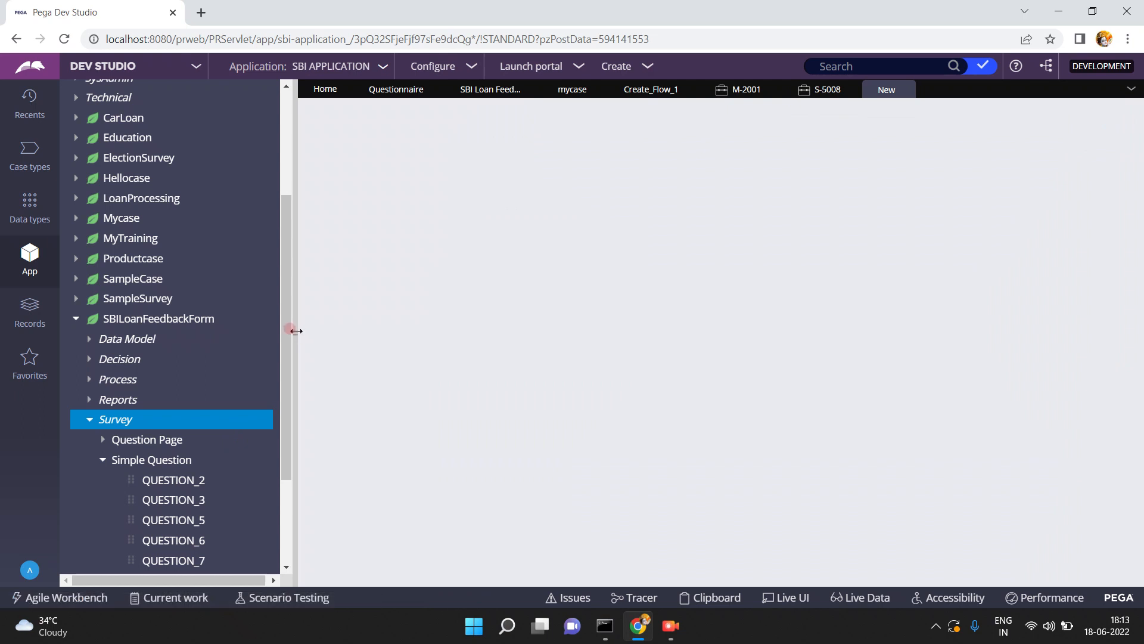
left_click(299, 332)
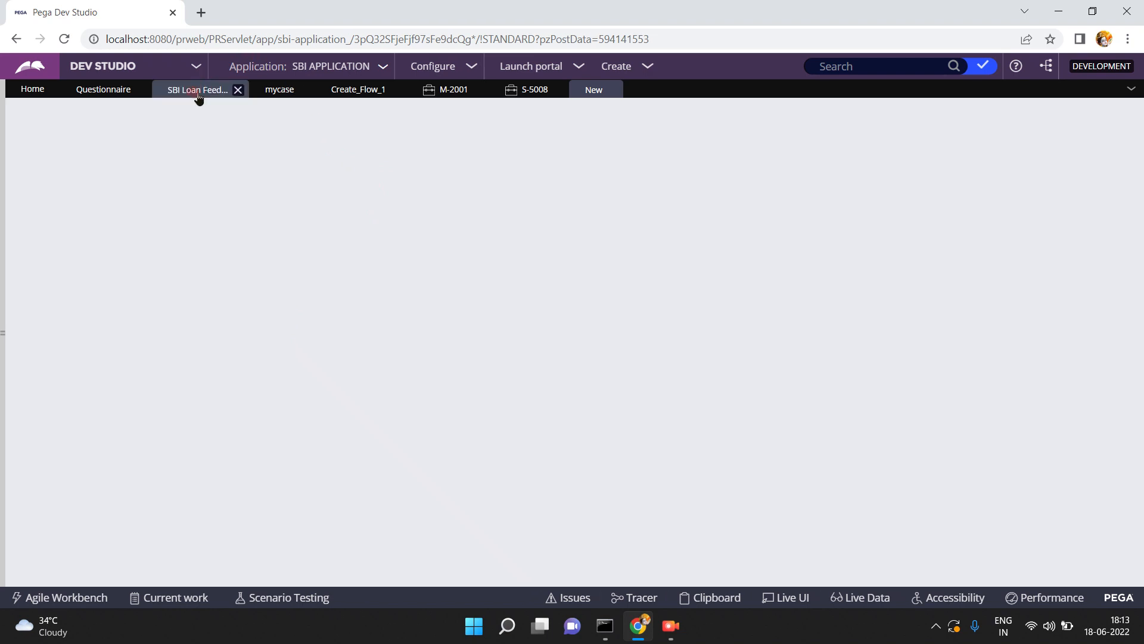
Examine the question-related automations offered as new steps in the Create stage of the mycase case type.
left_click(284, 90)
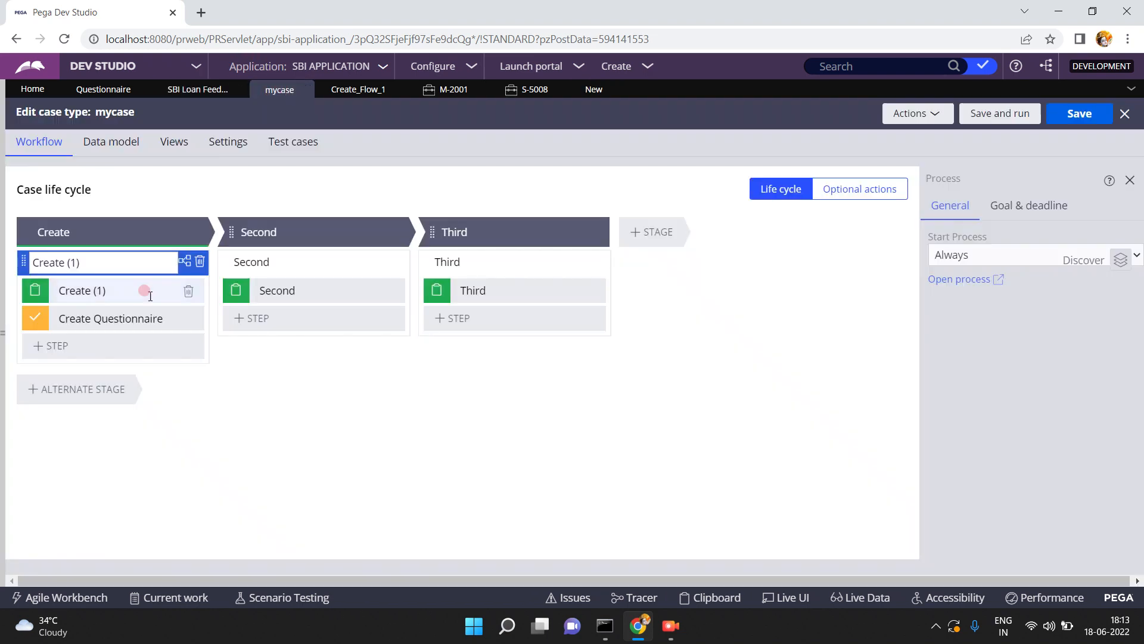
left_click(42, 356)
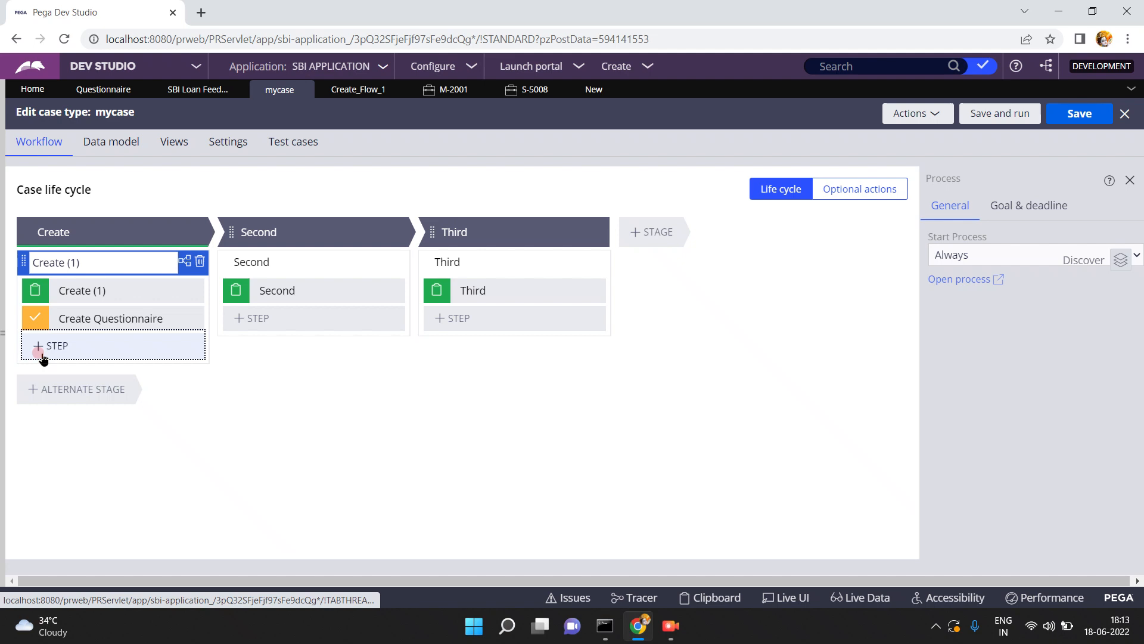
left_click(50, 357)
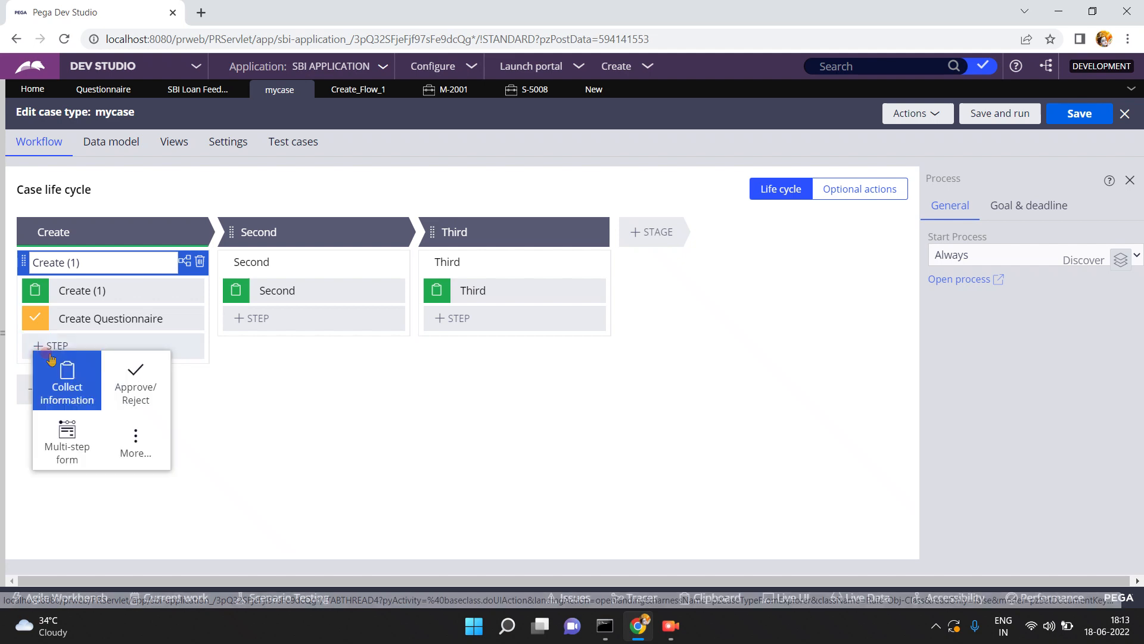
left_click(127, 461)
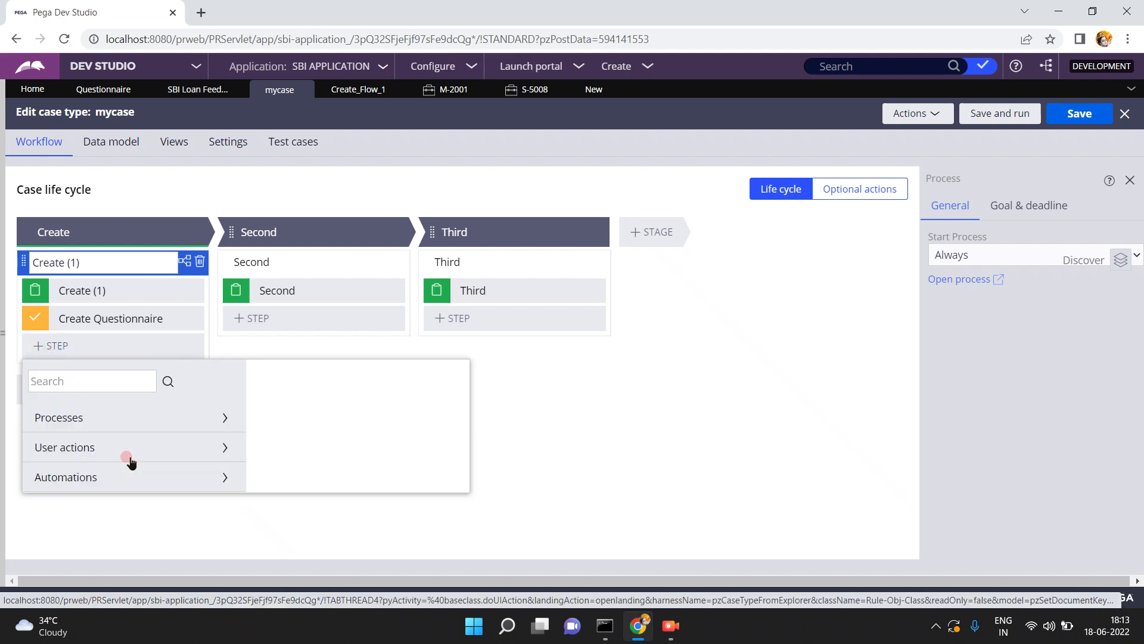
left_click(204, 478)
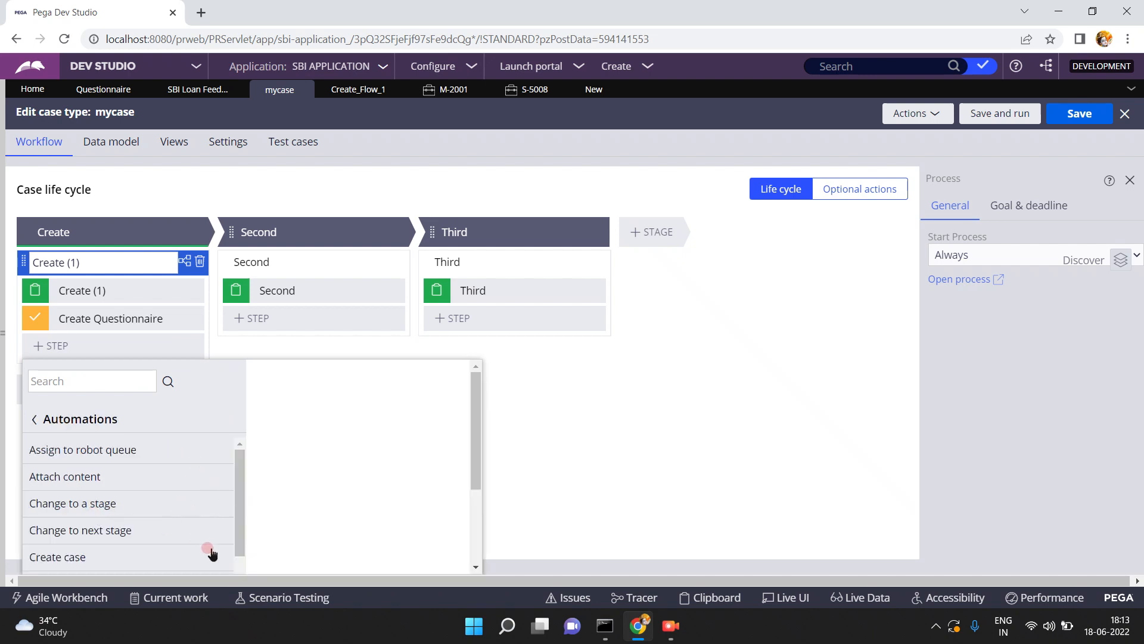
scroll(471, 551, "down", 3)
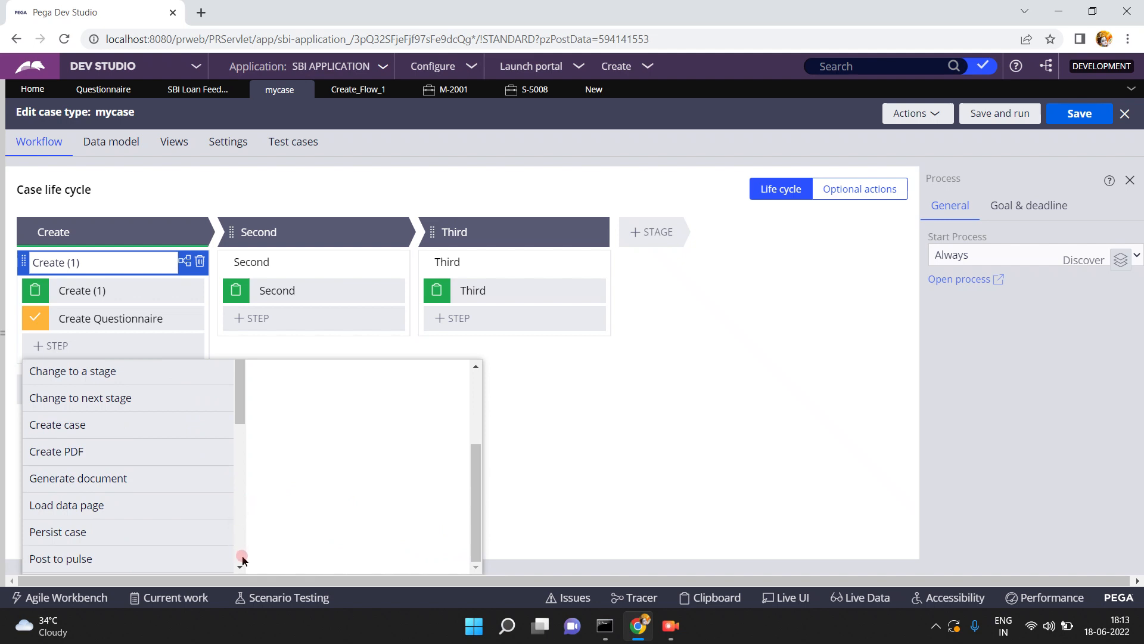
scroll(241, 563, "down", 8)
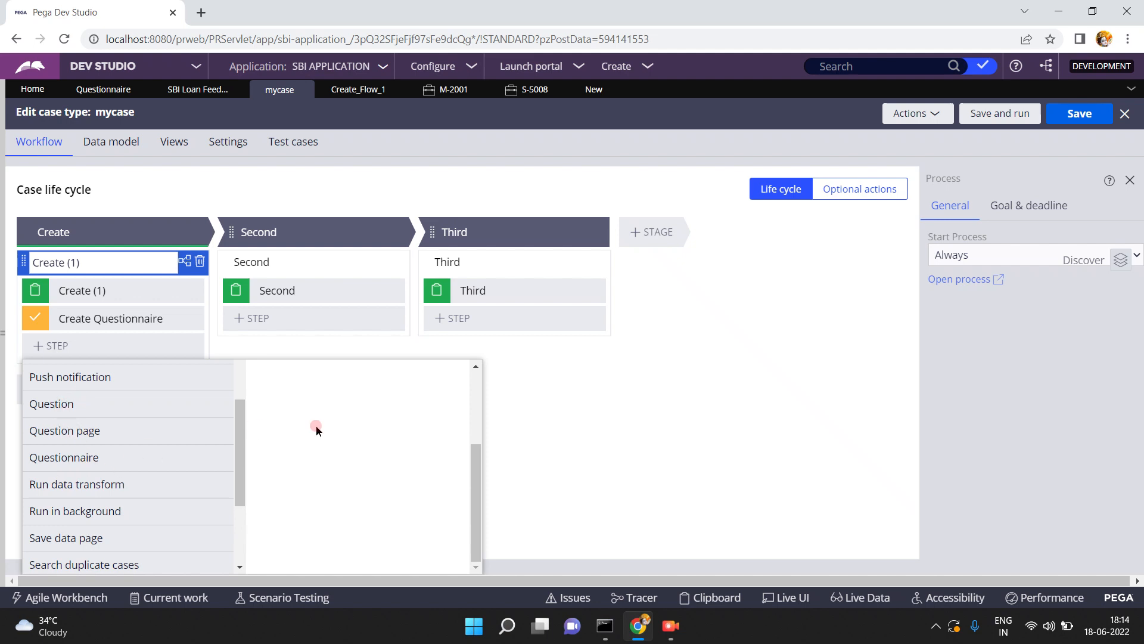
left_click(630, 370)
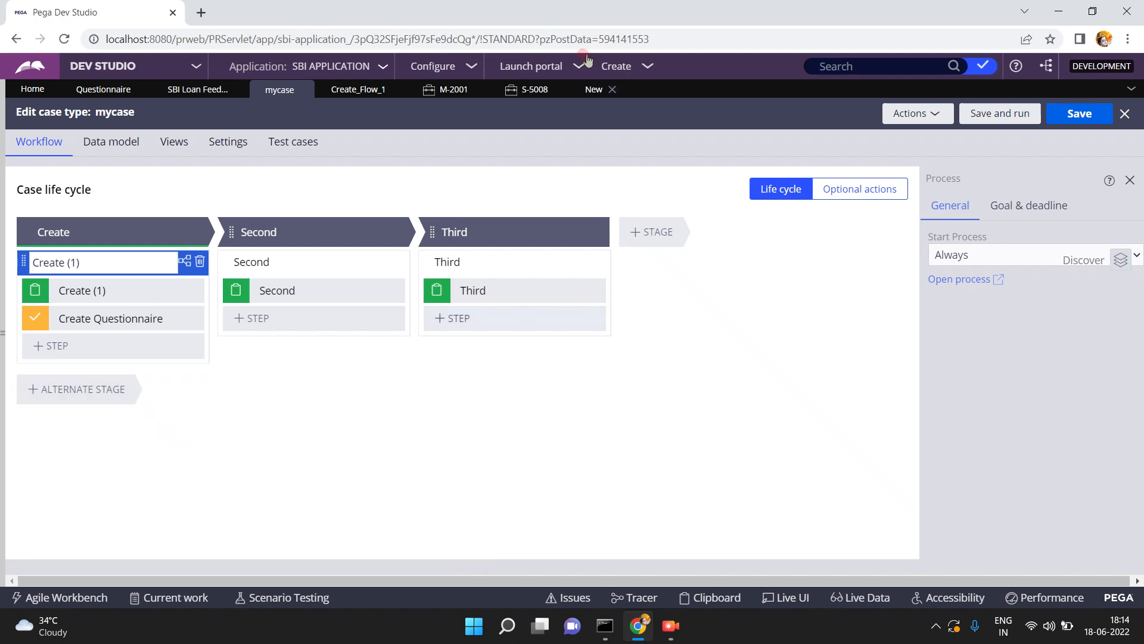
Label the new complex question "compage", then create and open the record.
left_click(592, 90)
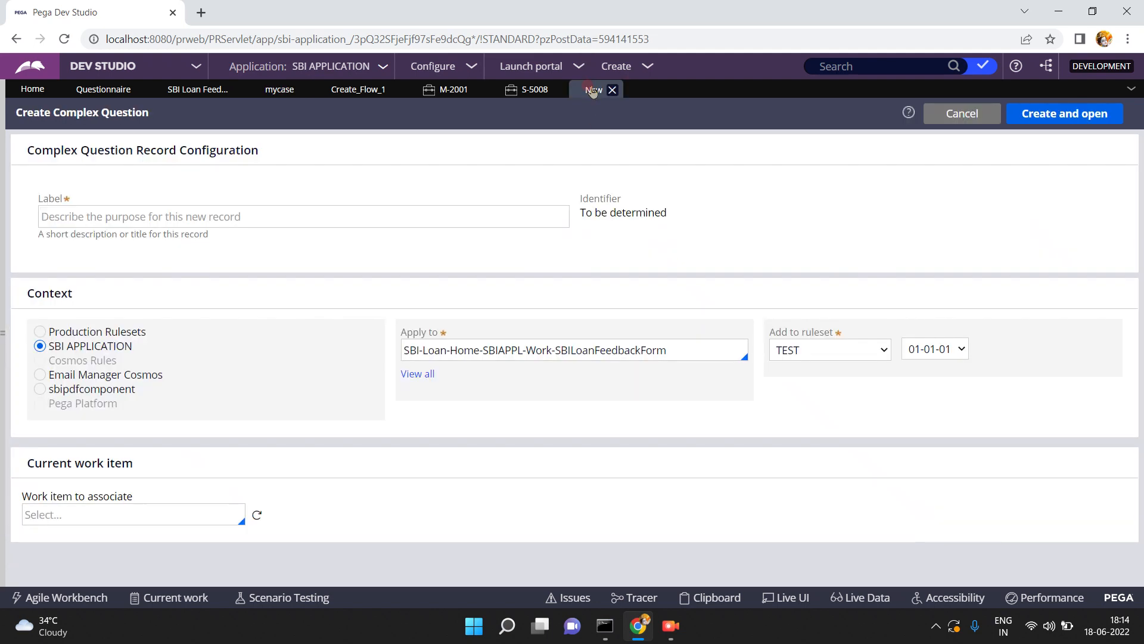
left_click(334, 219)
type("compage")
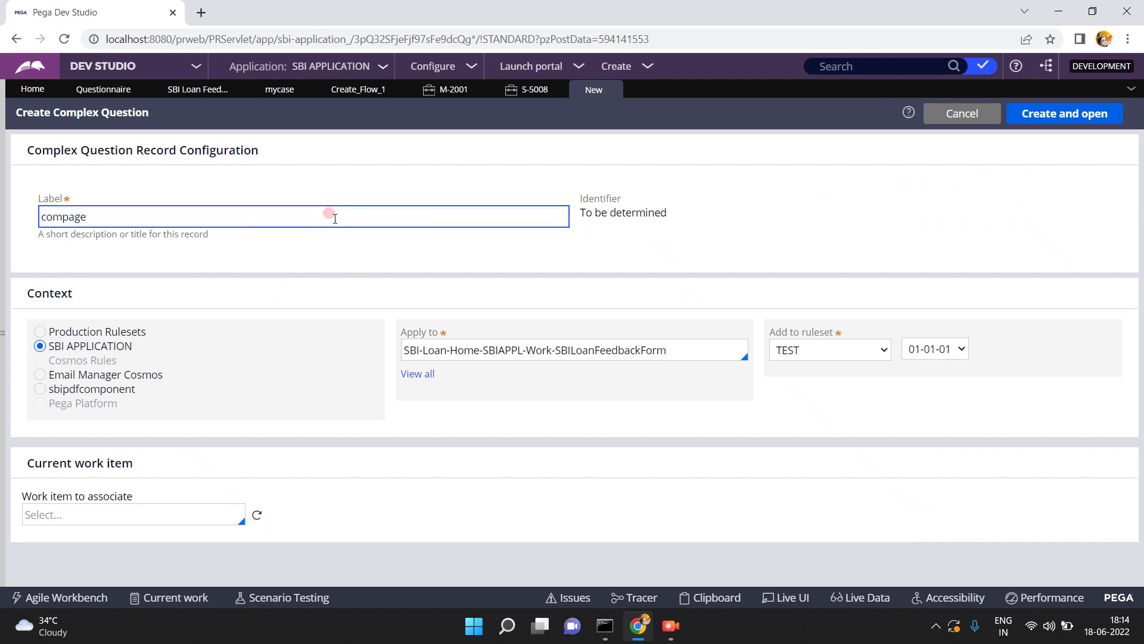
left_click(695, 219)
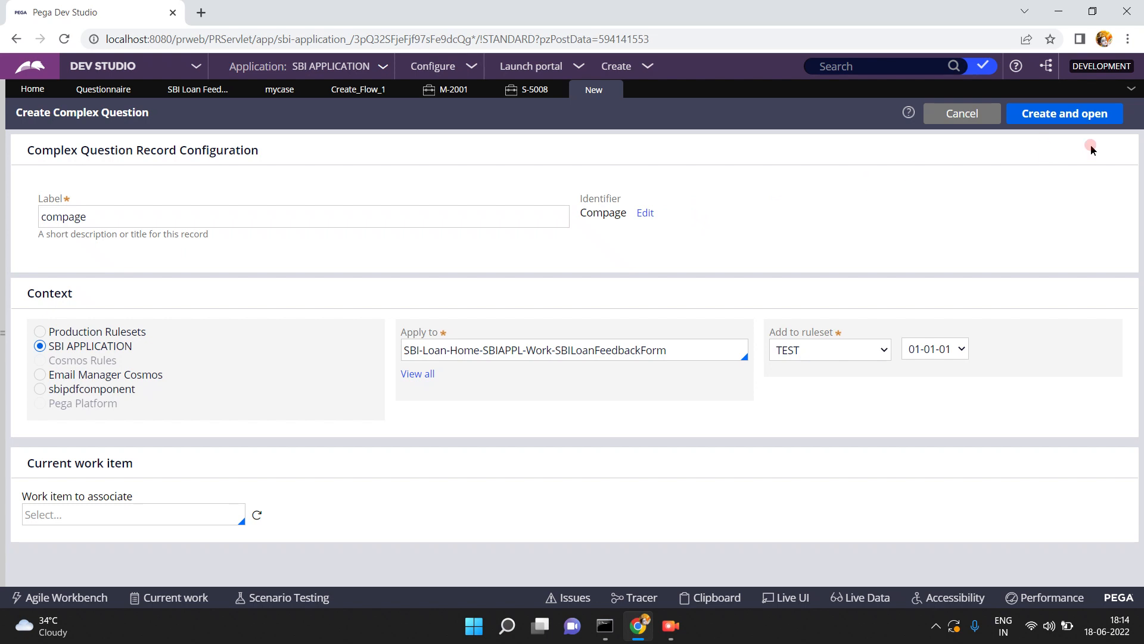
left_click(1073, 114)
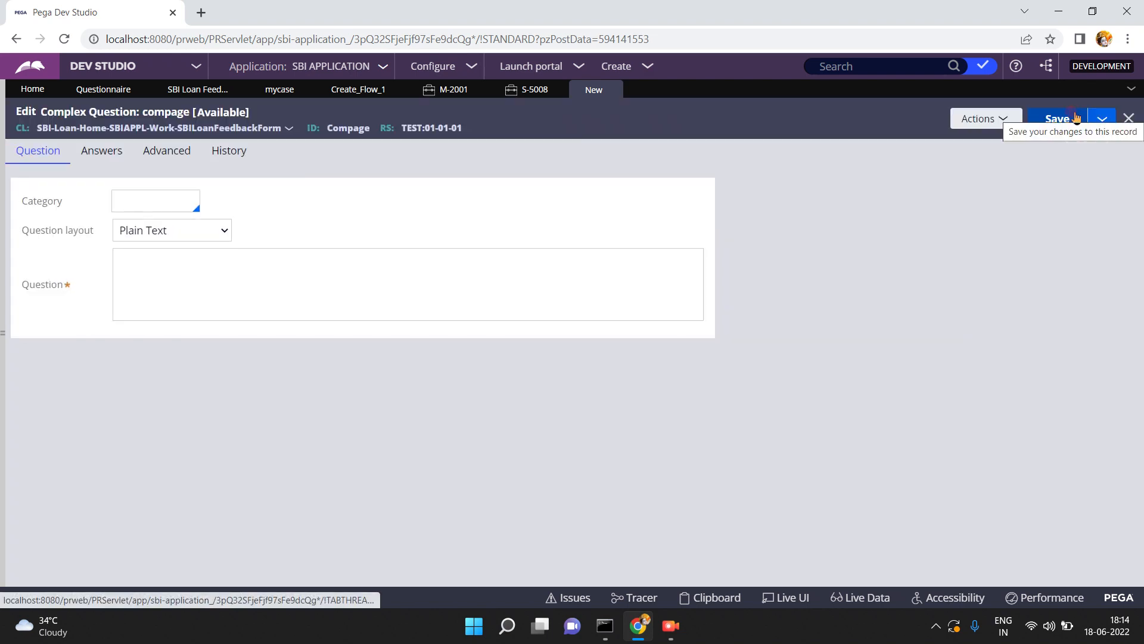
Set the question layout to Rich text and enter "hello how are you?" as the display text.
left_click(161, 201)
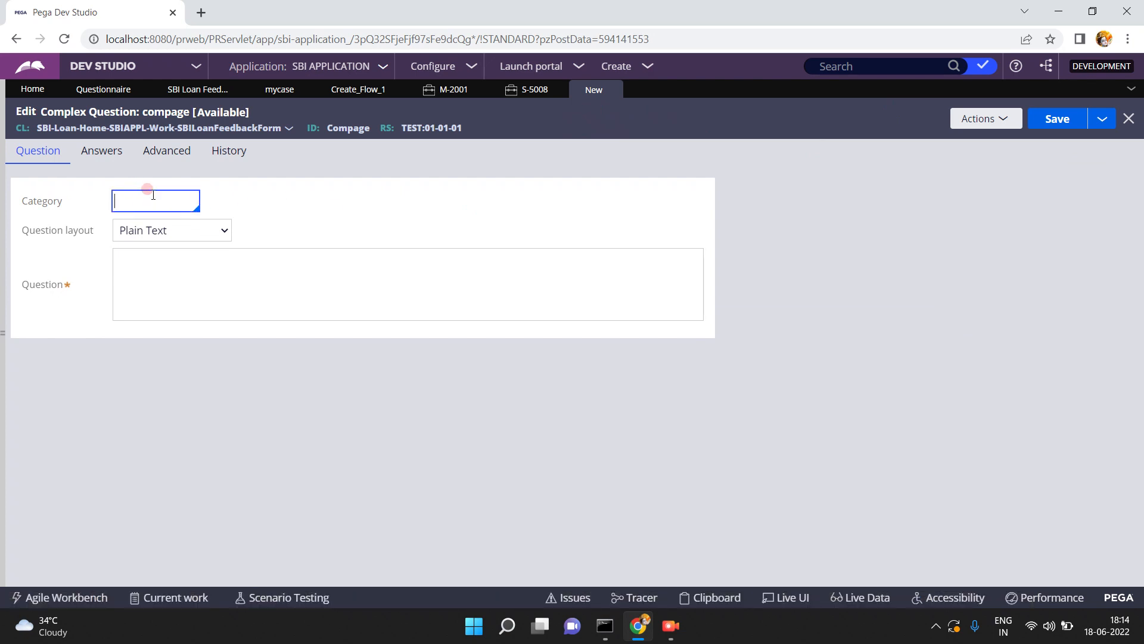
left_click(153, 199)
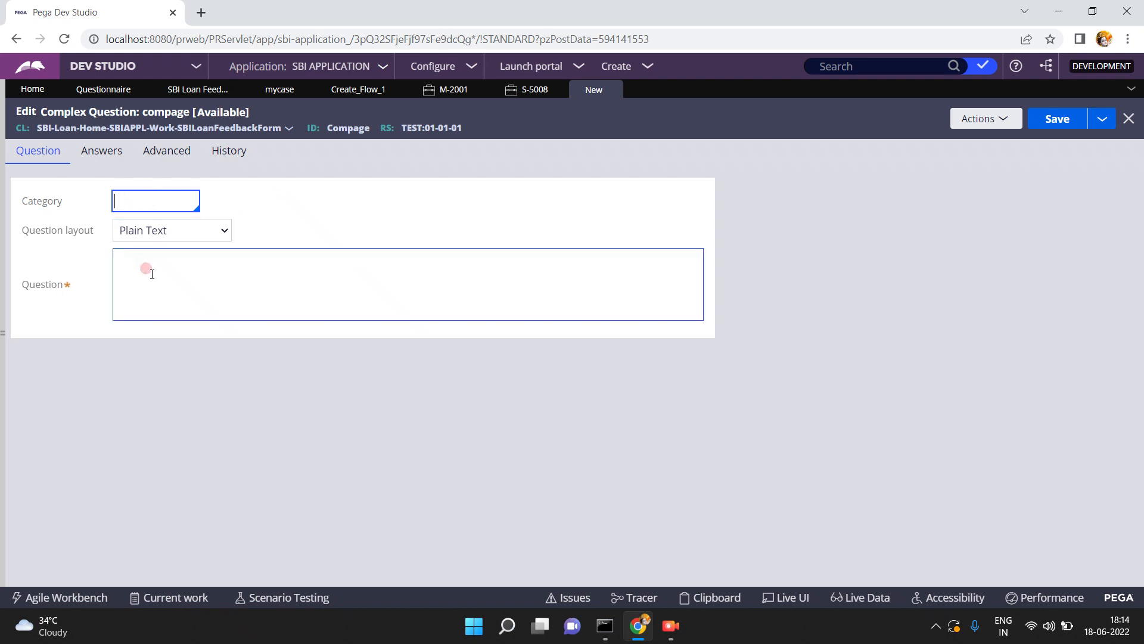
left_click(153, 234)
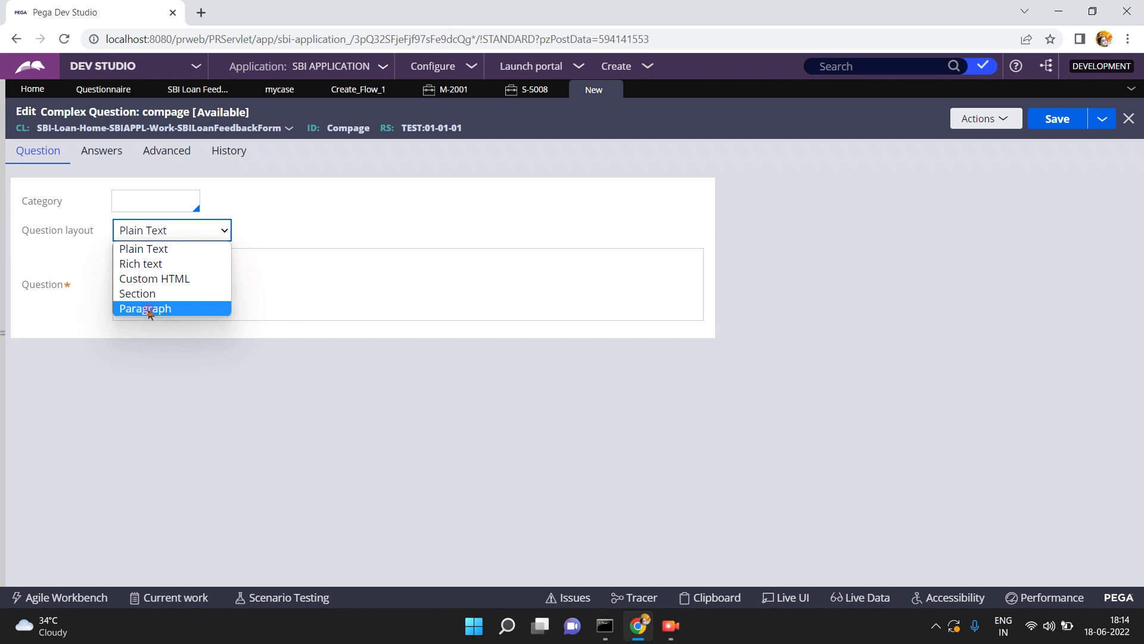
left_click(150, 262)
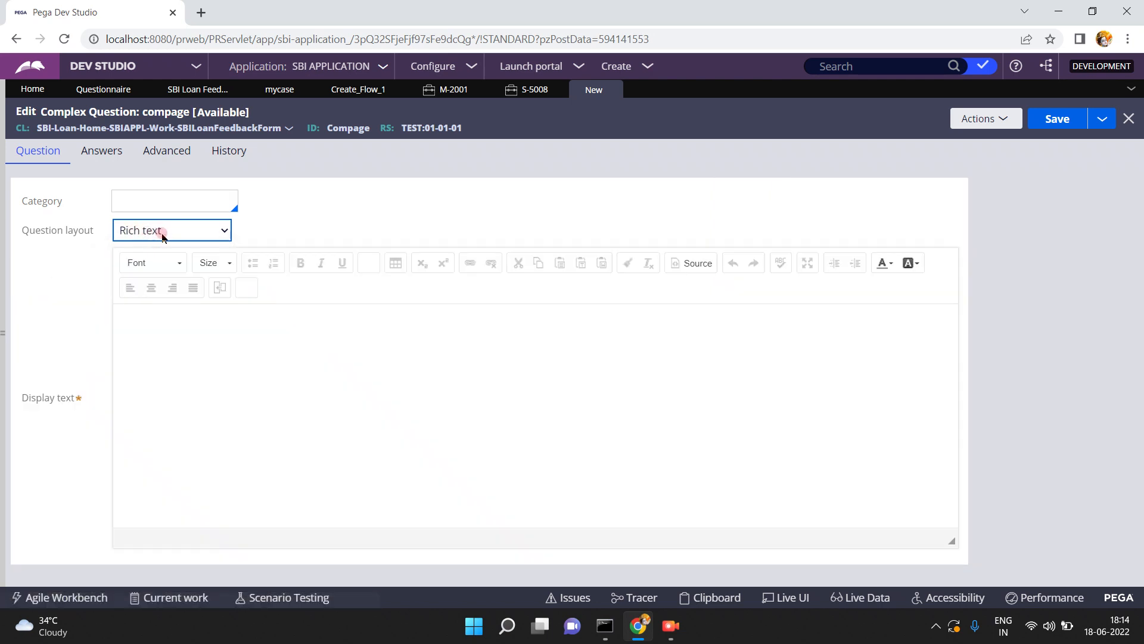
left_click(170, 410)
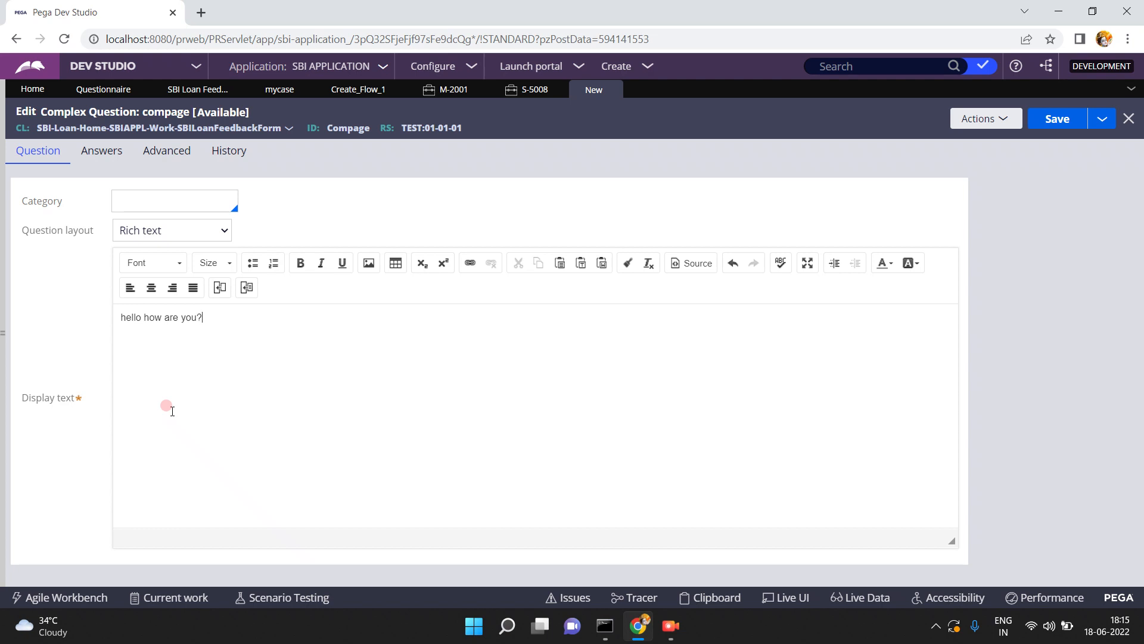
left_click(167, 201)
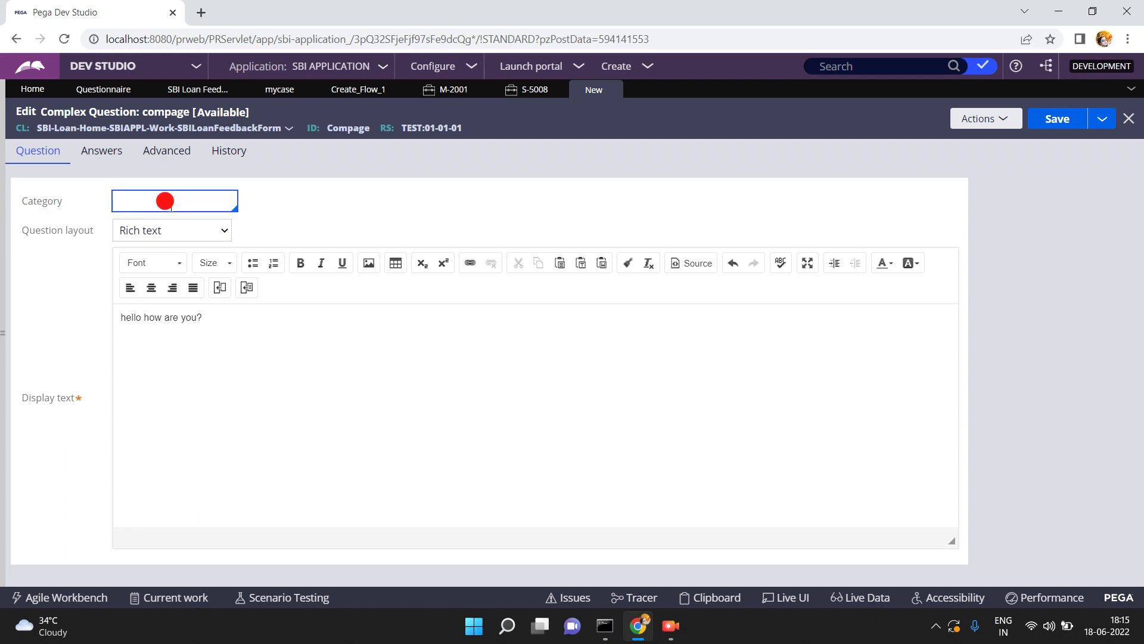
left_click(1139, 526)
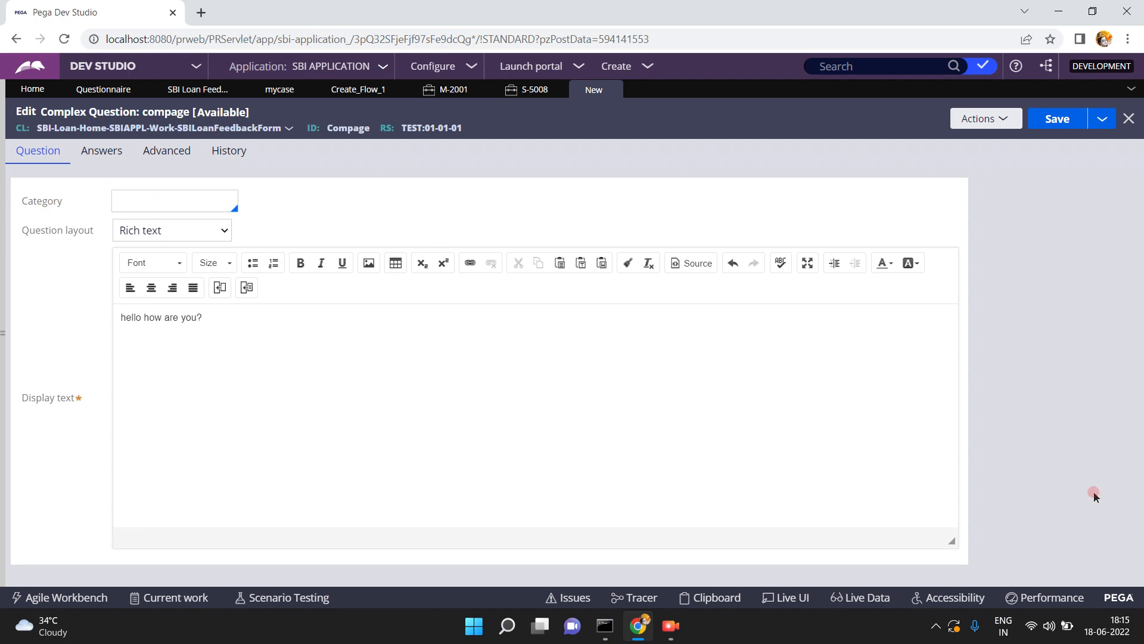
Try the Radio button matrix answer mode for the question's answers, and settle on Multiple check boxes.
left_click(106, 154)
left_click(177, 209)
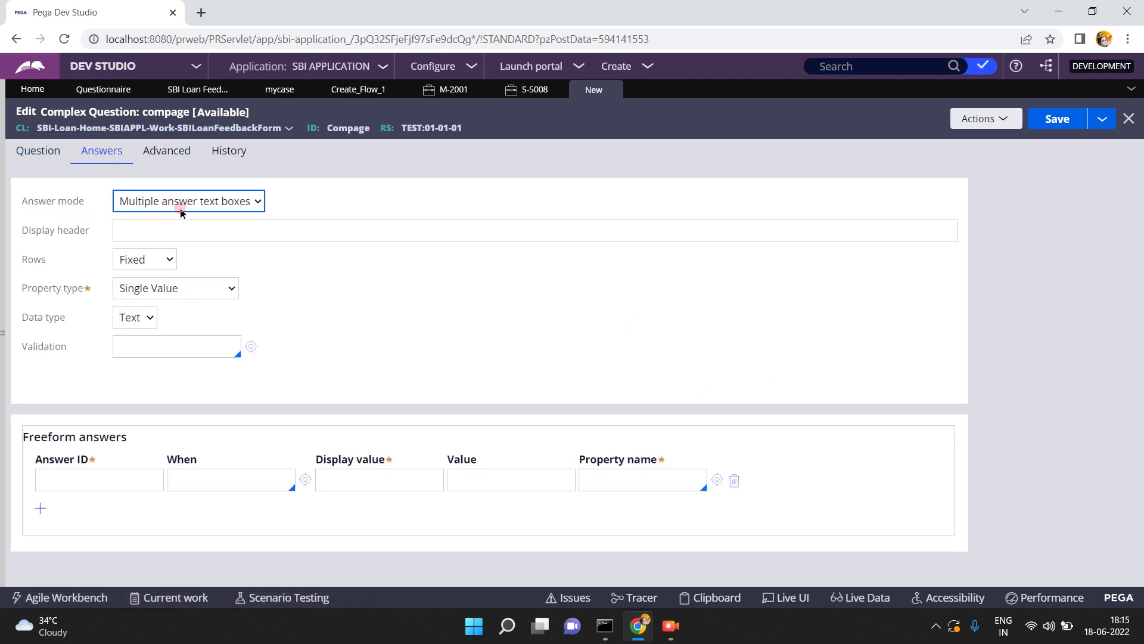
left_click(190, 207)
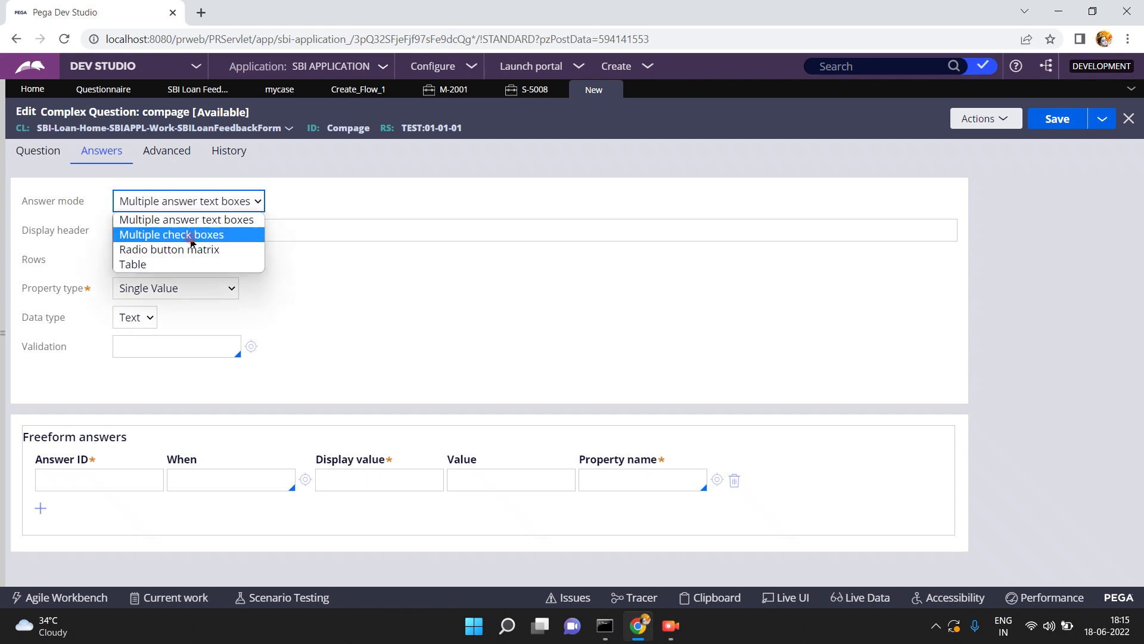
left_click(179, 253)
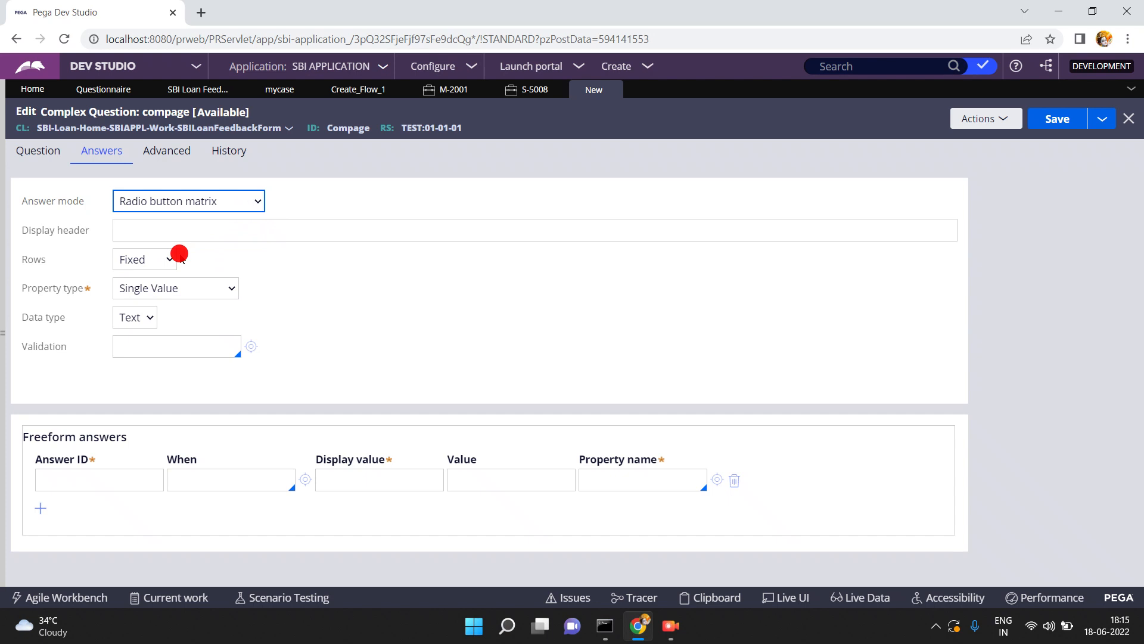
left_click(177, 200)
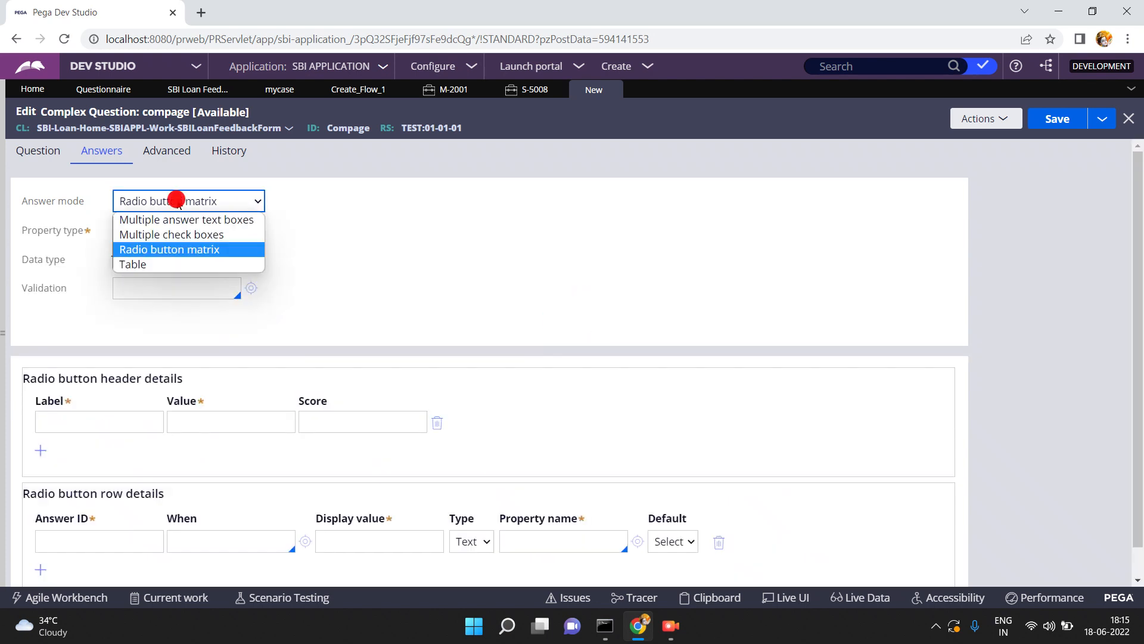
left_click(167, 236)
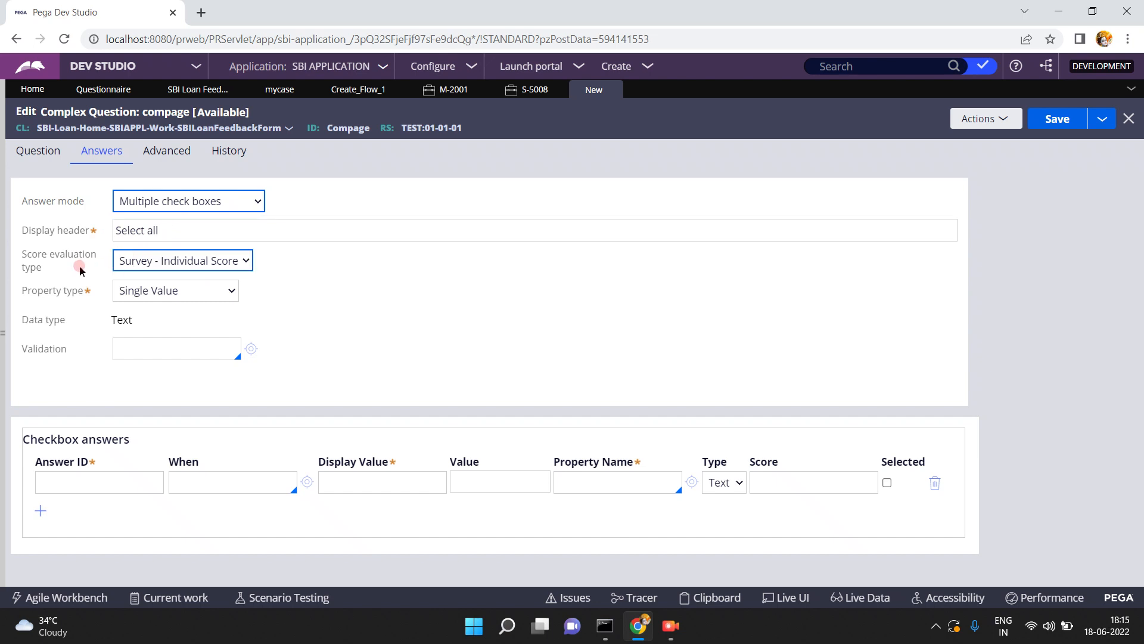
Review the score evaluation and property type options, keeping Survey - Individual Score and Single Value.
left_click(156, 264)
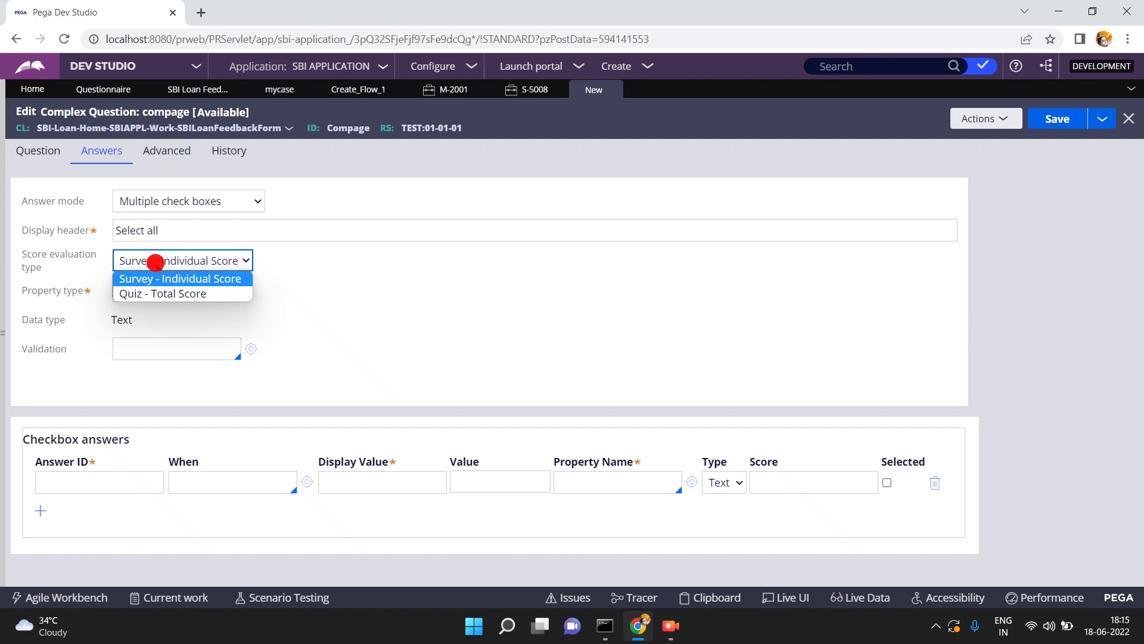
left_click(156, 263)
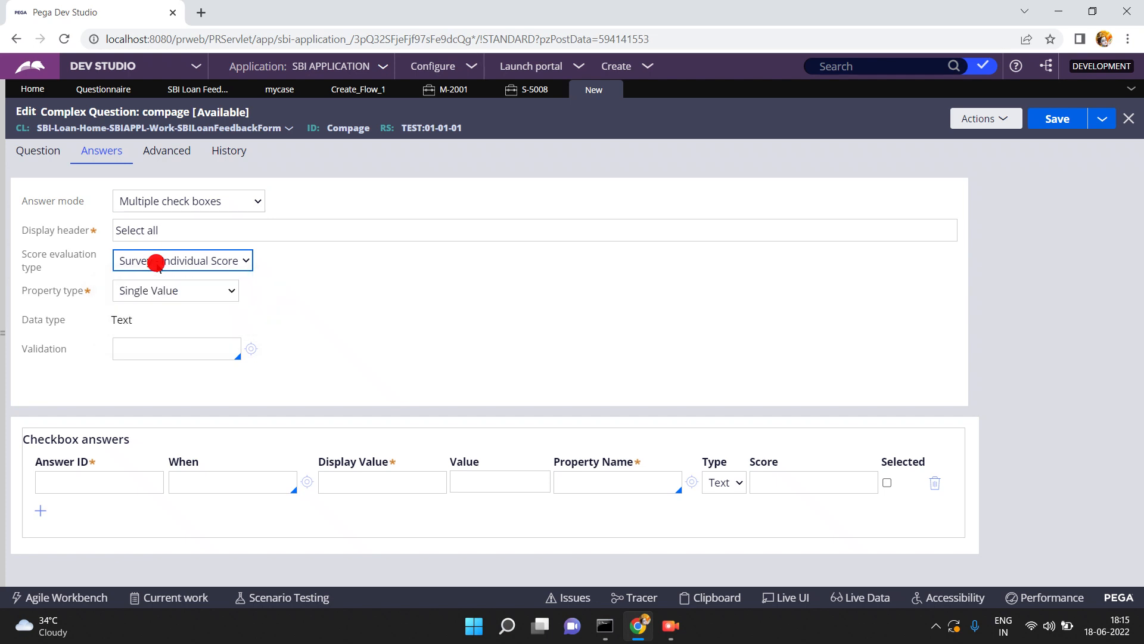
left_click(164, 299)
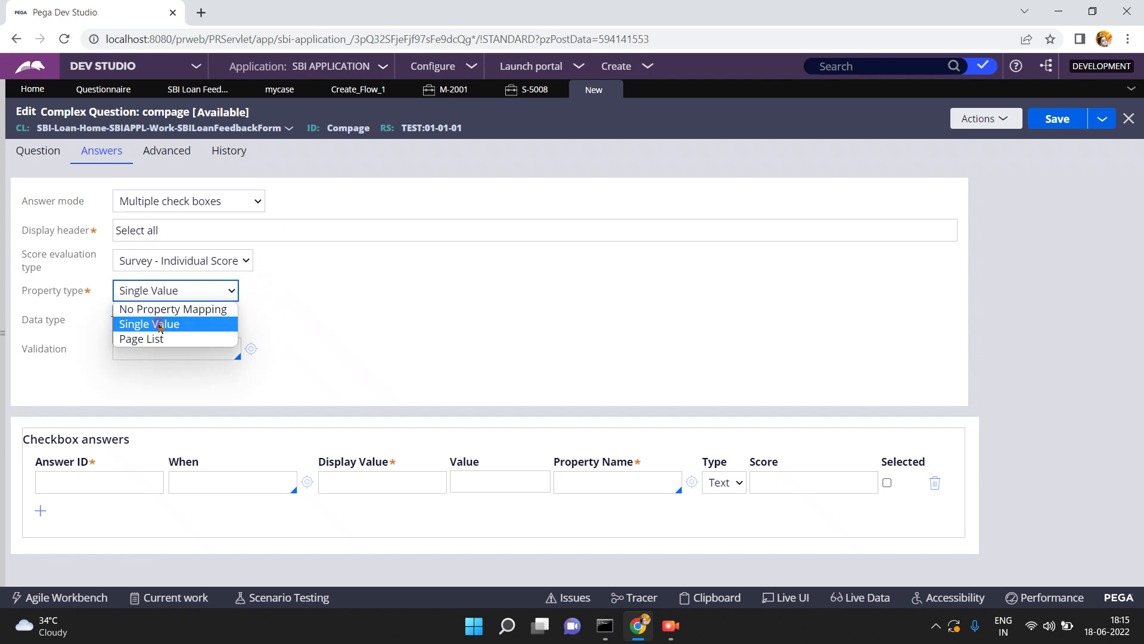
left_click(160, 326)
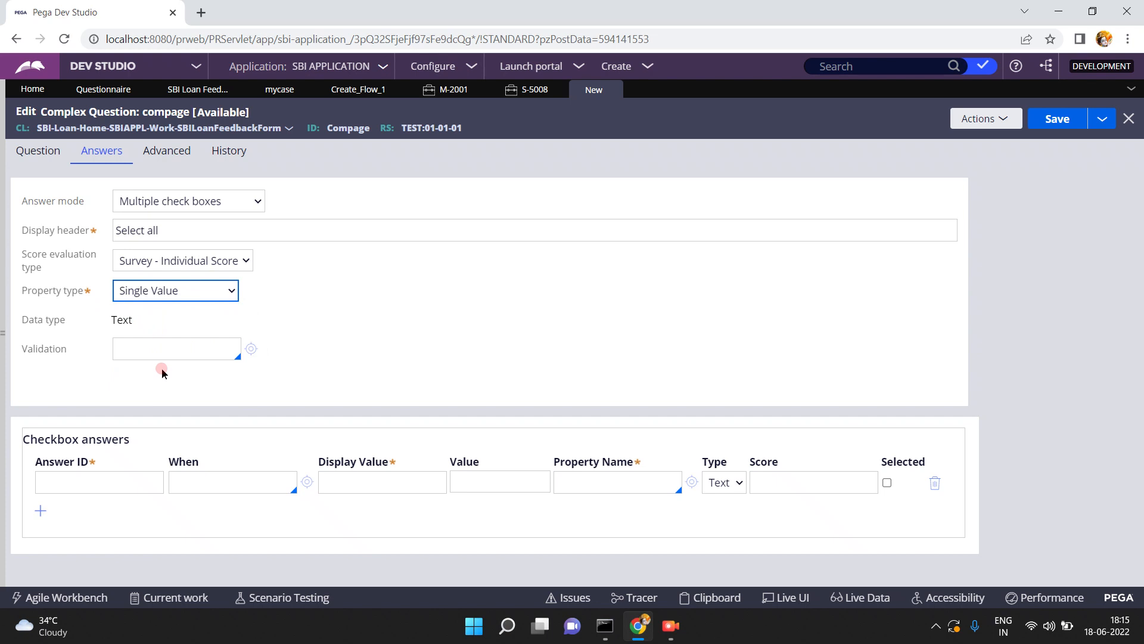
Fill in the first checkbox answer with ID "fine", display value "Fine" and property .status.
left_click(109, 479)
left_click(109, 479)
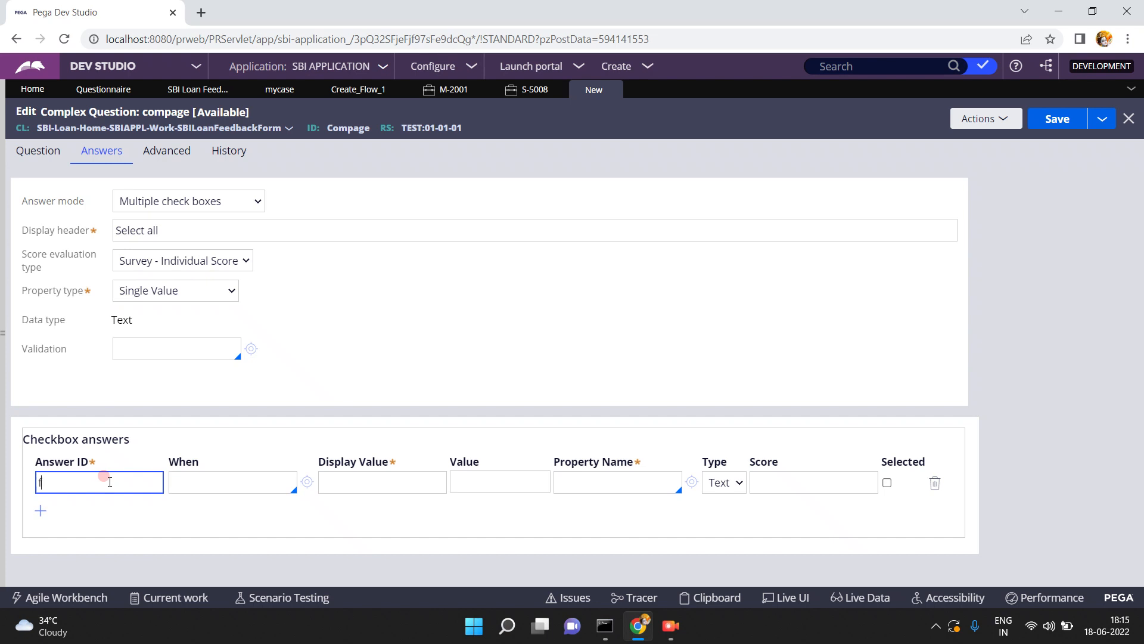
key("Tab")
key("Tab")
key("Tab")
type(".")
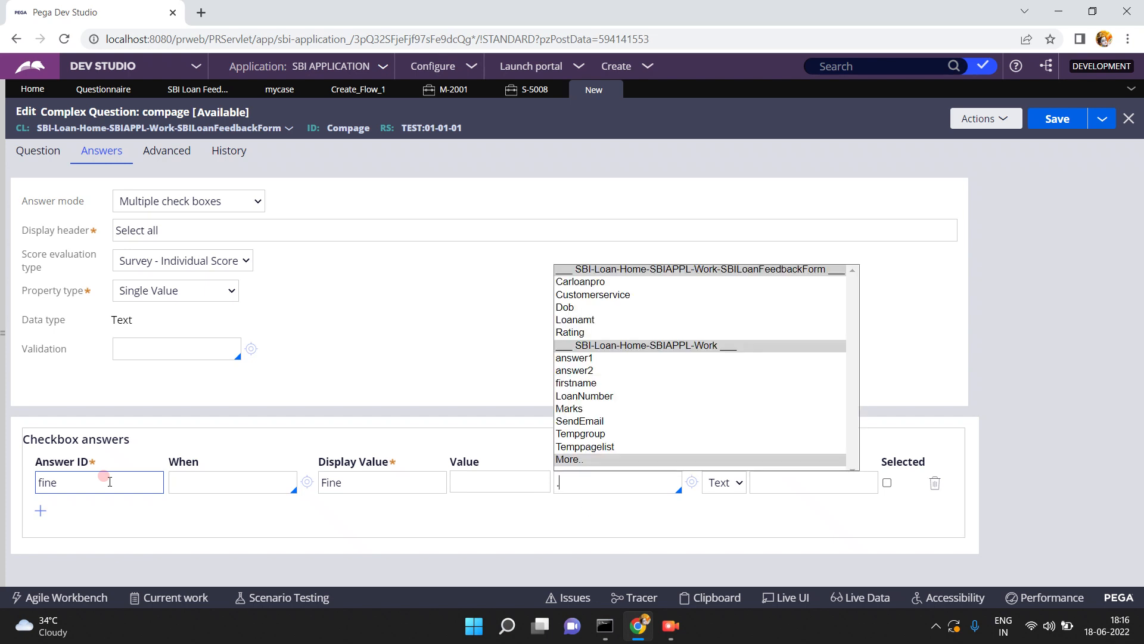
type("status")
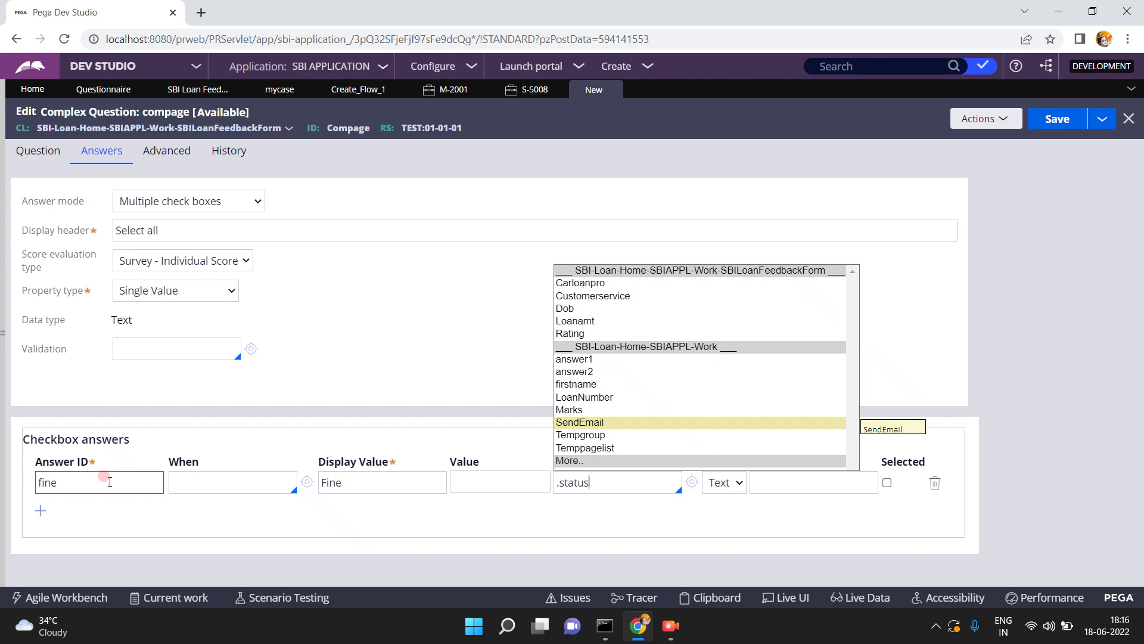
Add a second checkbox answer with ID "good", display value "Godo" and property .status, and try to save the complex question.
left_click(40, 510)
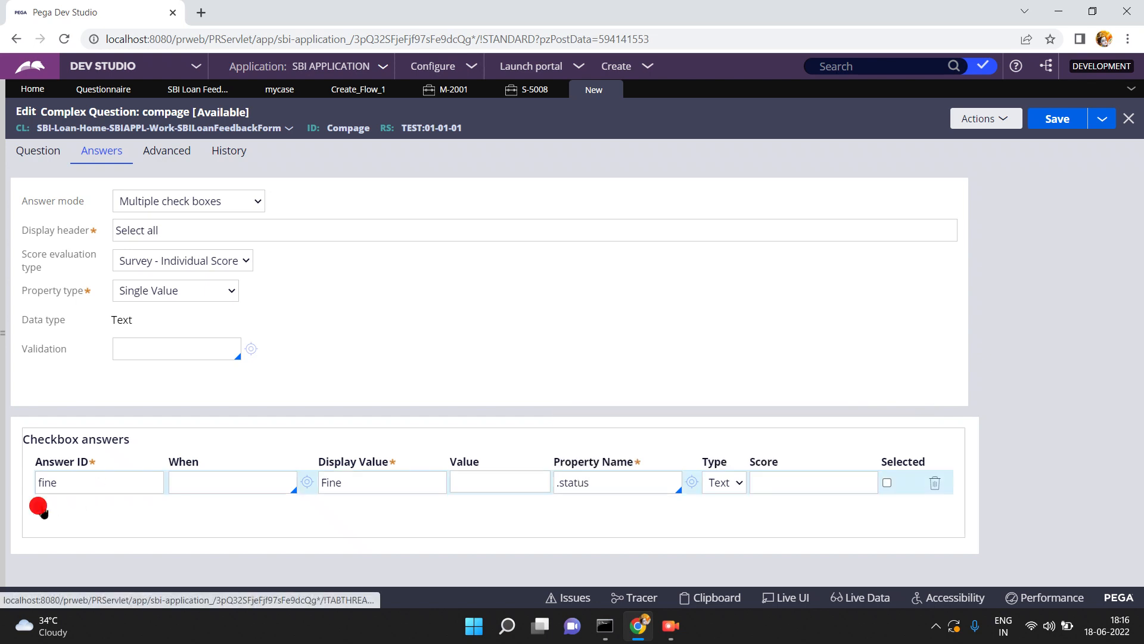
left_click(712, 484)
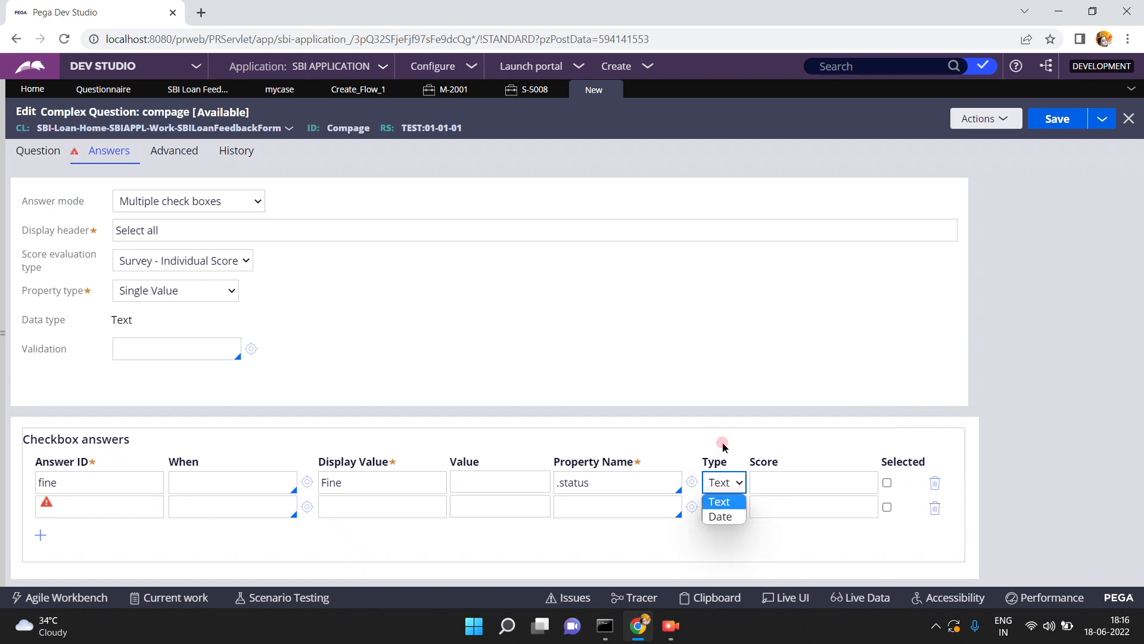
left_click(632, 419)
left_click(99, 506)
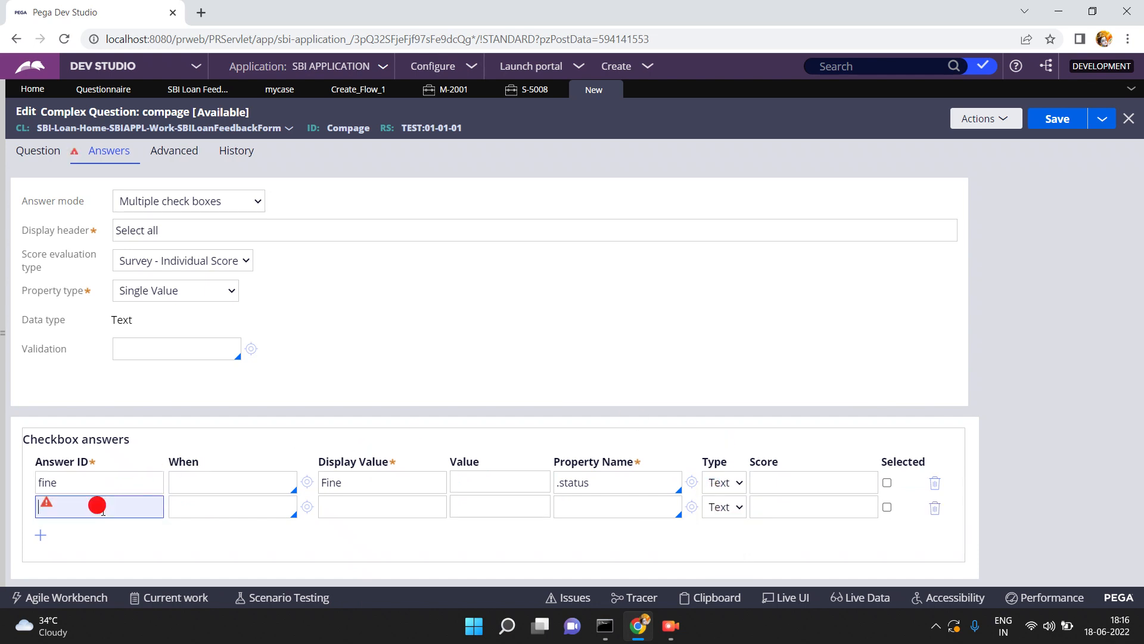
type("n")
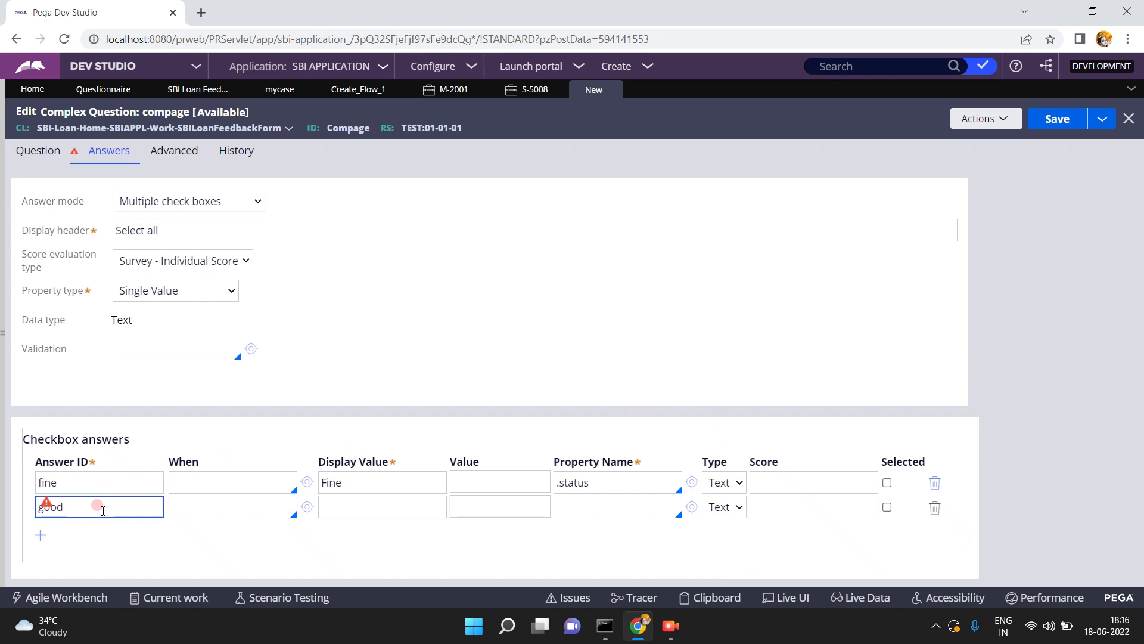
key("Tab")
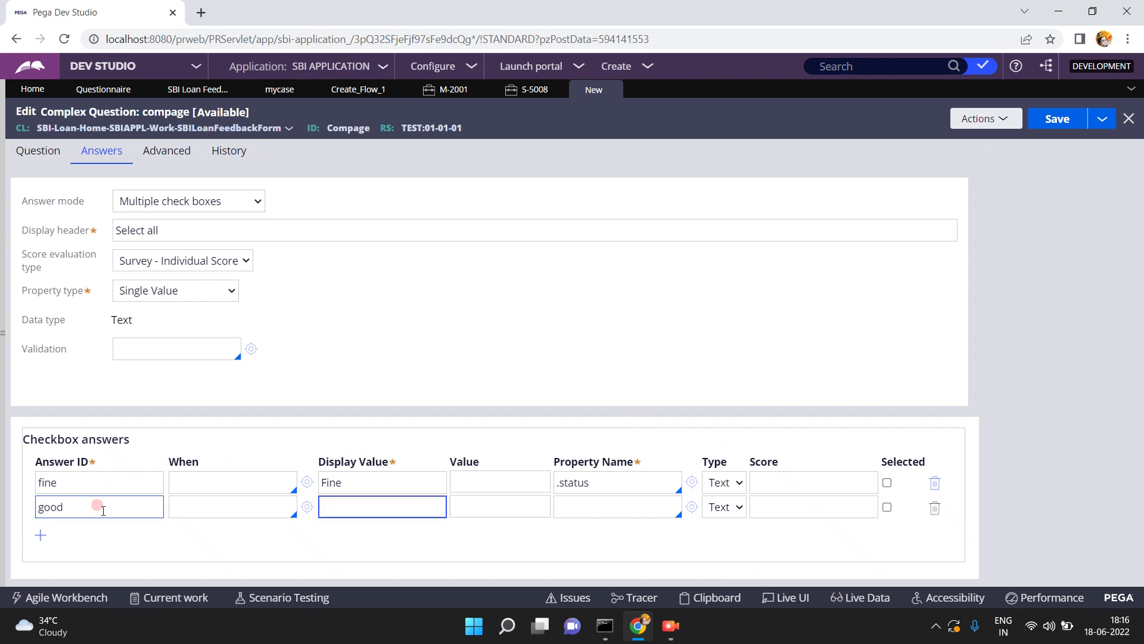
type("Godo")
key("Tab")
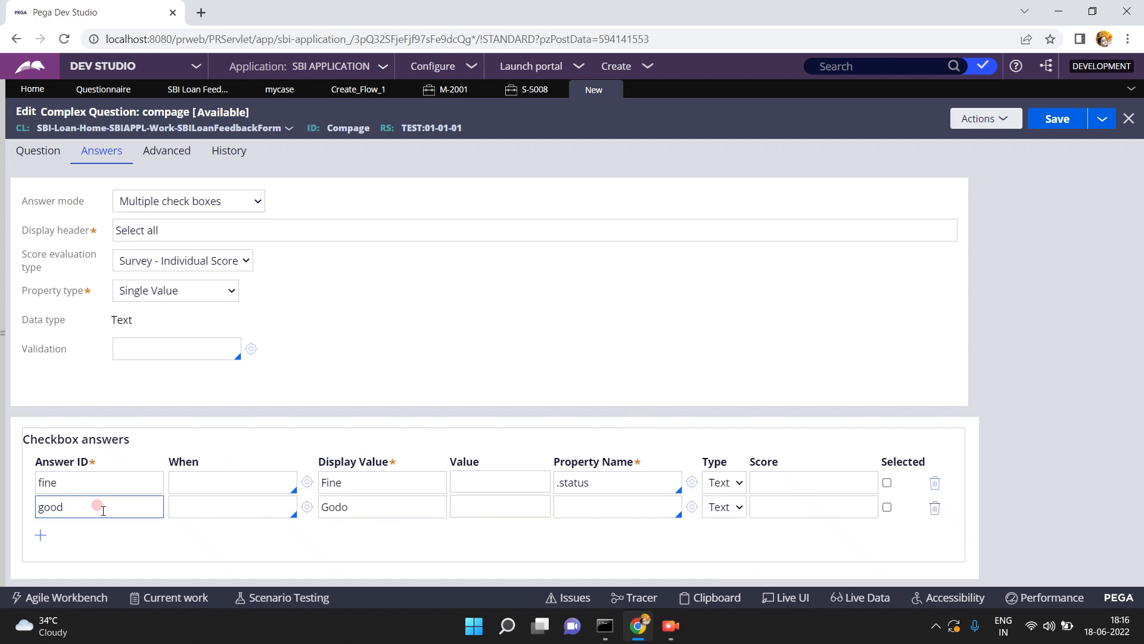
left_click(567, 509)
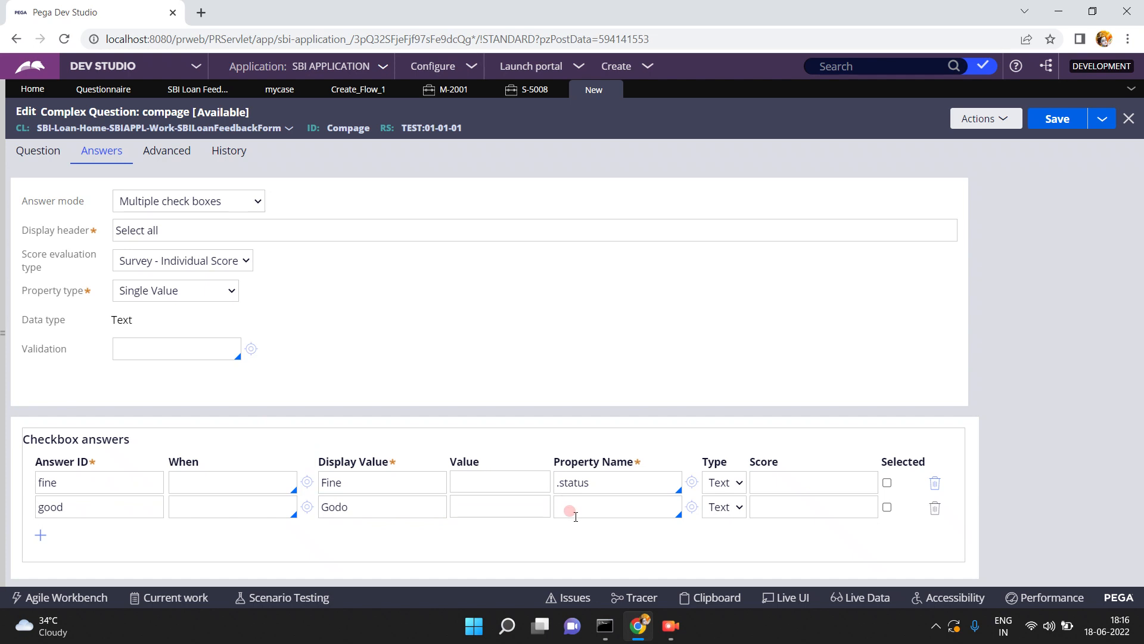
type(".st")
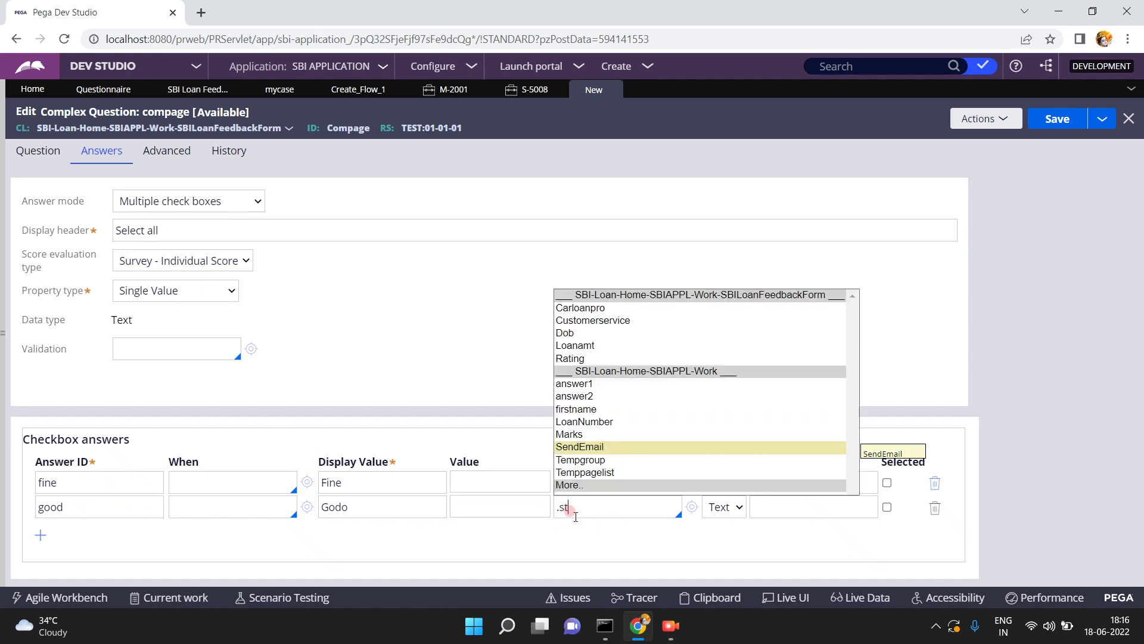
type("atus")
left_click(609, 543)
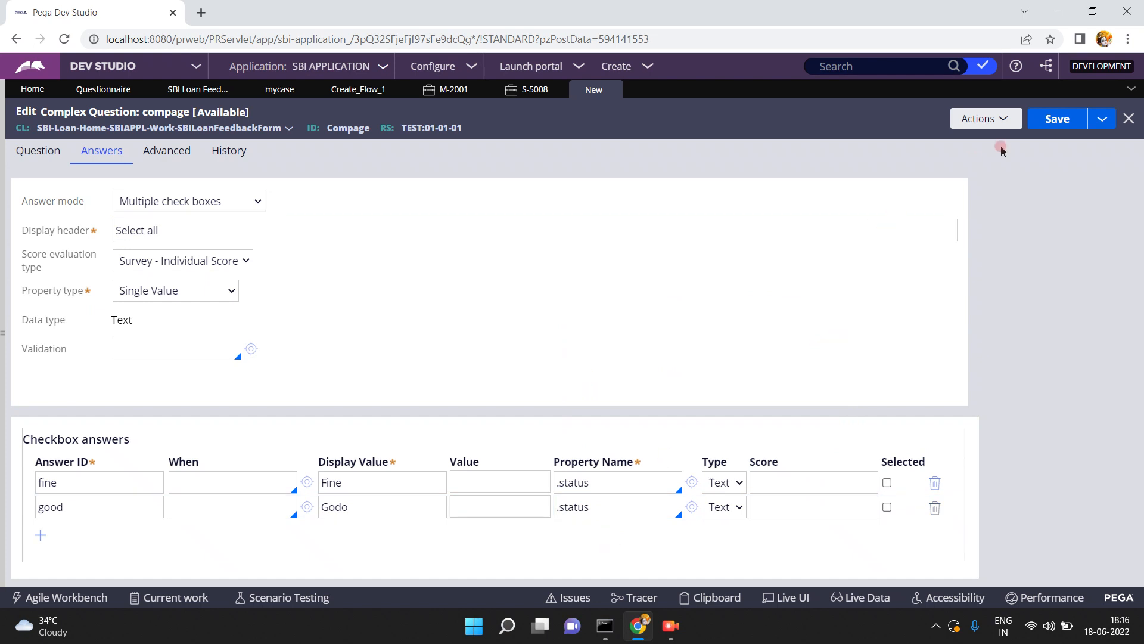
left_click(1050, 118)
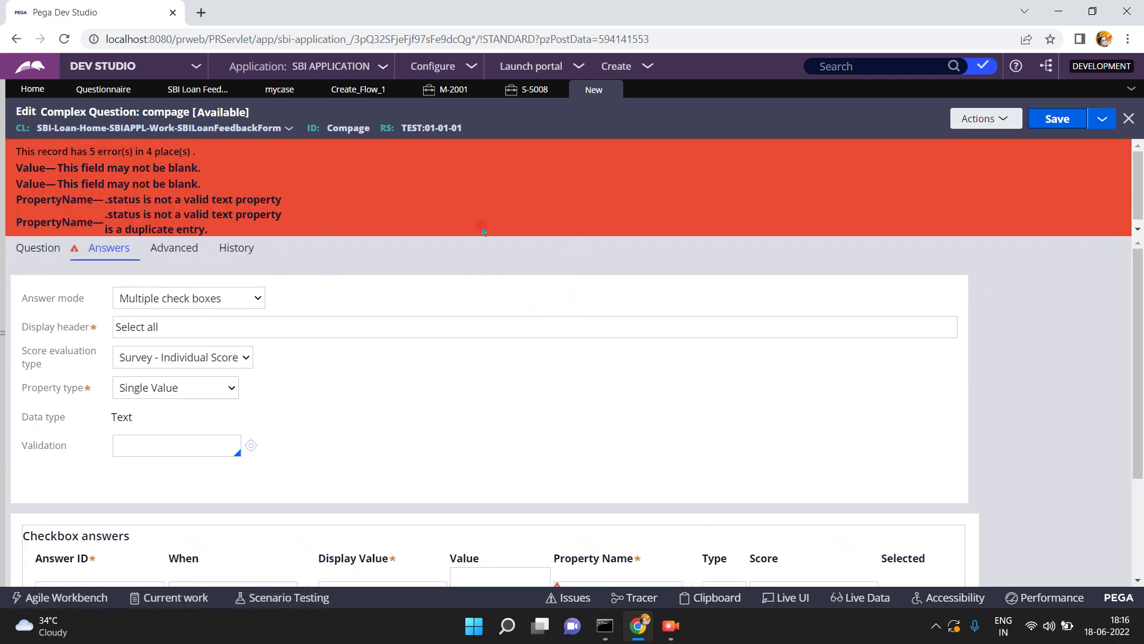
Create and save the text property "status" from the first answer's property reference, and retry saving the compage question.
scroll(1138, 536, "down", 3)
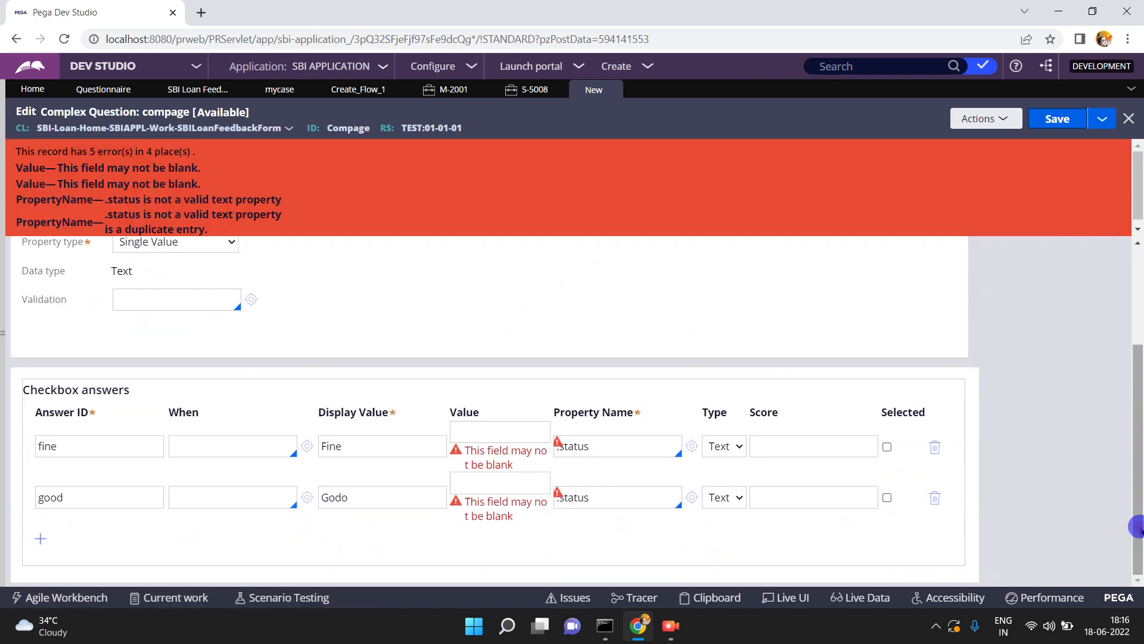
left_click(691, 446)
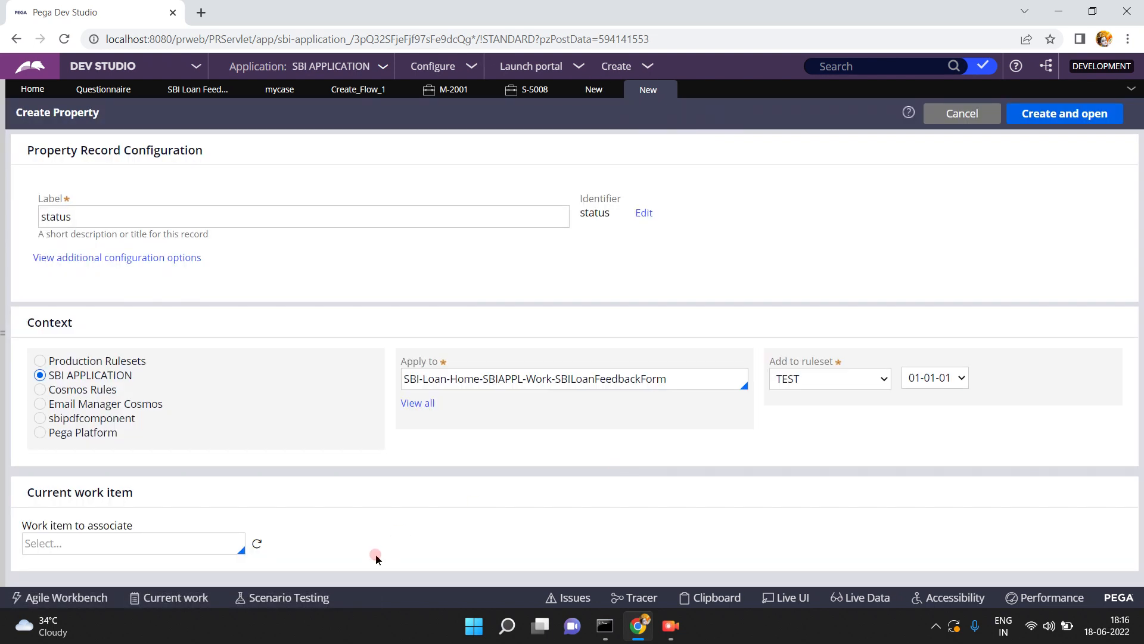
left_click(1035, 114)
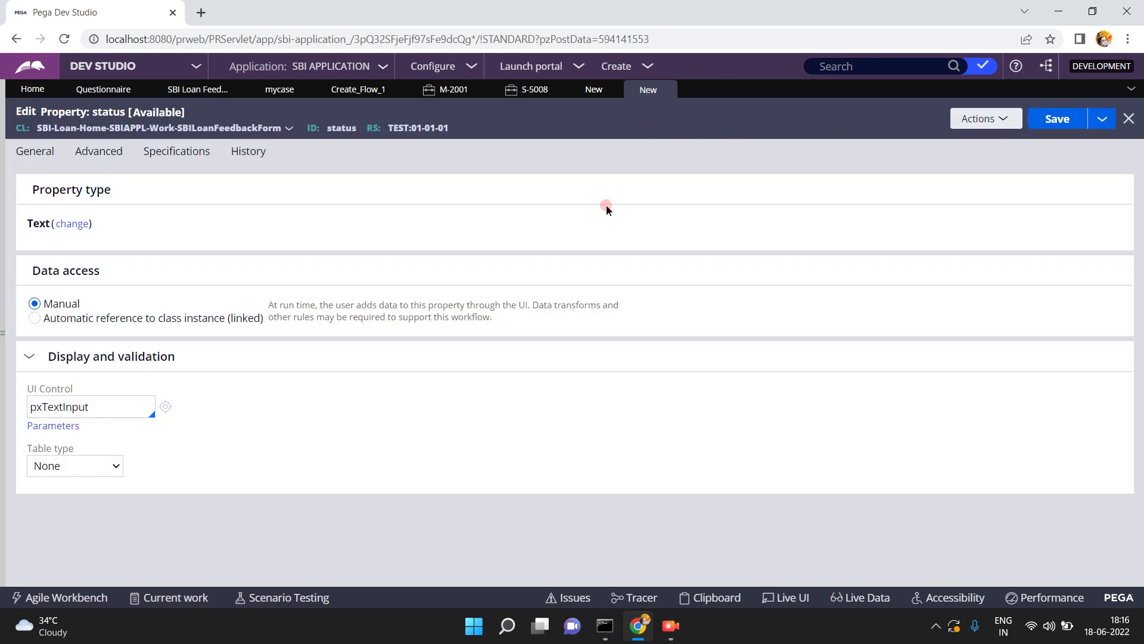
left_click(1040, 127)
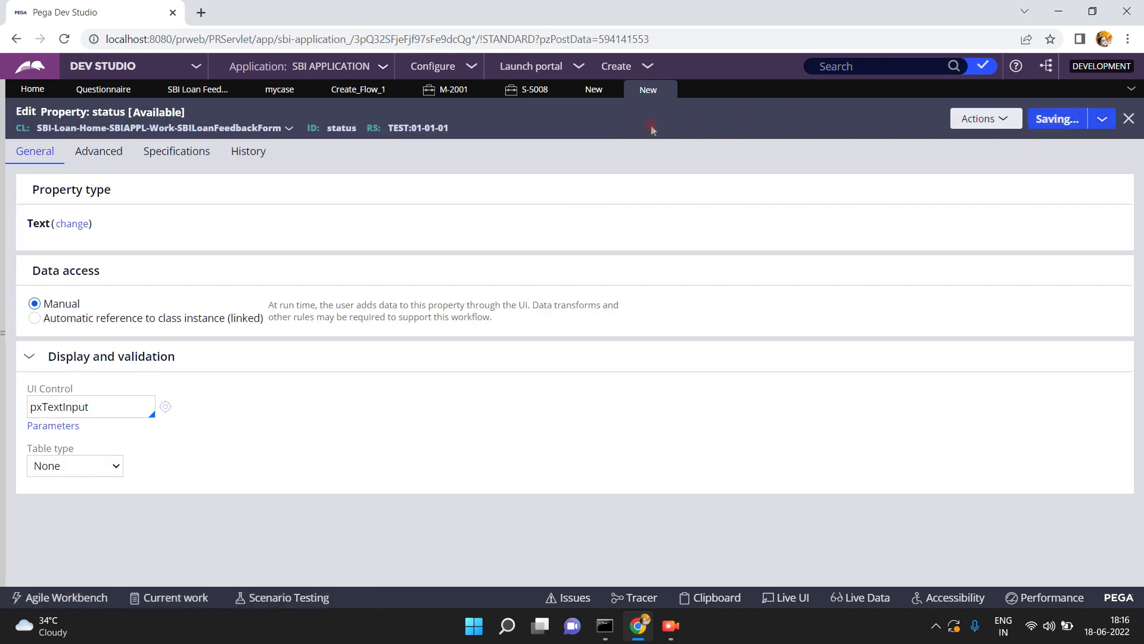
left_click(593, 89)
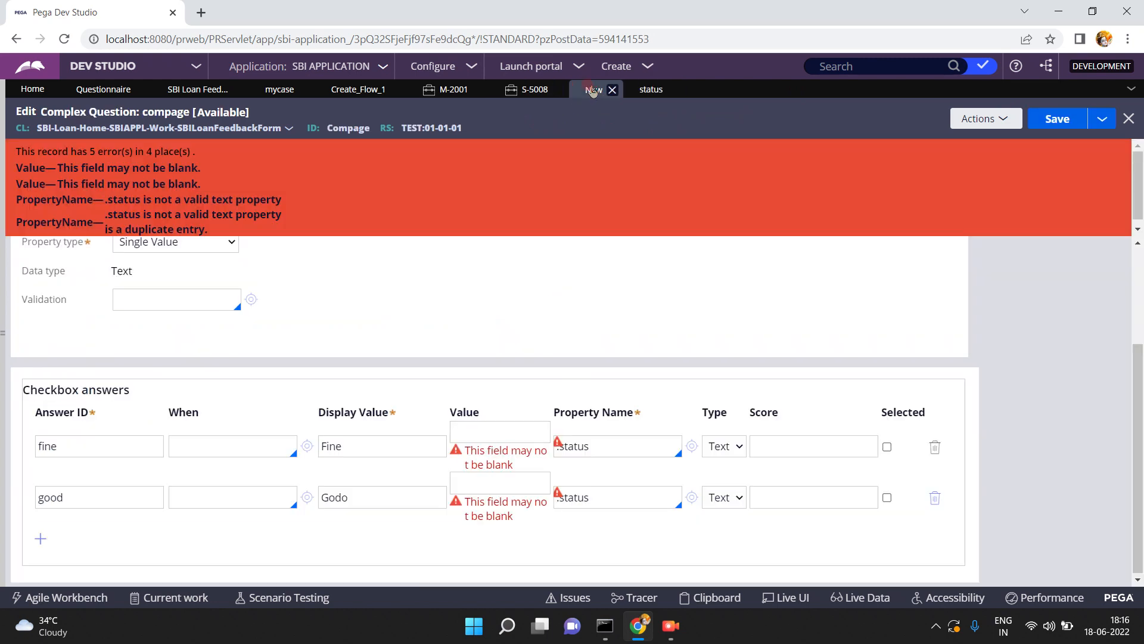
left_click(1060, 118)
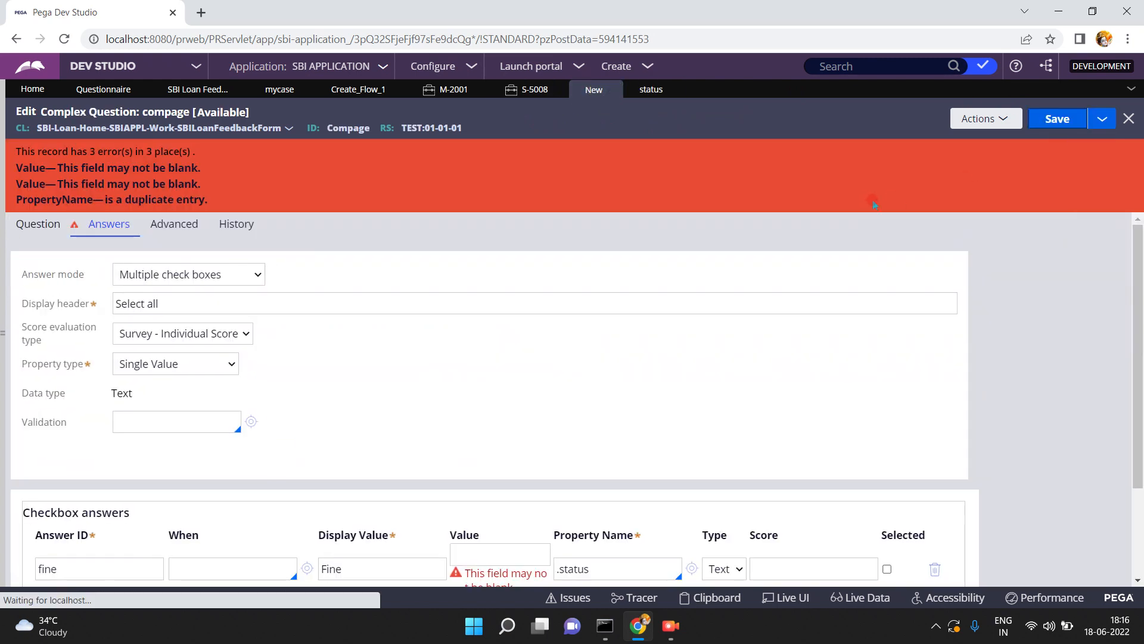
Set the value of the first checkbox answer, Fine, to "fine".
left_click(356, 294)
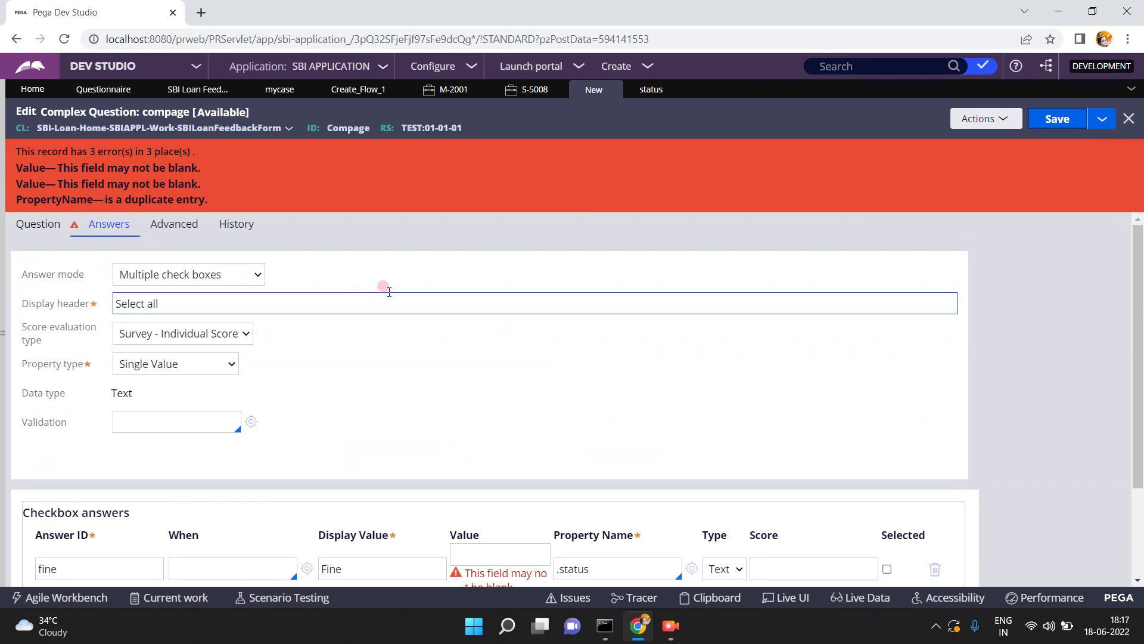
left_click(384, 288)
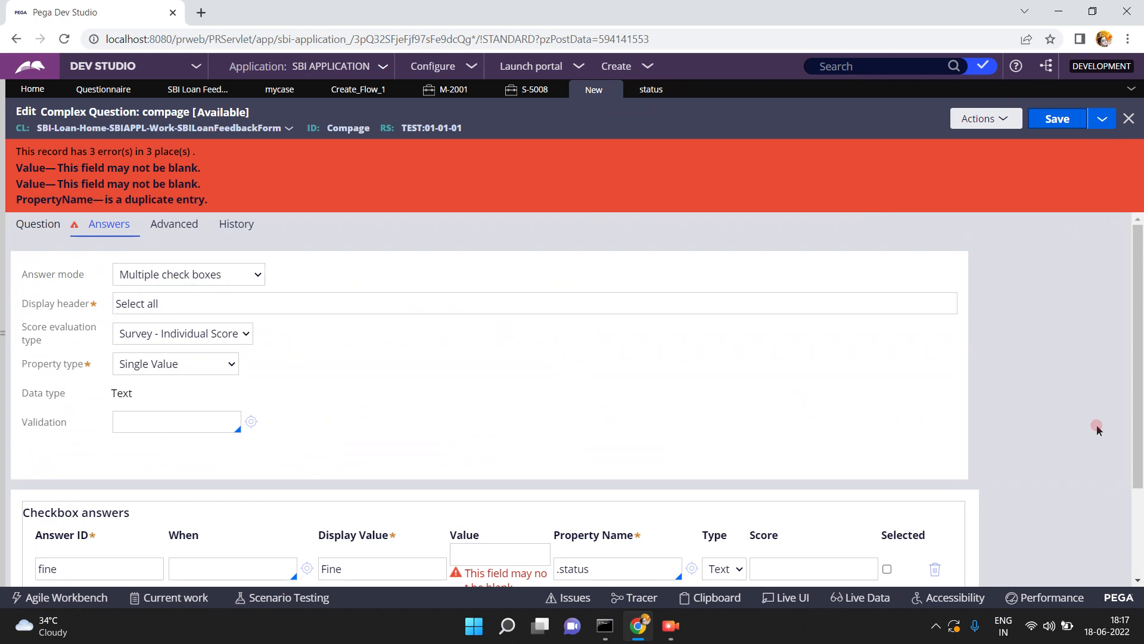
scroll(1013, 453, "down", 2)
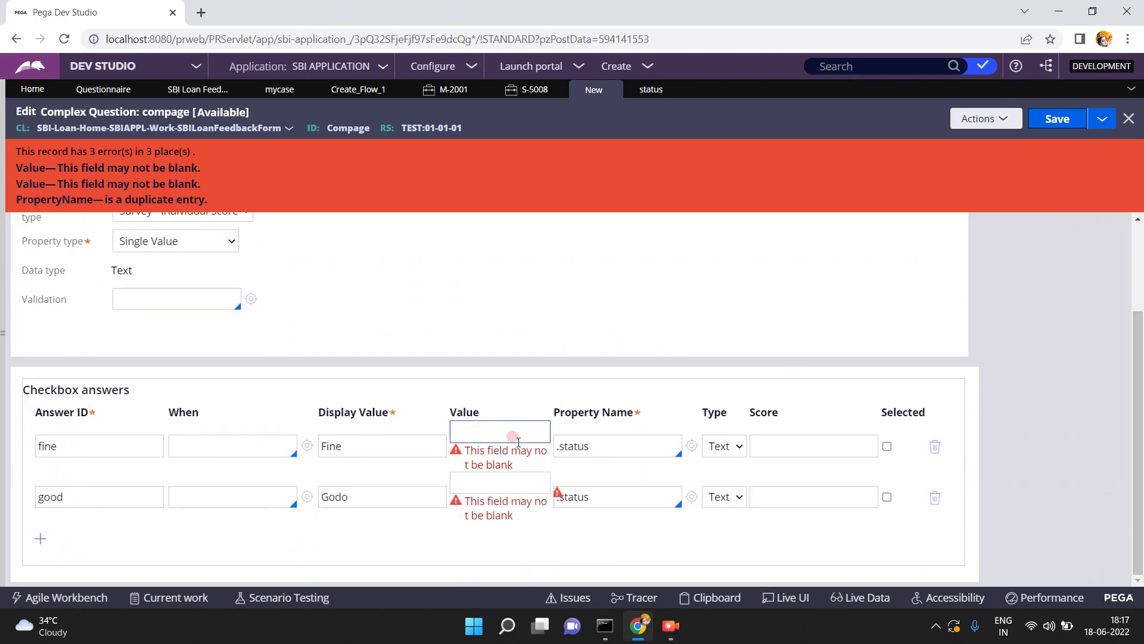
left_click(504, 431)
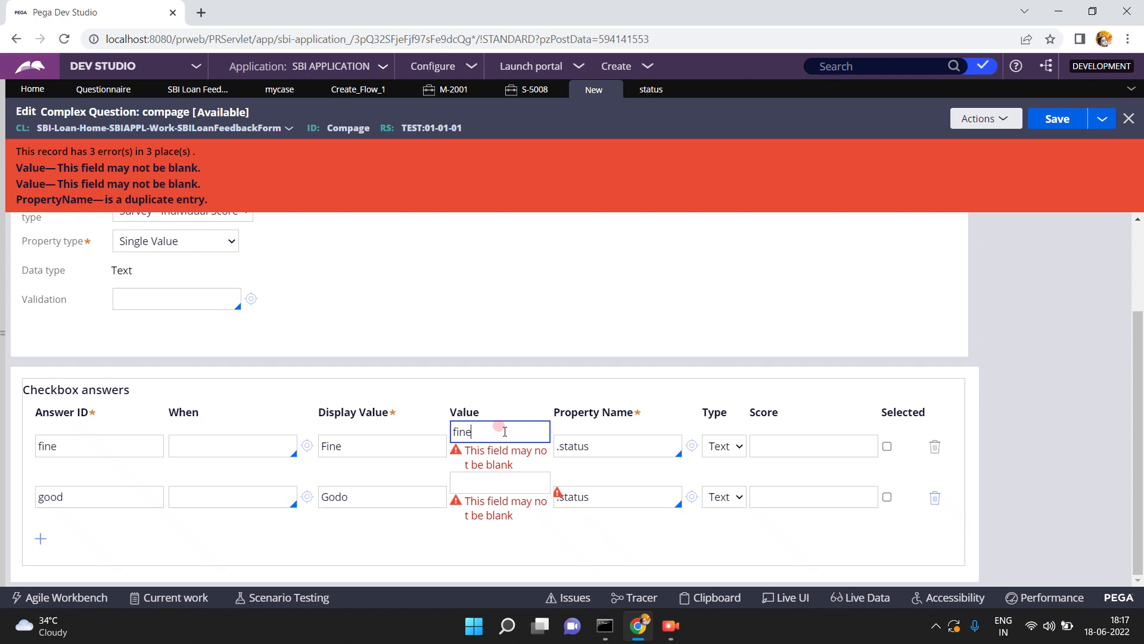
Correct the second checkbox answer's display value to "Good", set its value to "good", and try saving the complex question.
left_click(367, 497)
key("BackSpace")
key("BackSpace")
type("od")
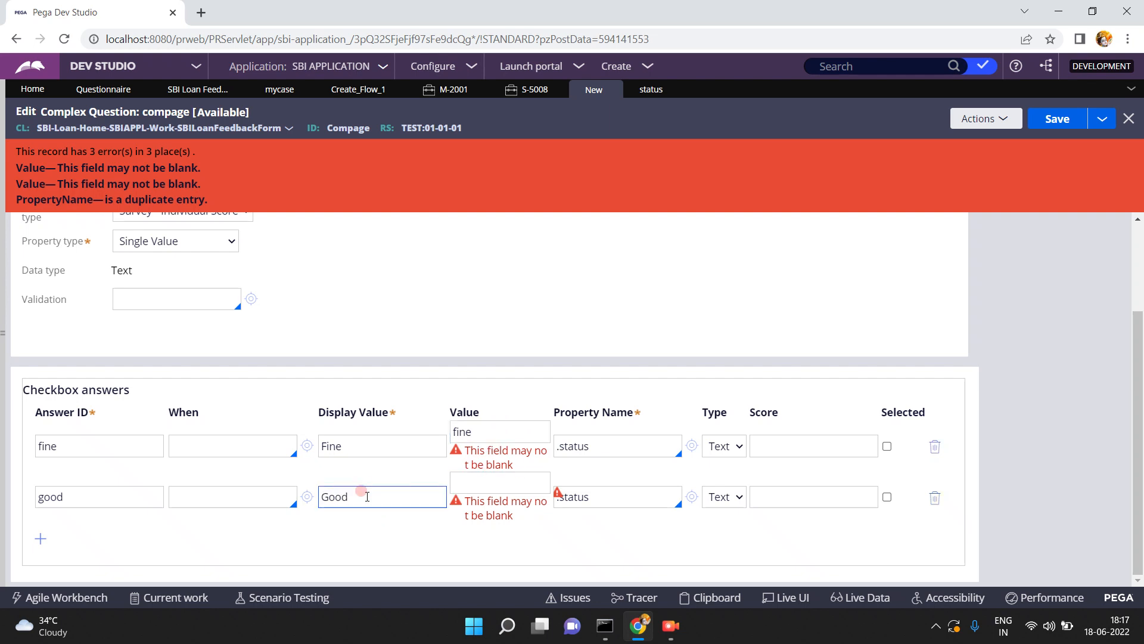
left_click(474, 476)
type("good")
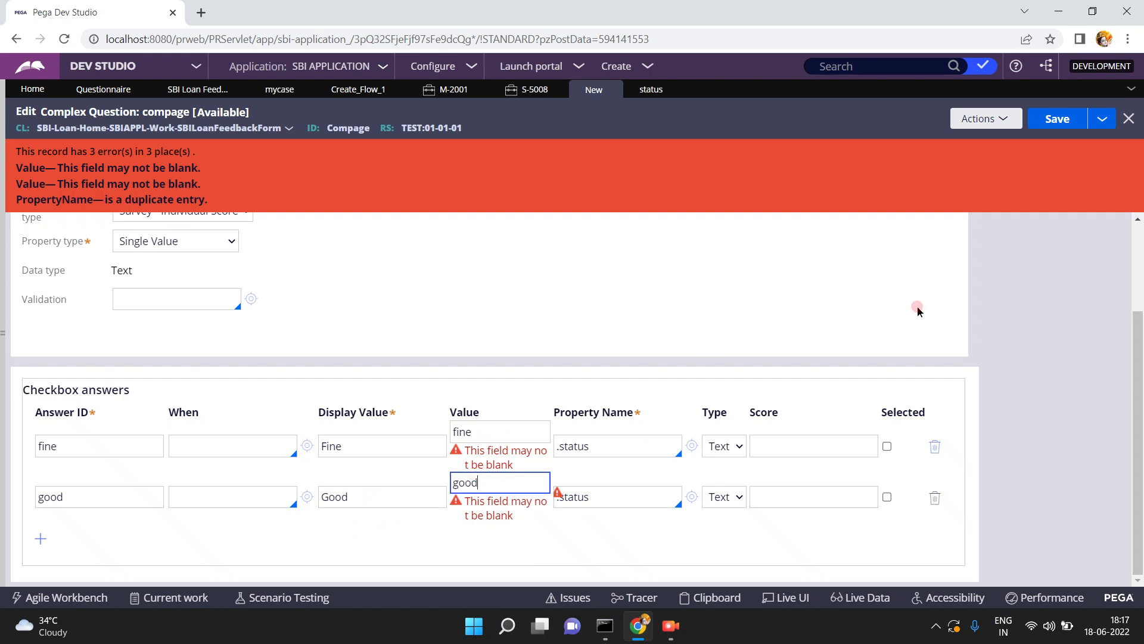
left_click(1058, 120)
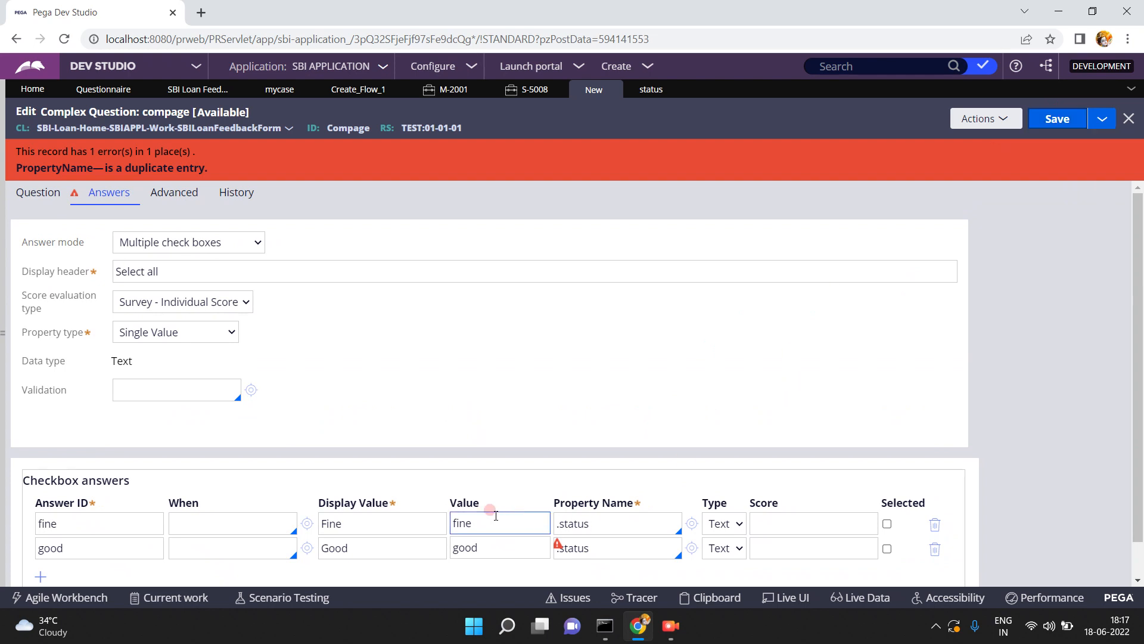
Map the second checkbox answer, Good, to the property .answer1 and save the complex question.
left_click(108, 523)
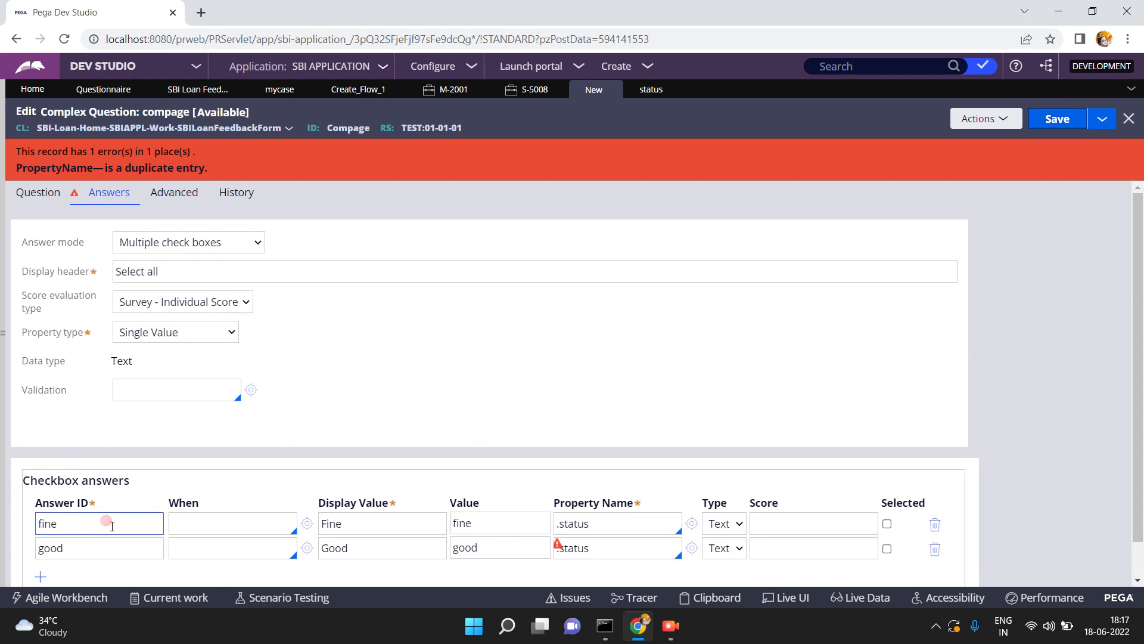
left_click(623, 522)
left_click(627, 547)
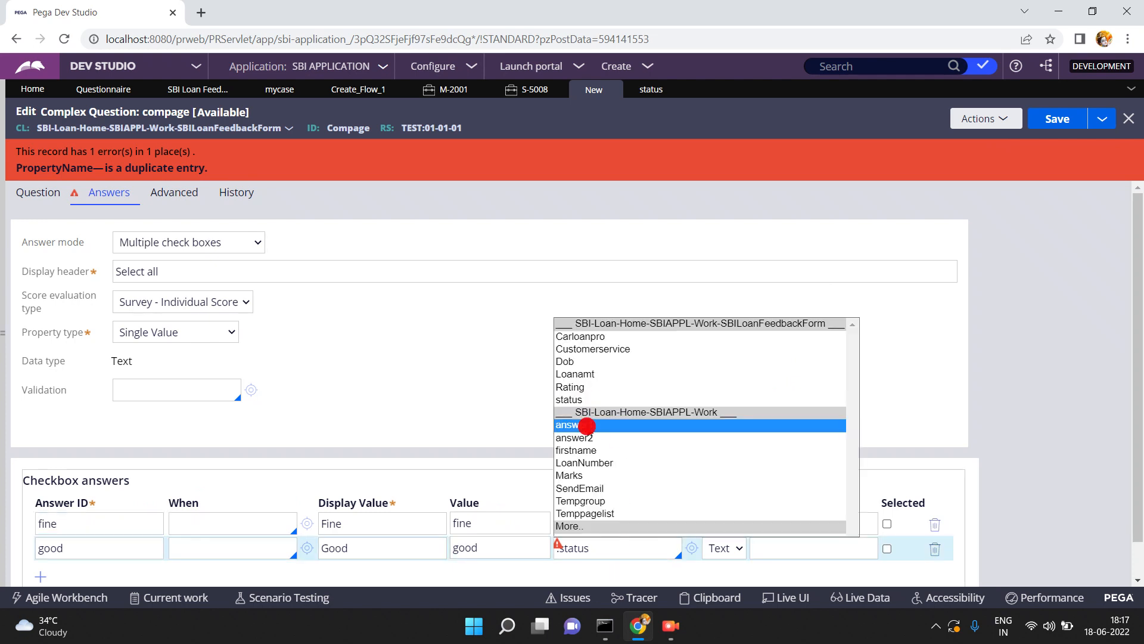
left_click(584, 425)
left_click(1056, 116)
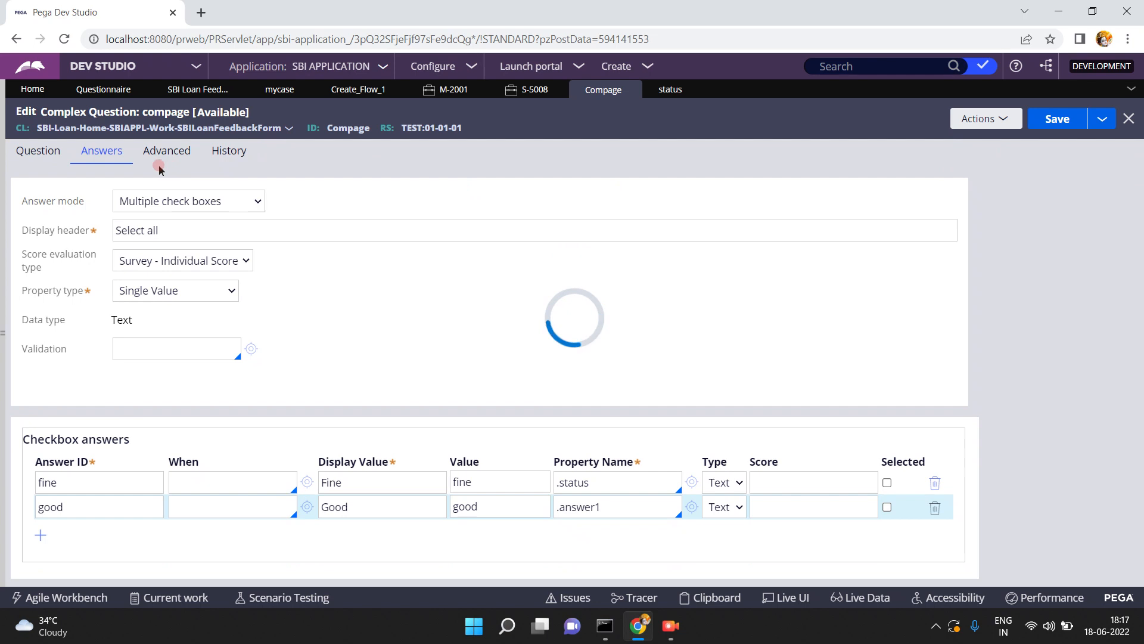
Review the complex question's advanced settings for smart info and supporting references, and its display text.
left_click(172, 153)
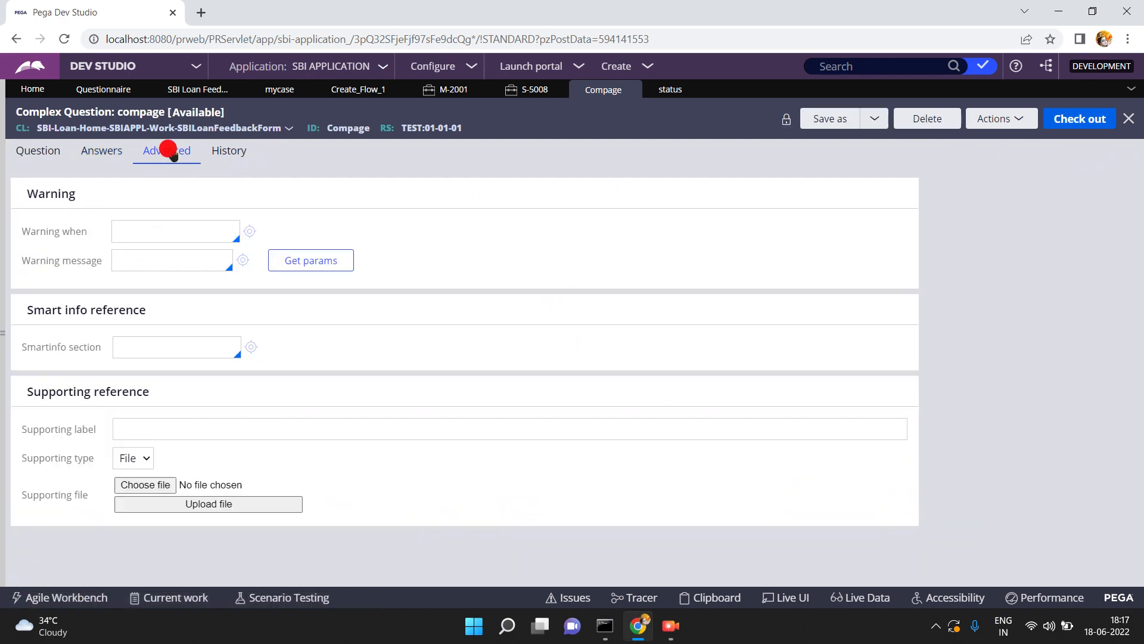
left_click(99, 445)
left_click(115, 345)
left_click(40, 149)
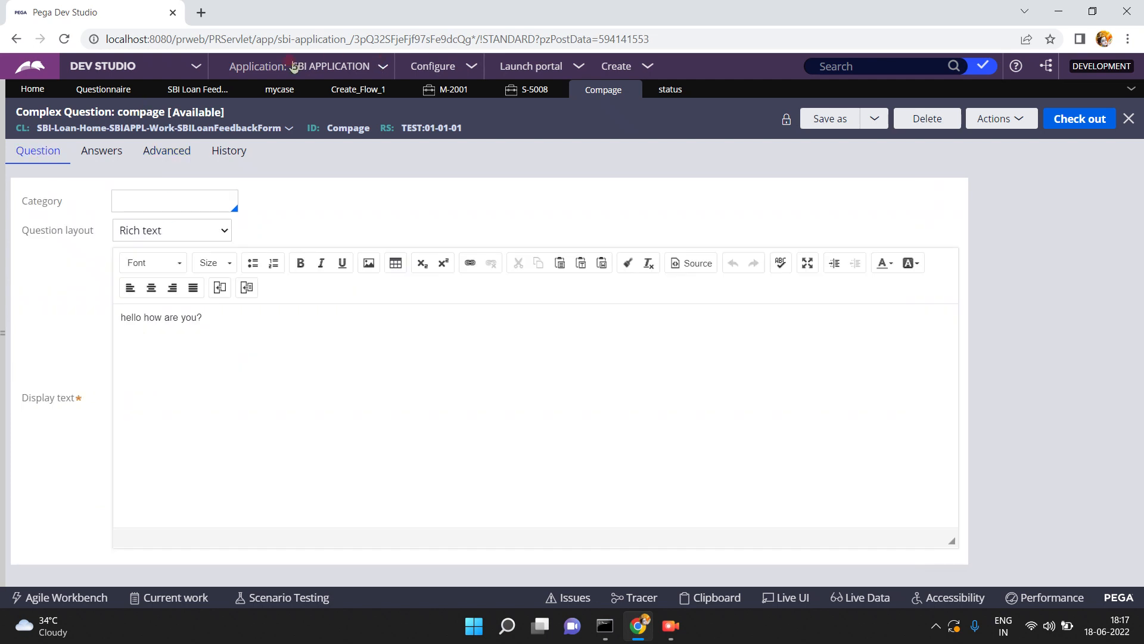
Add a Question automation step to the Create stage of the mycase case type.
left_click(280, 90)
left_click(189, 320)
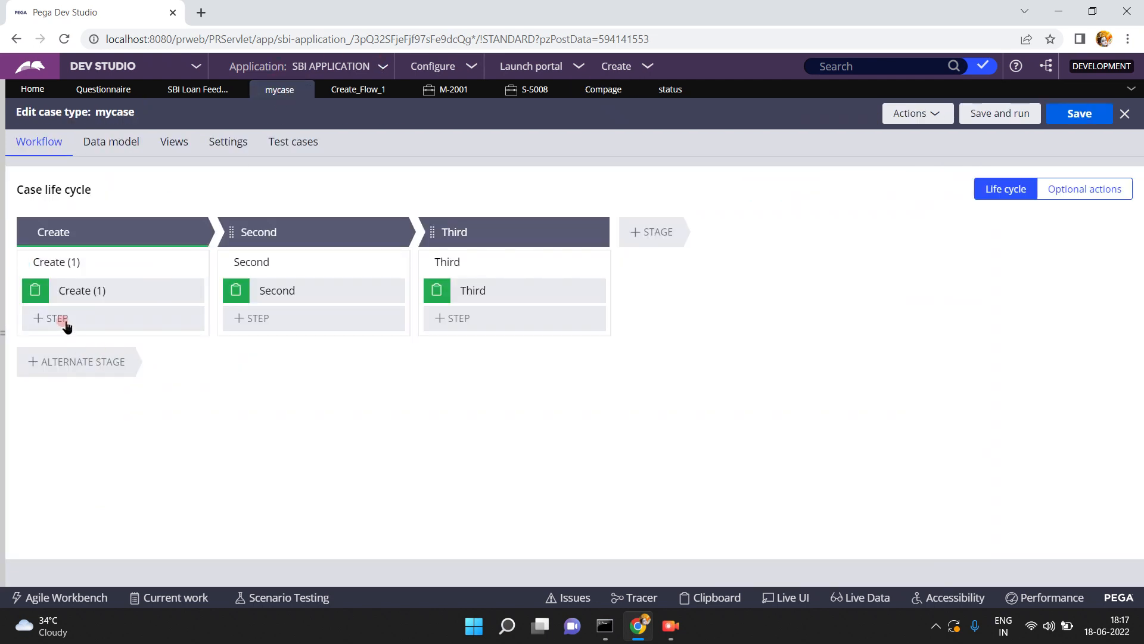
left_click(59, 319)
left_click(124, 419)
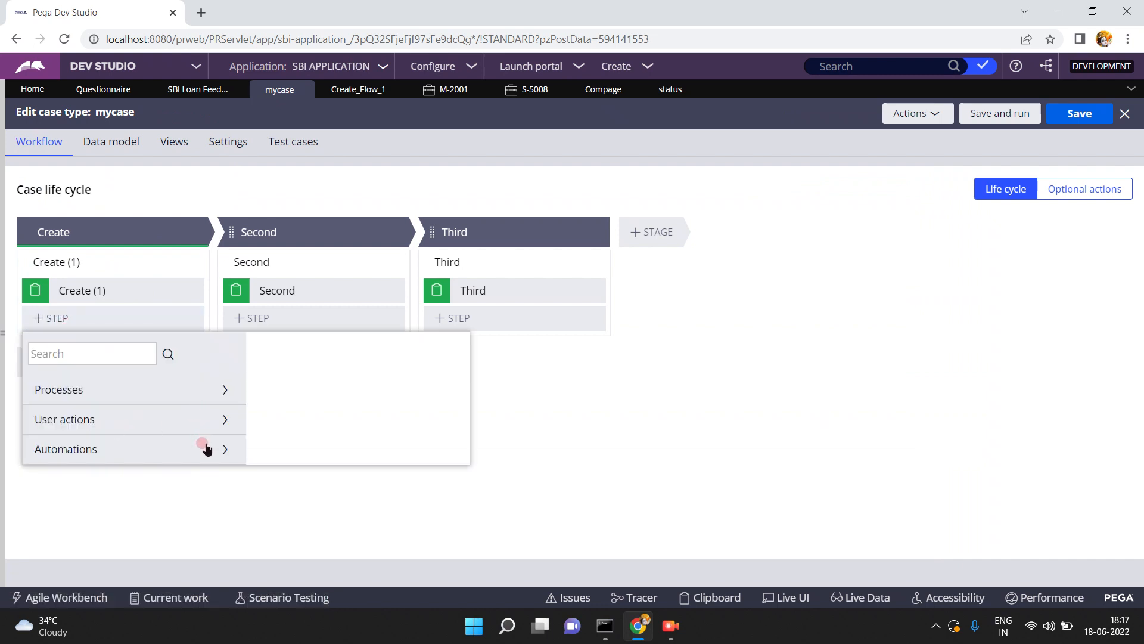
left_click(203, 448)
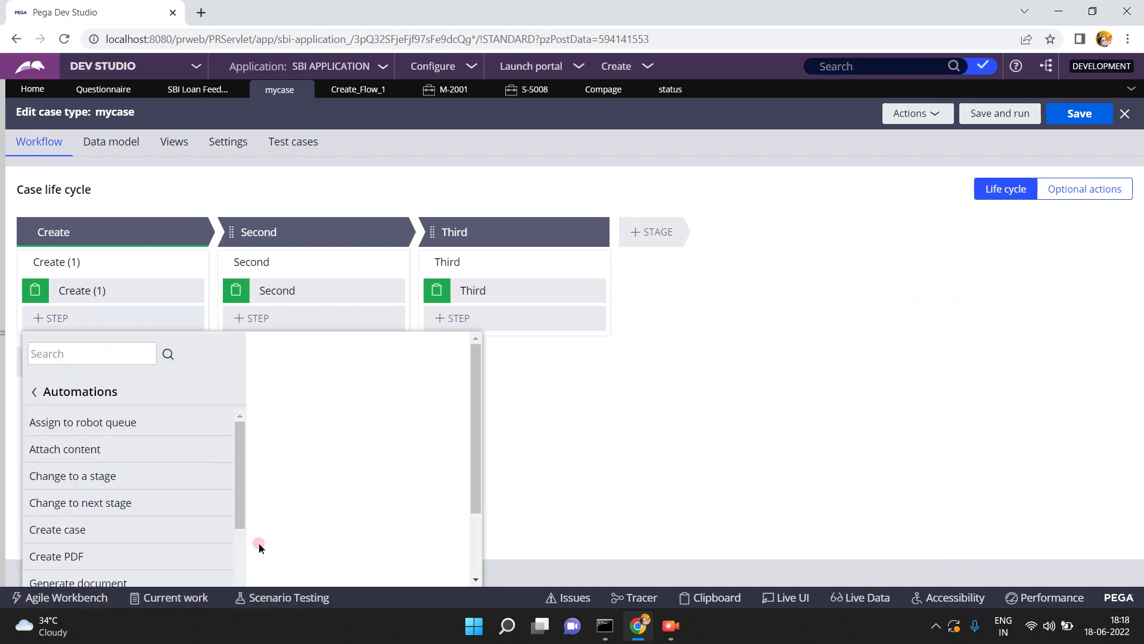
left_click(240, 545)
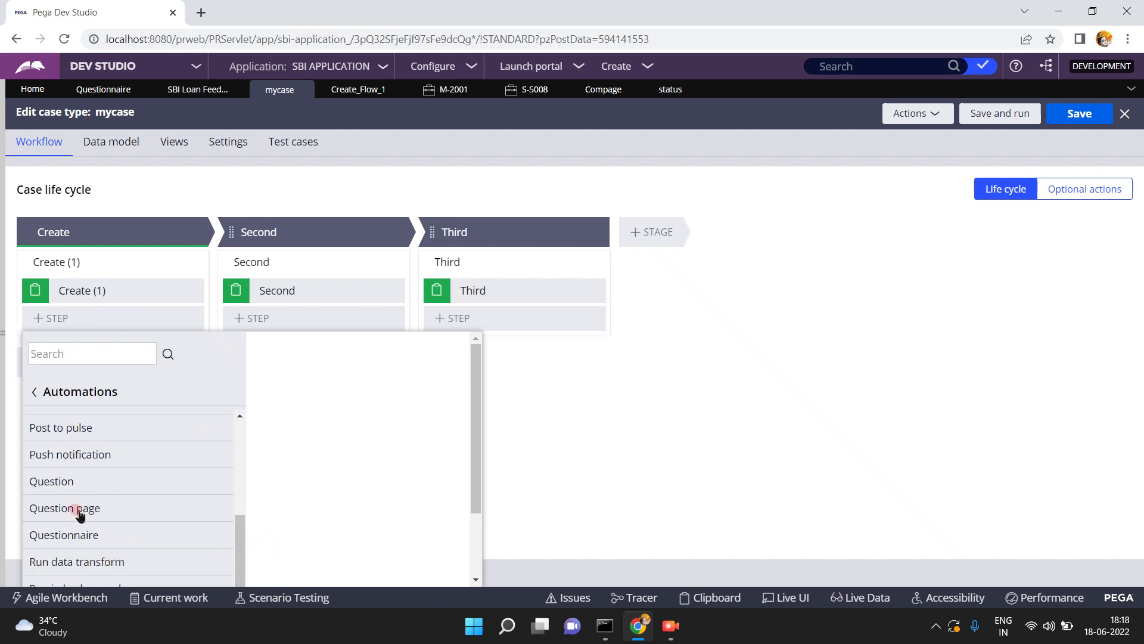
left_click(475, 535)
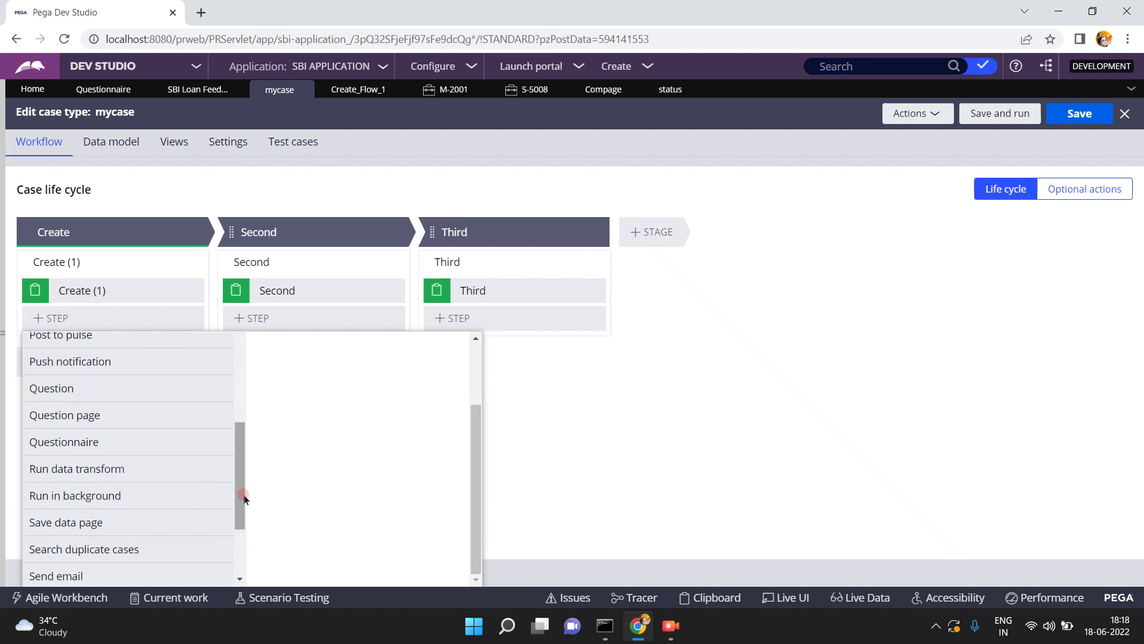
left_click(235, 547)
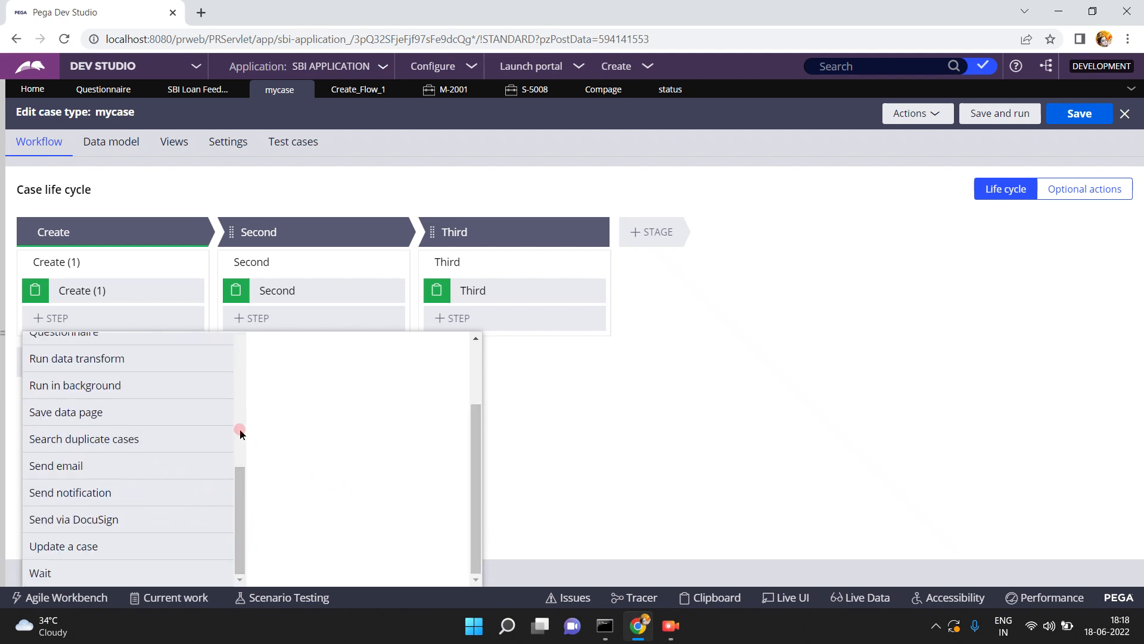
left_click_drag(239, 517, 232, 460)
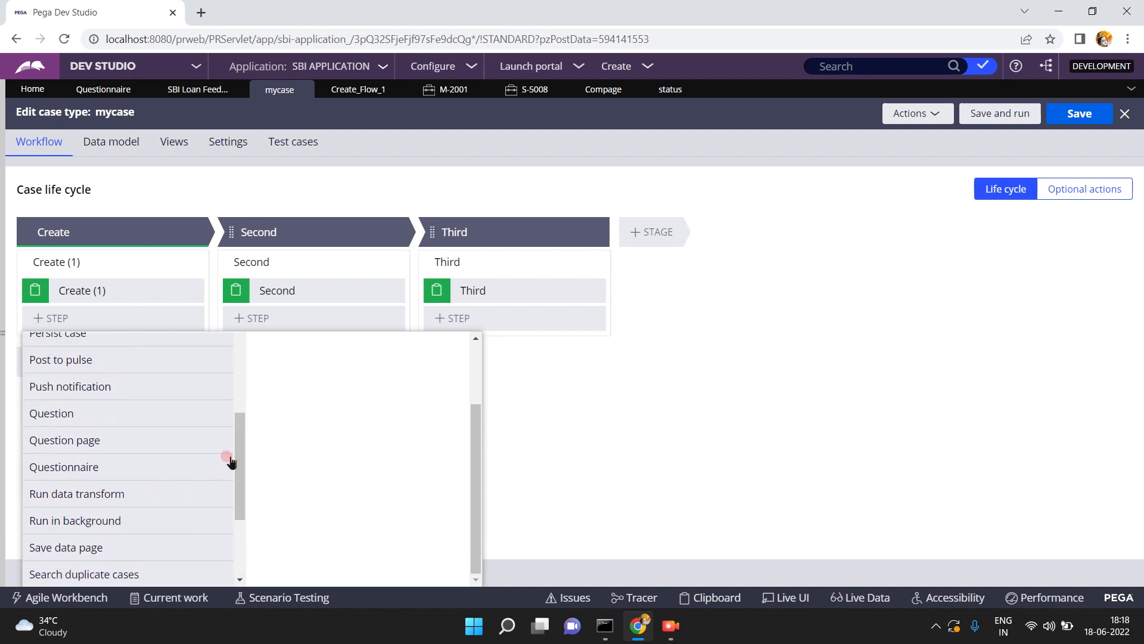
left_click(50, 418)
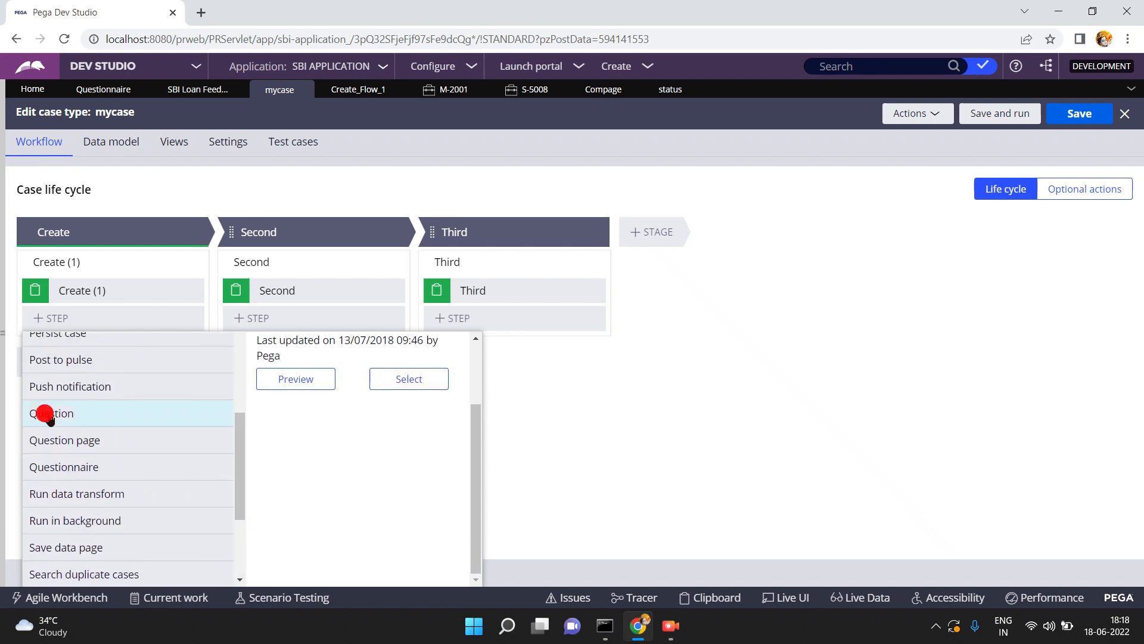
left_click(398, 381)
left_click(398, 380)
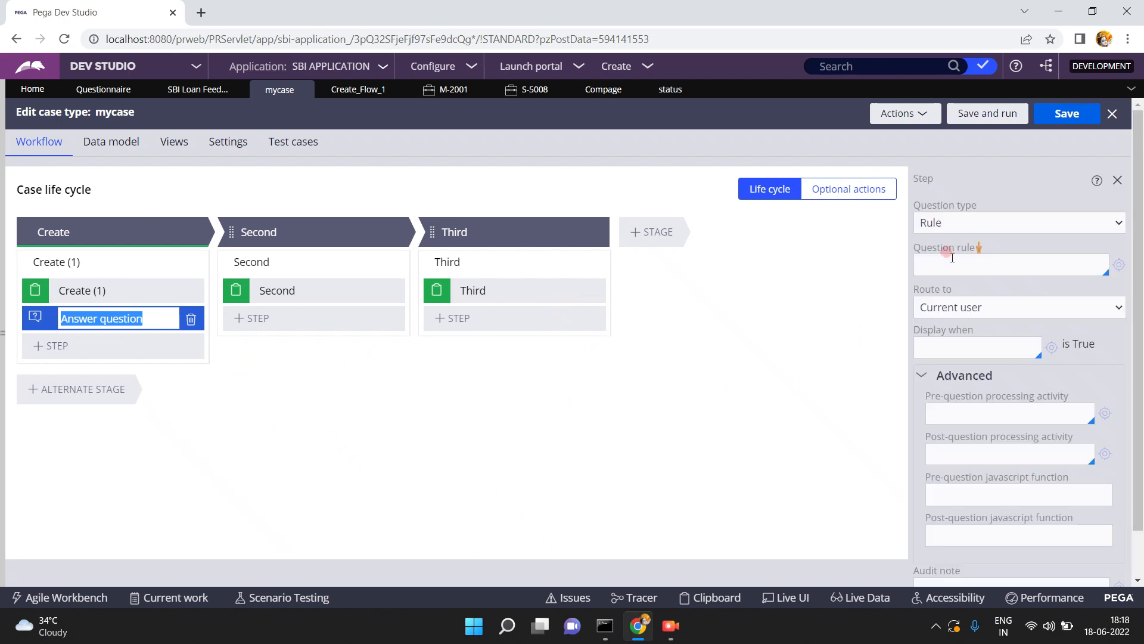
Set the Answer question step's question type to Text and delete the step from the Create stage.
left_click(952, 225)
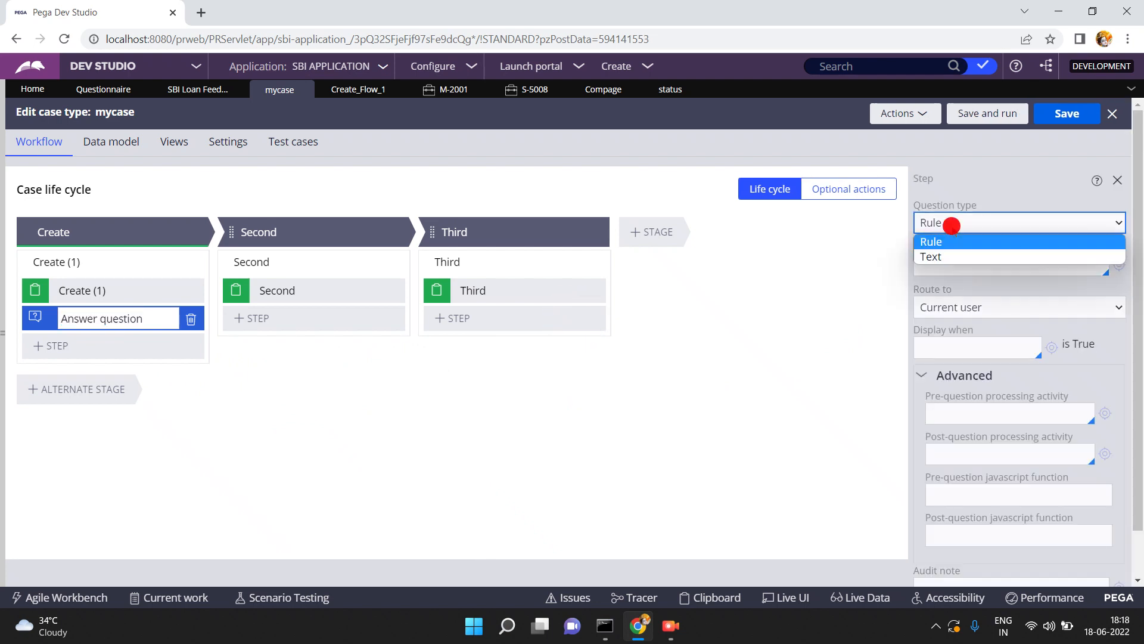
left_click(942, 258)
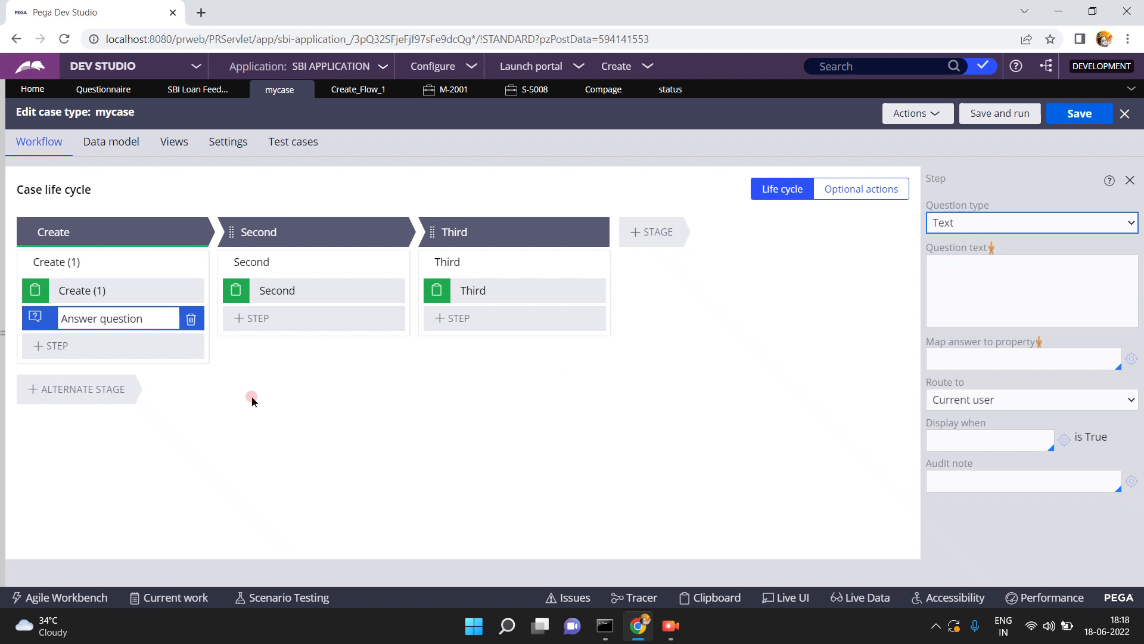
left_click(190, 319)
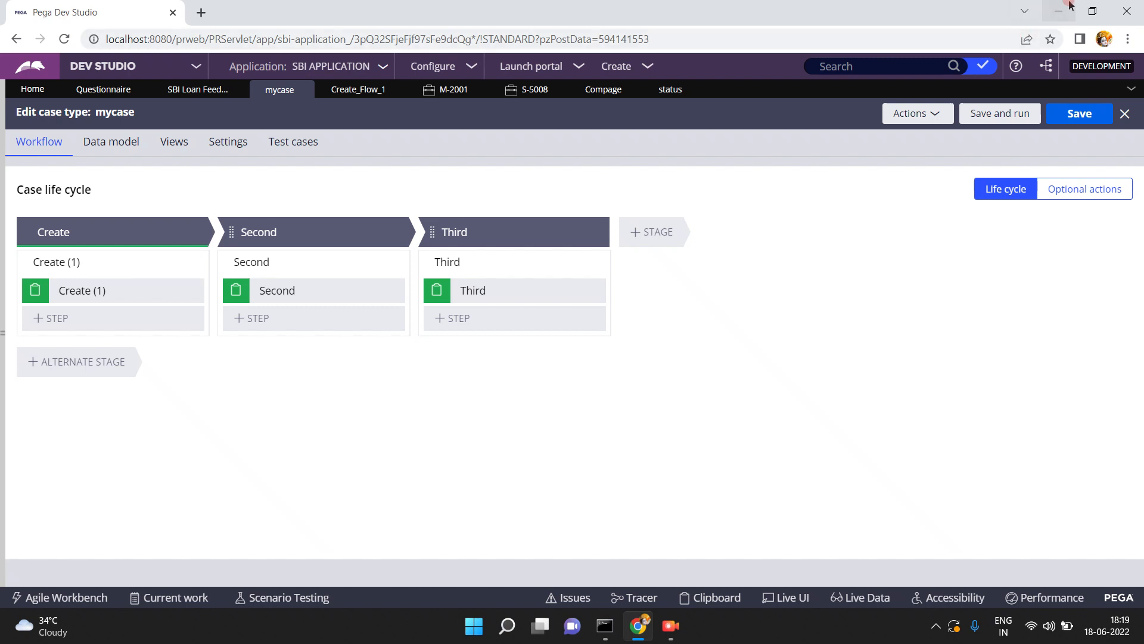
left_click(1058, 14)
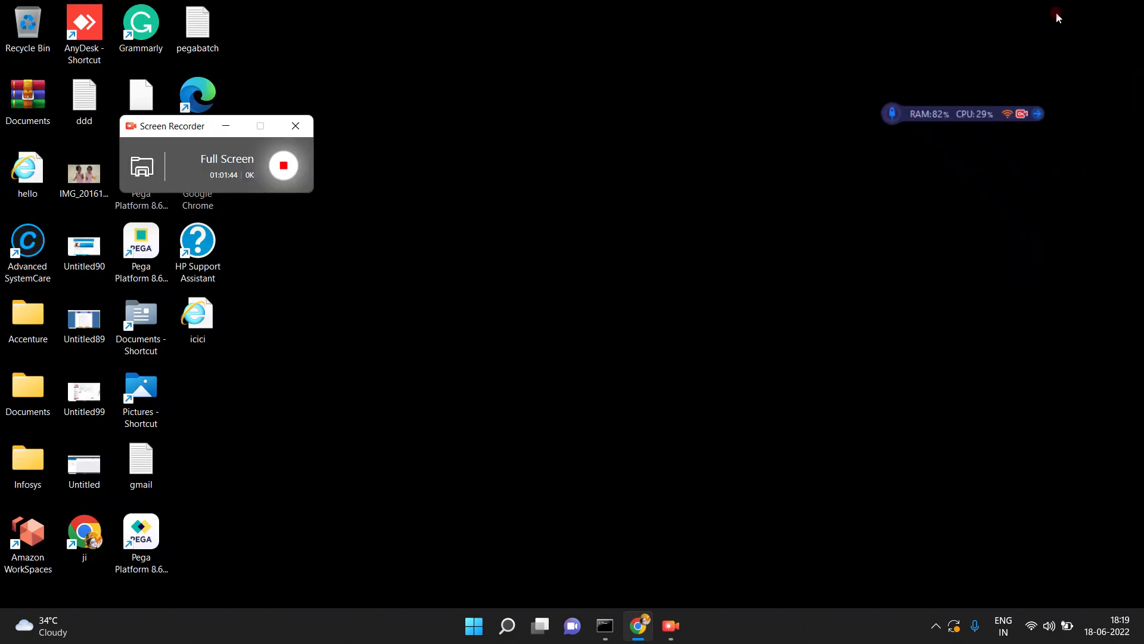